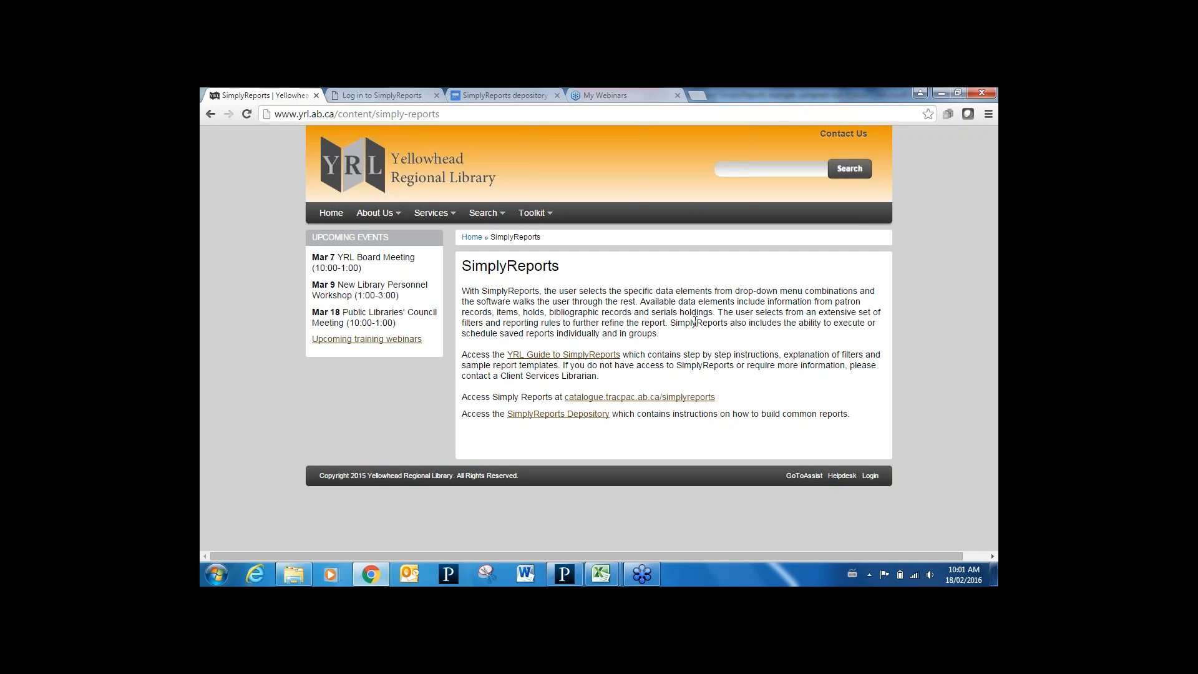
# Switch to the SimplyReports depository Google Doc showing the item list report table on page 9
pyautogui.moveTo(535, 215)
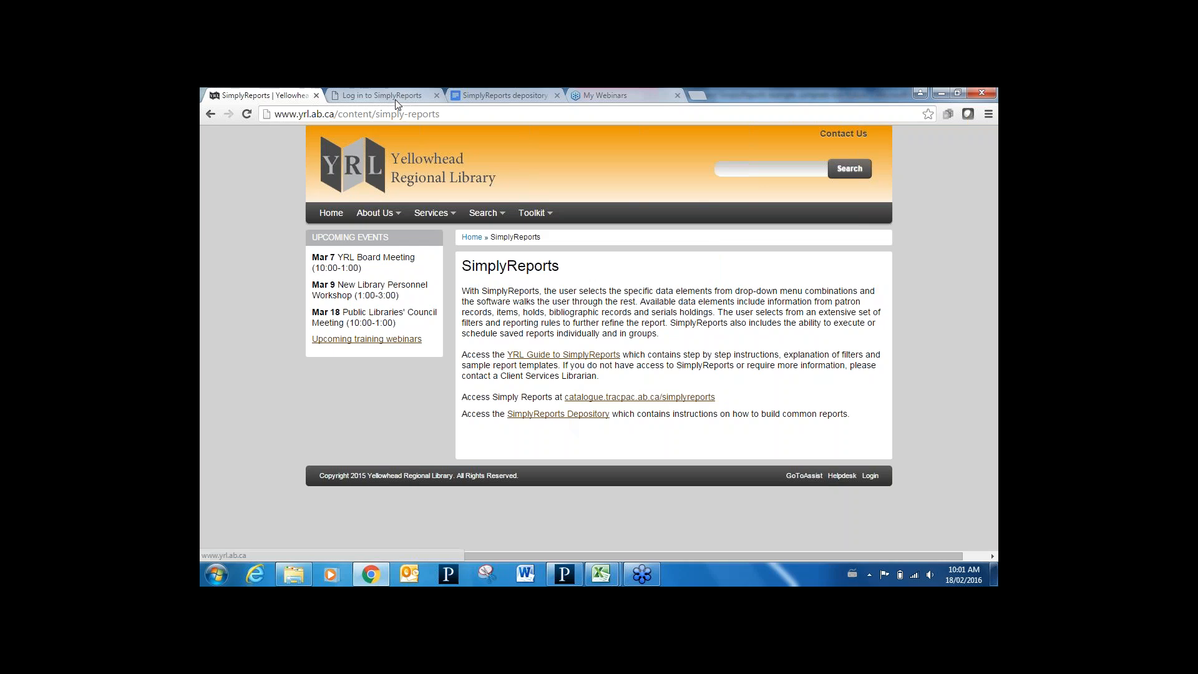
pyautogui.click(499, 102)
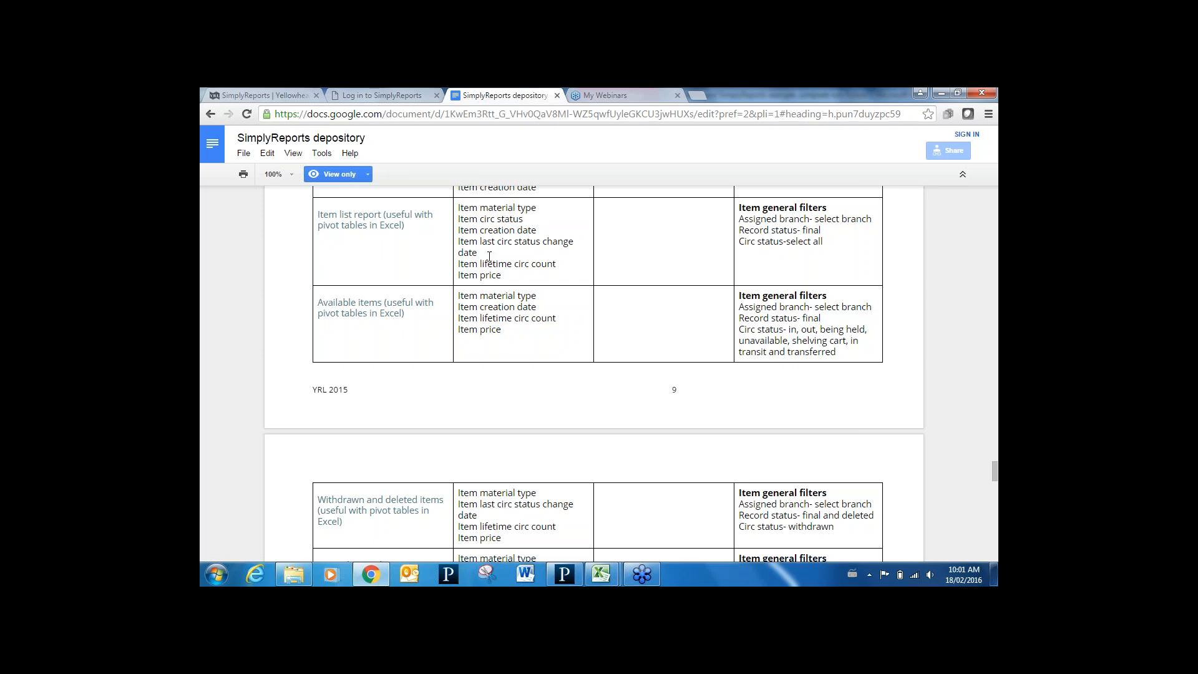
# Return to the 'SimplyReports | Yellowhead' library page tab
pyautogui.click(282, 94)
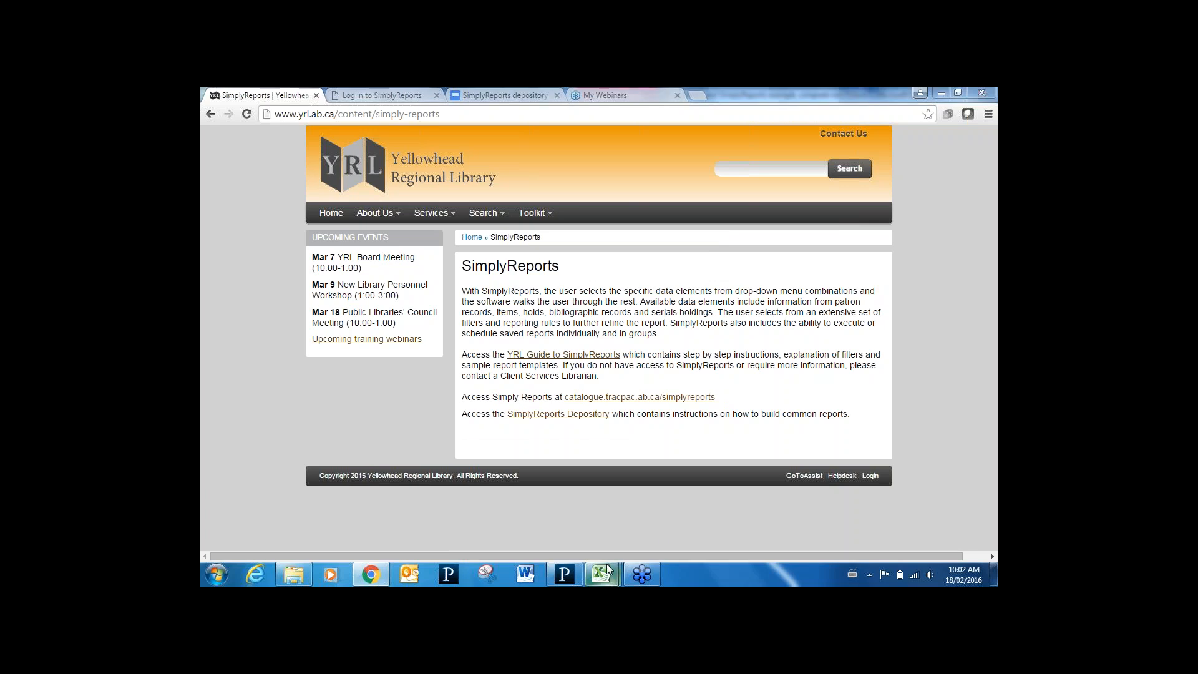
pyautogui.moveTo(608, 569)
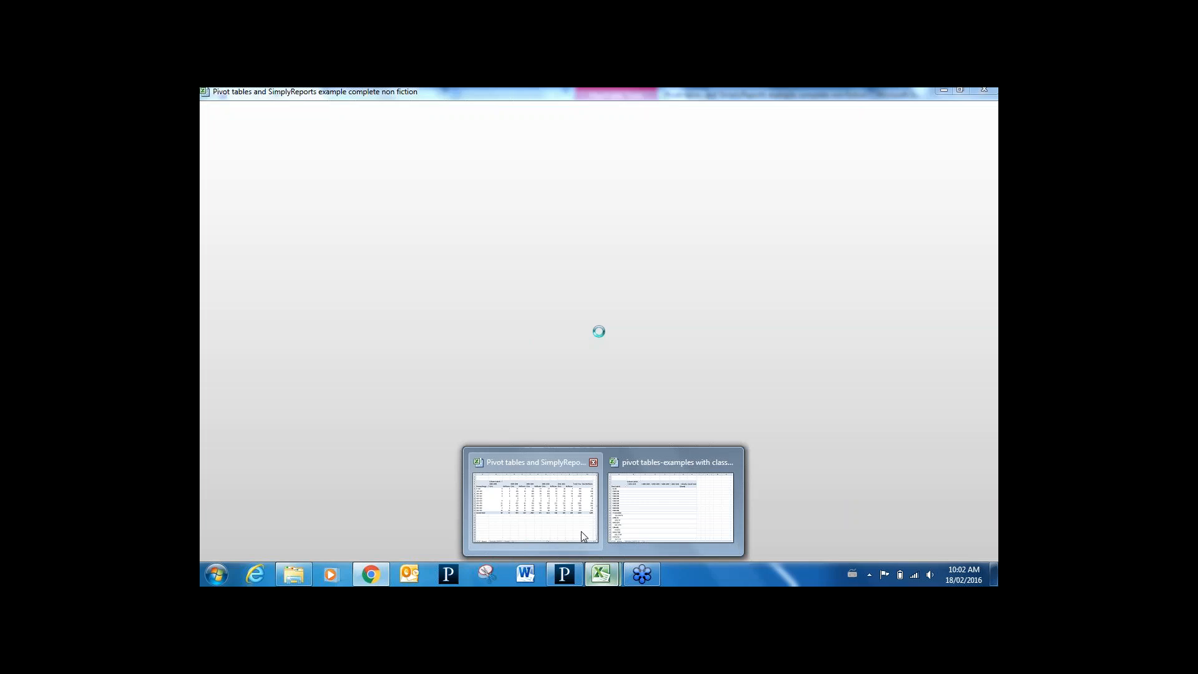
pyautogui.click(581, 530)
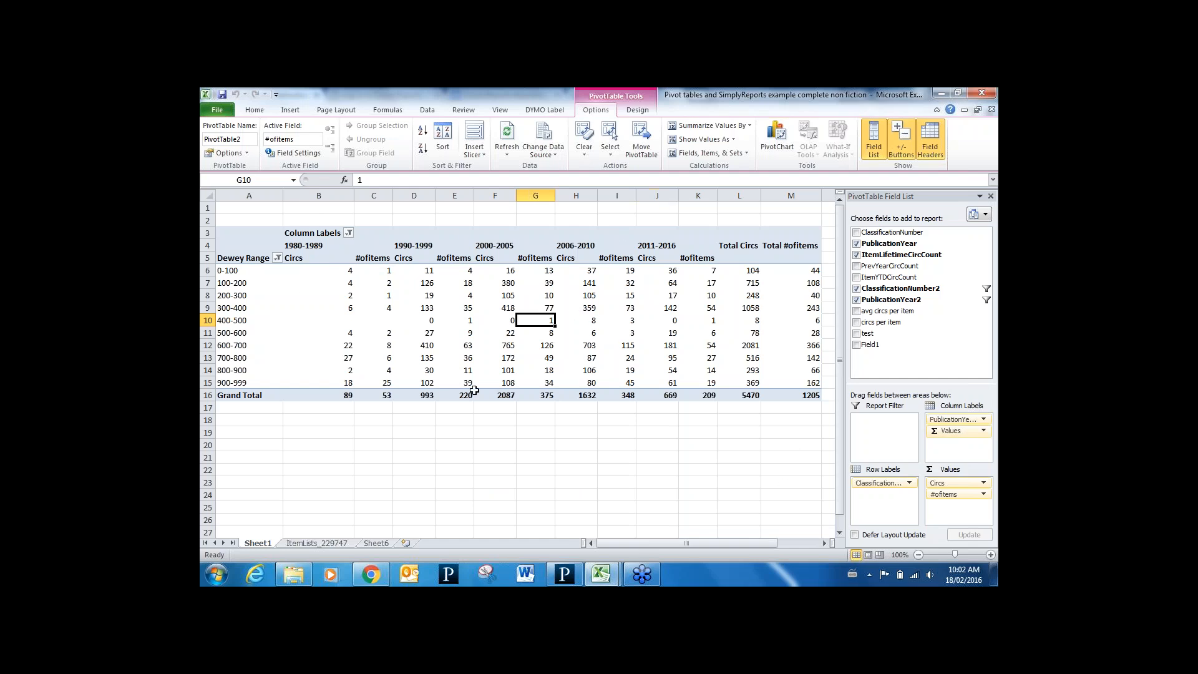
pyautogui.moveTo(474, 390)
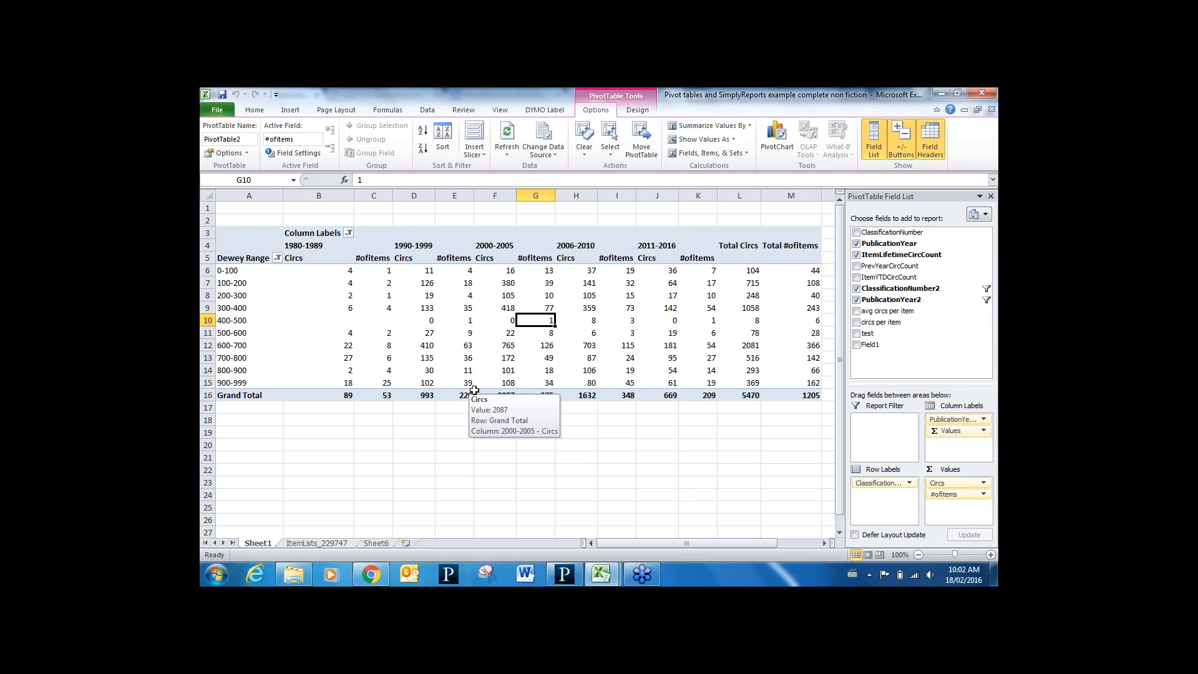
pyautogui.hscroll(3, 474, 390)
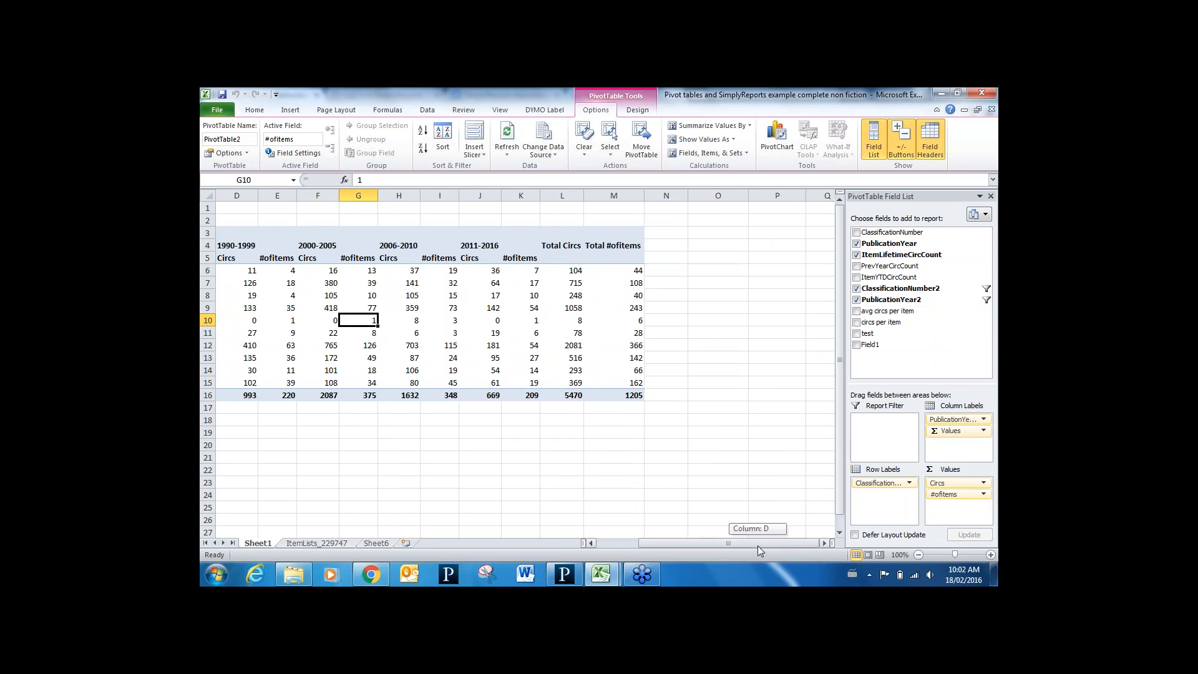
pyautogui.moveTo(757, 545); pyautogui.dragTo(715, 545)
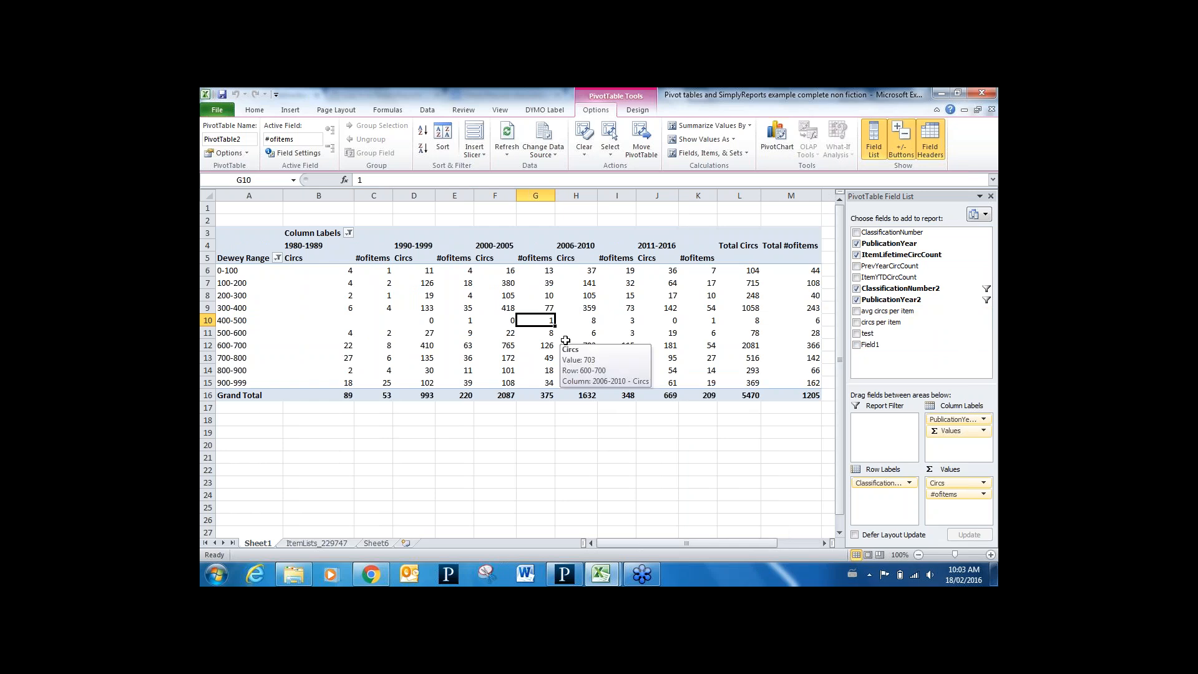
pyautogui.click(371, 574)
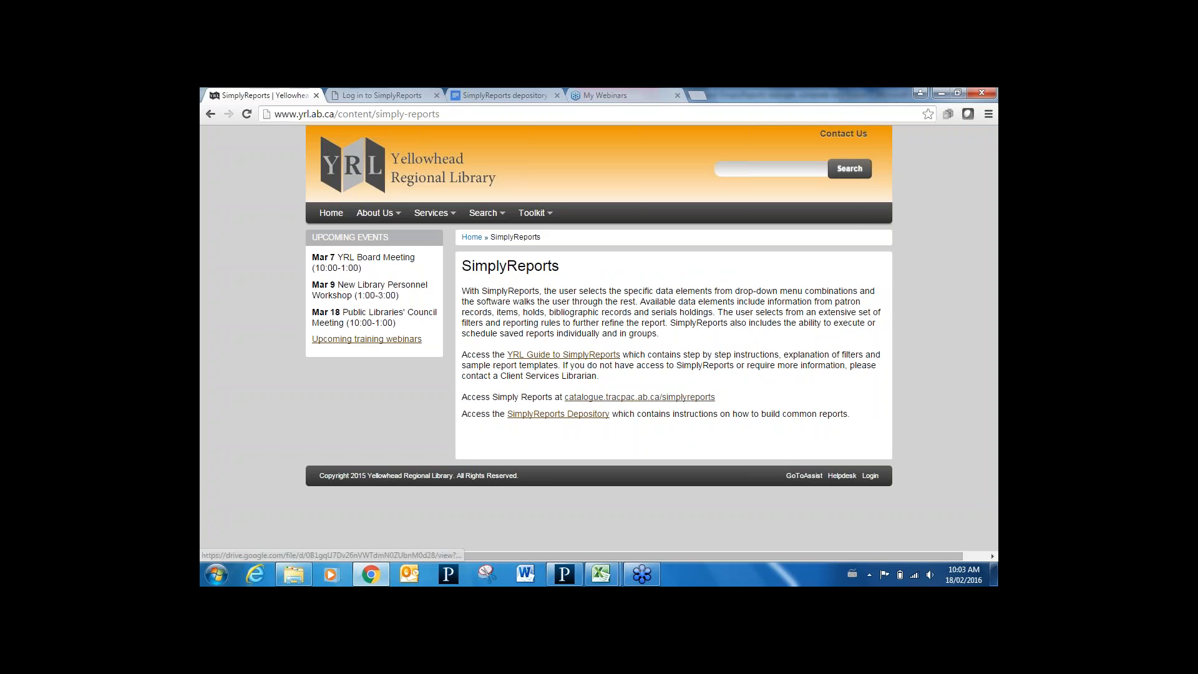
# Log in to SimplyReports with the staff user name and account password
pyautogui.click(392, 96)
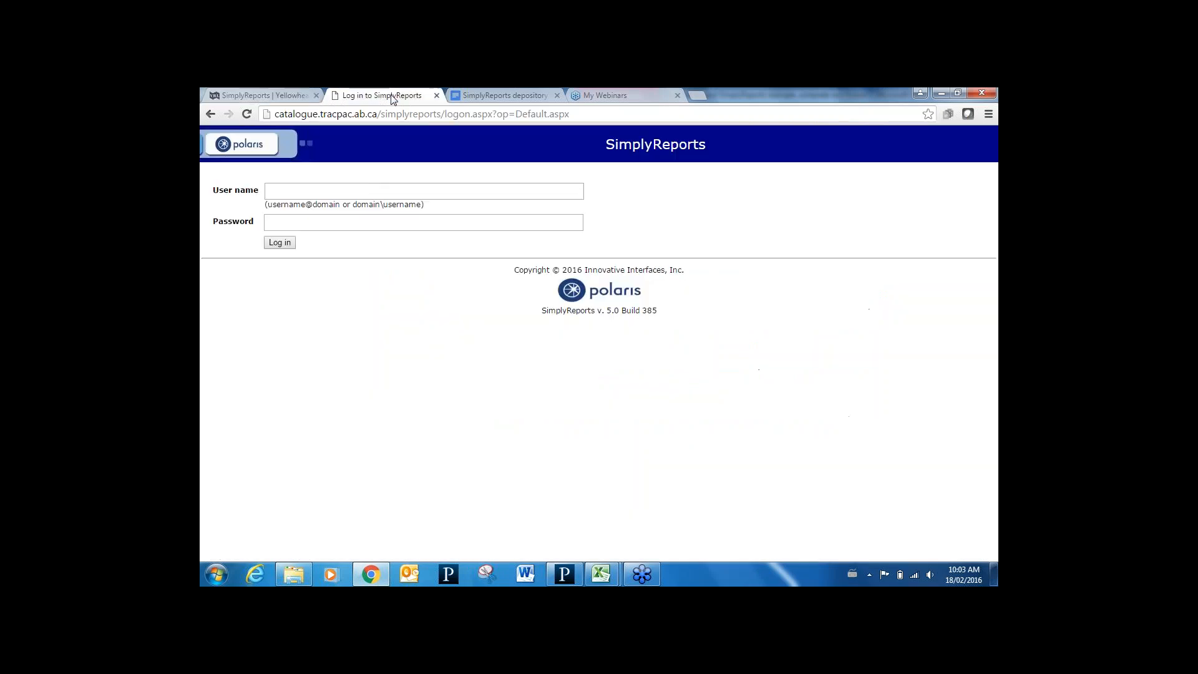
pyautogui.click(371, 186)
pyautogui.write('yrl')
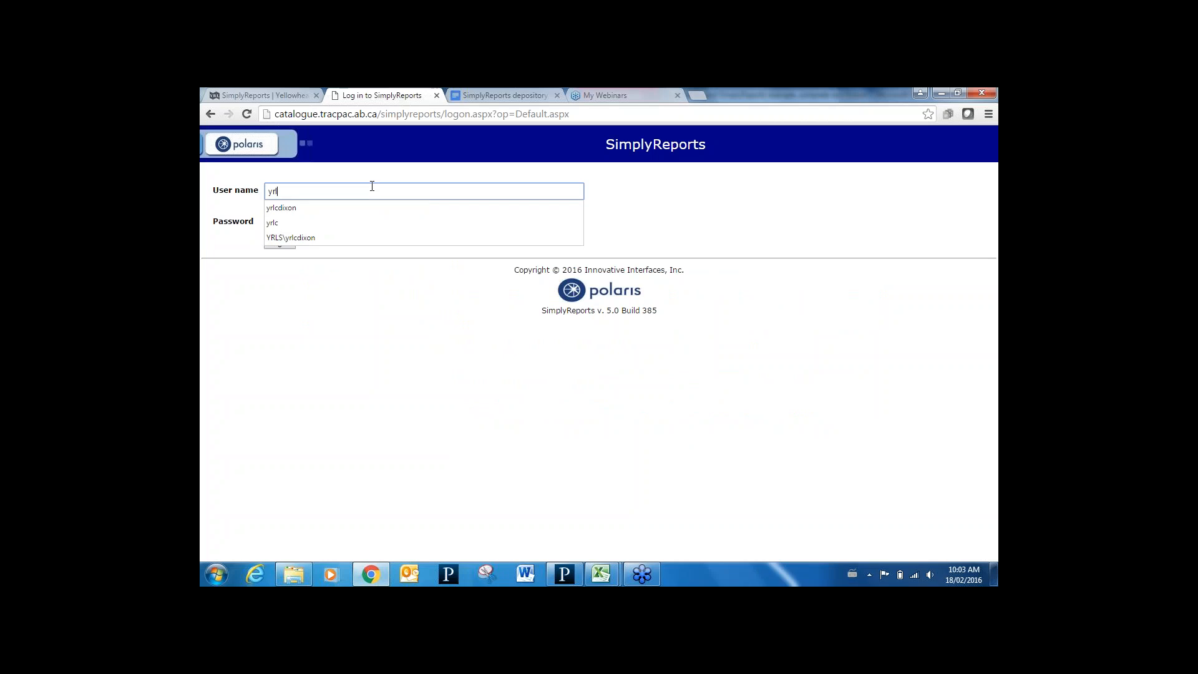
pyautogui.press('Tab')
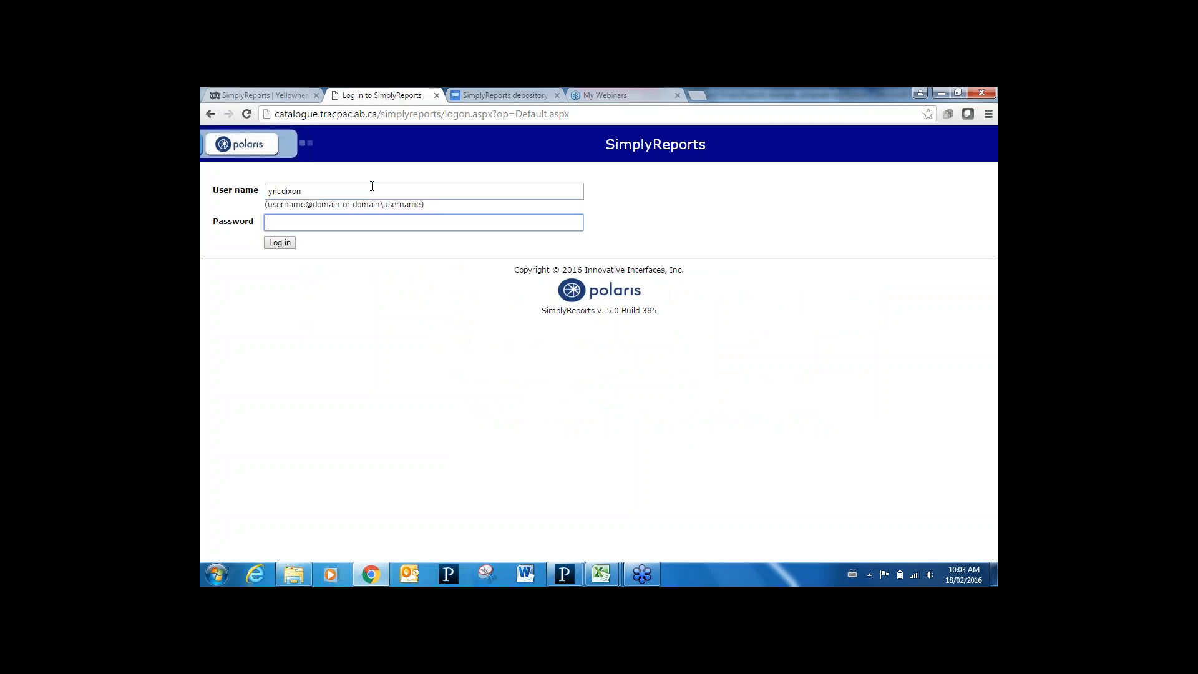
pyautogui.write('•••••••••••')
pyautogui.click(288, 246)
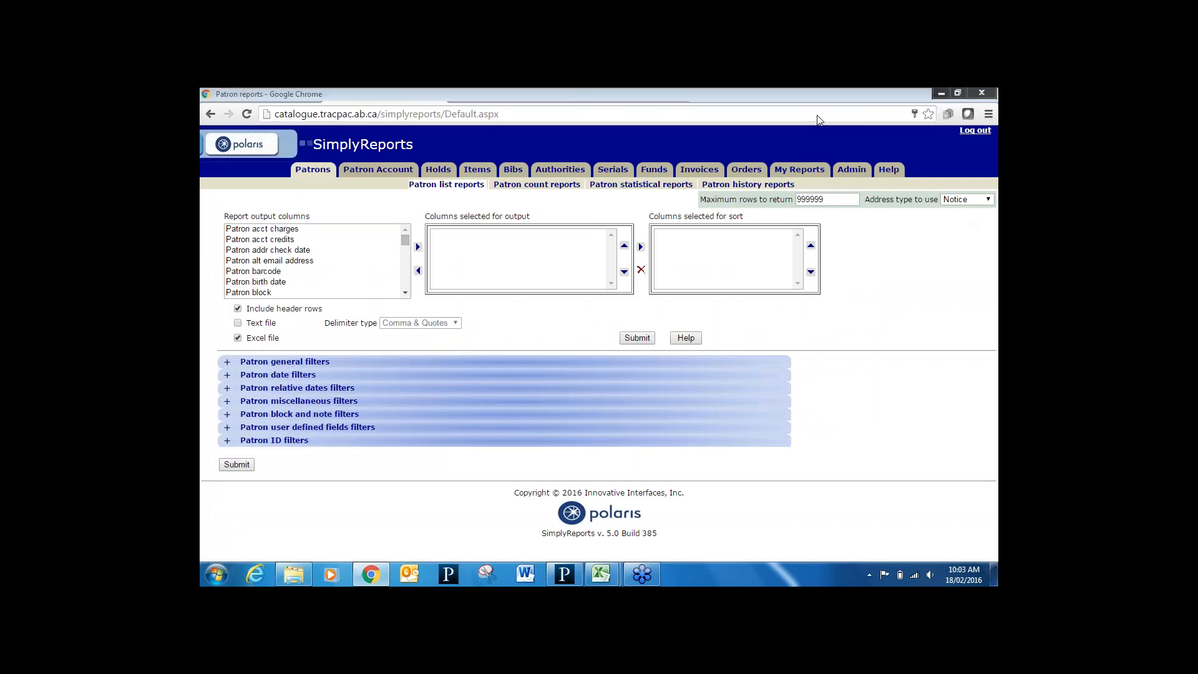
# In Item list reports, add Item classification number and MARC pub year as output columns
pyautogui.click(477, 169)
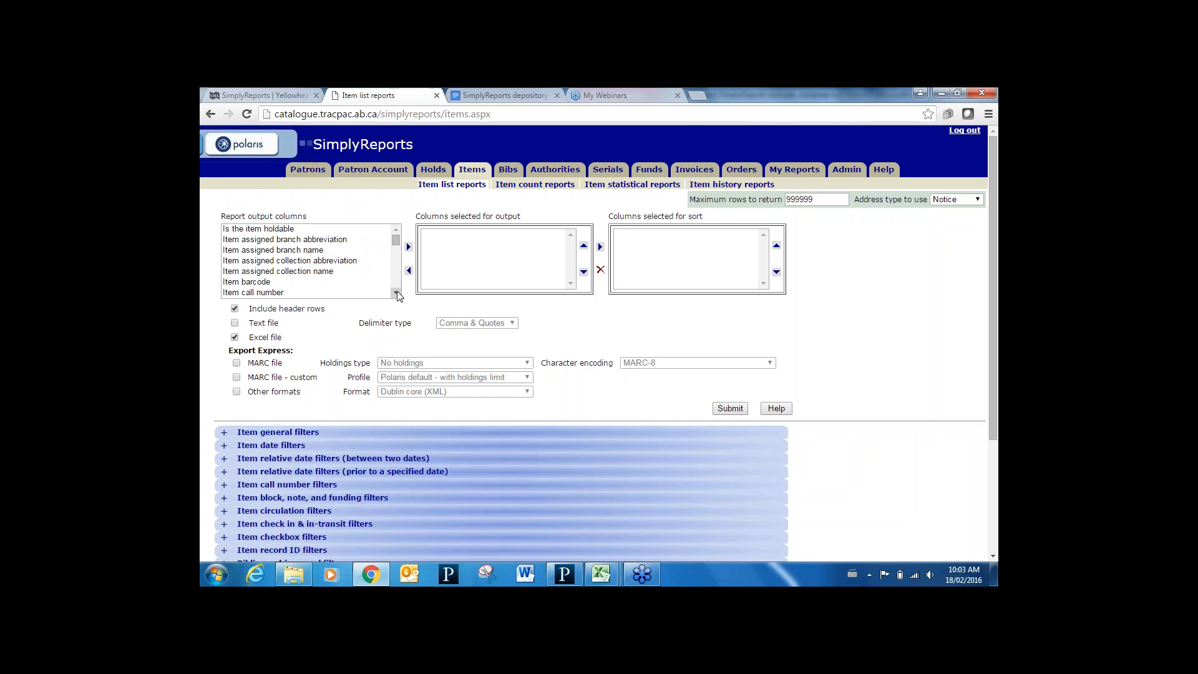
pyautogui.scroll(-3, 396, 293)
pyautogui.scroll(-3, 396, 293)
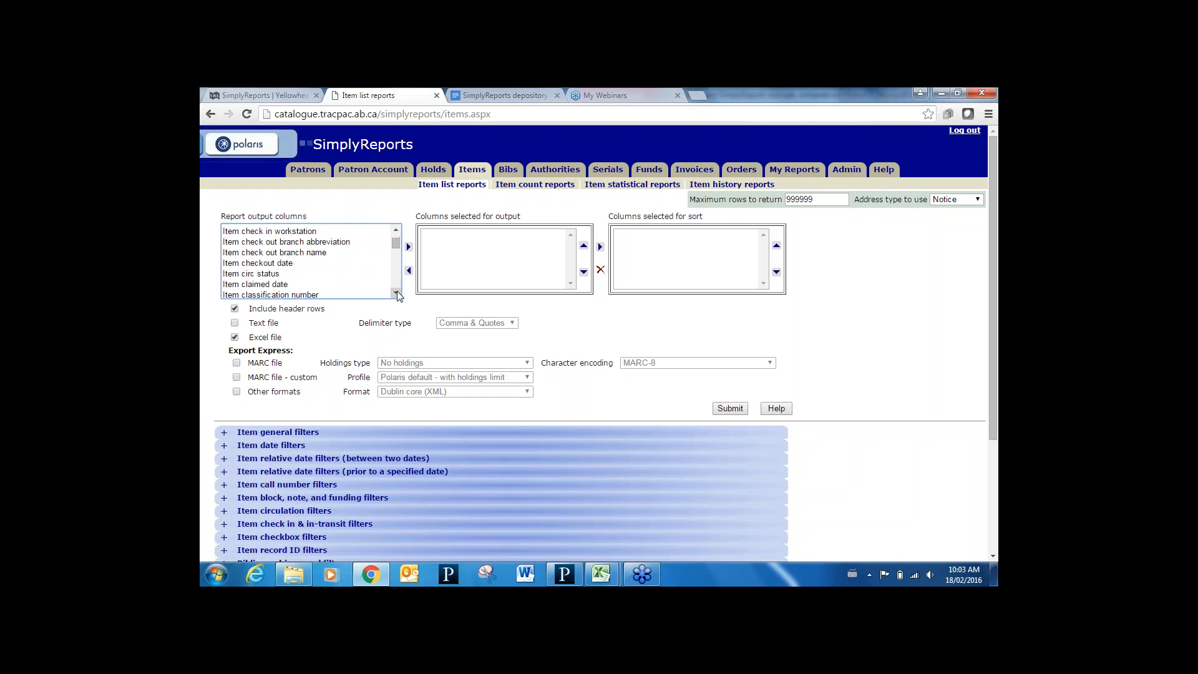
pyautogui.click(310, 271)
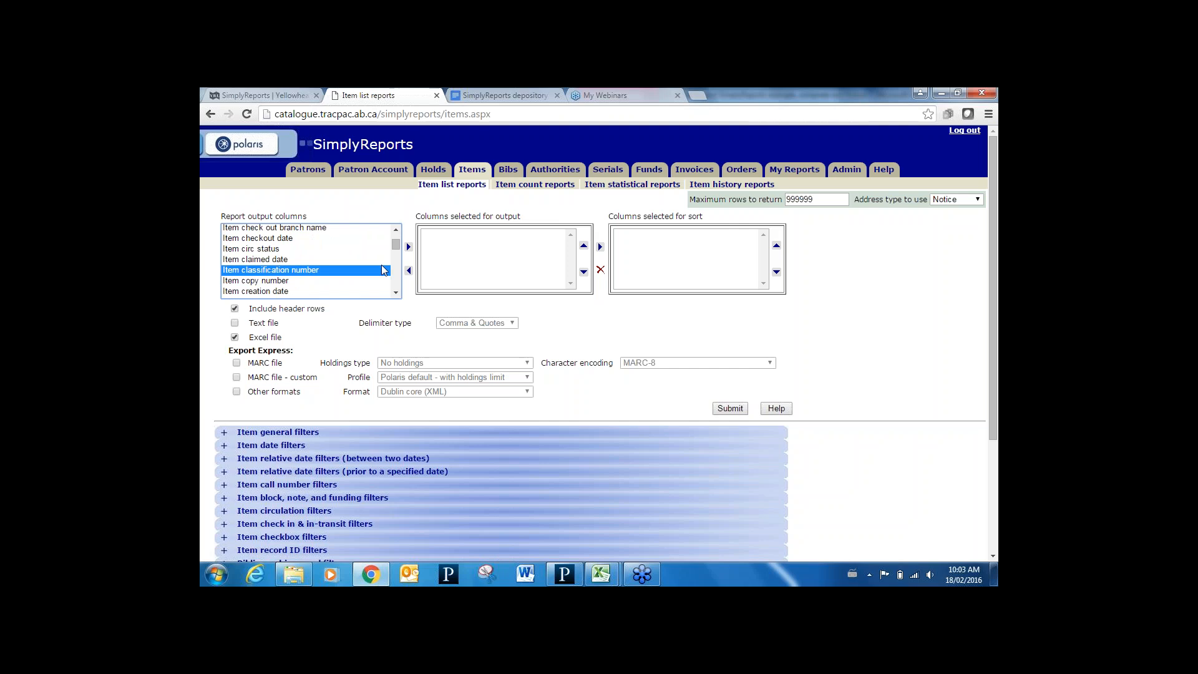
pyautogui.click(408, 247)
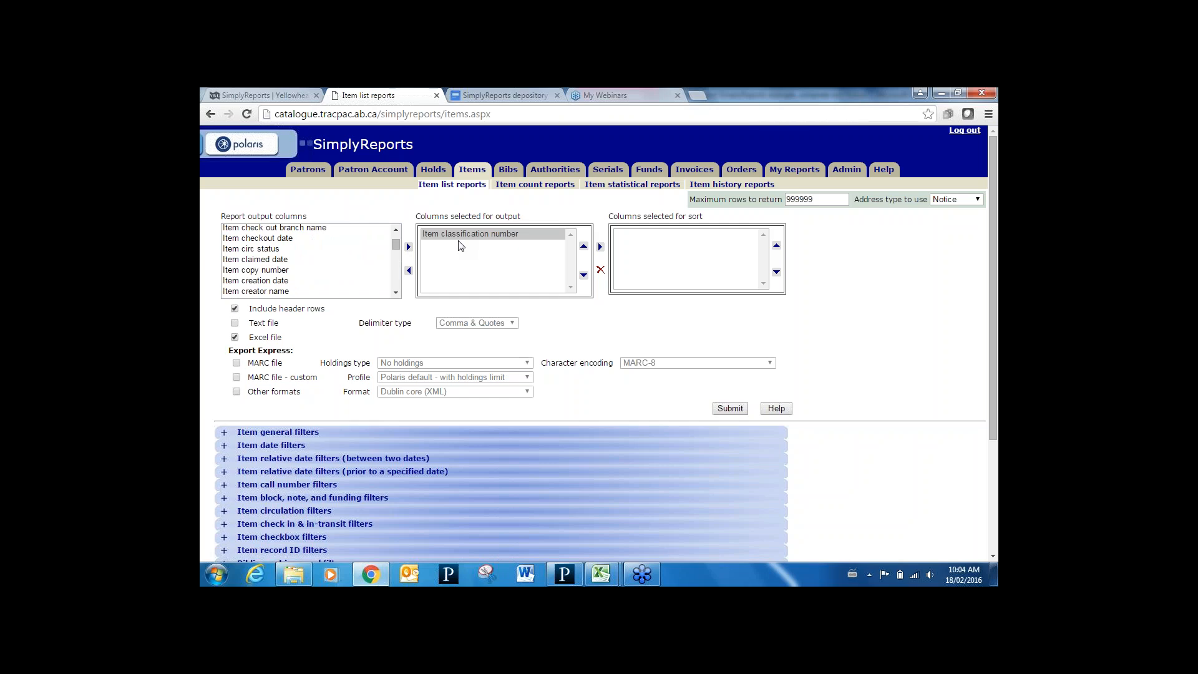
pyautogui.click(396, 293)
pyautogui.moveTo(395, 293); pyautogui.dragTo(396, 296)
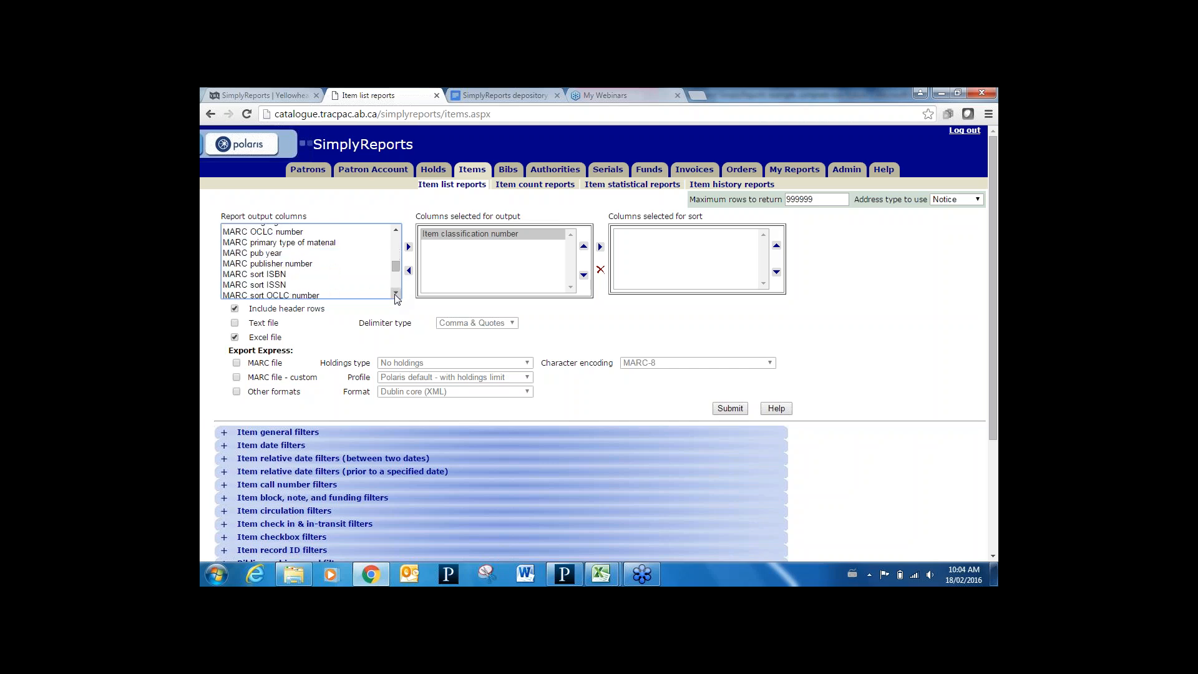
pyautogui.click(288, 254)
pyautogui.click(408, 247)
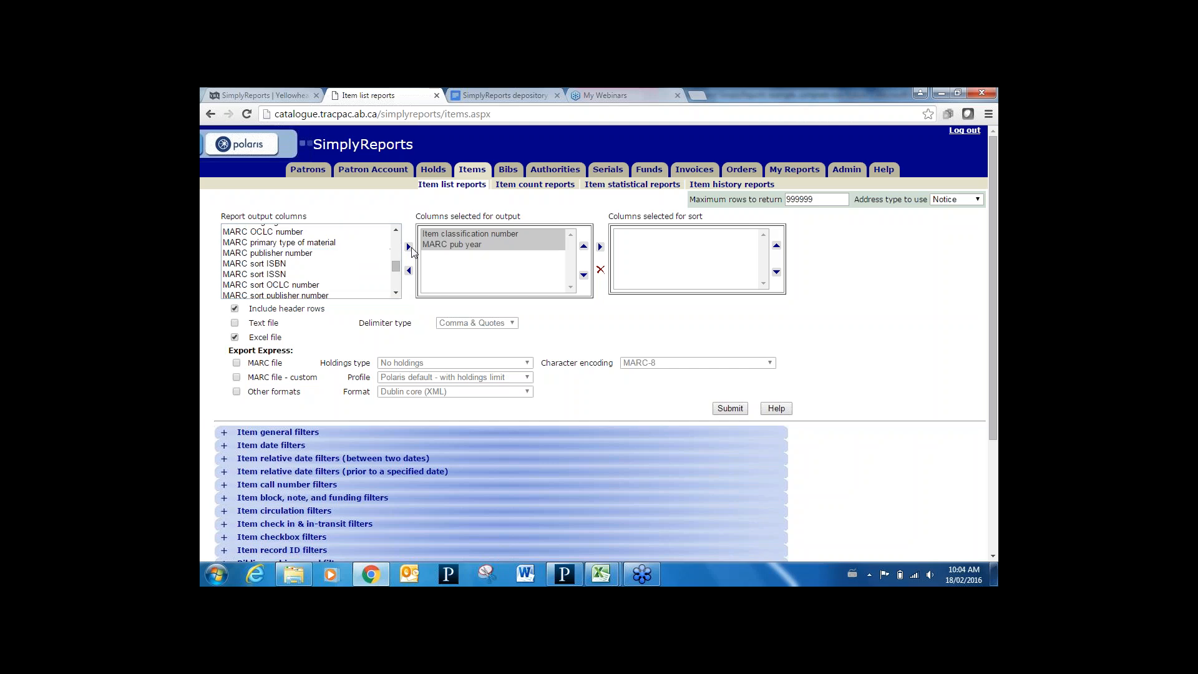
# Add Item lifetime, previous-year and year-to-date circ count columns to the report output
pyautogui.moveTo(395, 230); pyautogui.dragTo(396, 231)
pyautogui.click(315, 260)
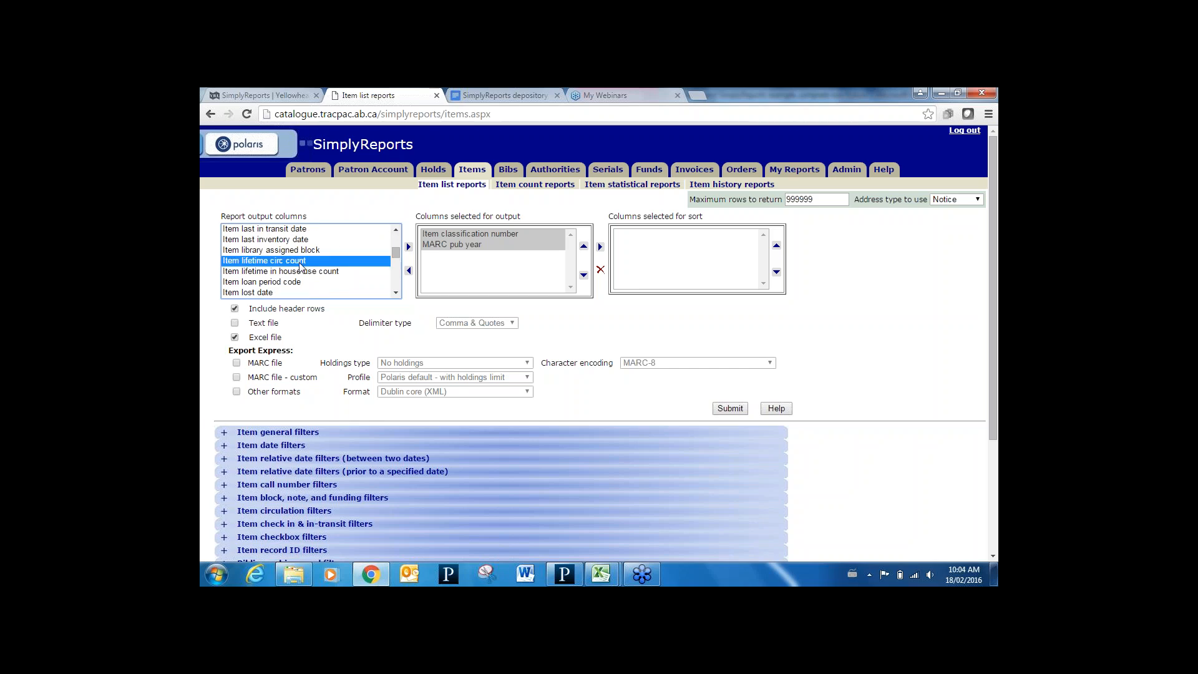
pyautogui.click(408, 248)
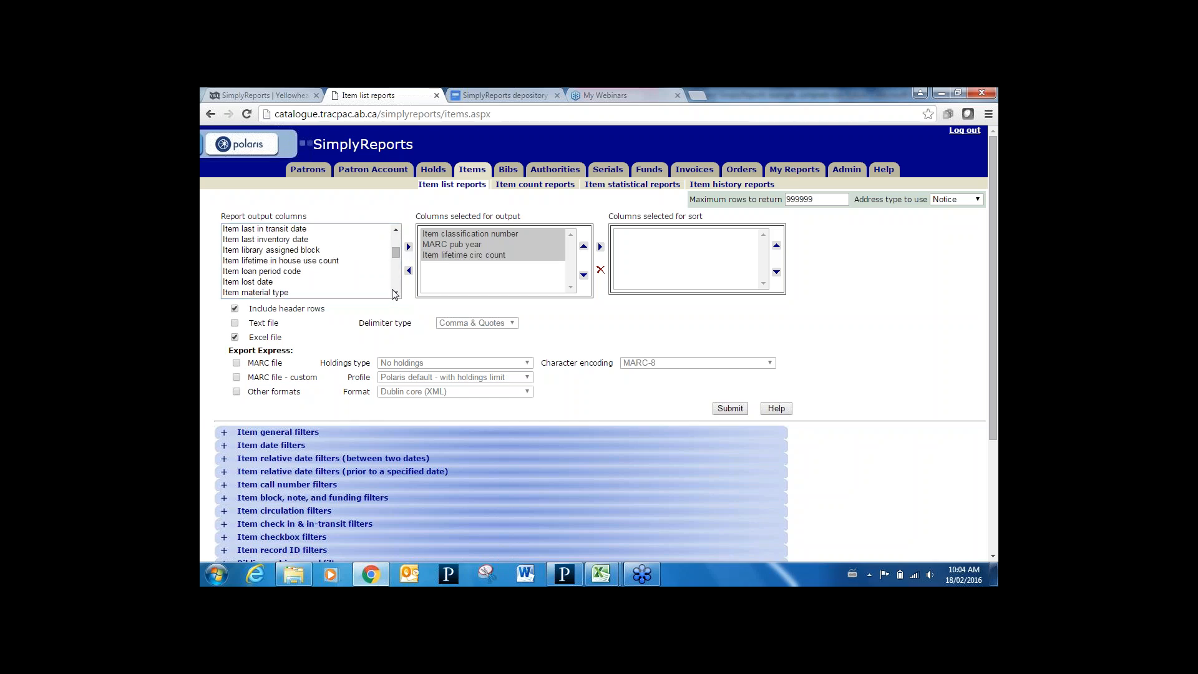
pyautogui.moveTo(396, 293); pyautogui.dragTo(396, 293)
pyautogui.click(314, 284)
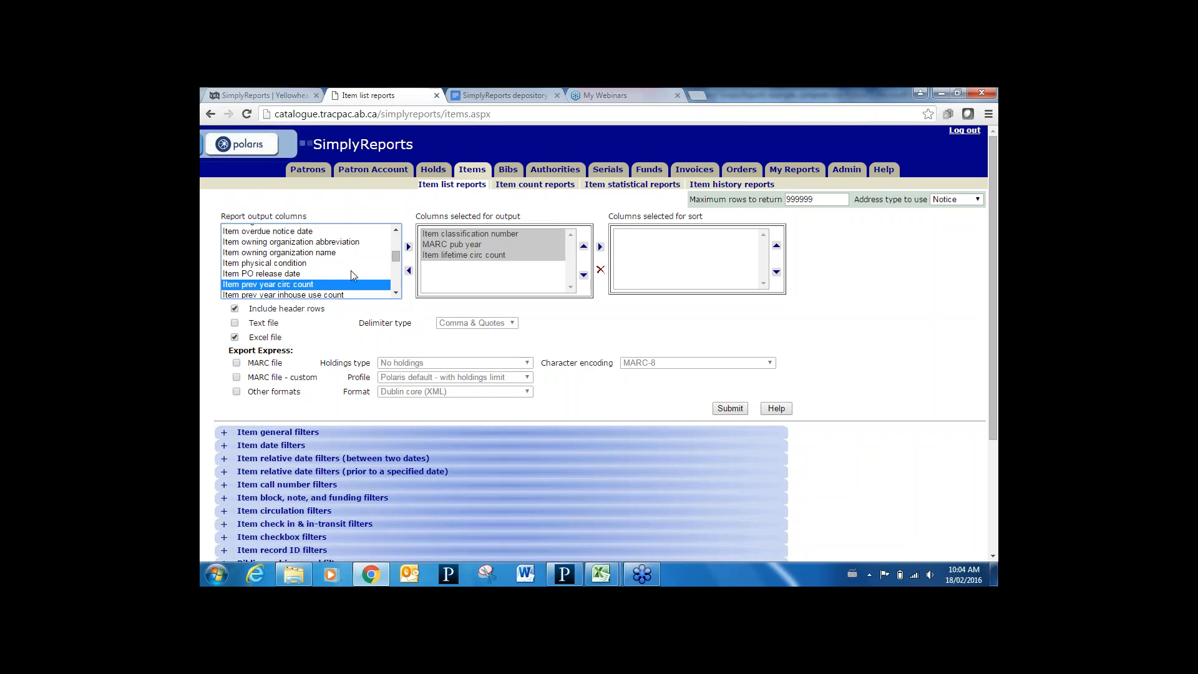
pyautogui.click(408, 247)
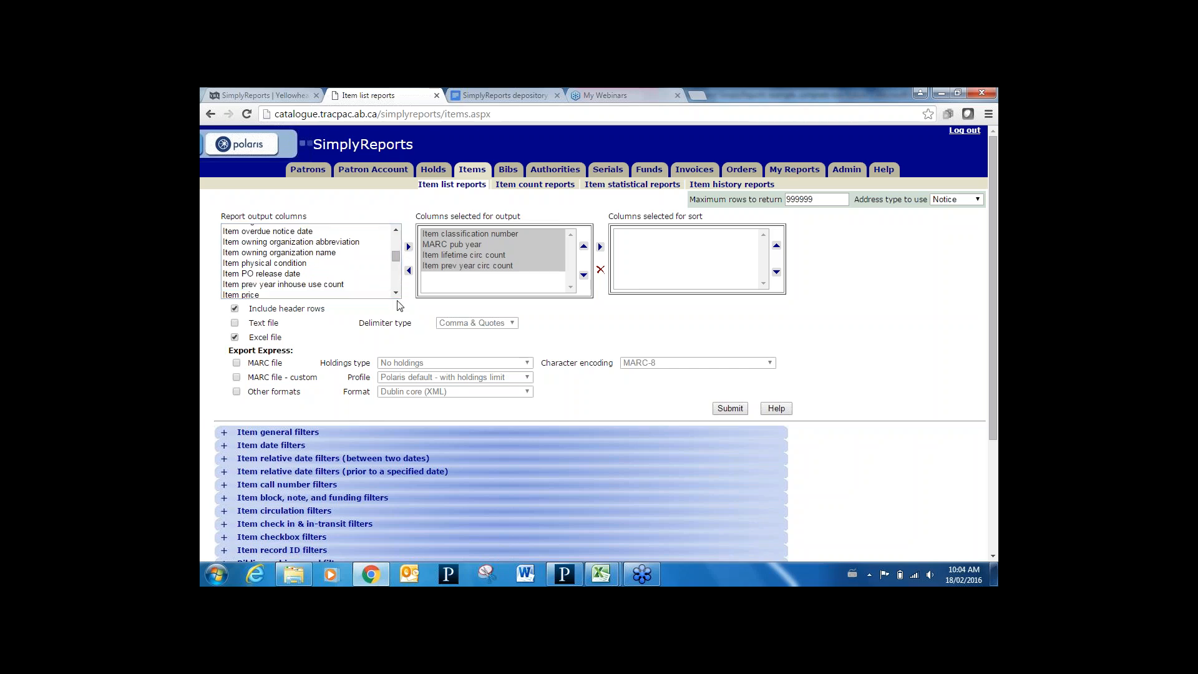
pyautogui.moveTo(397, 294); pyautogui.dragTo(397, 294)
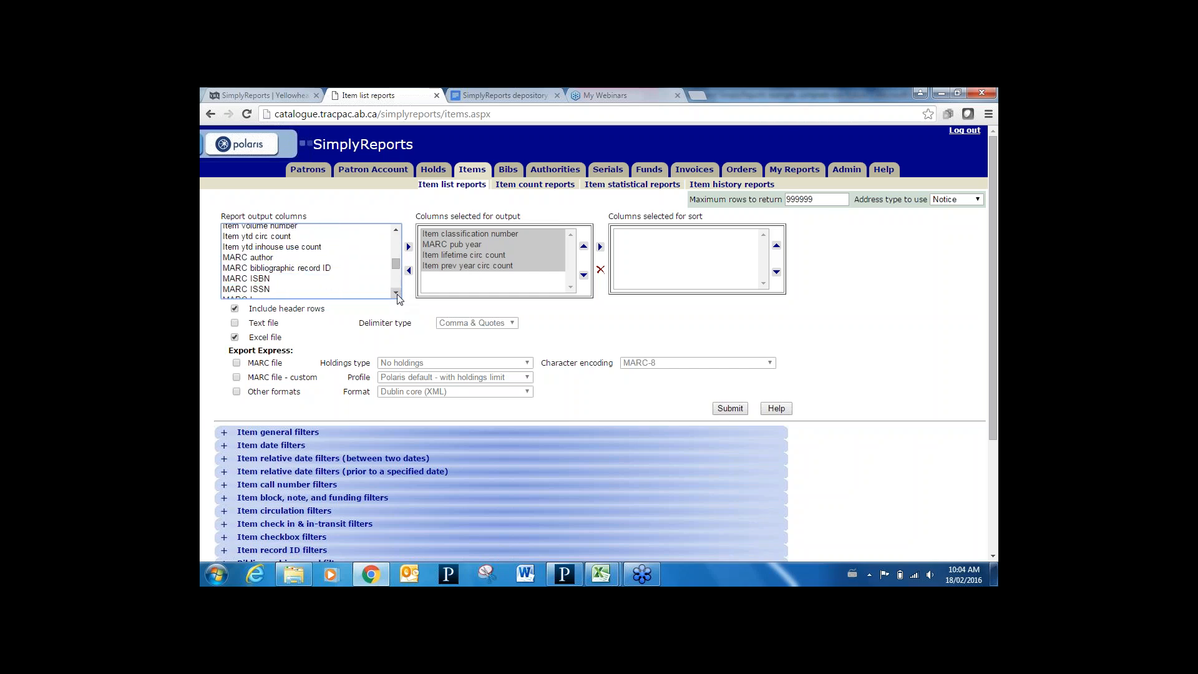
pyautogui.click(292, 238)
pyautogui.click(408, 247)
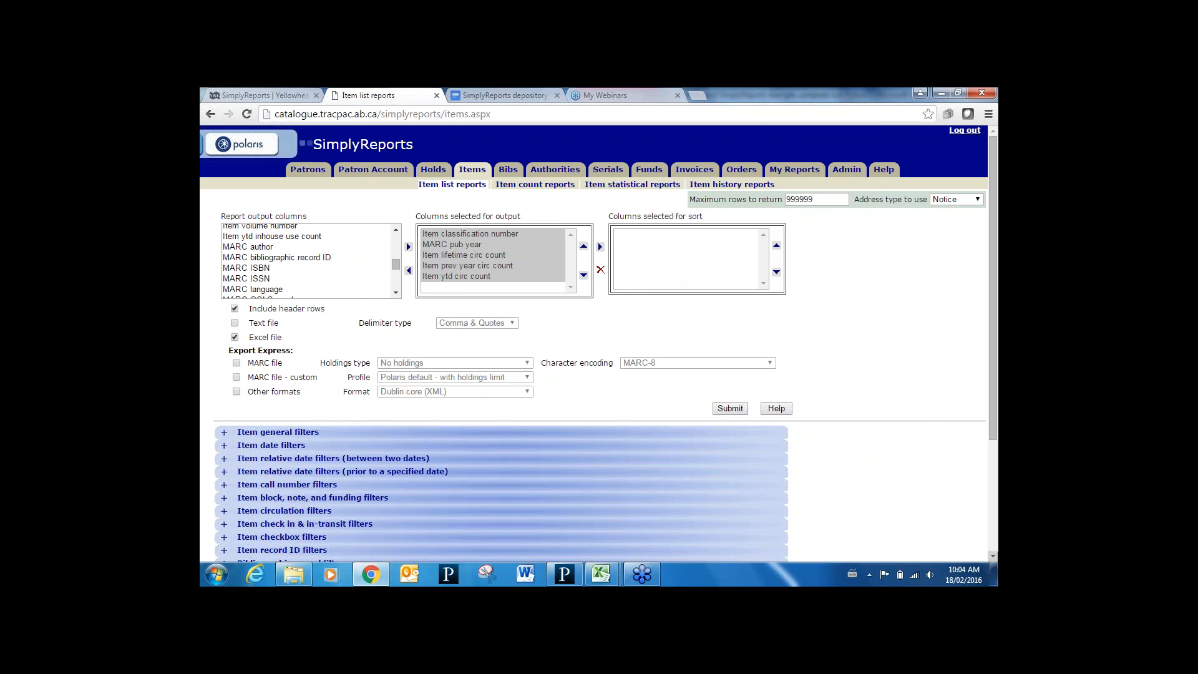
pyautogui.scroll(-2, 995, 556)
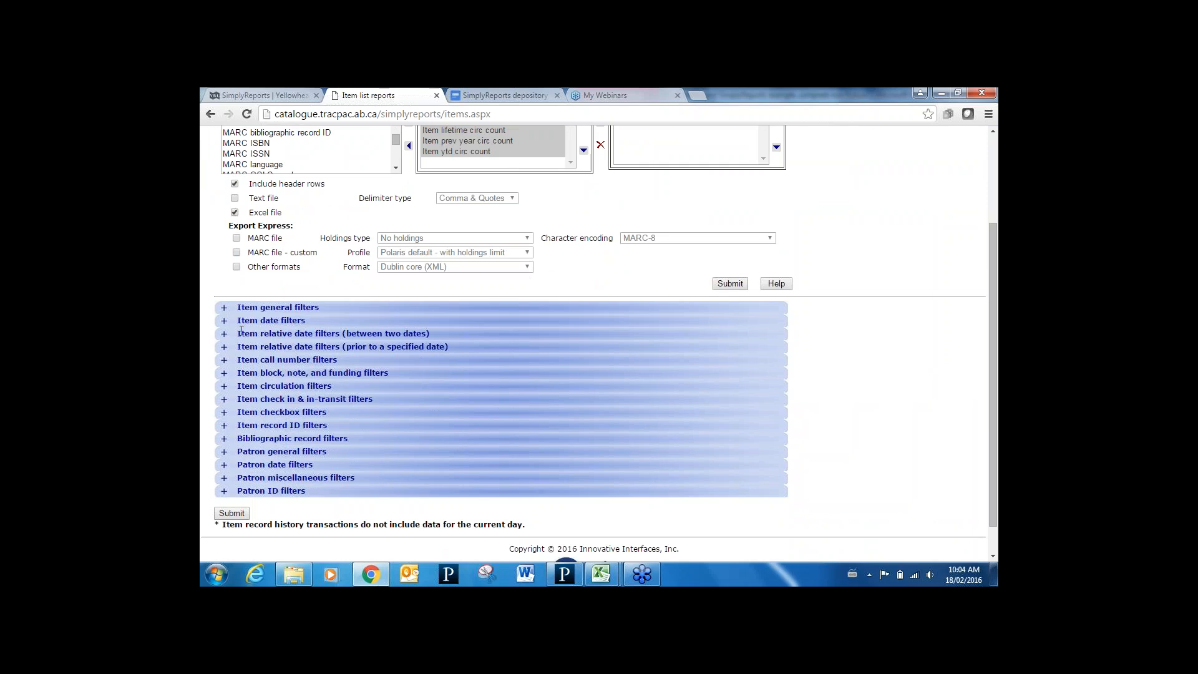
# Filter the item report by assigned branch Warburg Public Library
pyautogui.click(224, 307)
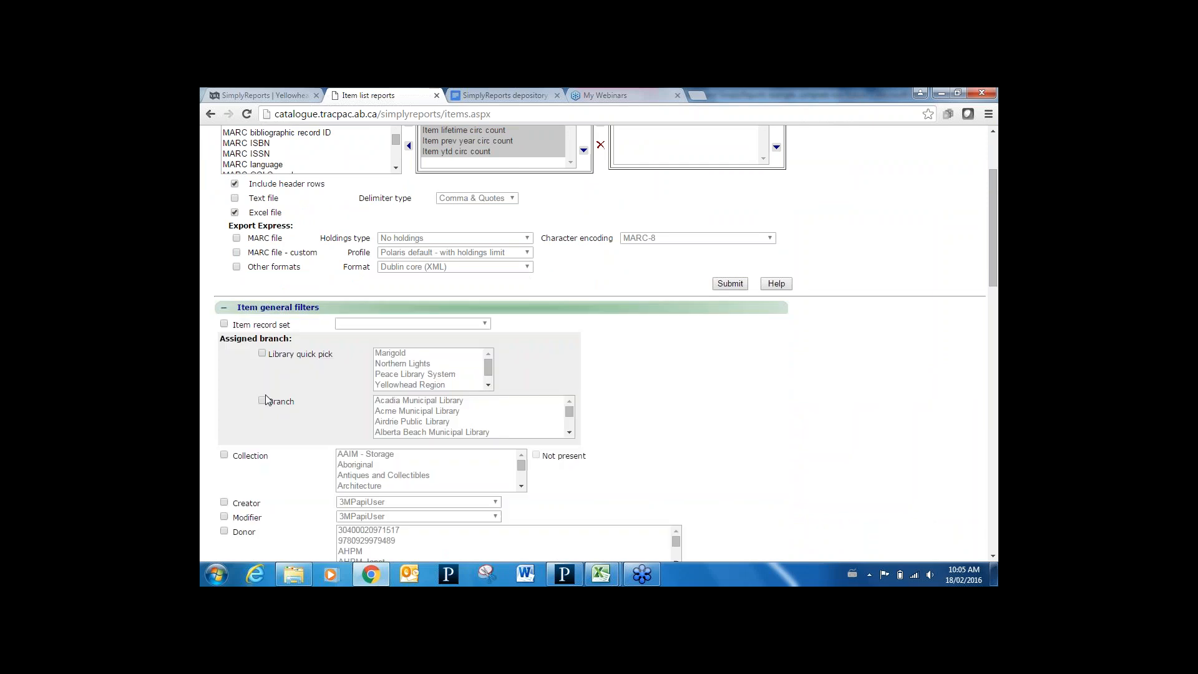
pyautogui.click(263, 402)
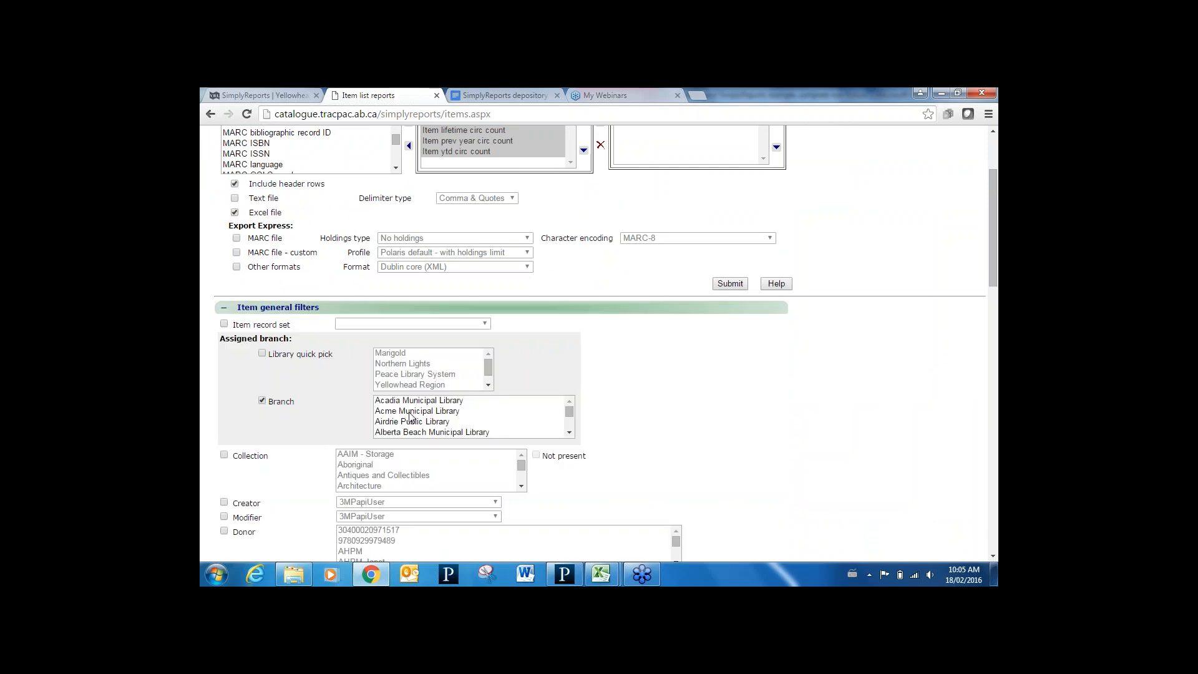
pyautogui.click(439, 422)
pyautogui.press('End')
pyautogui.press('Down')
pyautogui.press('Down')
pyautogui.press('Down')
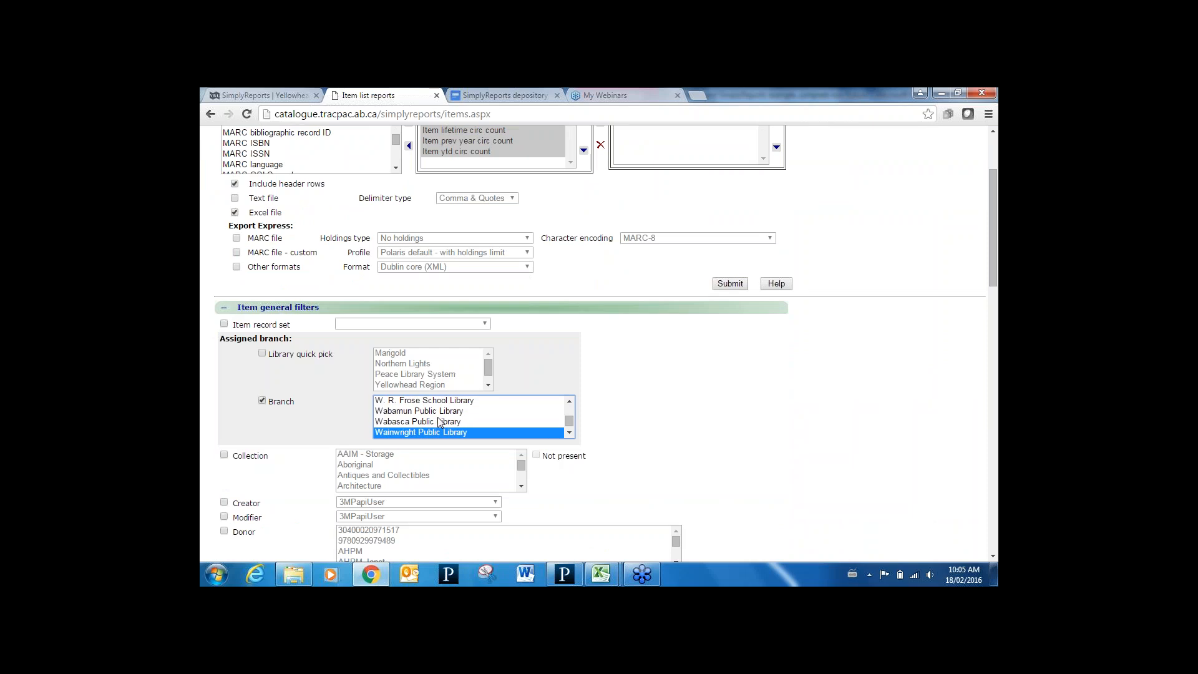
pyautogui.press('Down')
pyautogui.press('Down')
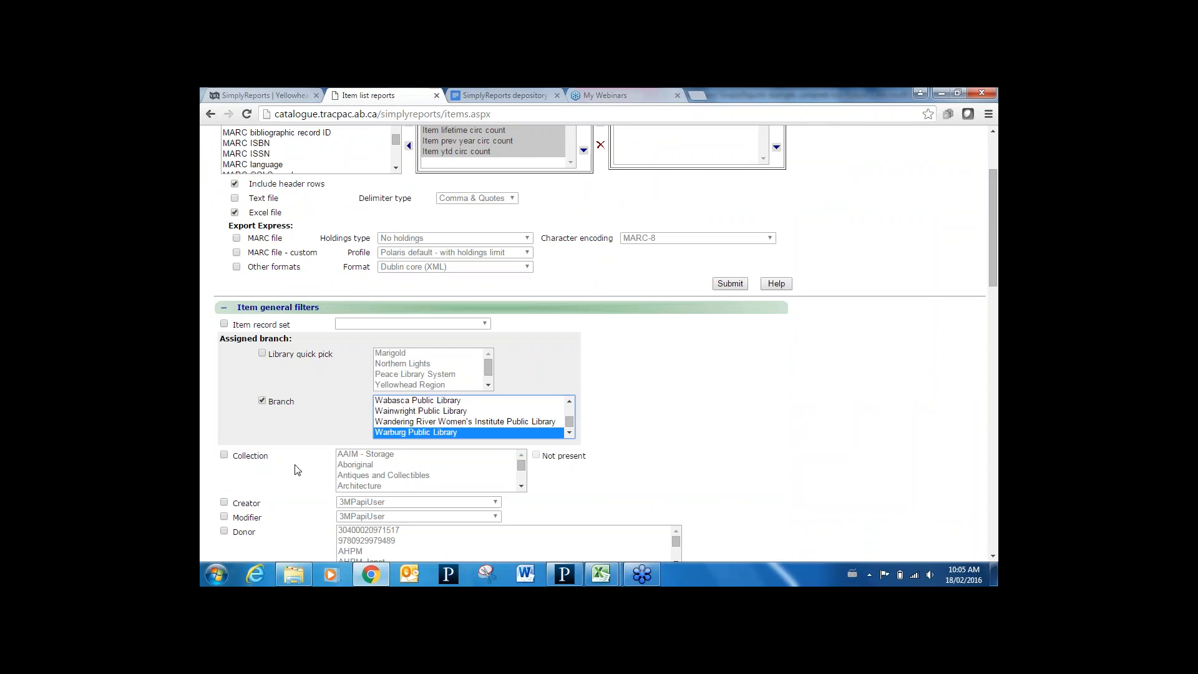
# Limit the report to the Non-fiction collection and Final record status
pyautogui.click(224, 455)
pyautogui.click(352, 476)
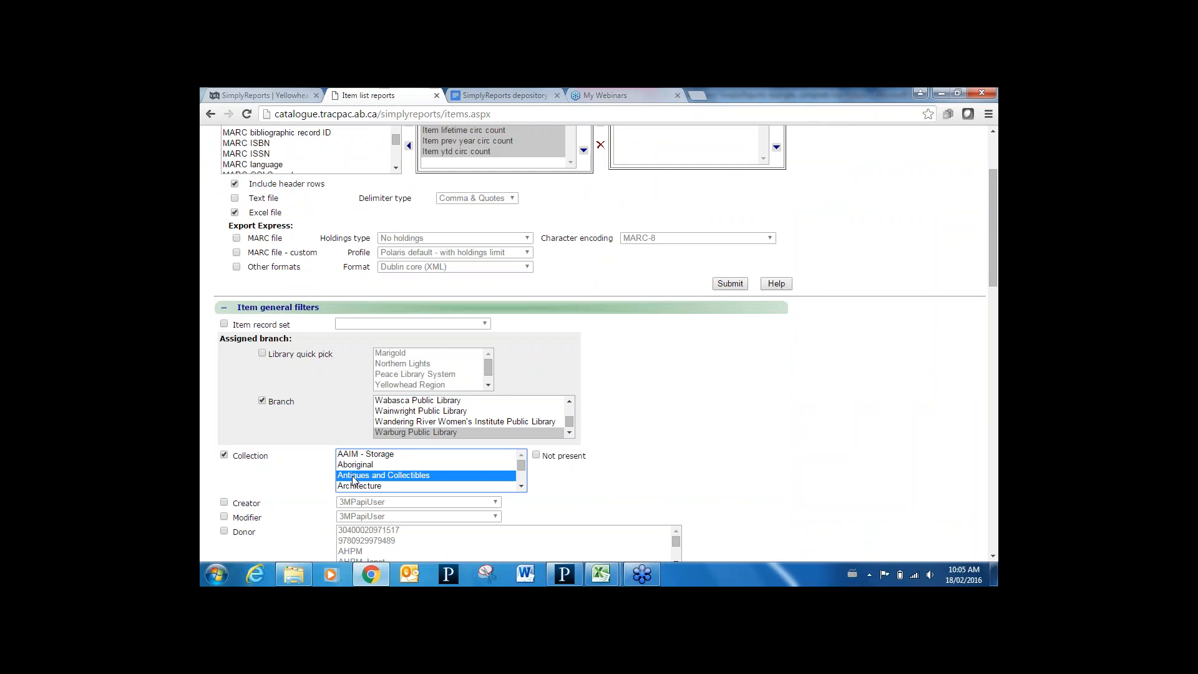
pyautogui.press('n')
pyautogui.press('Down')
pyautogui.press('Down')
pyautogui.press('Down')
pyautogui.press('Down')
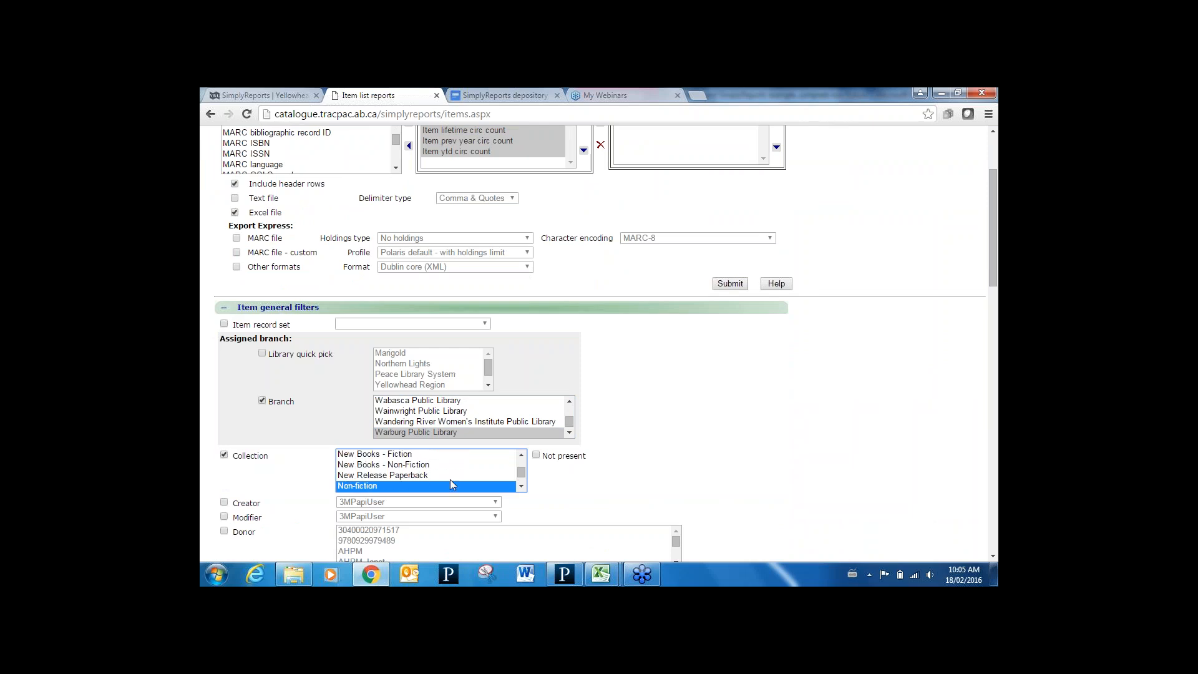
pyautogui.click(992, 557)
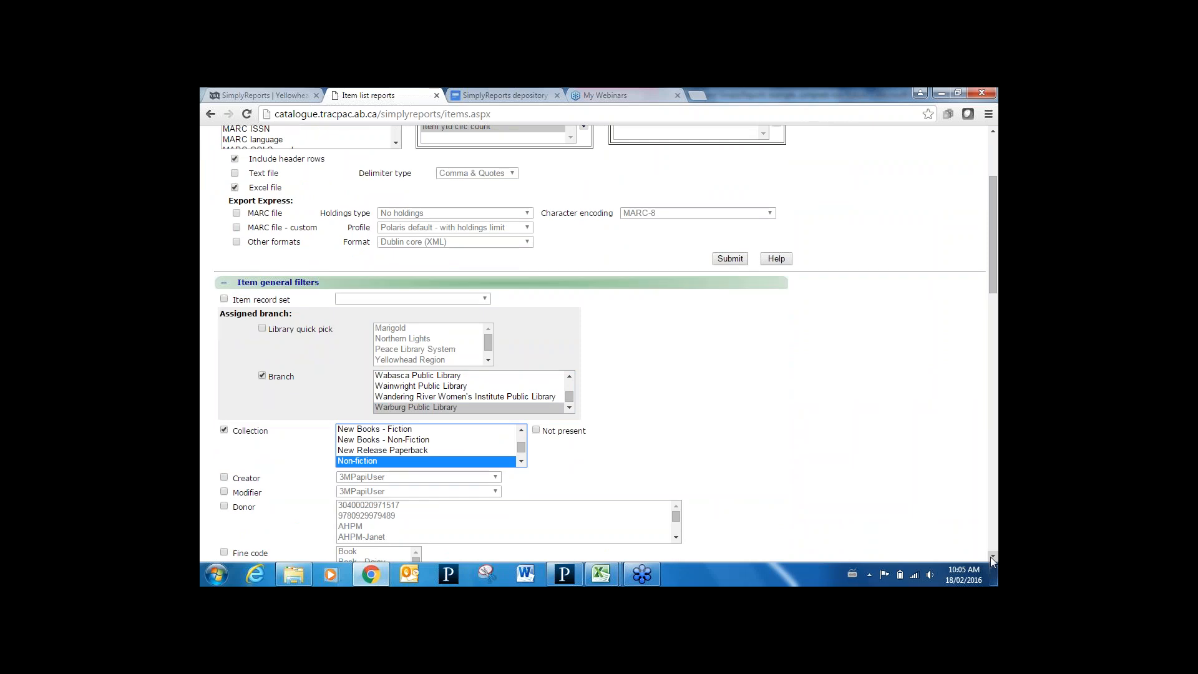
pyautogui.click(992, 557)
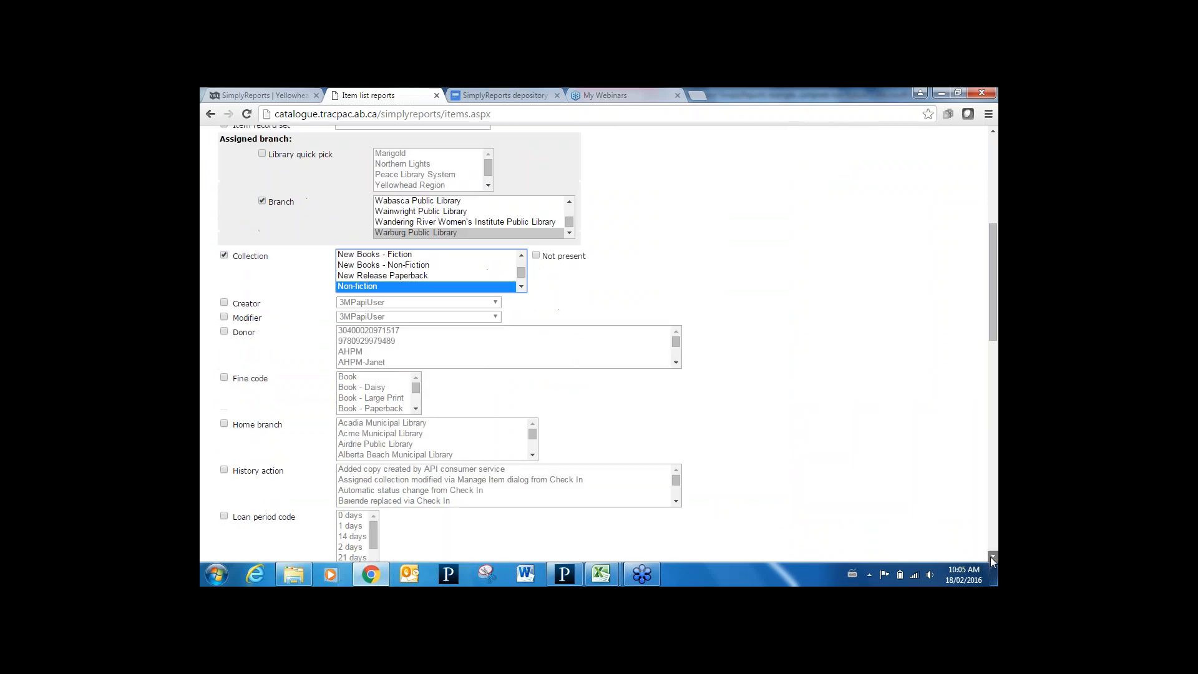
pyautogui.click(993, 557)
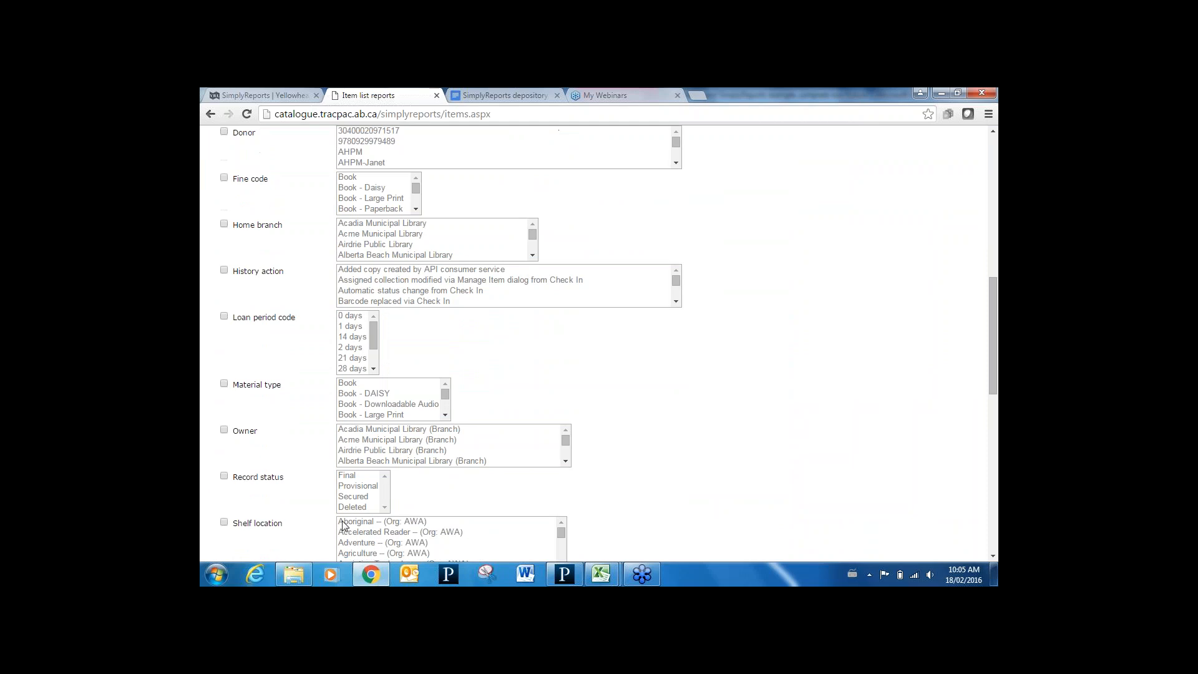
pyautogui.click(224, 477)
pyautogui.click(343, 477)
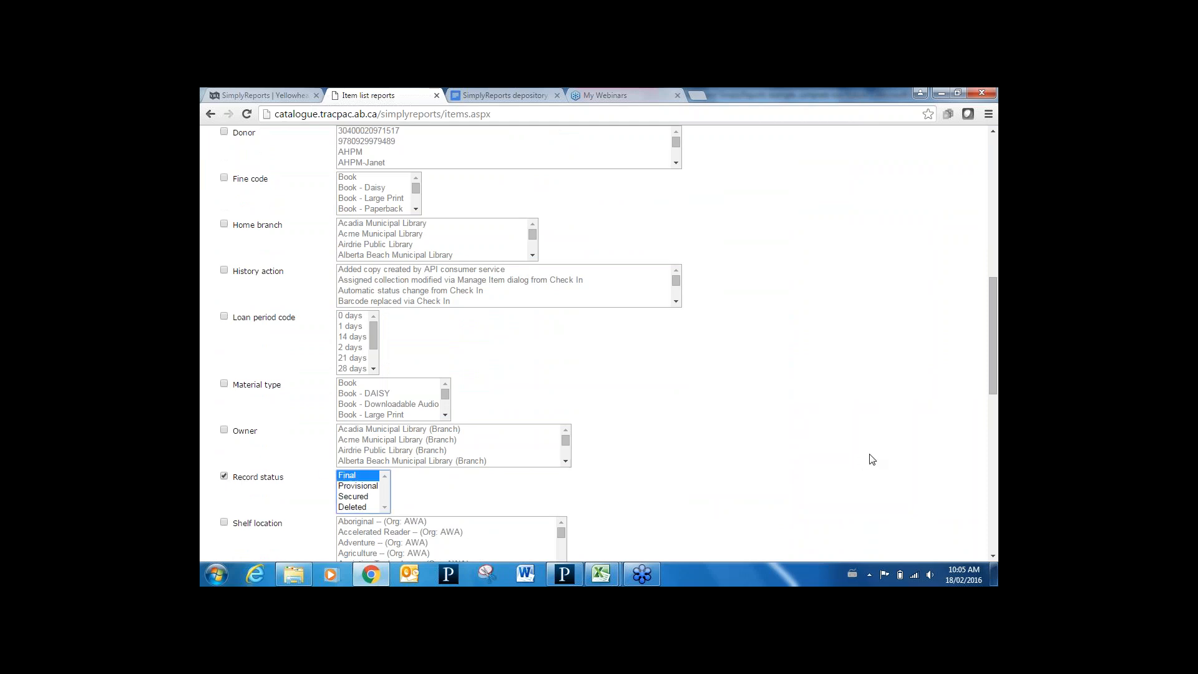
pyautogui.moveTo(992, 350); pyautogui.dragTo(992, 504)
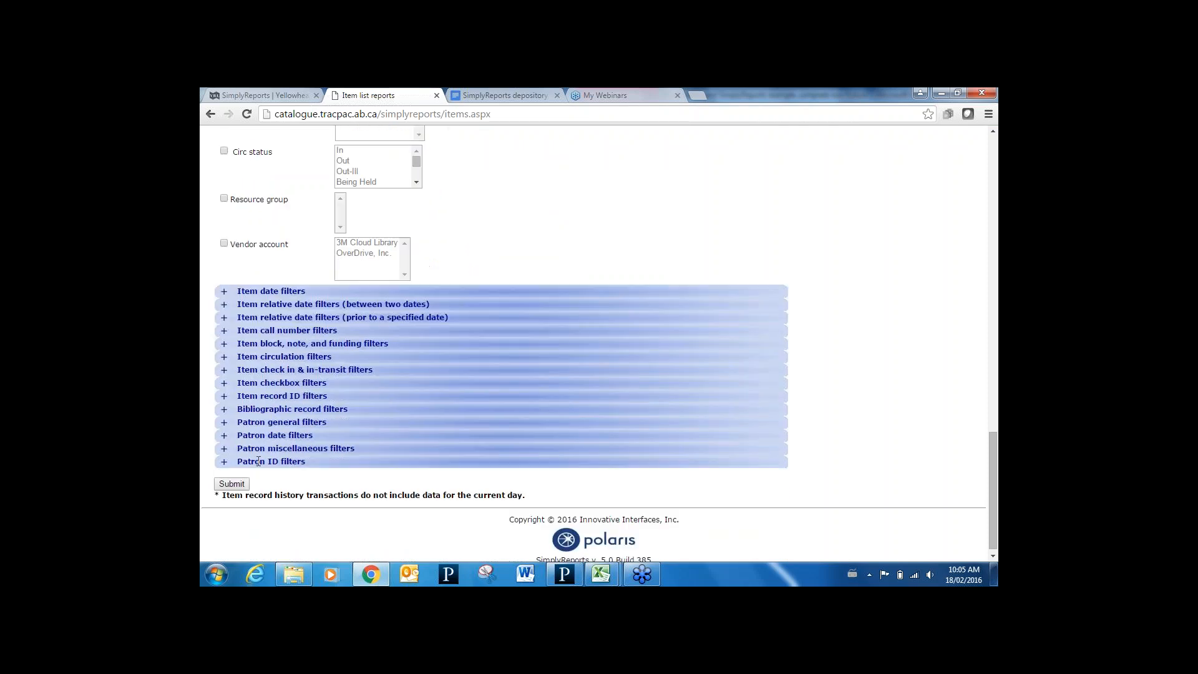
# Submit the report (1748 items), download its full output, and bring up Excel
pyautogui.click(232, 485)
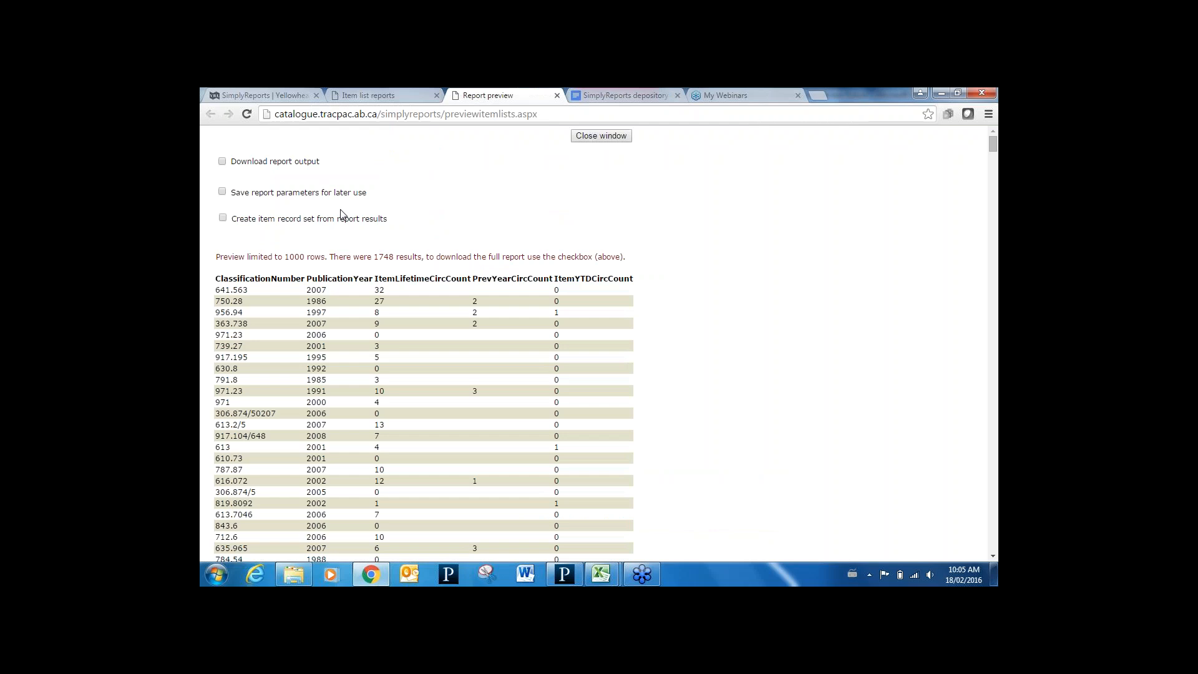
pyautogui.click(222, 161)
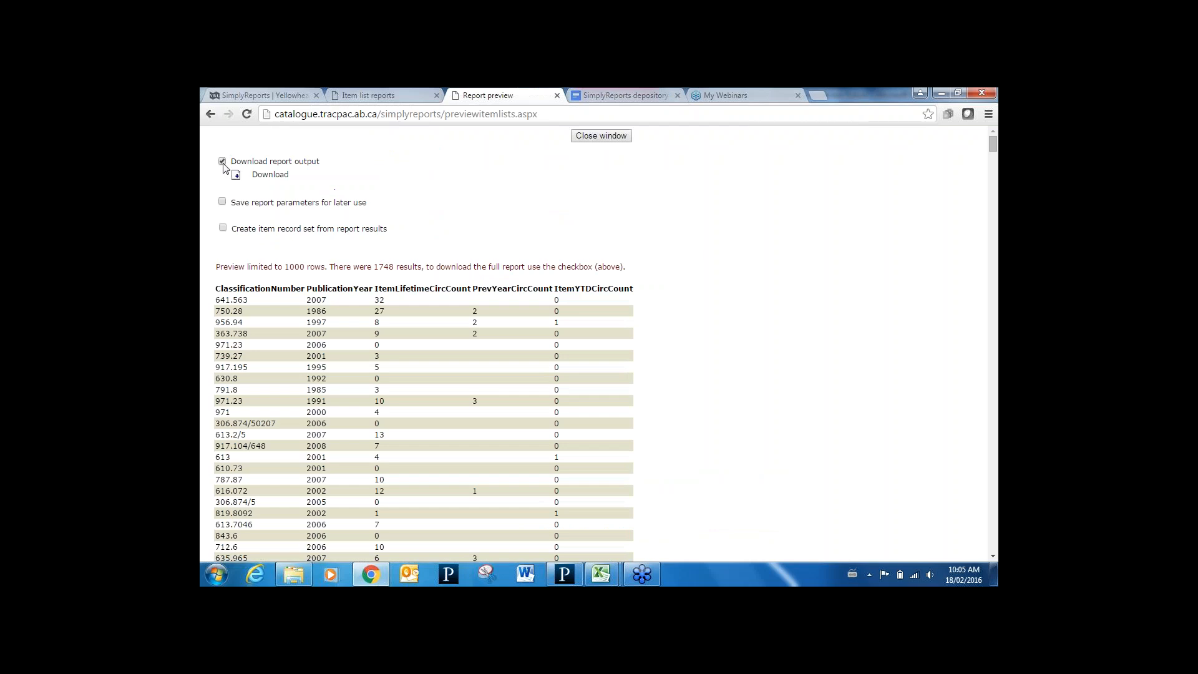
pyautogui.click(237, 177)
pyautogui.moveTo(602, 573)
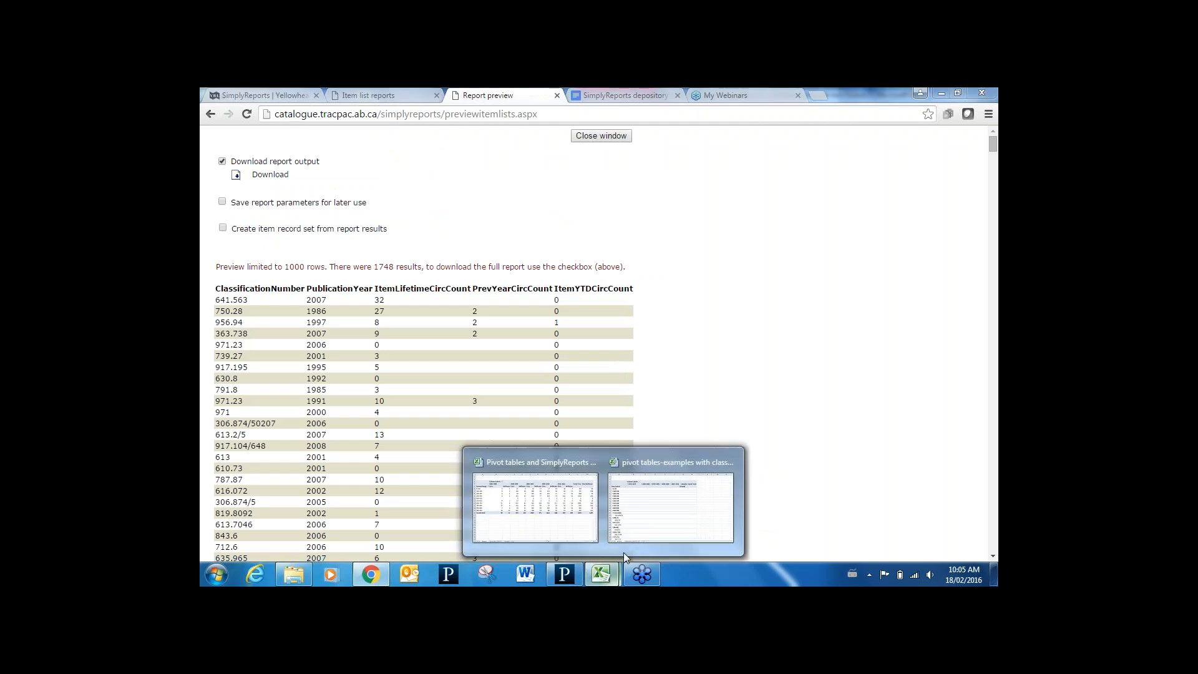
pyautogui.click(649, 528)
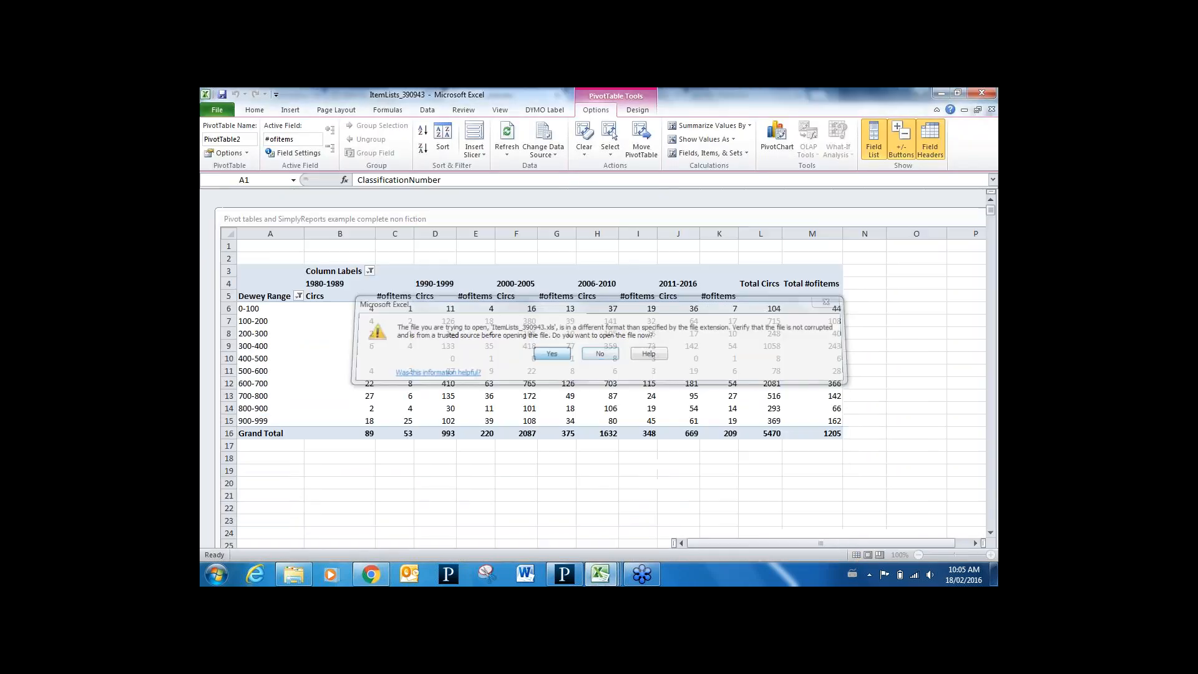
# Open ItemLists_390943 and create a PivotTable from A1:E1749 on a new worksheet
pyautogui.click(552, 353)
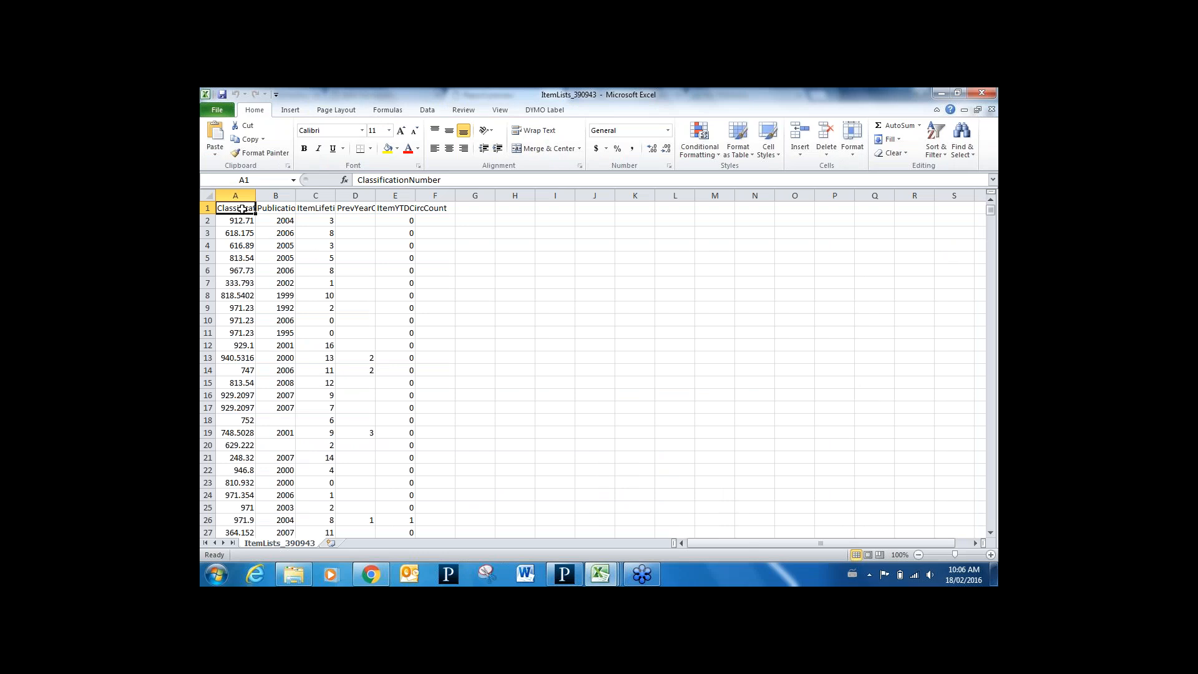
pyautogui.hotkey('ctrl', 'shift', 'End')
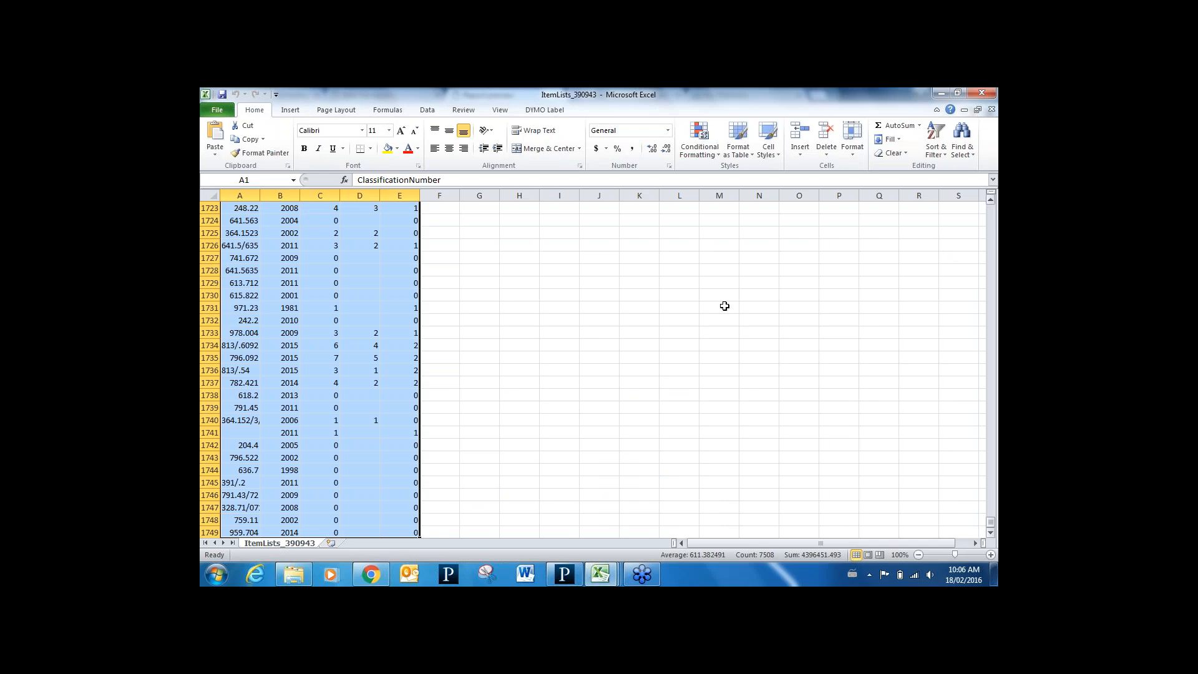
pyautogui.click(292, 112)
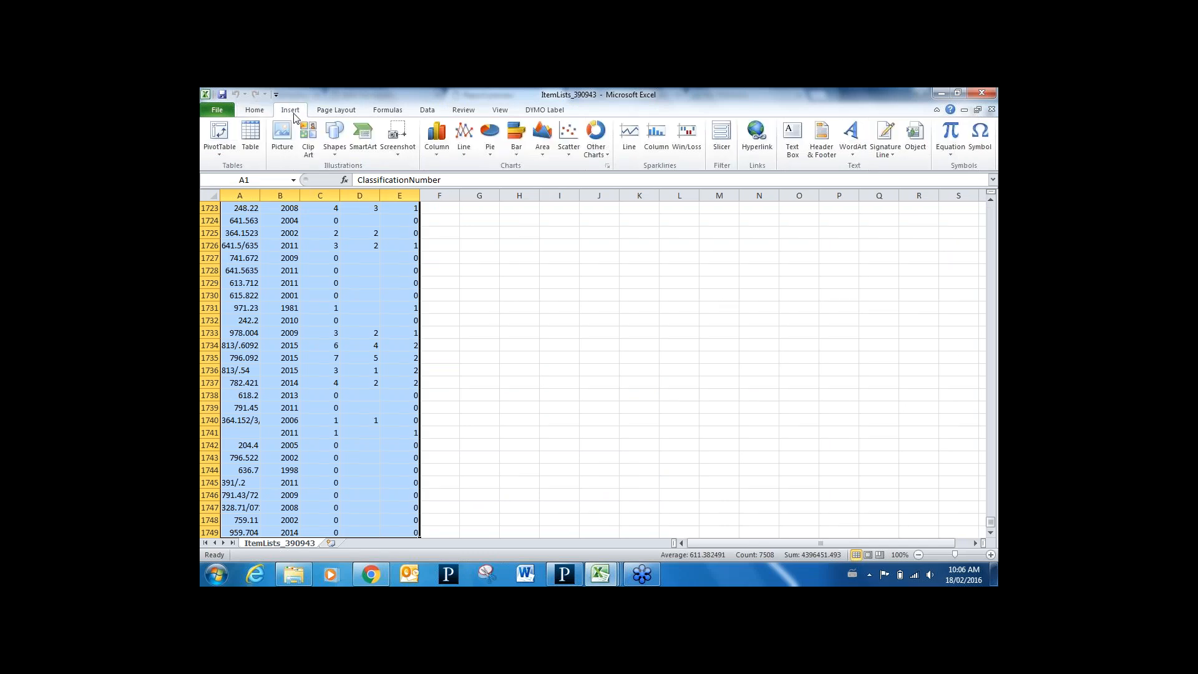
pyautogui.click(220, 136)
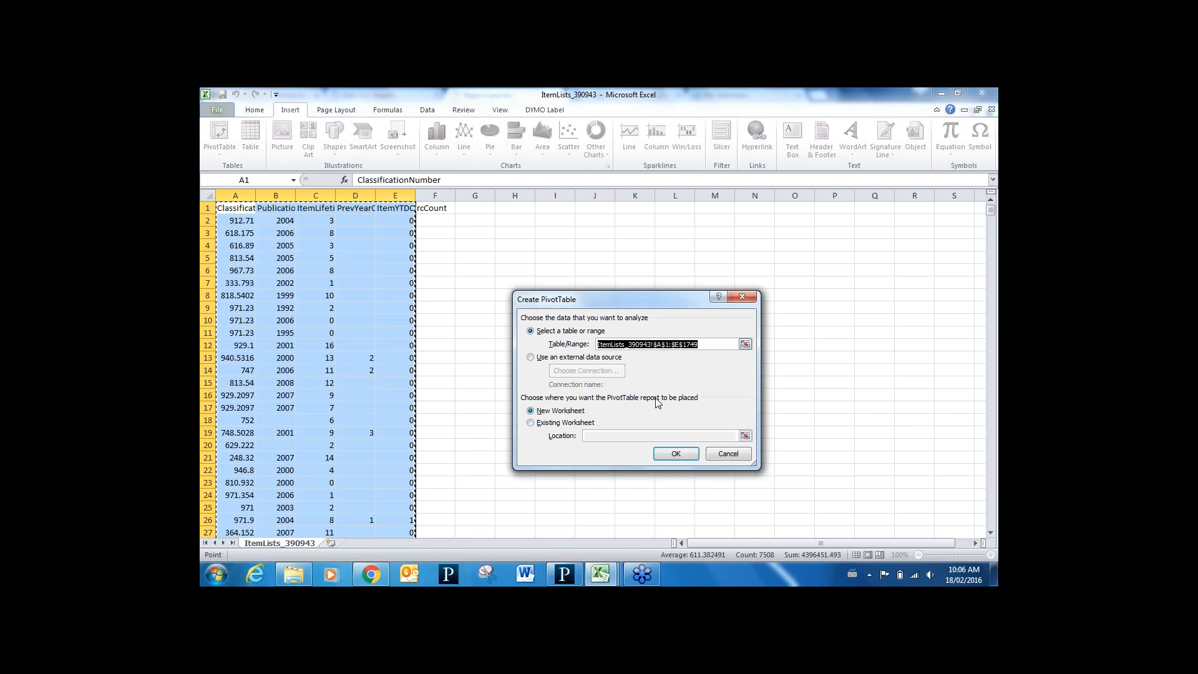
pyautogui.click(686, 456)
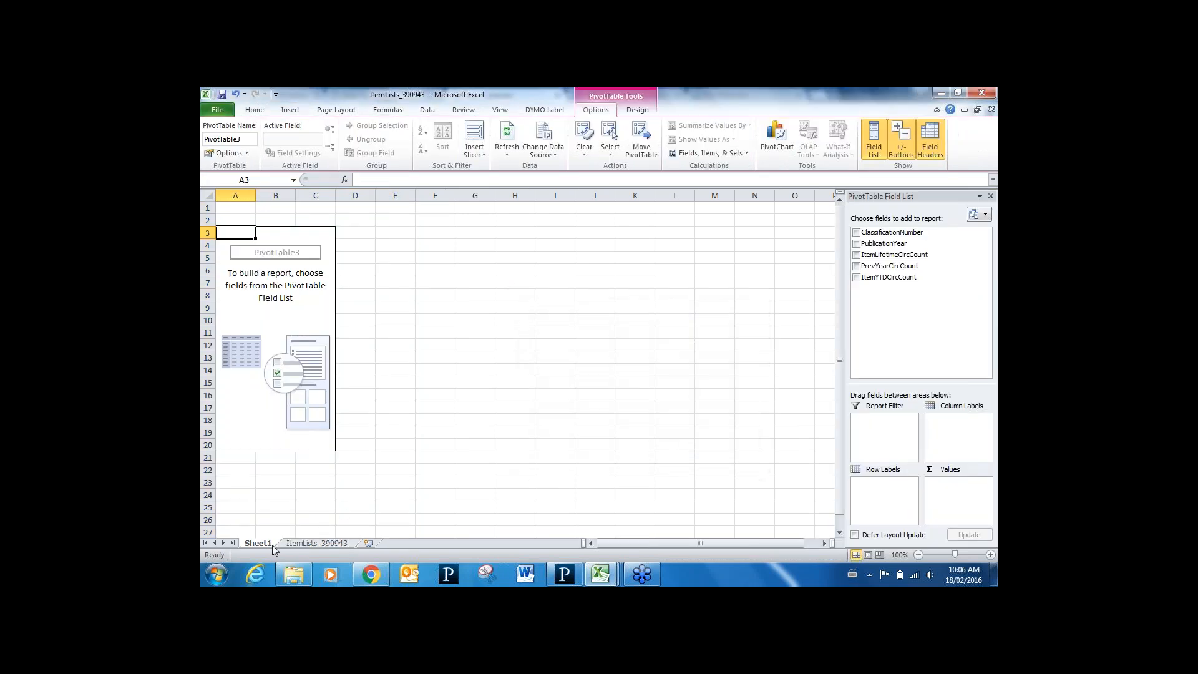
pyautogui.click(306, 544)
pyautogui.click(259, 543)
pyautogui.click(369, 574)
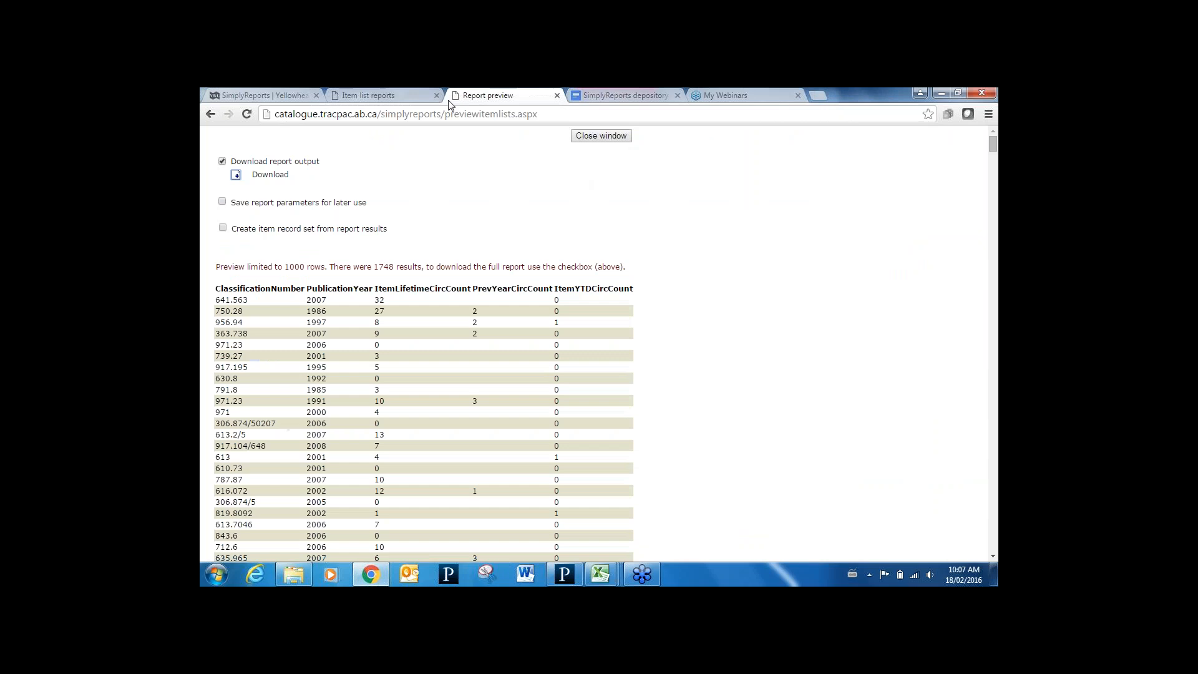
# Check the report's selected output columns, then return to the ItemLists_390943 workbook with PivotTable3
pyautogui.click(391, 101)
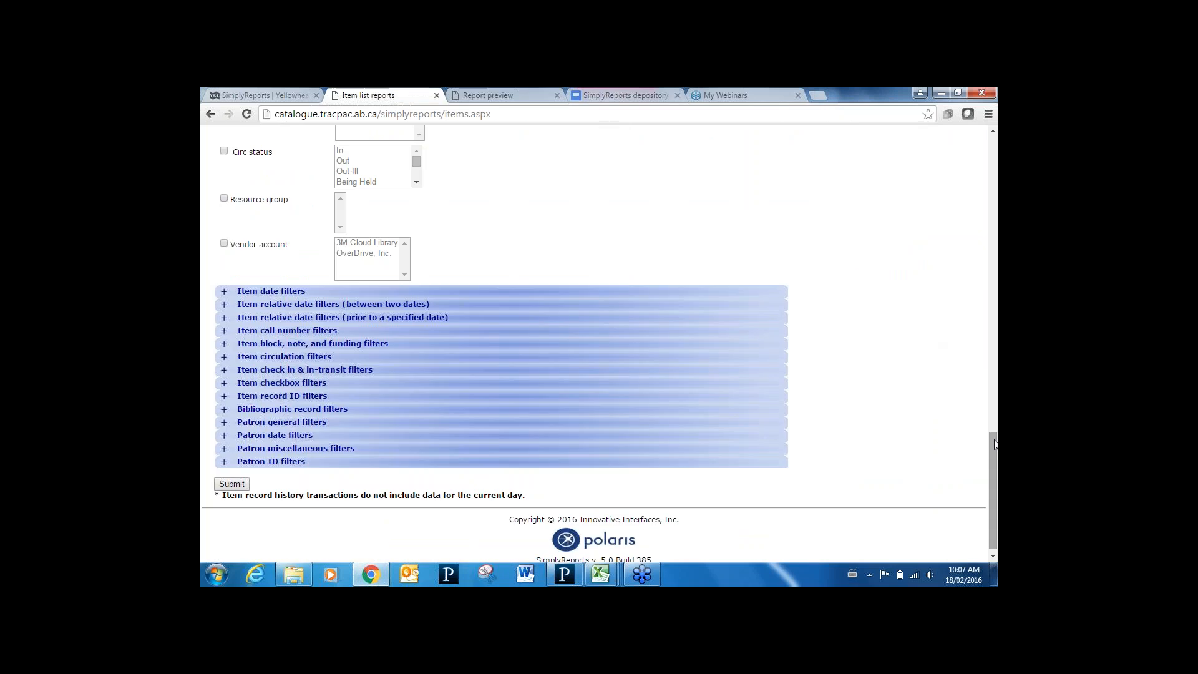
pyautogui.moveTo(992, 438); pyautogui.dragTo(992, 134)
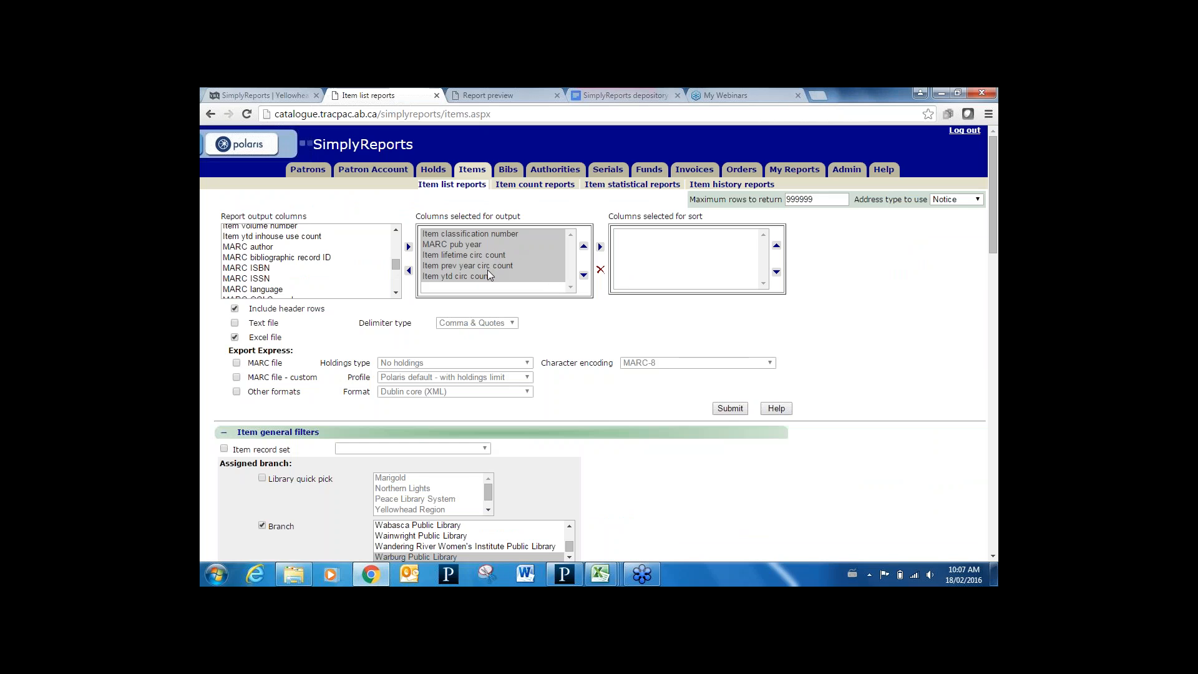
pyautogui.moveTo(601, 577)
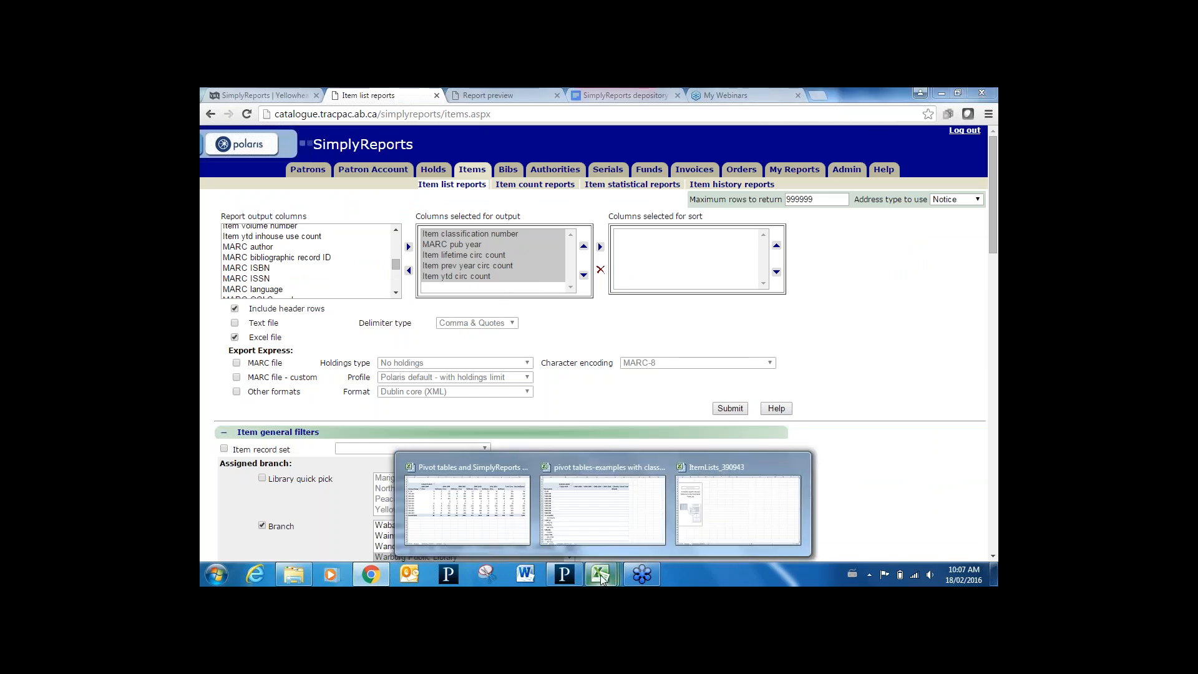
pyautogui.click(738, 509)
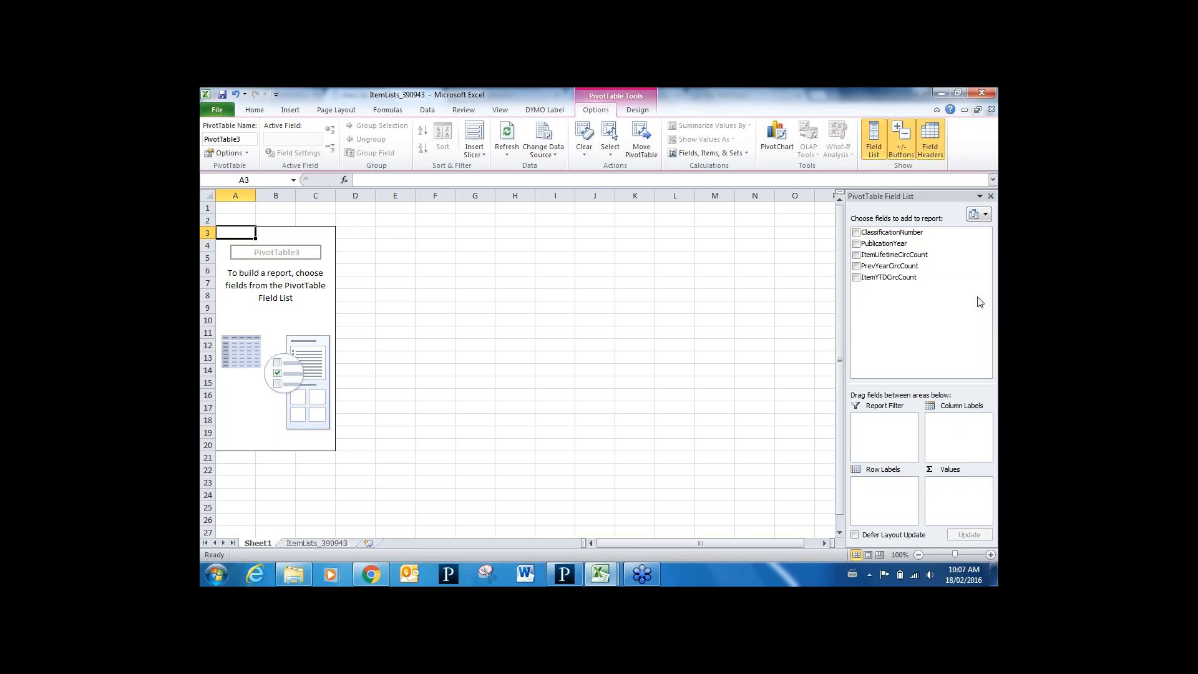
# Add ClassificationNumber as pivot row labels and select values 1.9 through 81
pyautogui.click(856, 233)
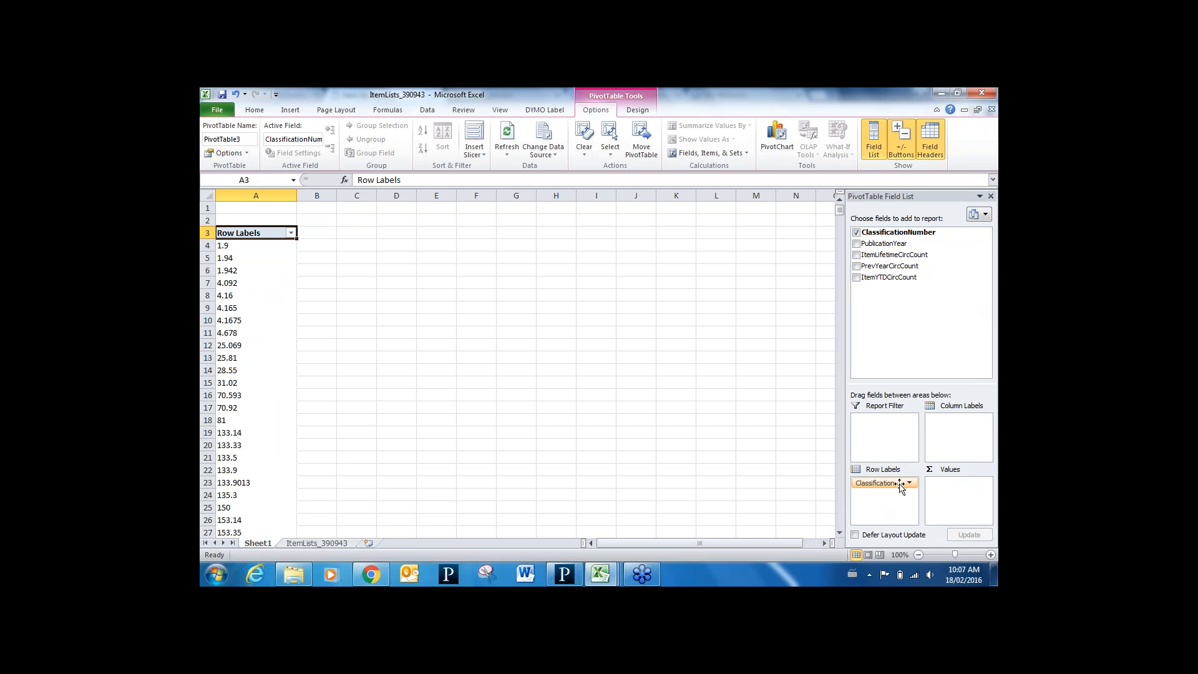
pyautogui.moveTo(889, 488)
pyautogui.mouseDown()
pyautogui.moveTo(961, 440)
pyautogui.moveTo(886, 490)
pyautogui.mouseUp()
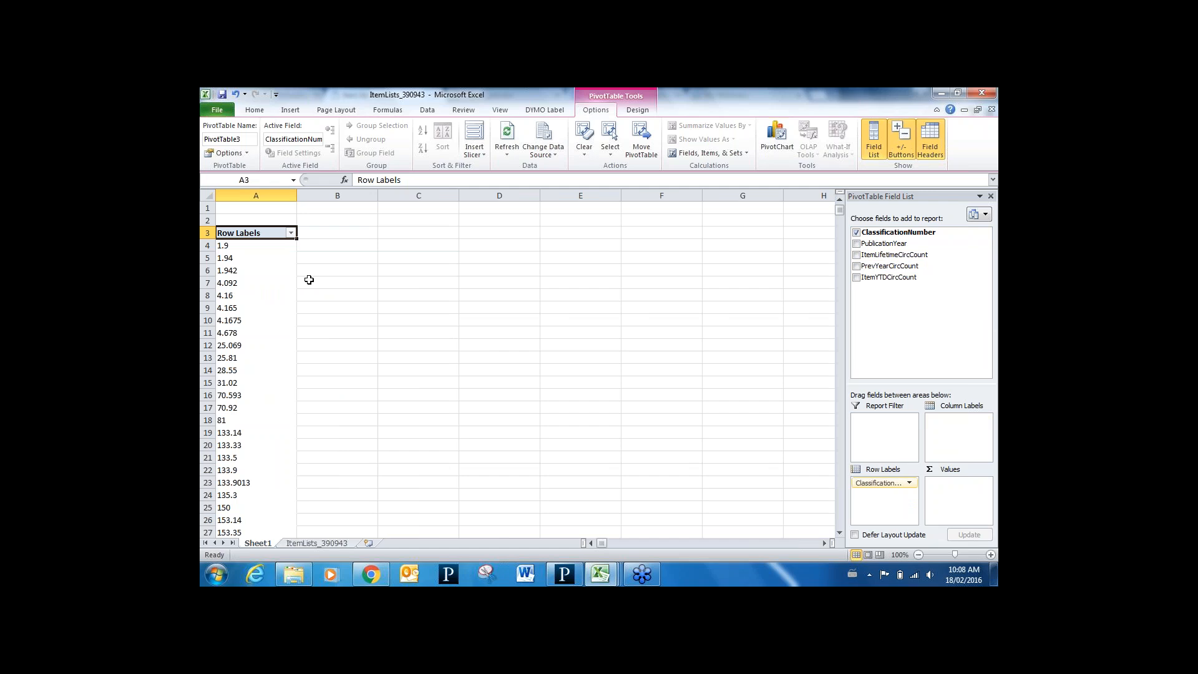
pyautogui.click(255, 245)
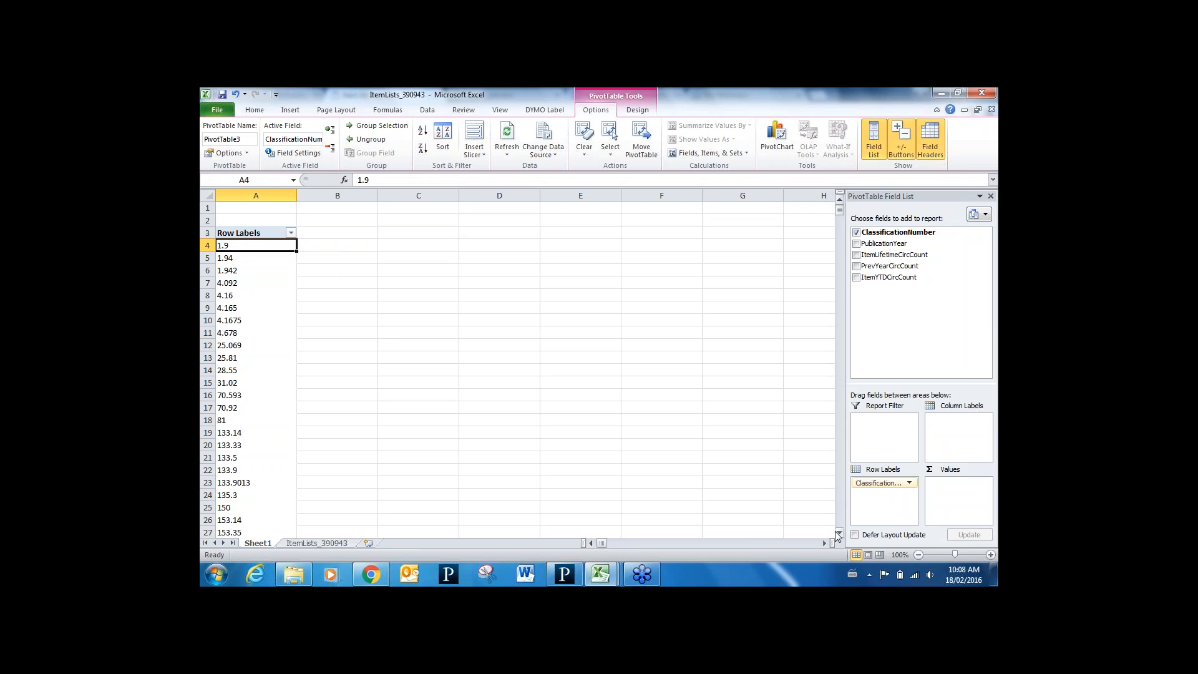
pyautogui.keyDown('shift'); pyautogui.click(232, 424); pyautogui.keyUp('shift')
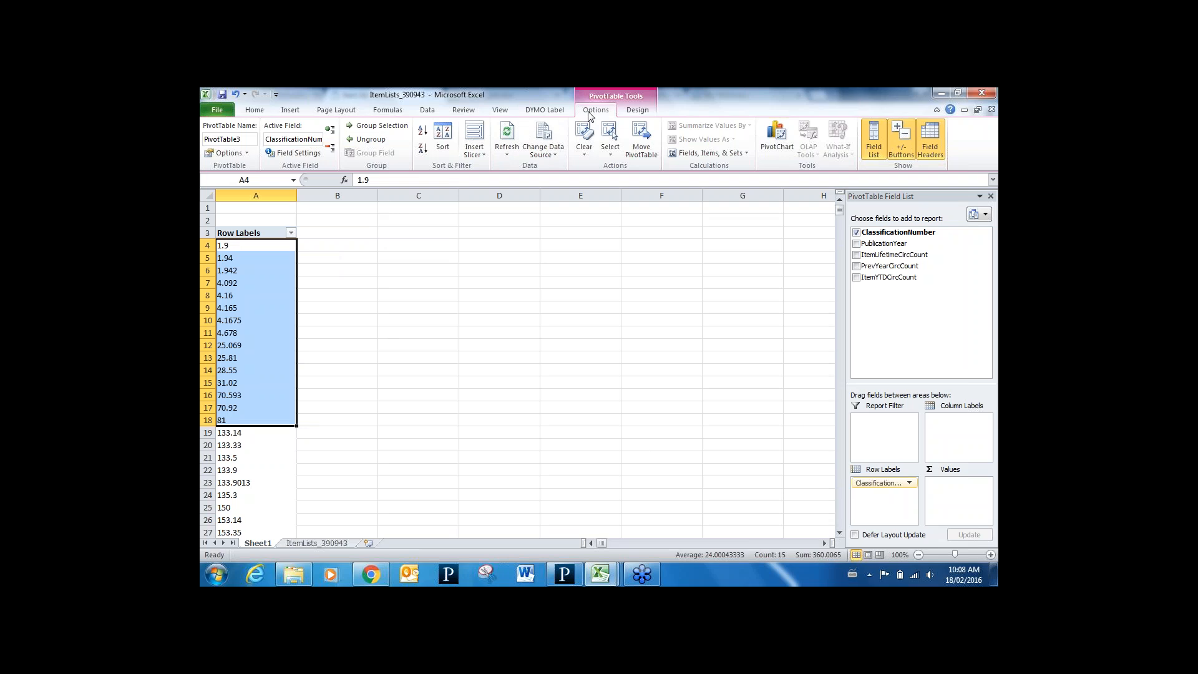
# Group the selected classification numbers as '0-99' and collapse the group
pyautogui.click(394, 131)
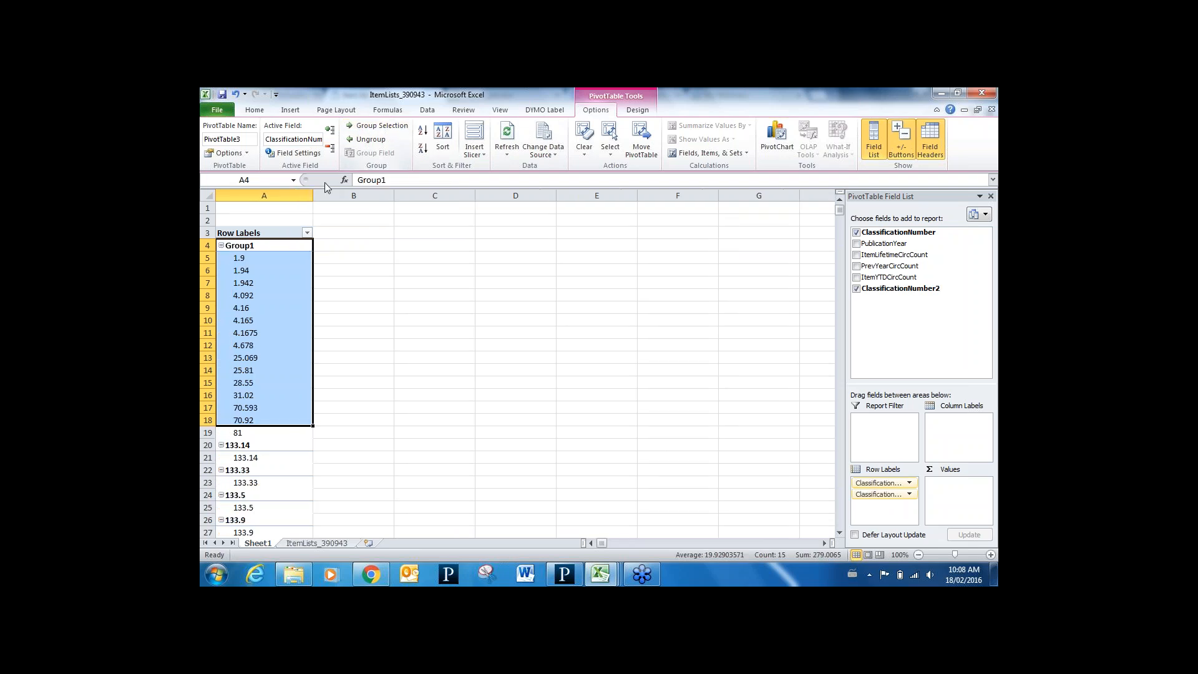
pyautogui.click(240, 246)
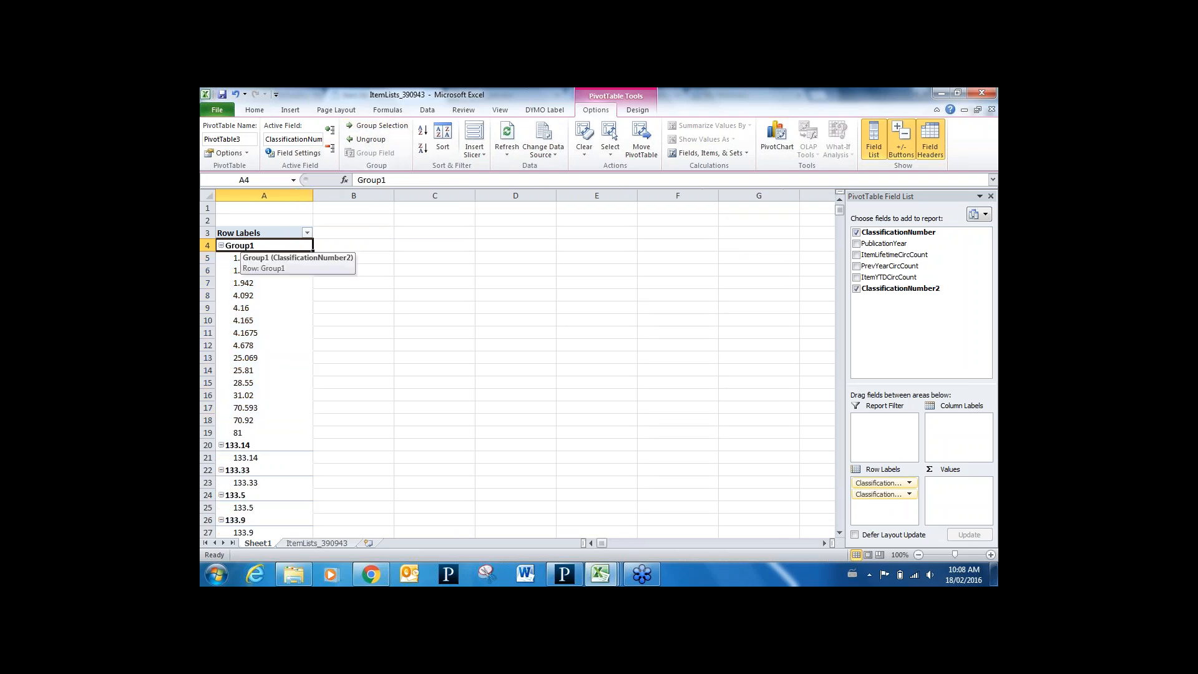
pyautogui.write('0')
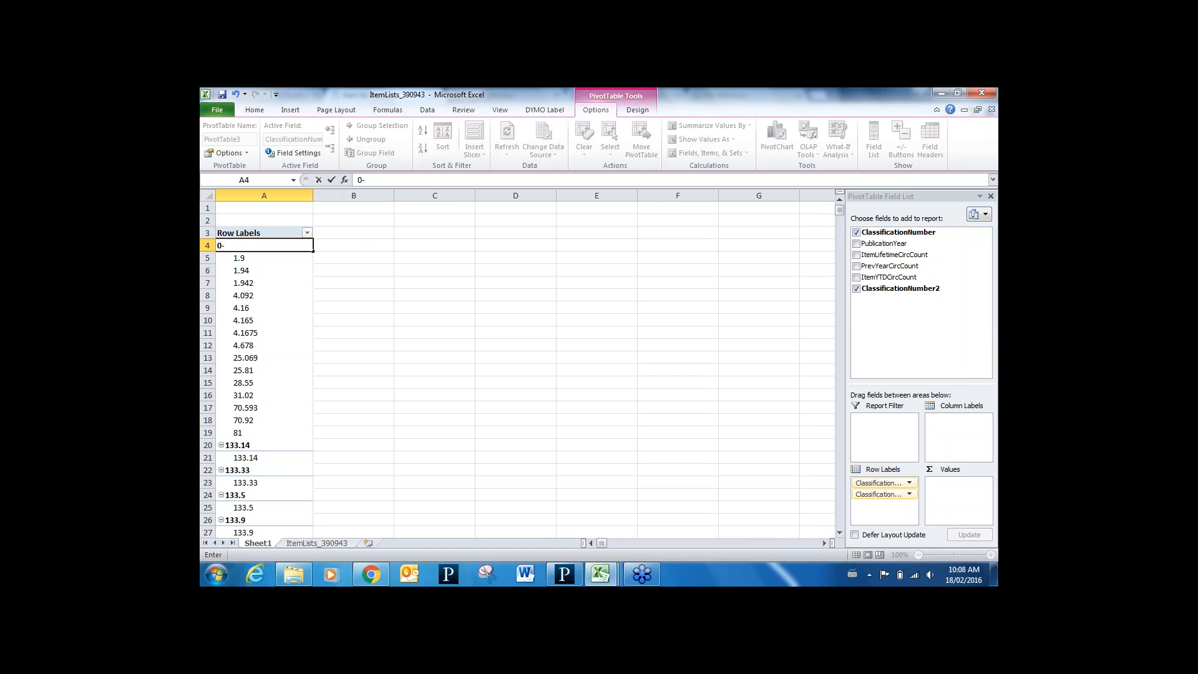
pyautogui.write('-99')
pyautogui.click(323, 268)
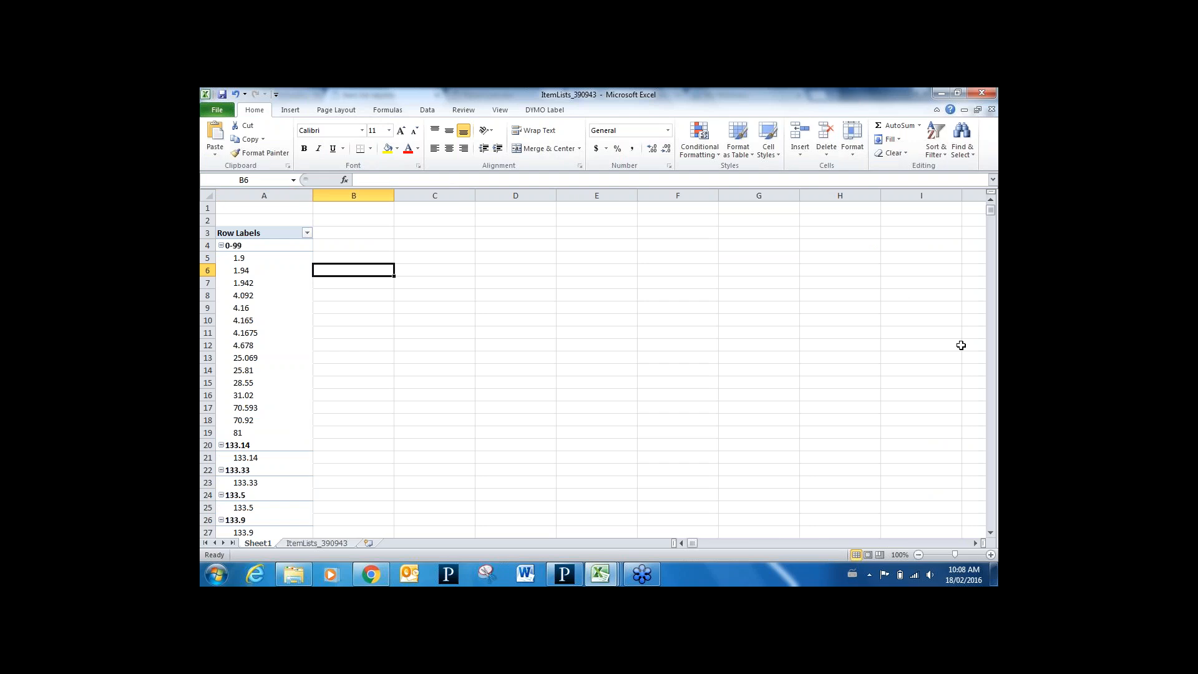
pyautogui.click(288, 273)
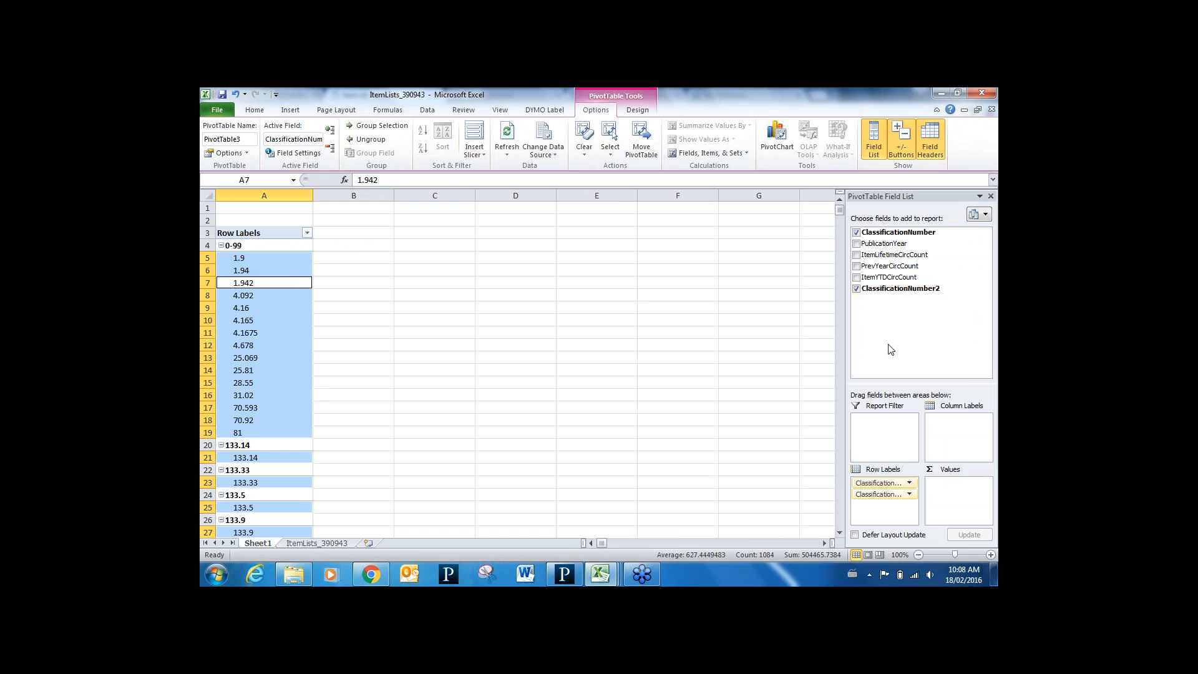
pyautogui.click(221, 245)
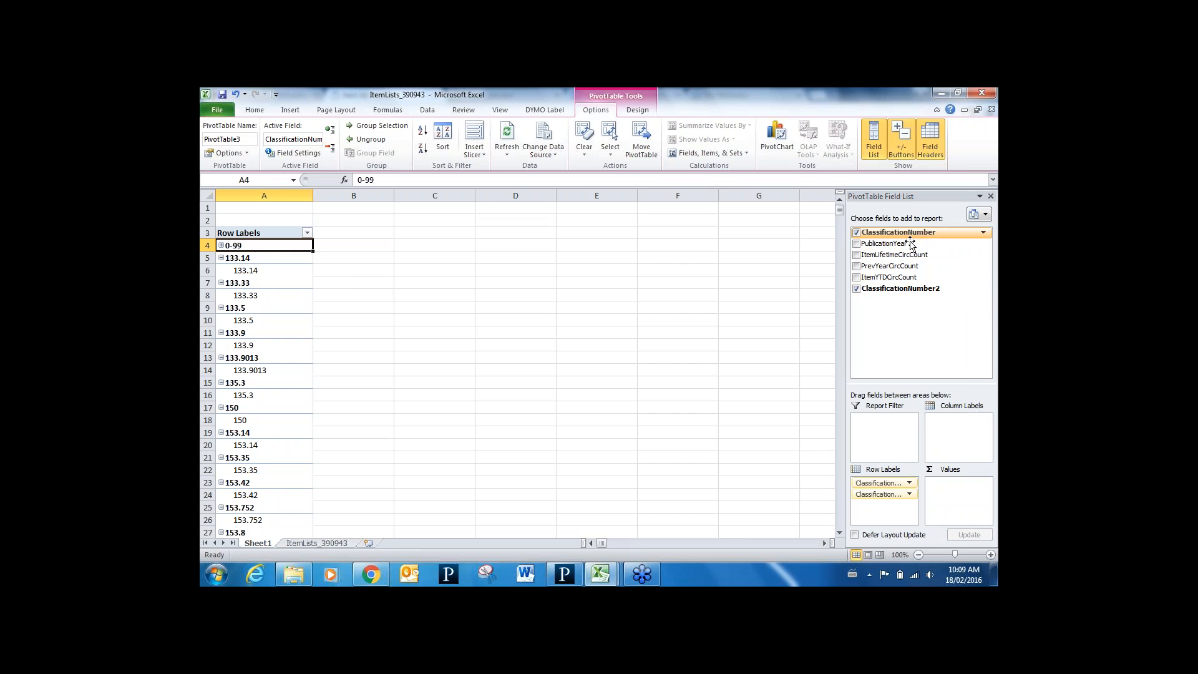
# Select classification items 133.14 through 178 and group them
pyautogui.click(257, 270)
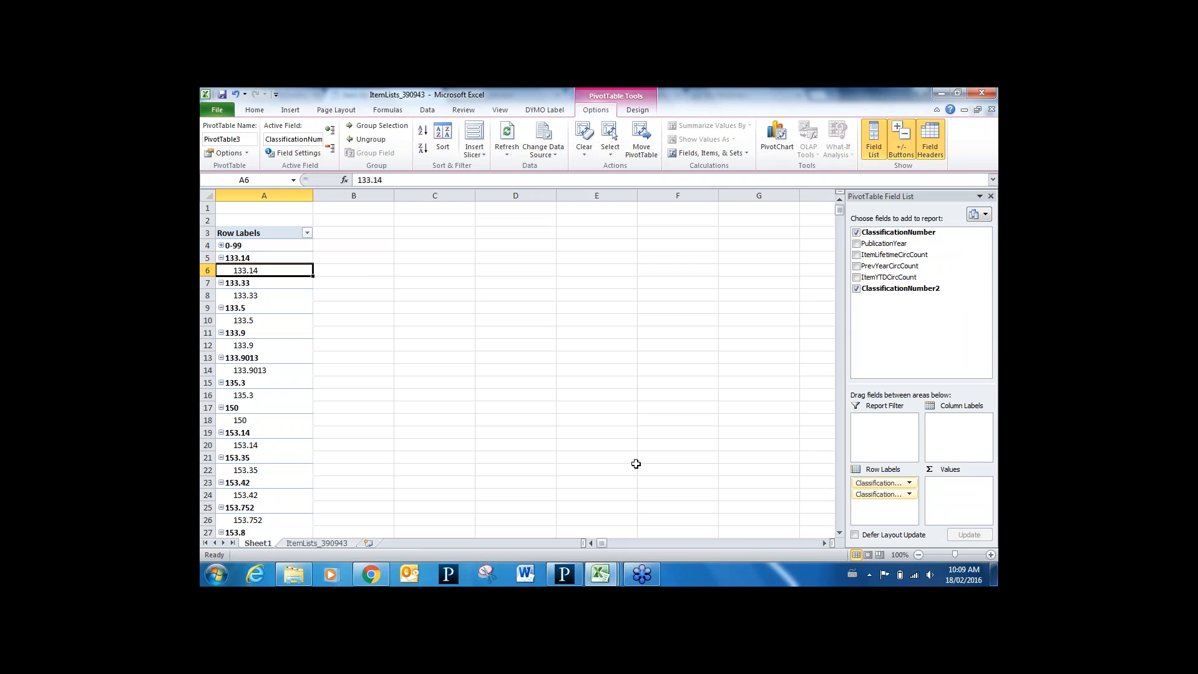
pyautogui.click(839, 535)
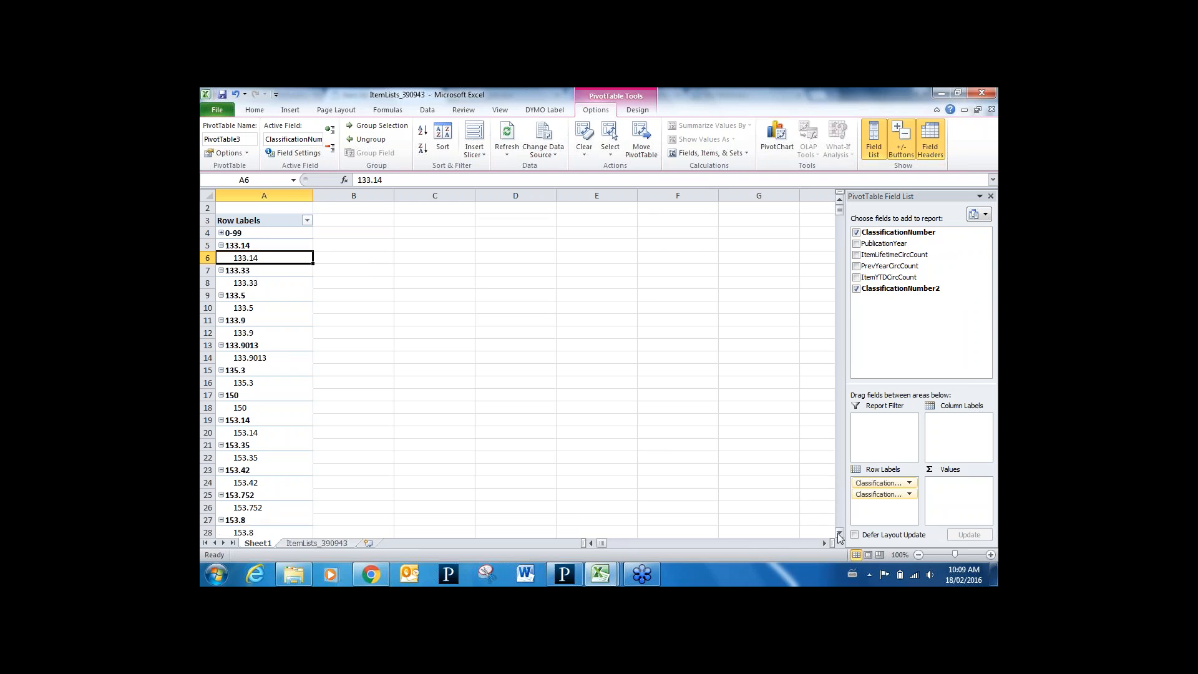
pyautogui.click(839, 535)
pyautogui.click(839, 536)
pyautogui.click(839, 536)
pyautogui.click(839, 536)
pyautogui.click(839, 535)
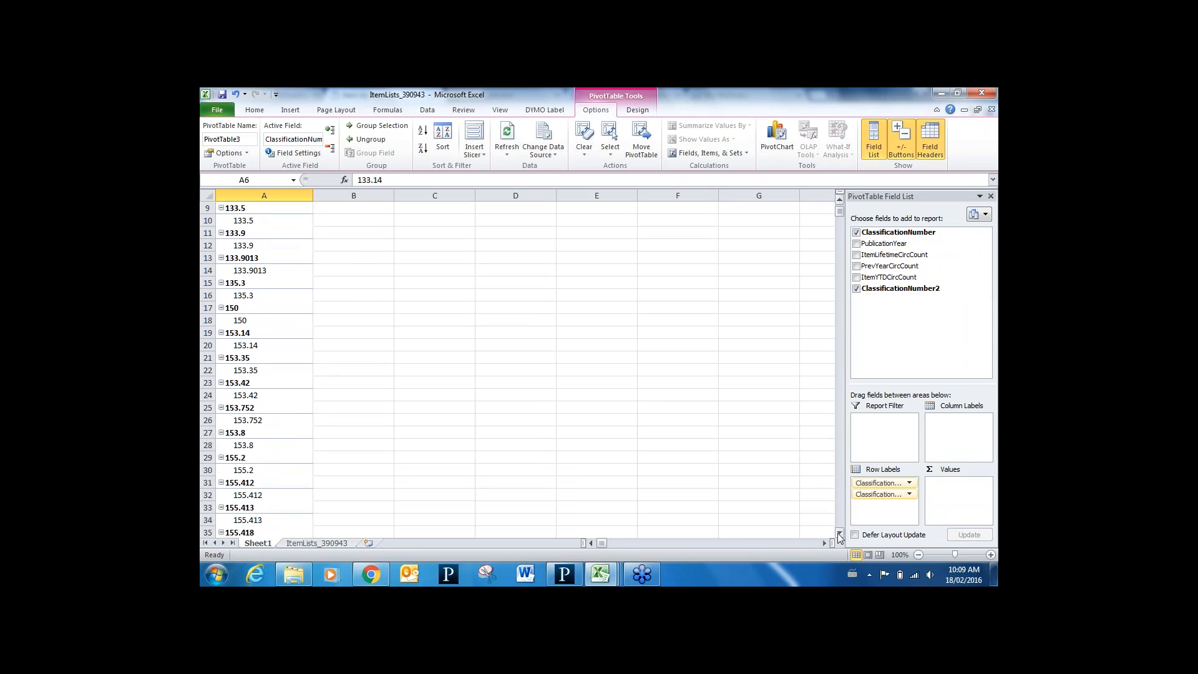
pyautogui.click(839, 536)
pyautogui.click(839, 535)
pyautogui.click(839, 535)
pyautogui.click(839, 535)
pyautogui.moveTo(839, 536); pyautogui.dragTo(839, 535)
pyautogui.click(839, 536)
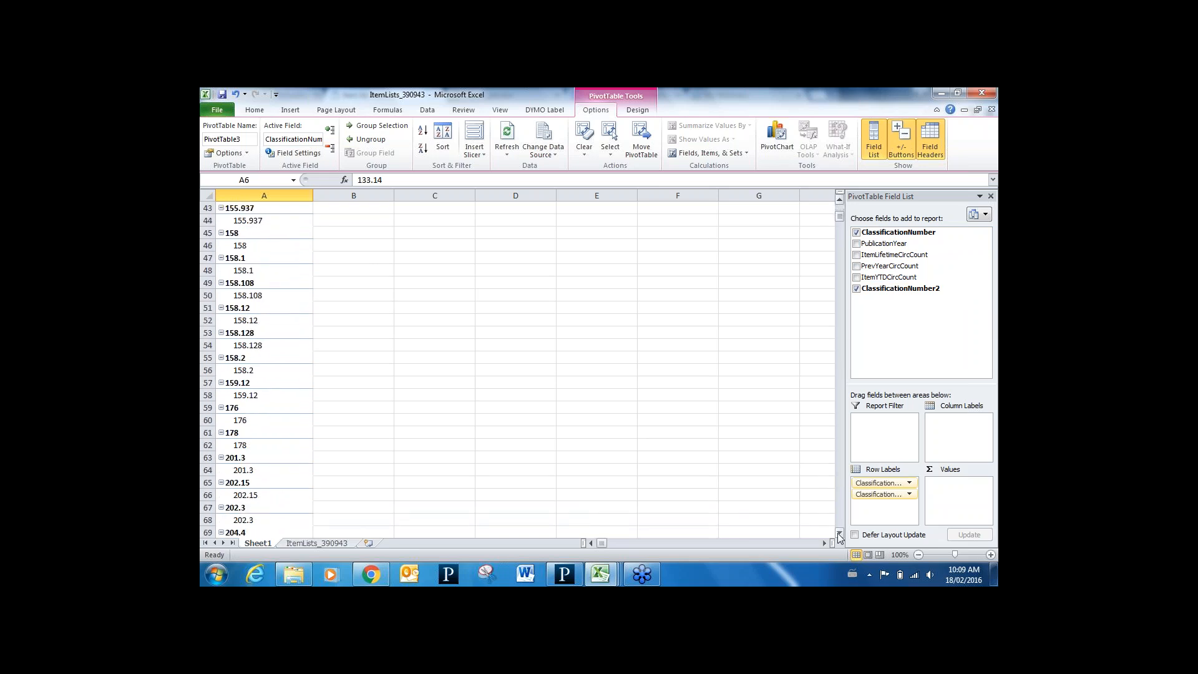
pyautogui.keyDown('shift'); pyautogui.click(243, 445); pyautogui.keyUp('shift')
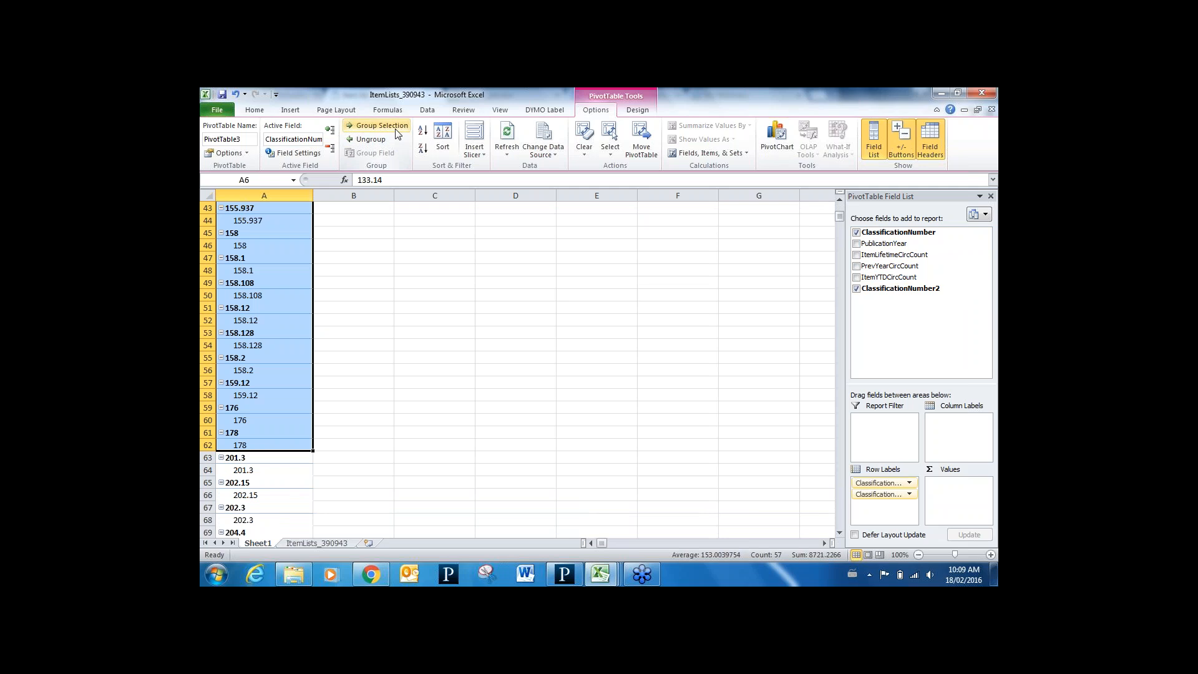
pyautogui.click(377, 126)
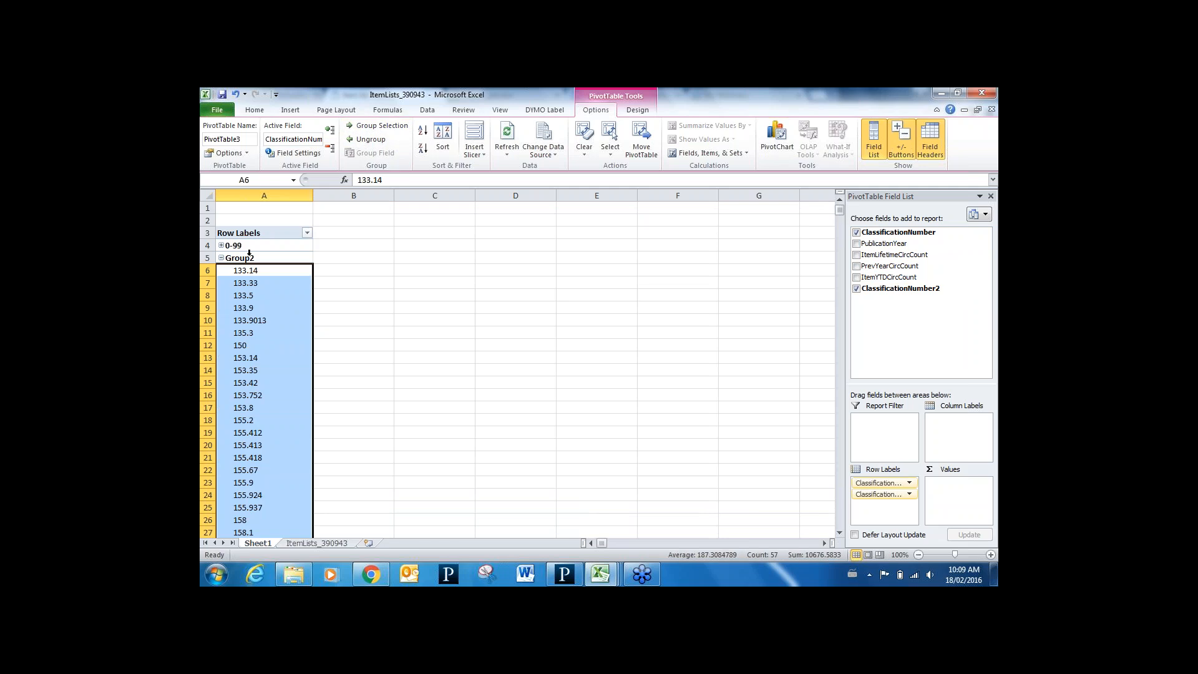
# Rename the new Group2 to 100-199 and collapse it
pyautogui.click(243, 258)
pyautogui.write('100')
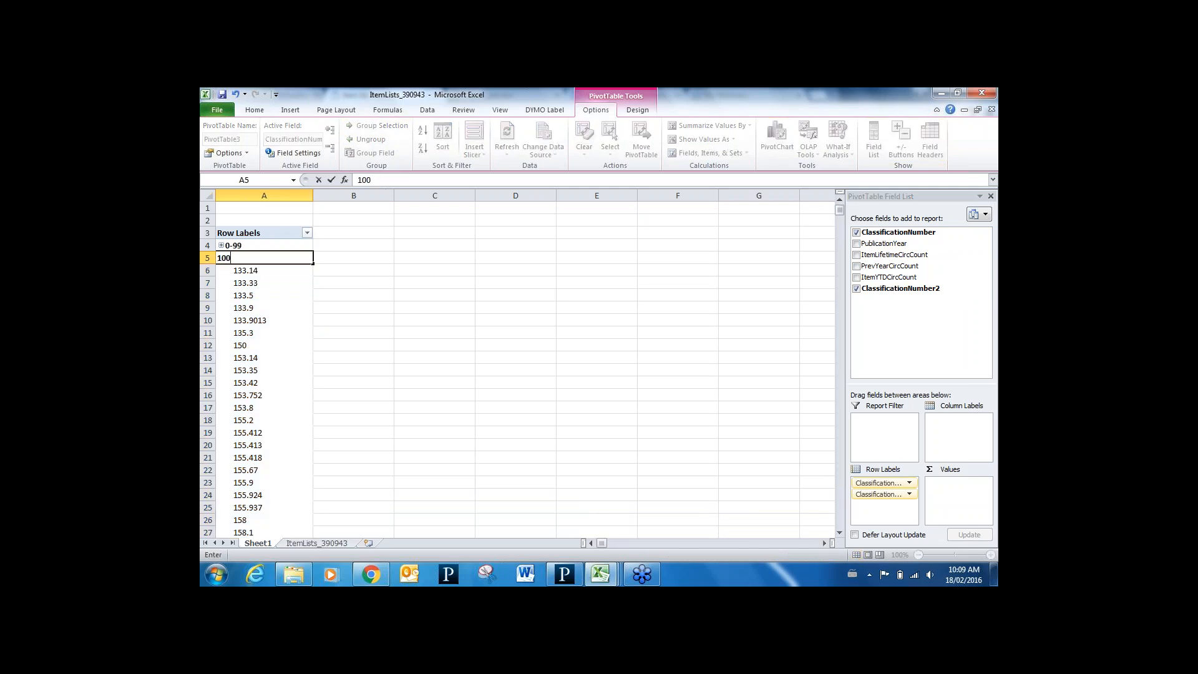
pyautogui.write('-199')
pyautogui.click(257, 282)
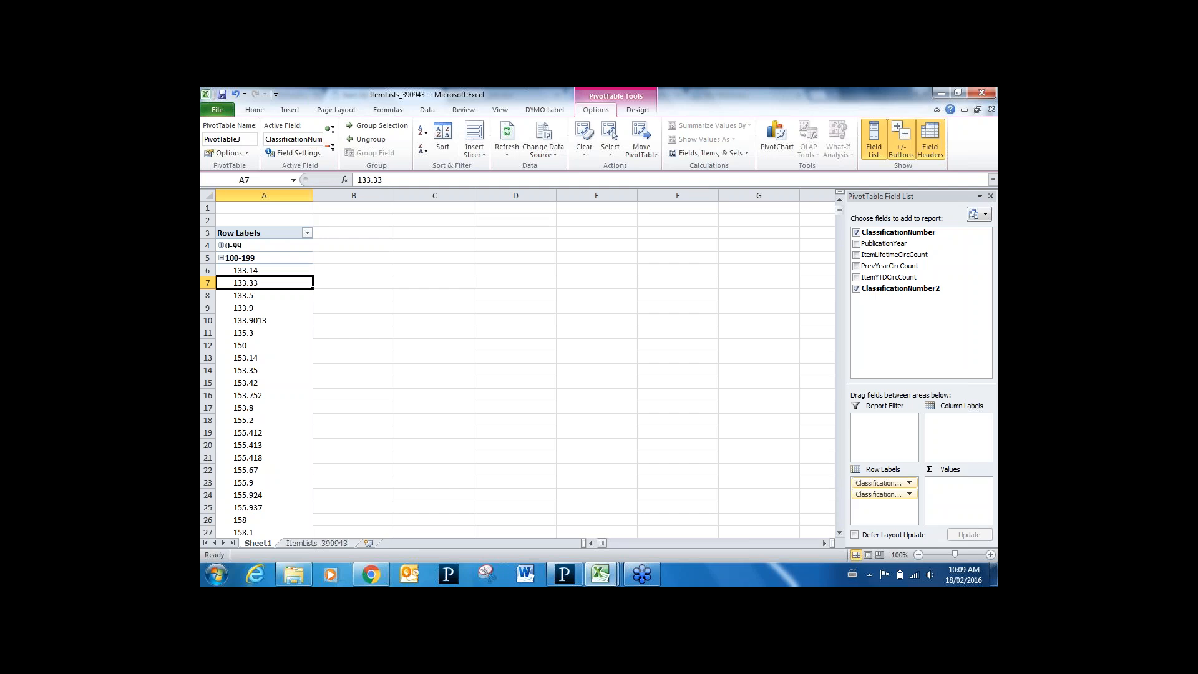
pyautogui.click(222, 258)
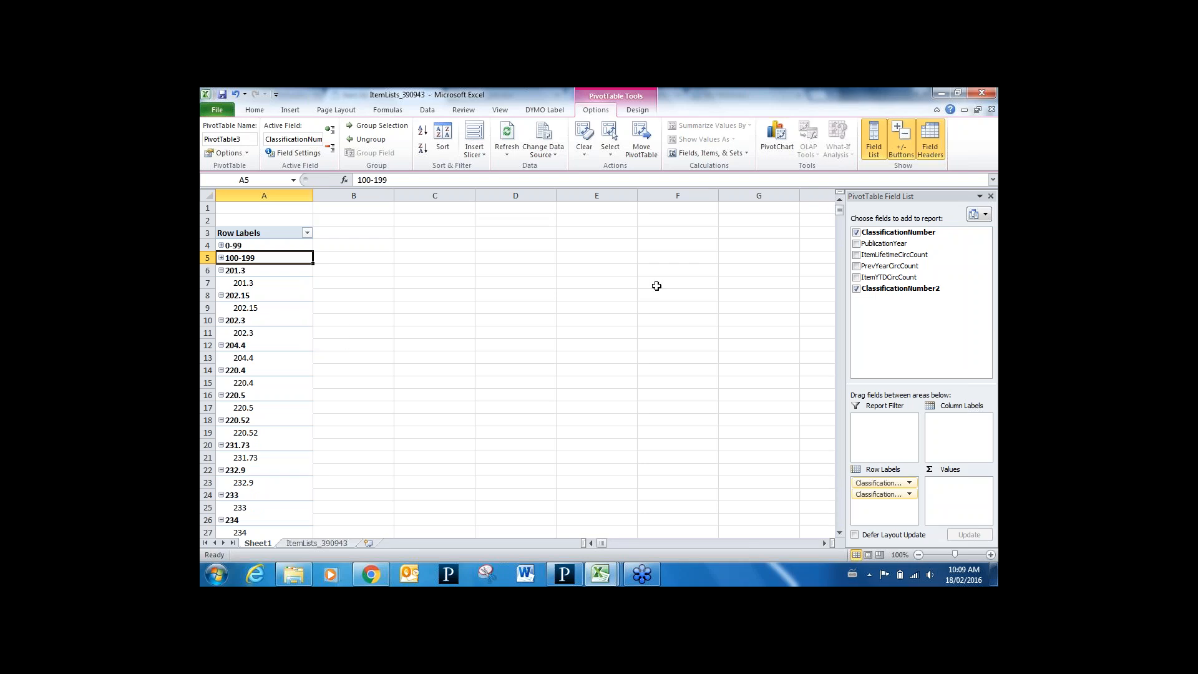
# Put PublicationYear in the column labels and group the years 1931 through 1979
pyautogui.click(856, 244)
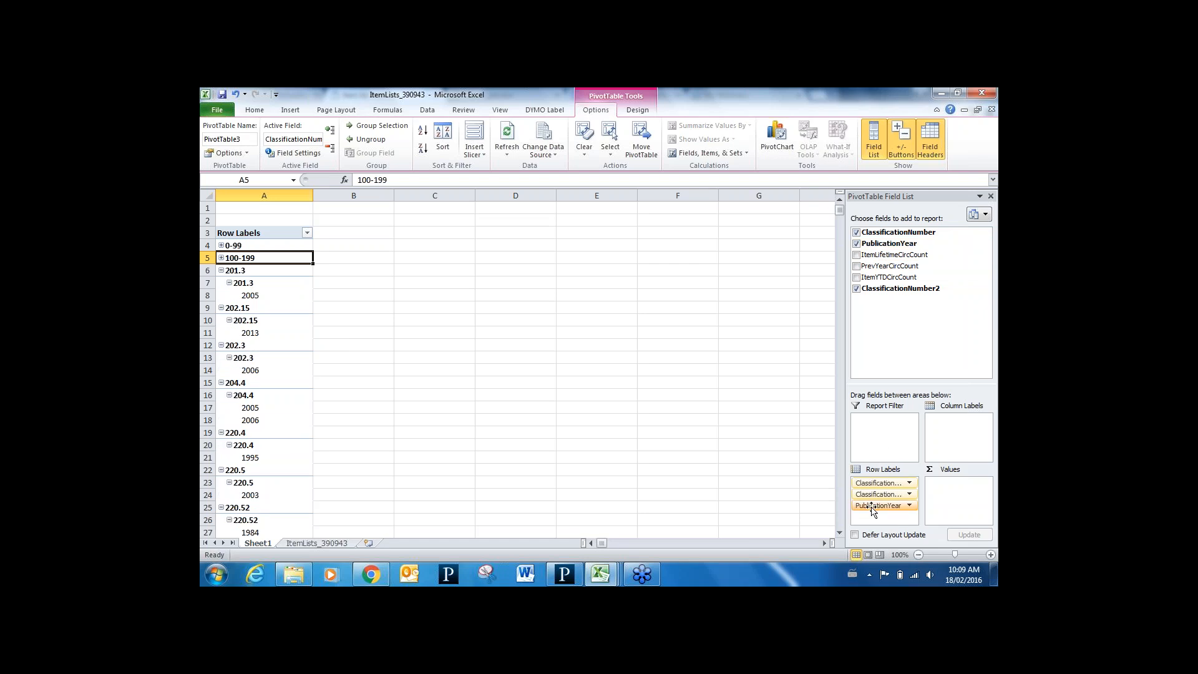
pyautogui.moveTo(872, 508); pyautogui.dragTo(955, 419)
pyautogui.click(369, 247)
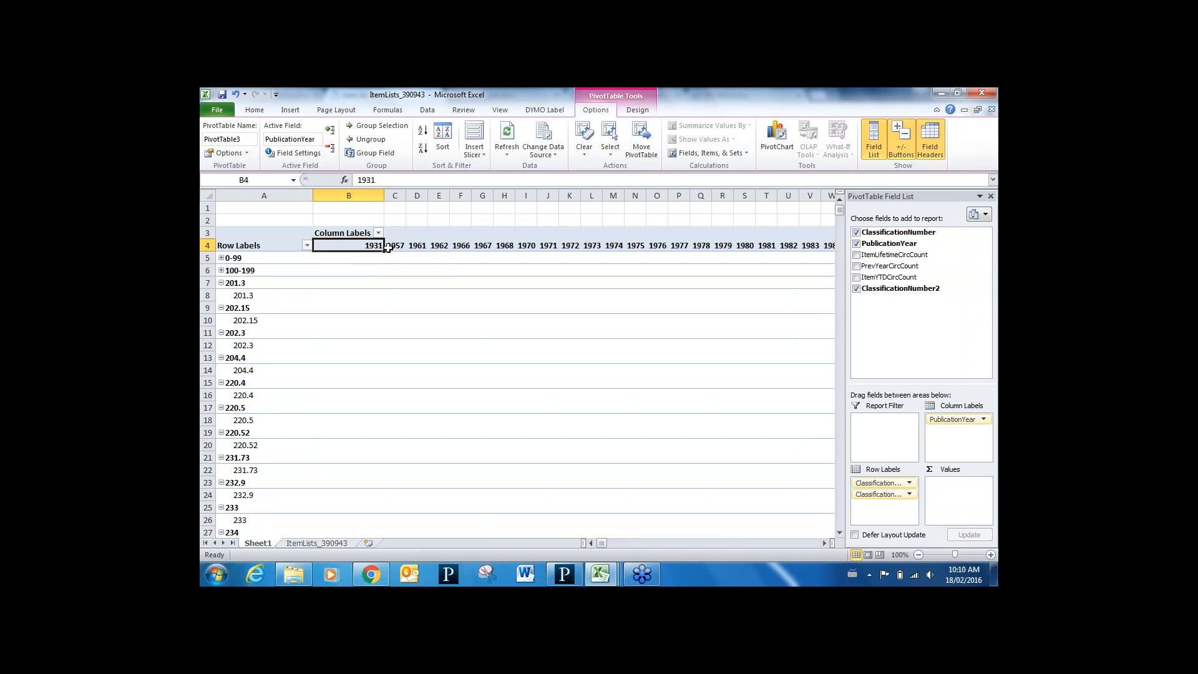
pyautogui.keyDown('shift'); pyautogui.click(727, 245); pyautogui.keyUp('shift')
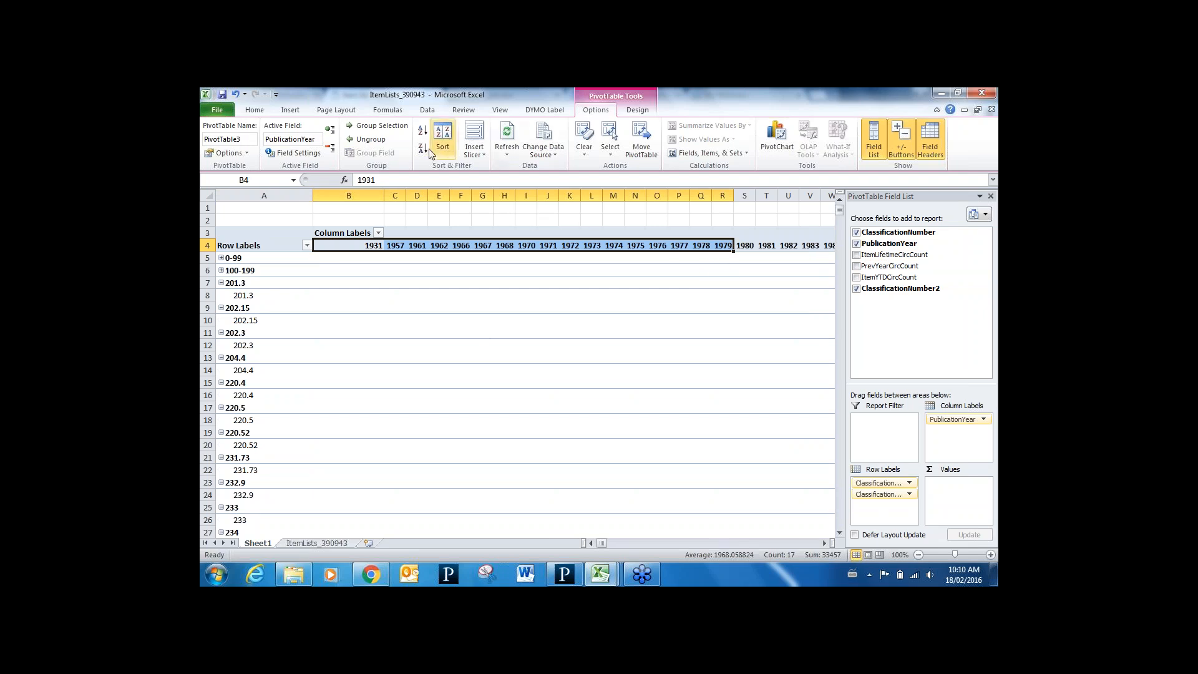
pyautogui.click(377, 126)
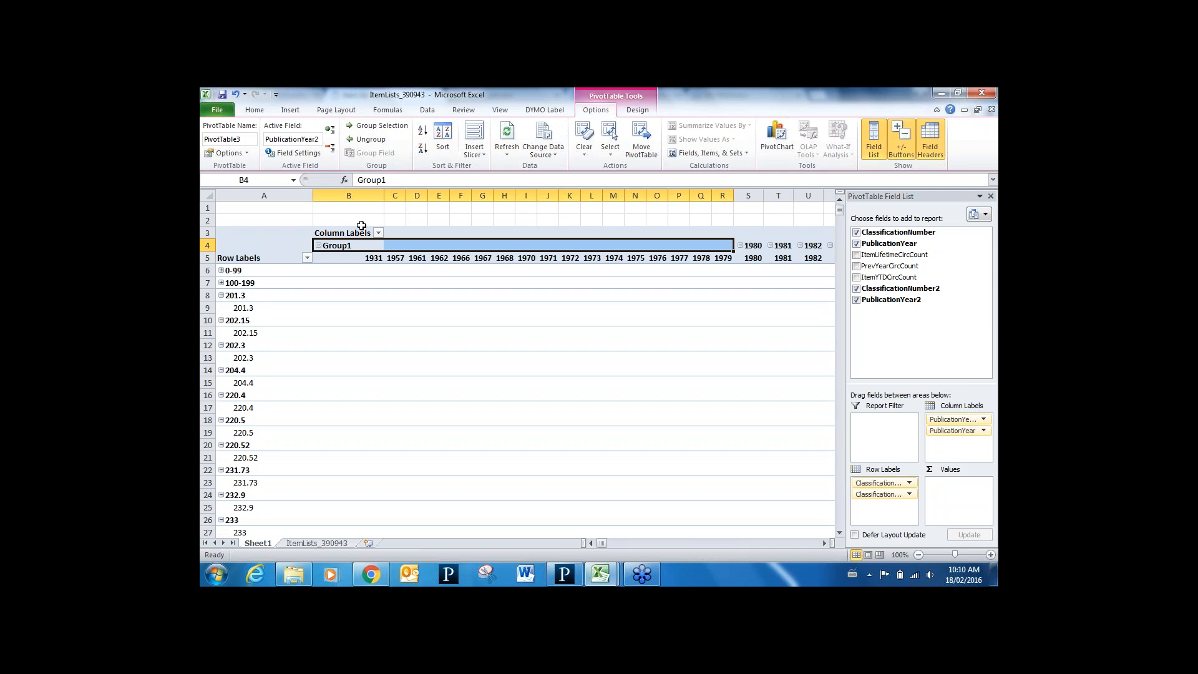
# Name the year group 1931-1979 and collapse it
pyautogui.write('1931-1979')
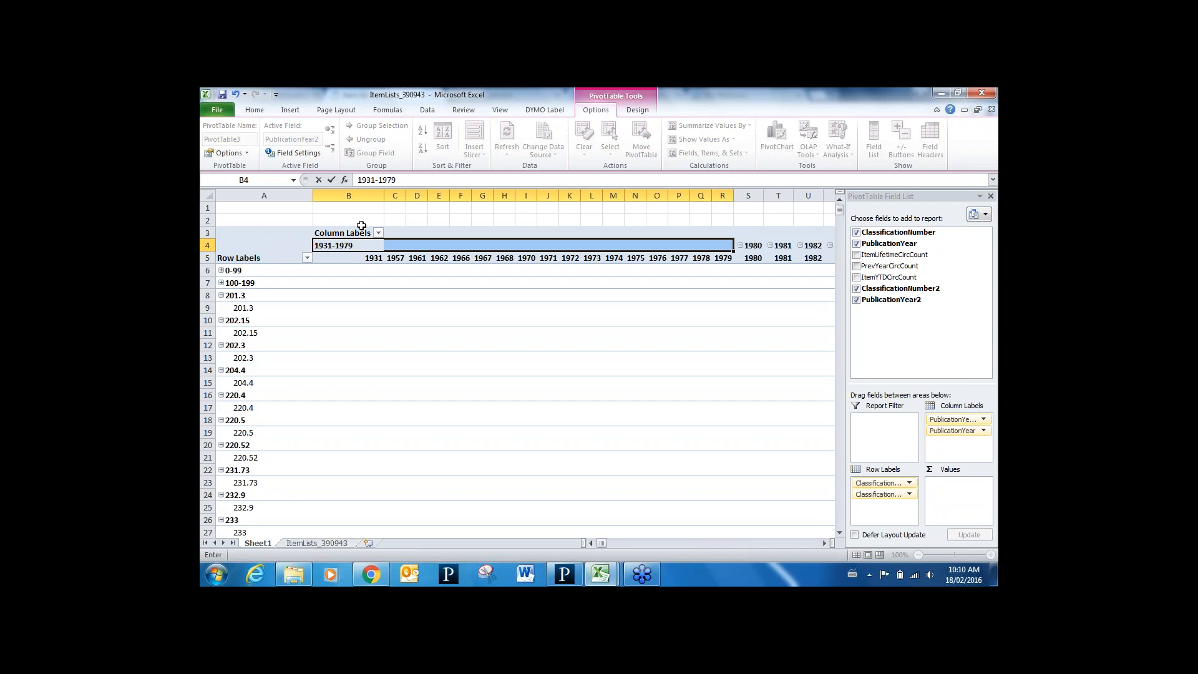
pyautogui.click(412, 261)
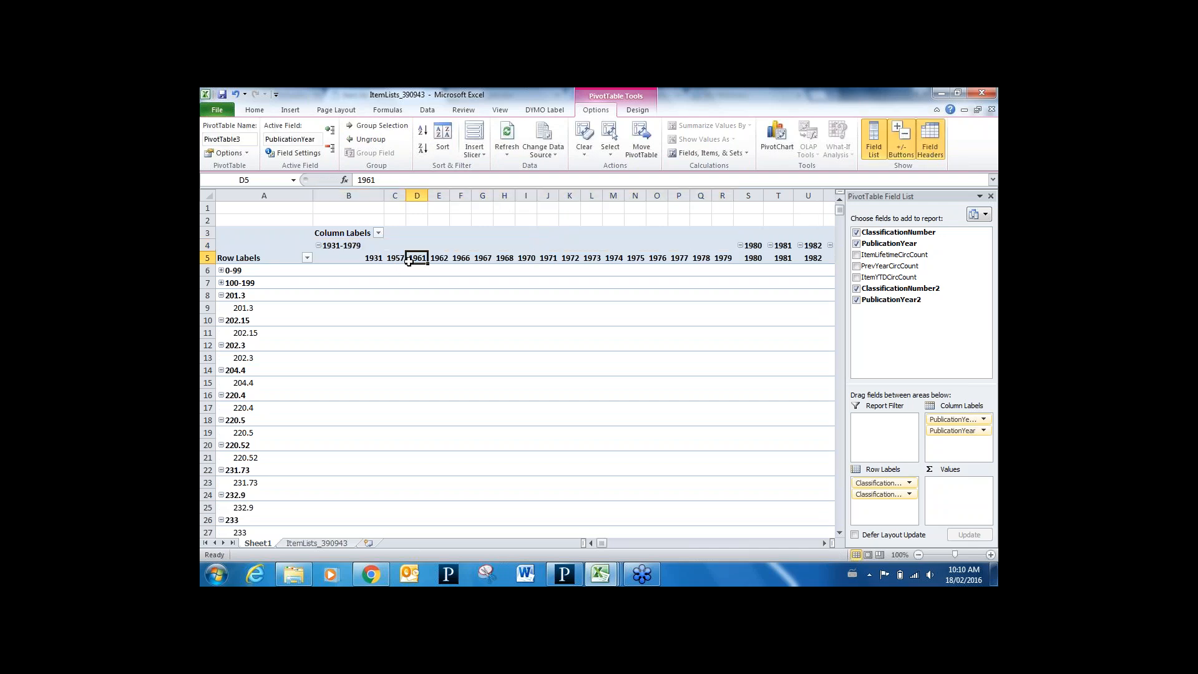
pyautogui.click(318, 245)
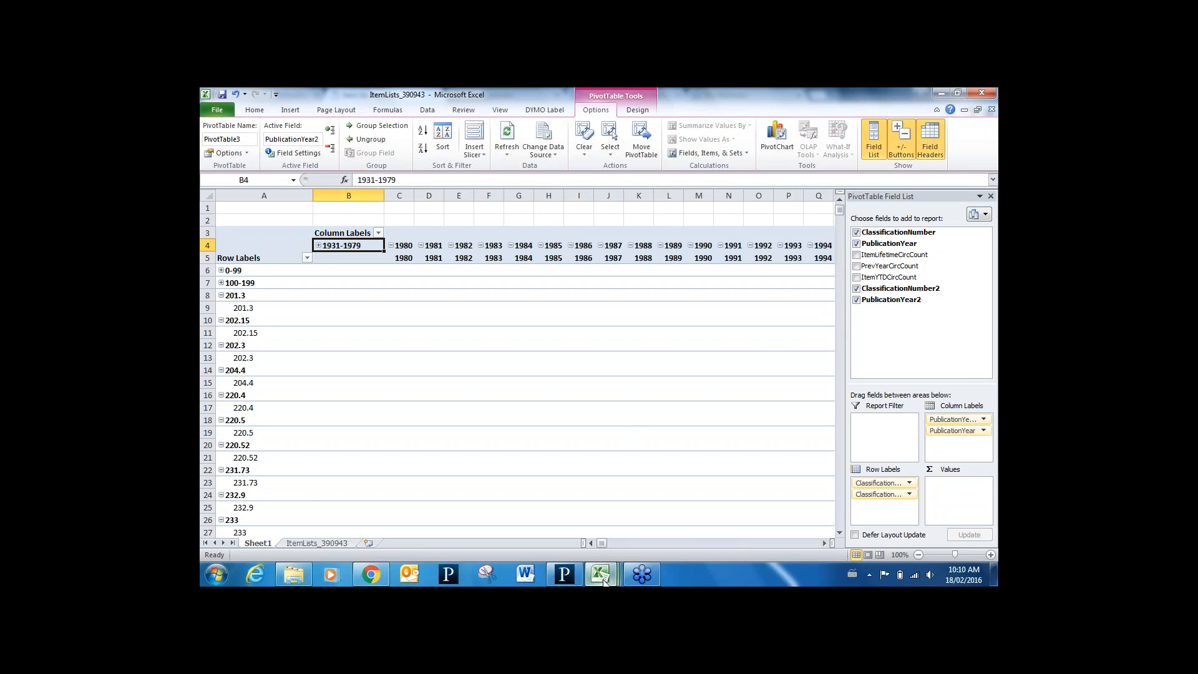
# In the pivot table examples workbook, remove the PublicationYear and ClassificationNumber fields
pyautogui.moveTo(604, 581)
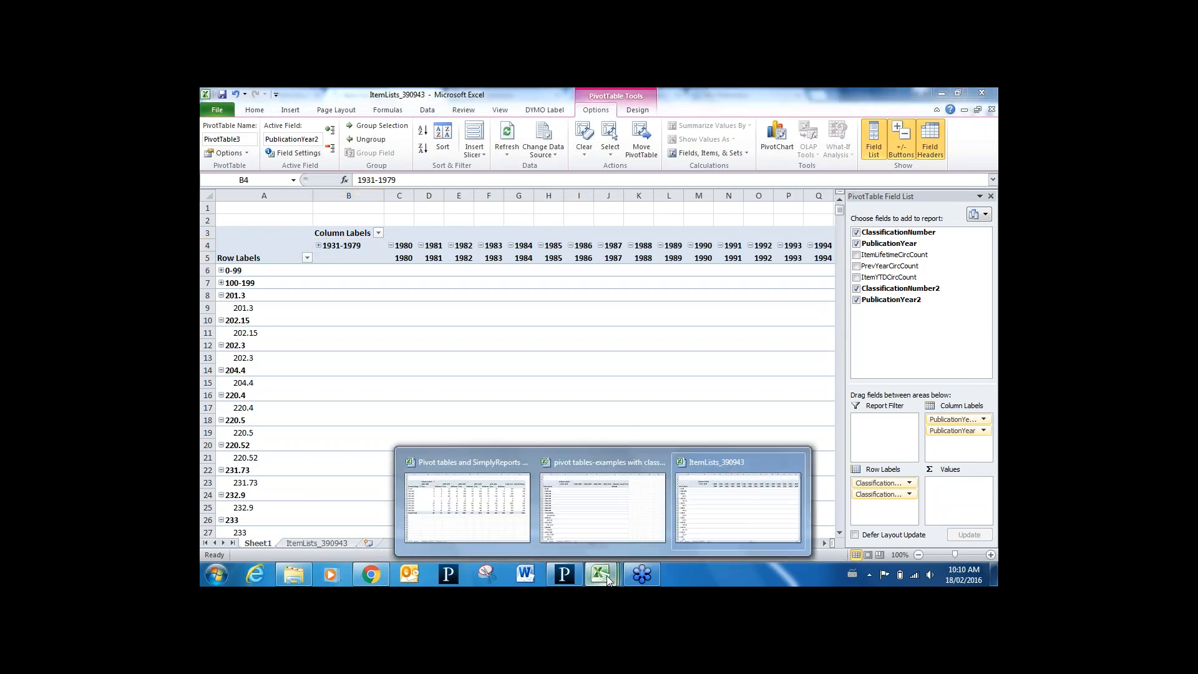
pyautogui.click(556, 509)
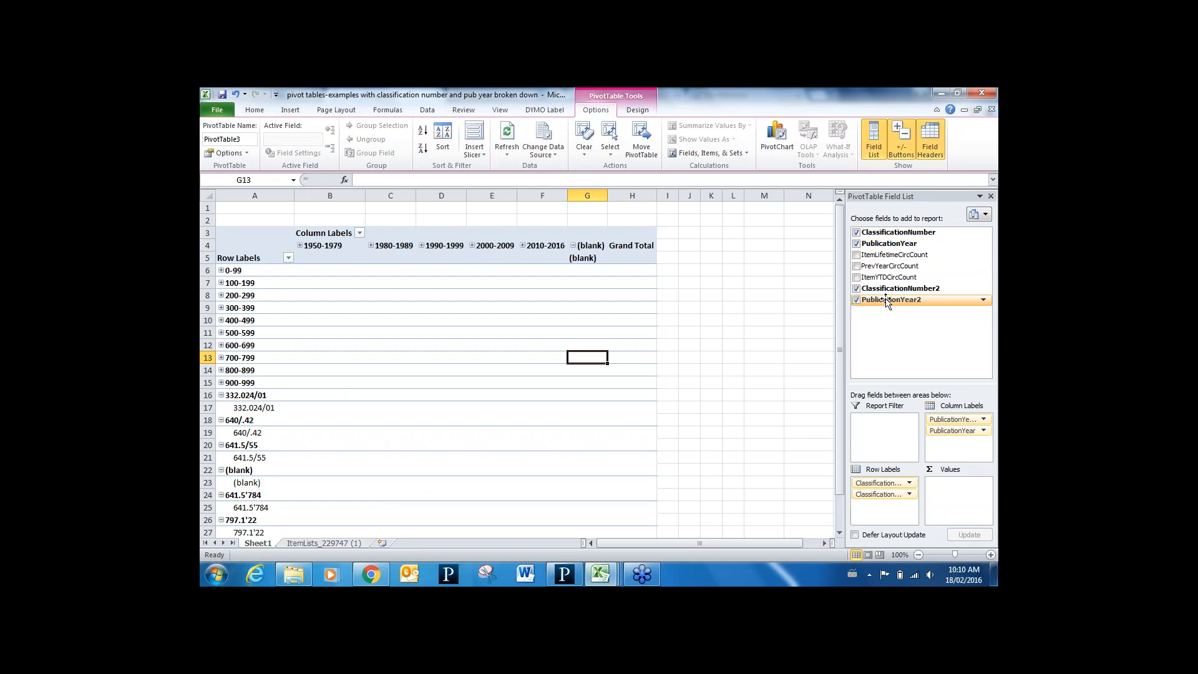
pyautogui.click(856, 244)
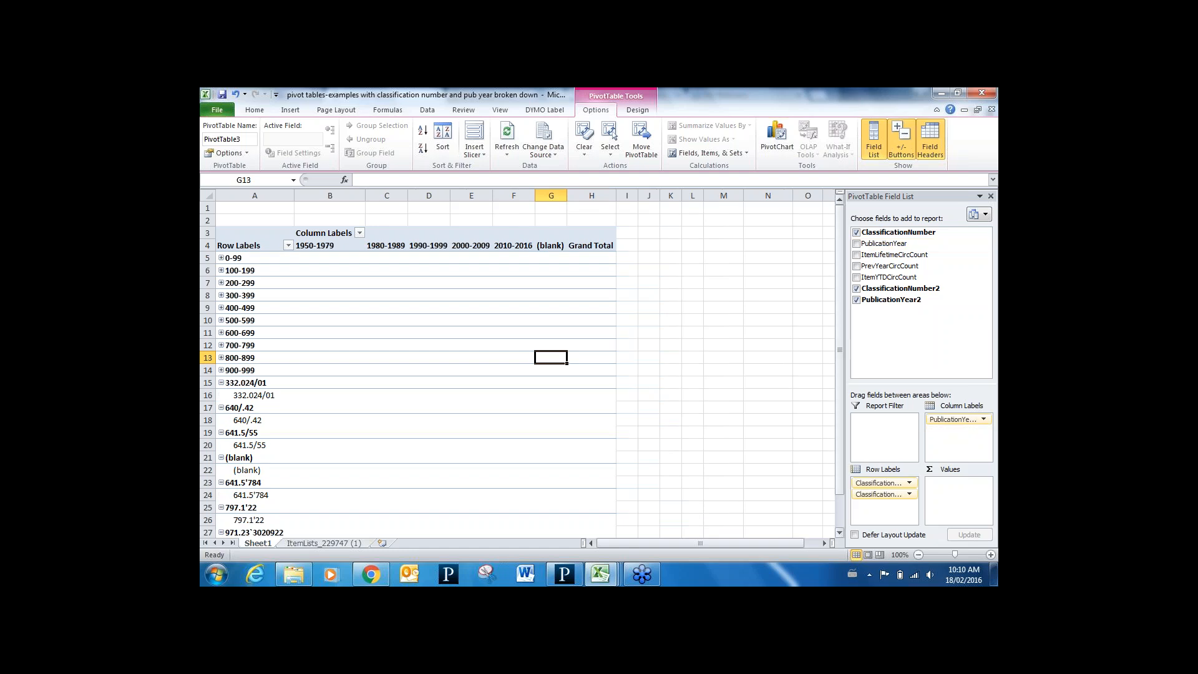
pyautogui.click(856, 232)
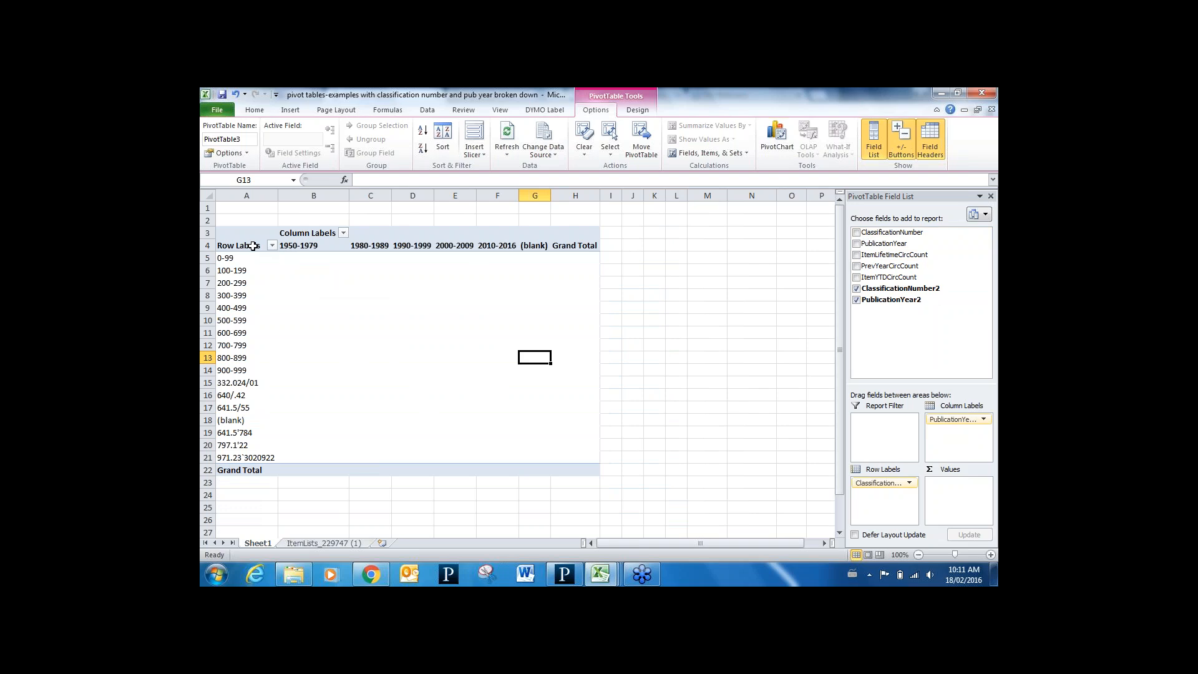
# Filter the row labels to exclude blanks and stray classifications like 332.024/01 and 640/.42
pyautogui.click(272, 246)
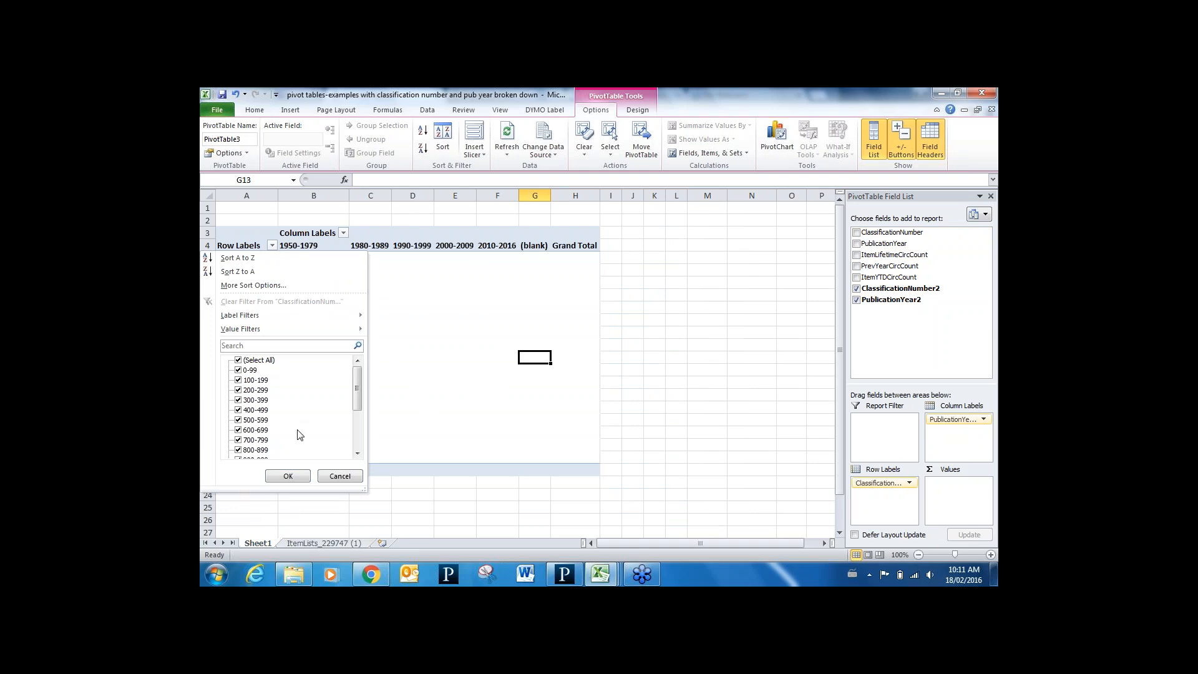
pyautogui.click(358, 455)
pyautogui.click(358, 454)
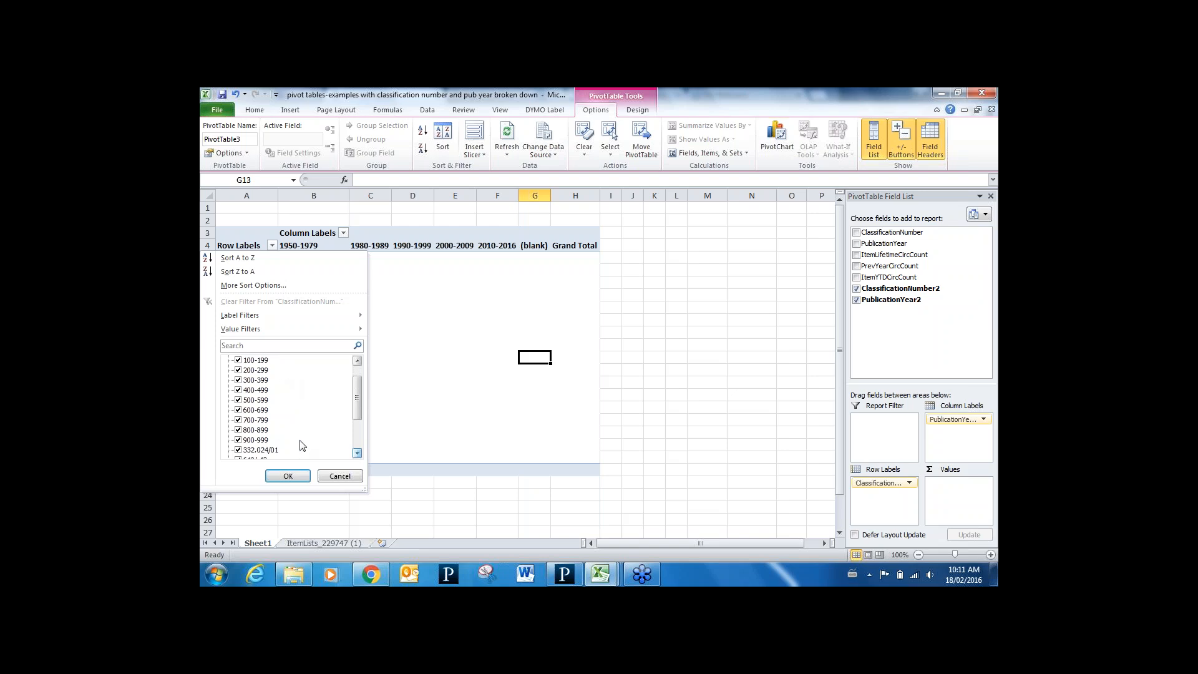
pyautogui.click(358, 454)
pyautogui.click(358, 454)
pyautogui.click(358, 454)
pyautogui.click(358, 454)
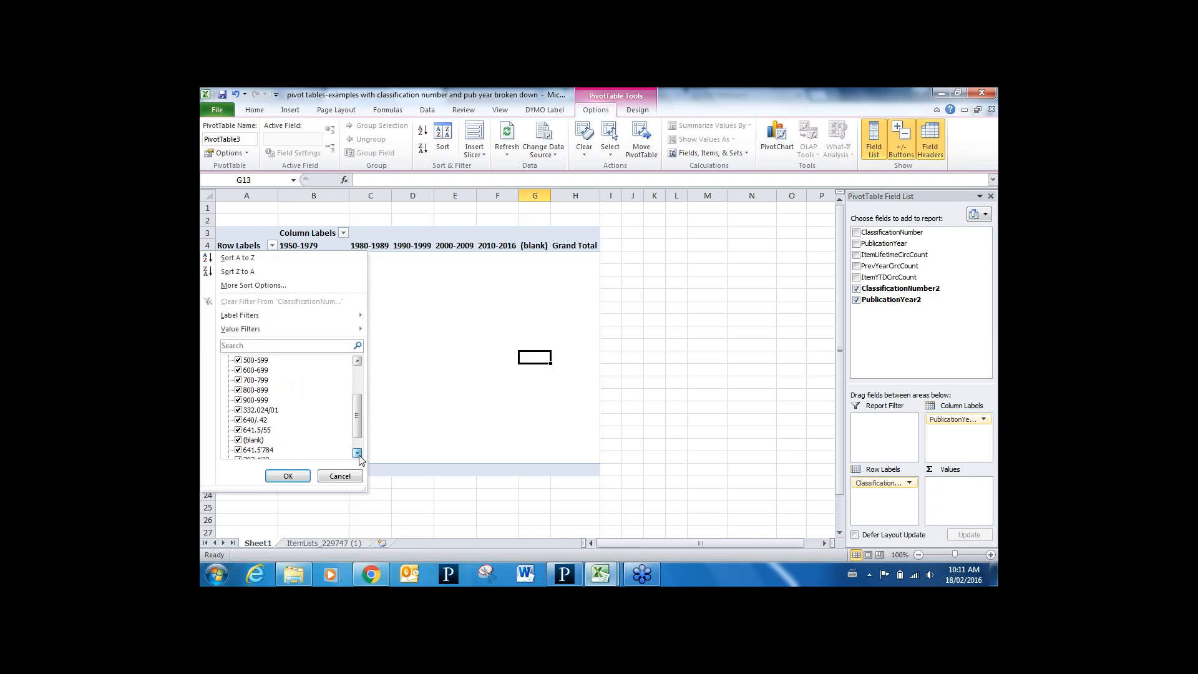
pyautogui.click(358, 454)
pyautogui.click(358, 454)
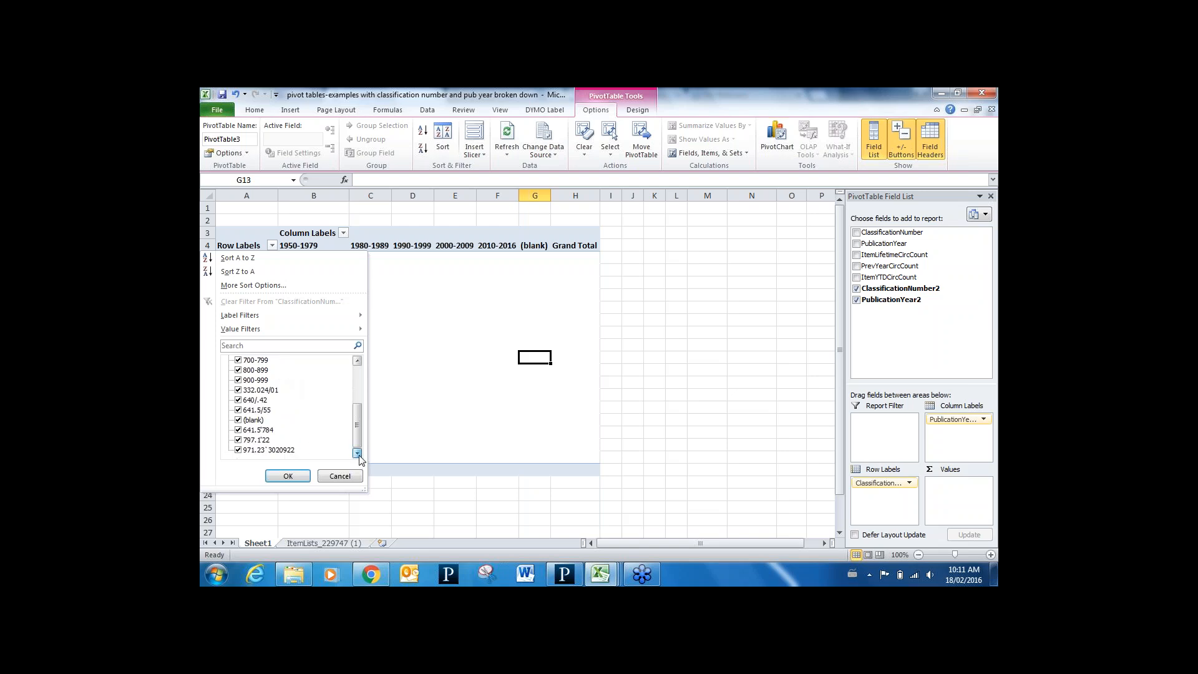
pyautogui.click(237, 390)
pyautogui.click(238, 400)
pyautogui.click(238, 410)
pyautogui.click(238, 420)
pyautogui.click(238, 430)
pyautogui.click(238, 440)
pyautogui.click(239, 450)
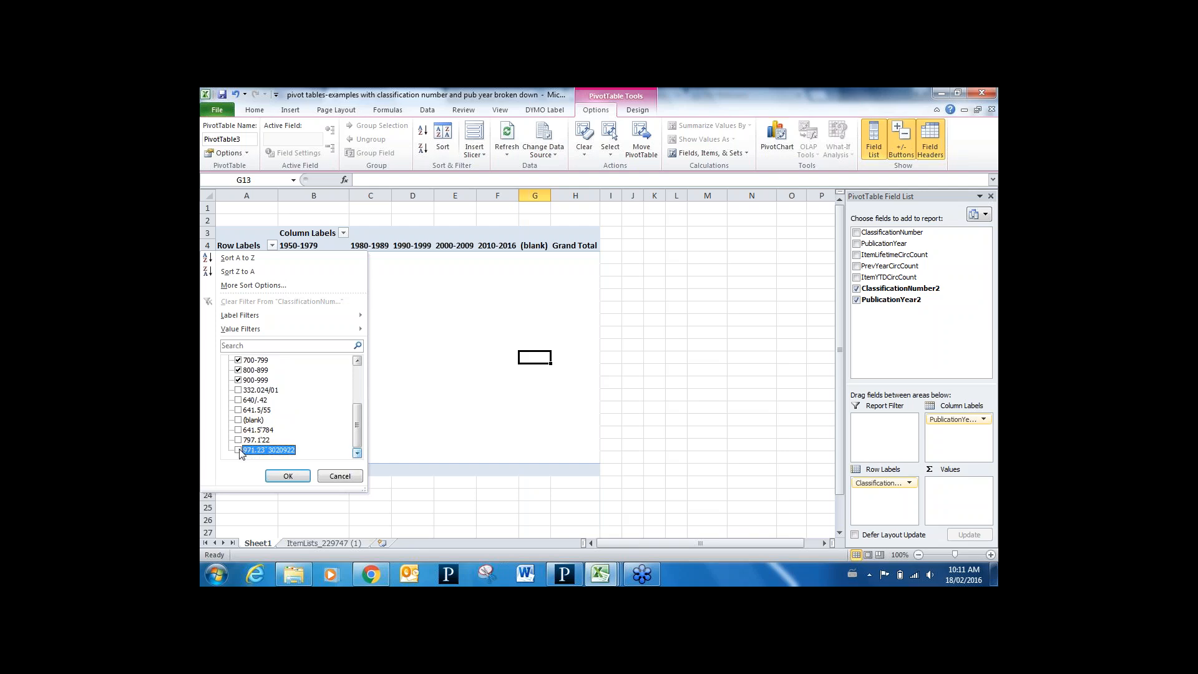
pyautogui.click(288, 475)
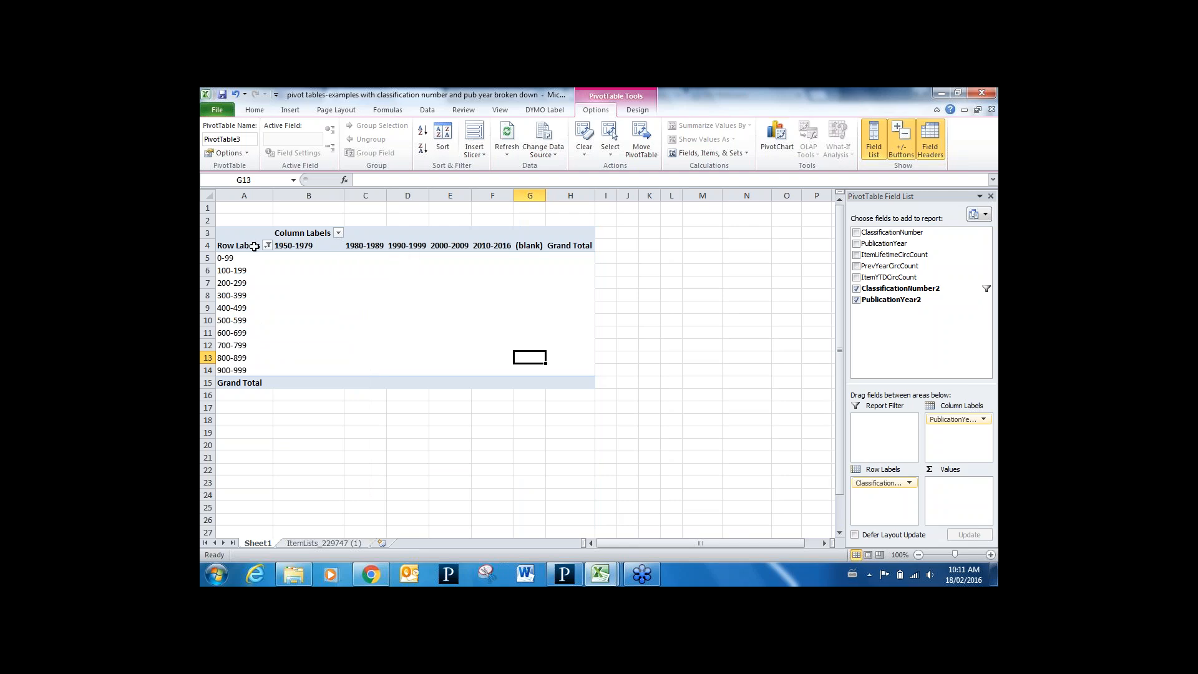
# Filter the year columns to exclude blank years and the 1950-1979 range
pyautogui.click(338, 233)
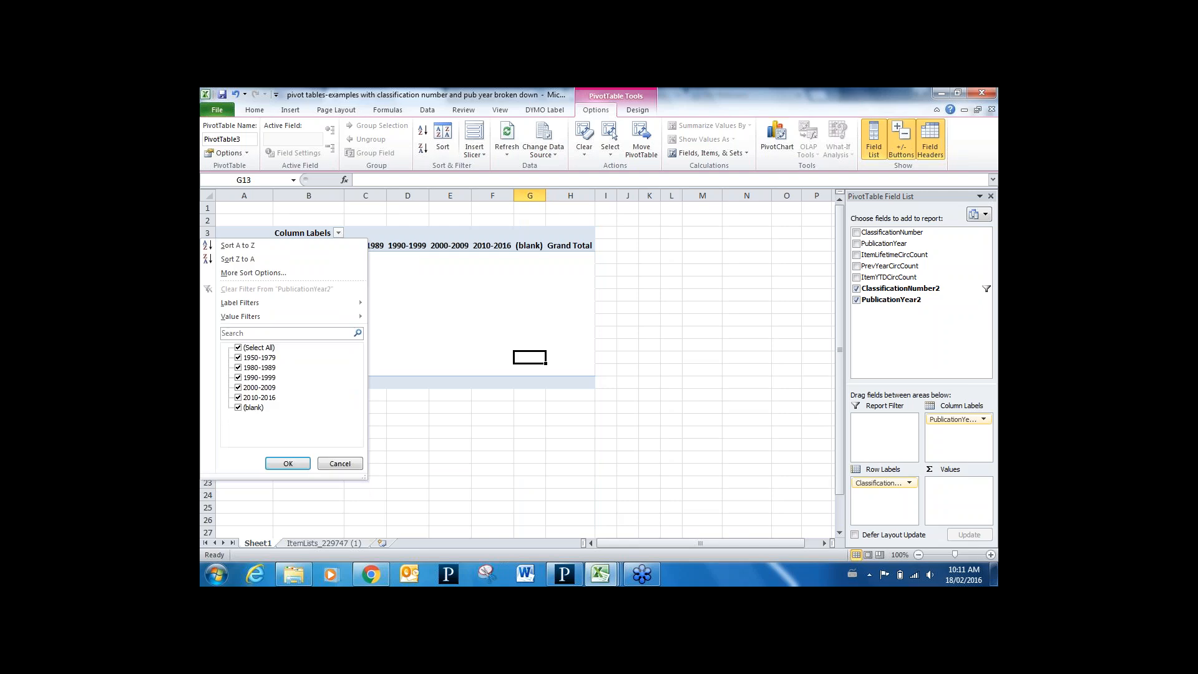
pyautogui.click(239, 408)
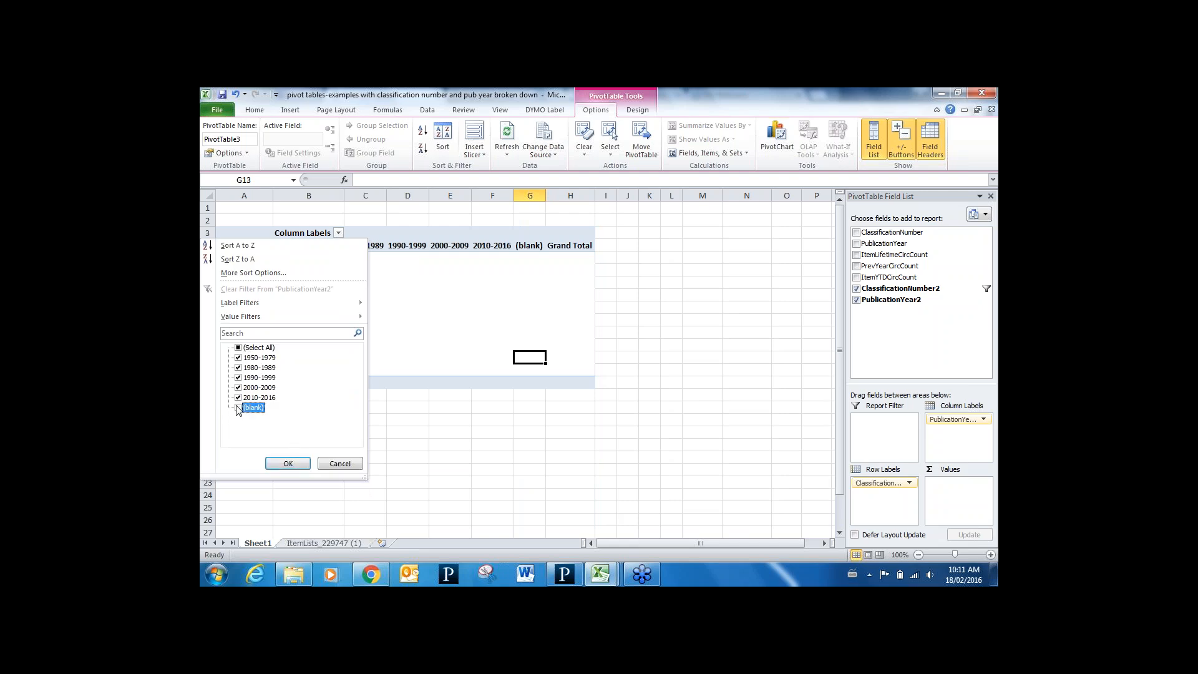
pyautogui.click(238, 357)
pyautogui.click(288, 463)
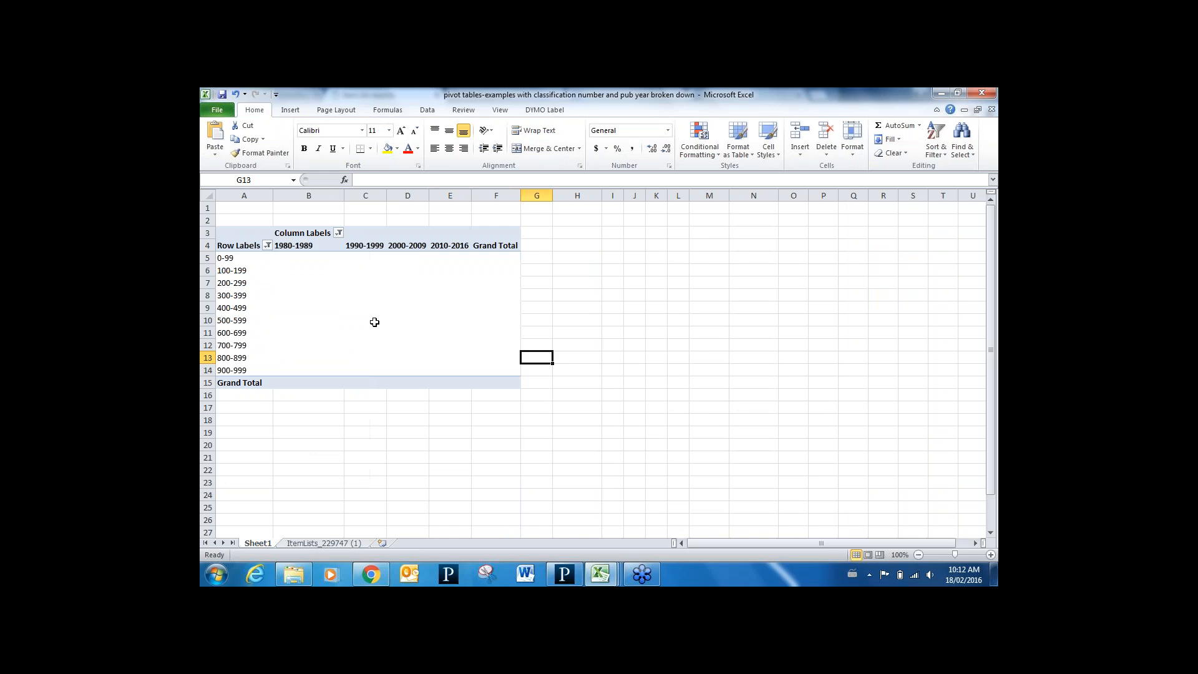
pyautogui.click(374, 321)
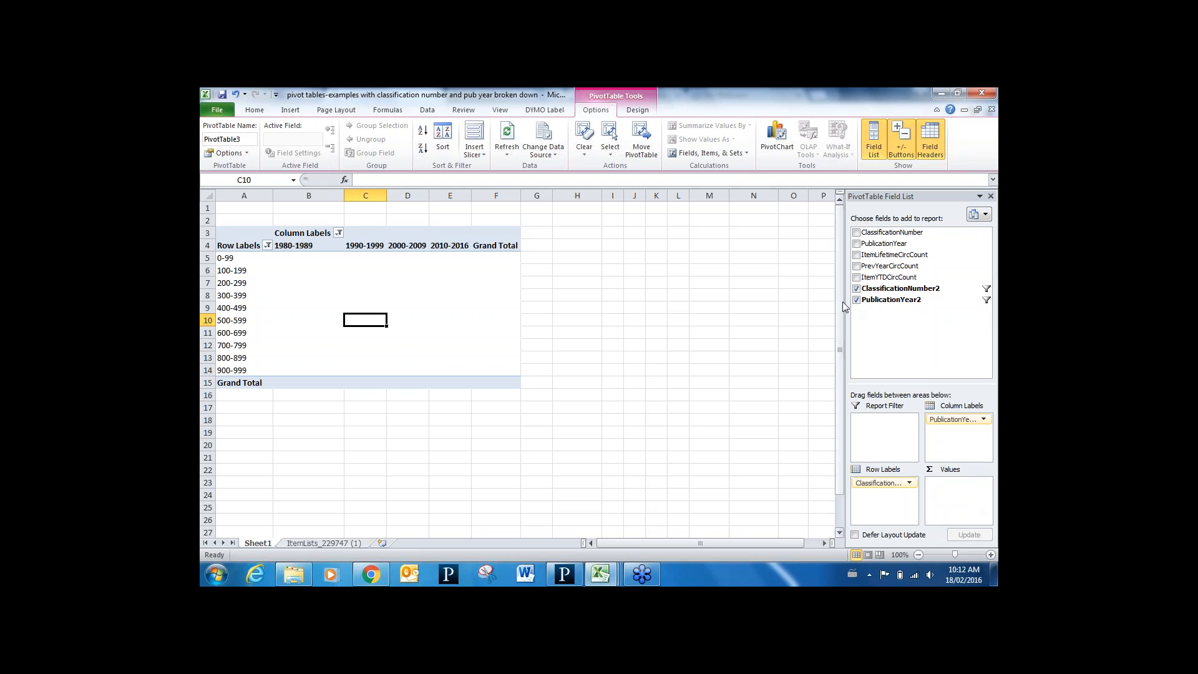
# Add ItemLifetimeCircCount as a summed value and bring up its field options
pyautogui.click(856, 255)
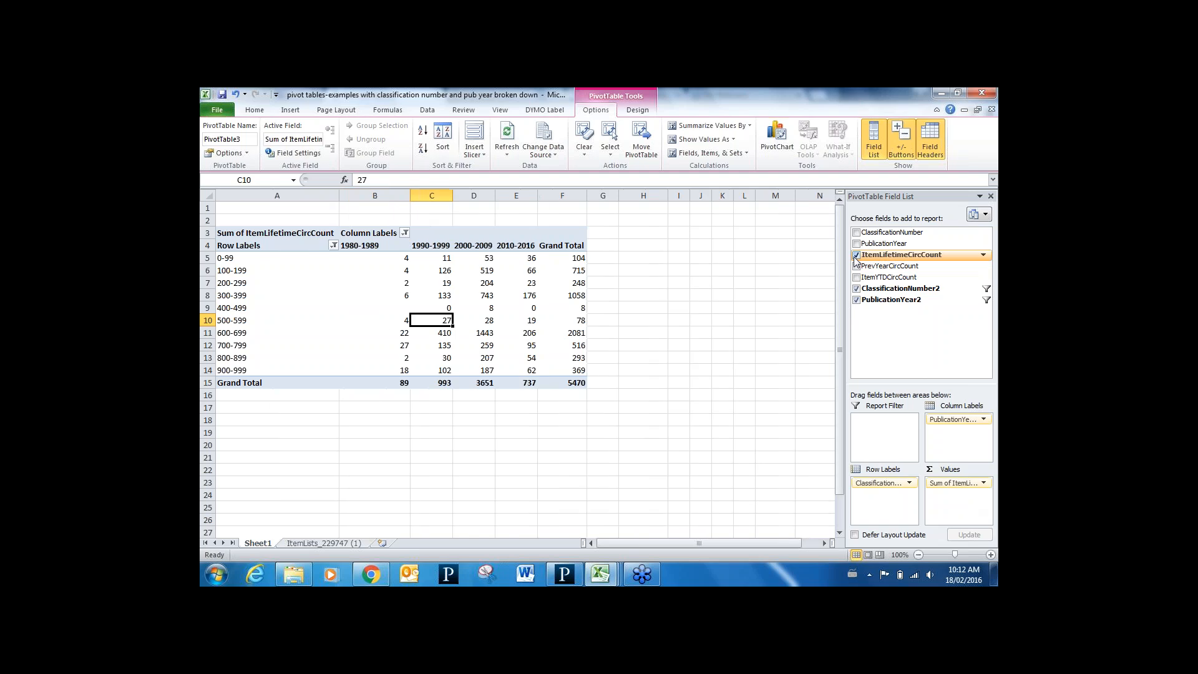
pyautogui.click(940, 483)
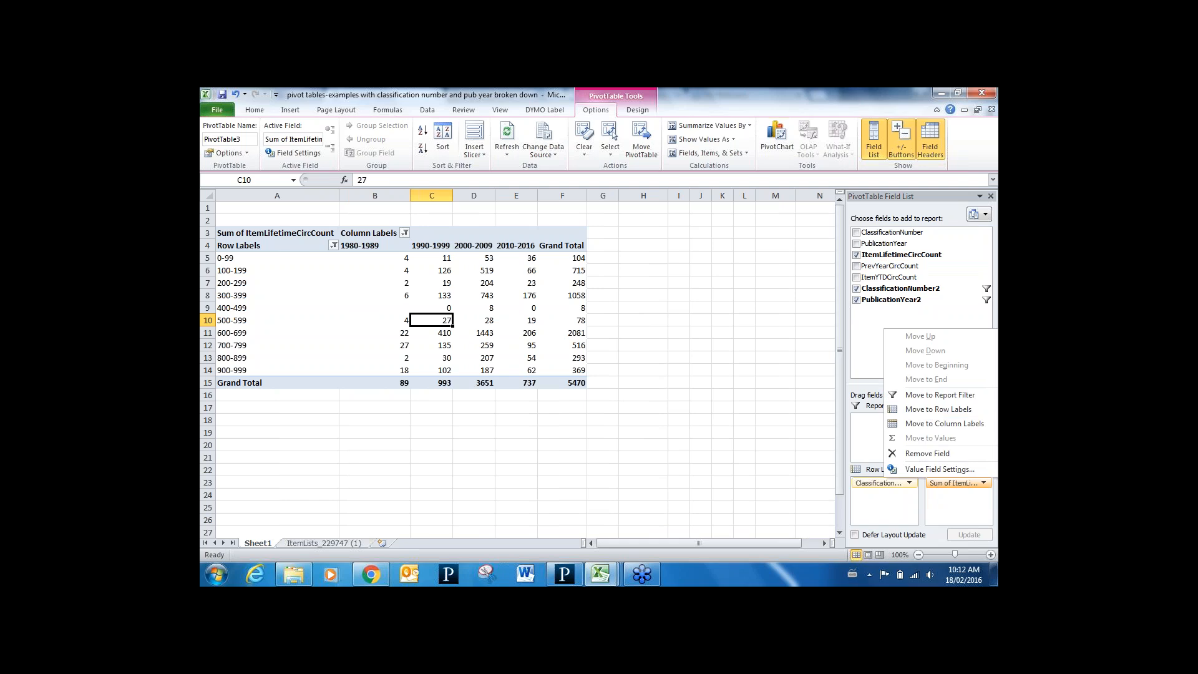
# Give the Sum of ItemLifetimeCircCount value field the custom name '# of circs'
pyautogui.click(952, 470)
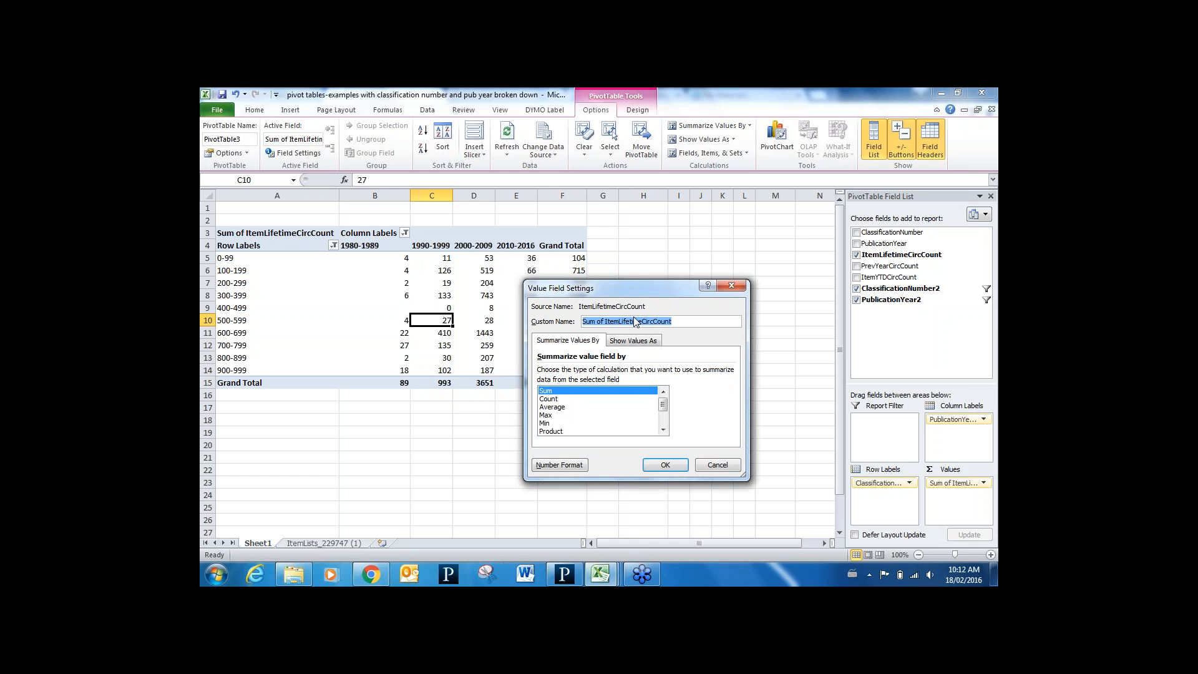
pyautogui.write('# of cirs')
pyautogui.click(665, 465)
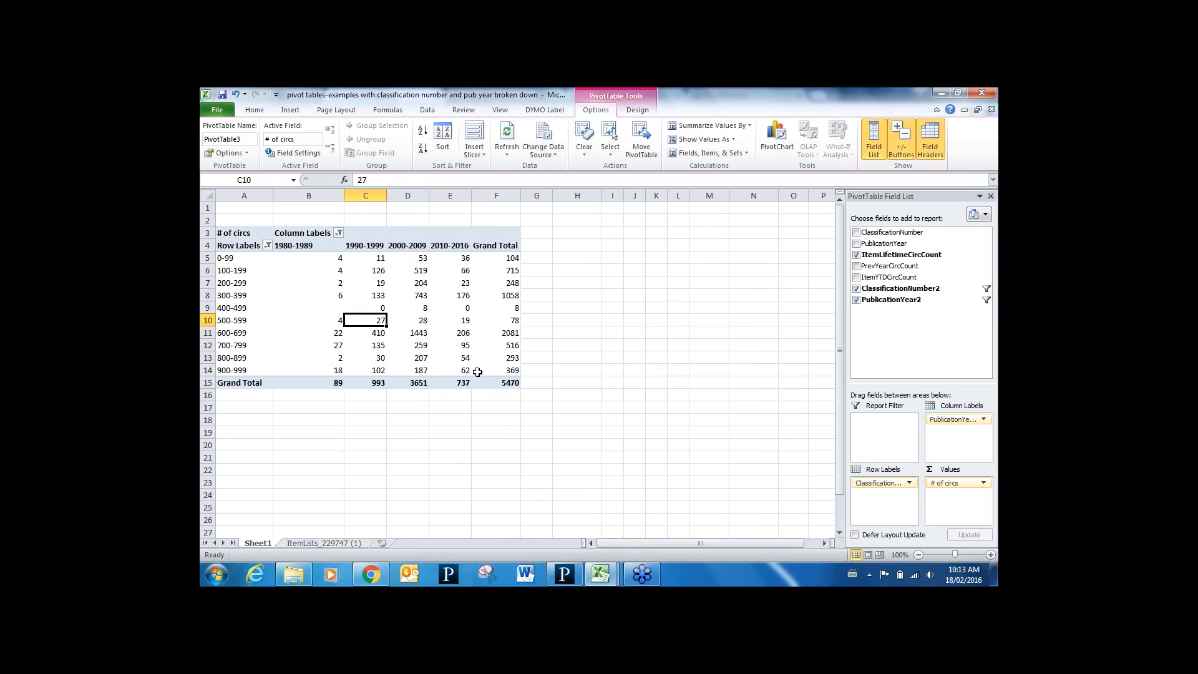
# Expand the Item call number filters in SimplyReports, then return to the Excel workbook
pyautogui.moveTo(478, 372)
pyautogui.click(370, 574)
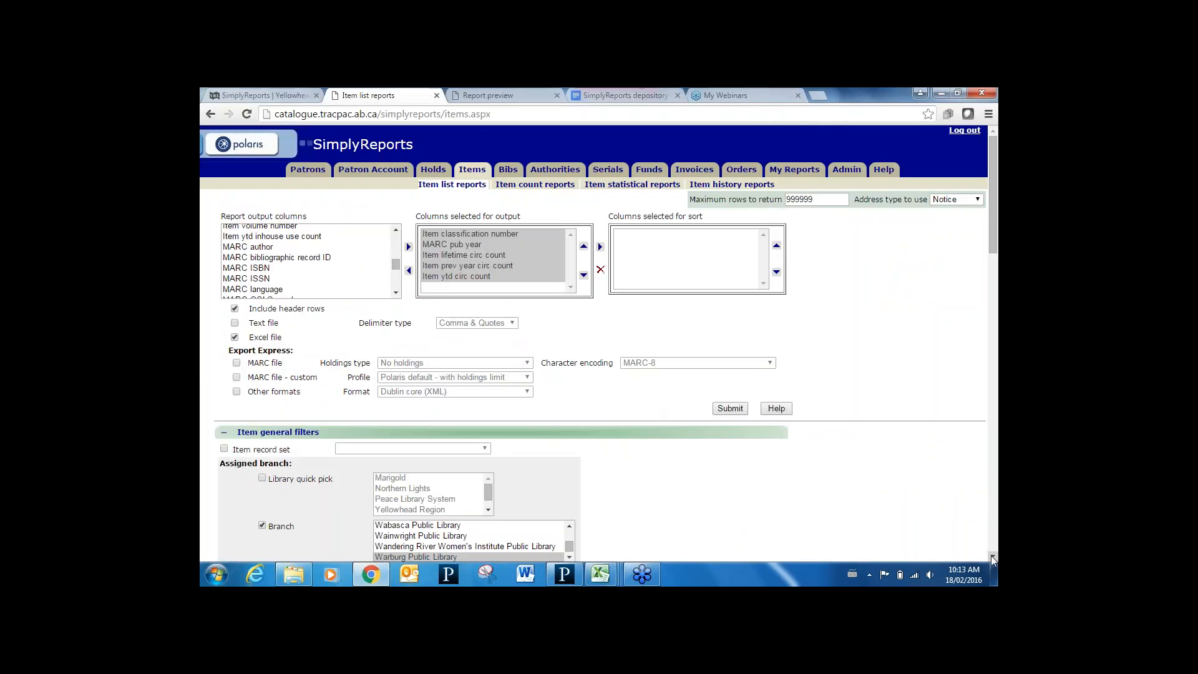
pyautogui.moveTo(993, 557); pyautogui.dragTo(994, 557)
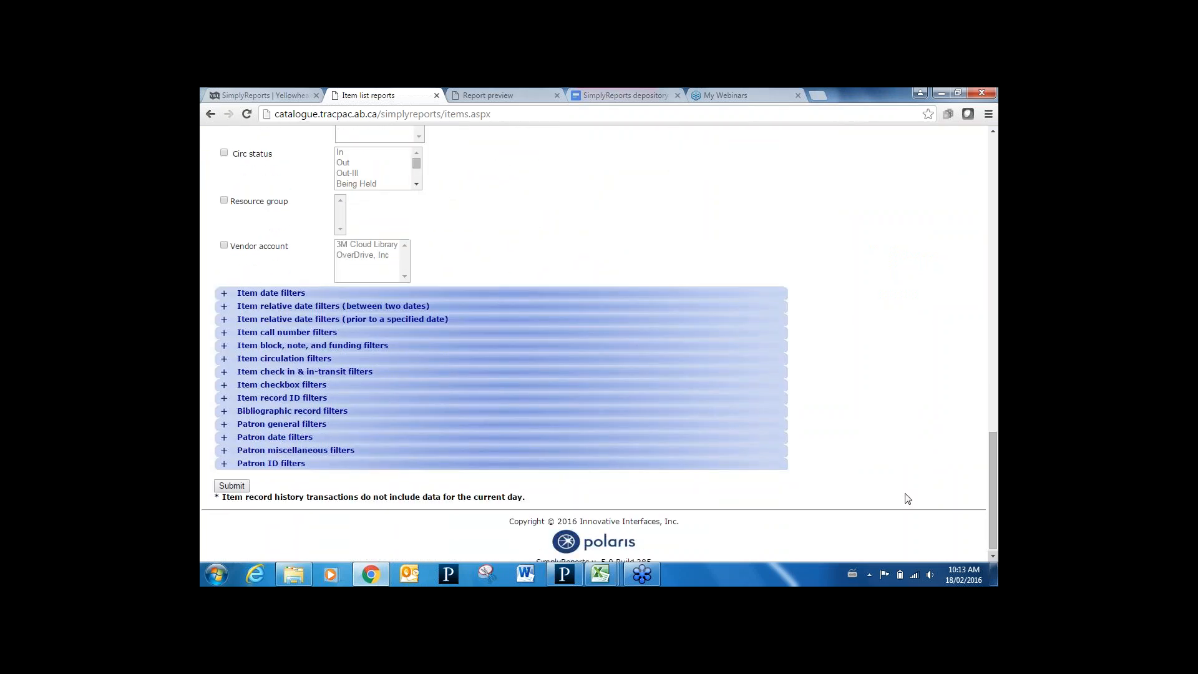
pyautogui.click(223, 332)
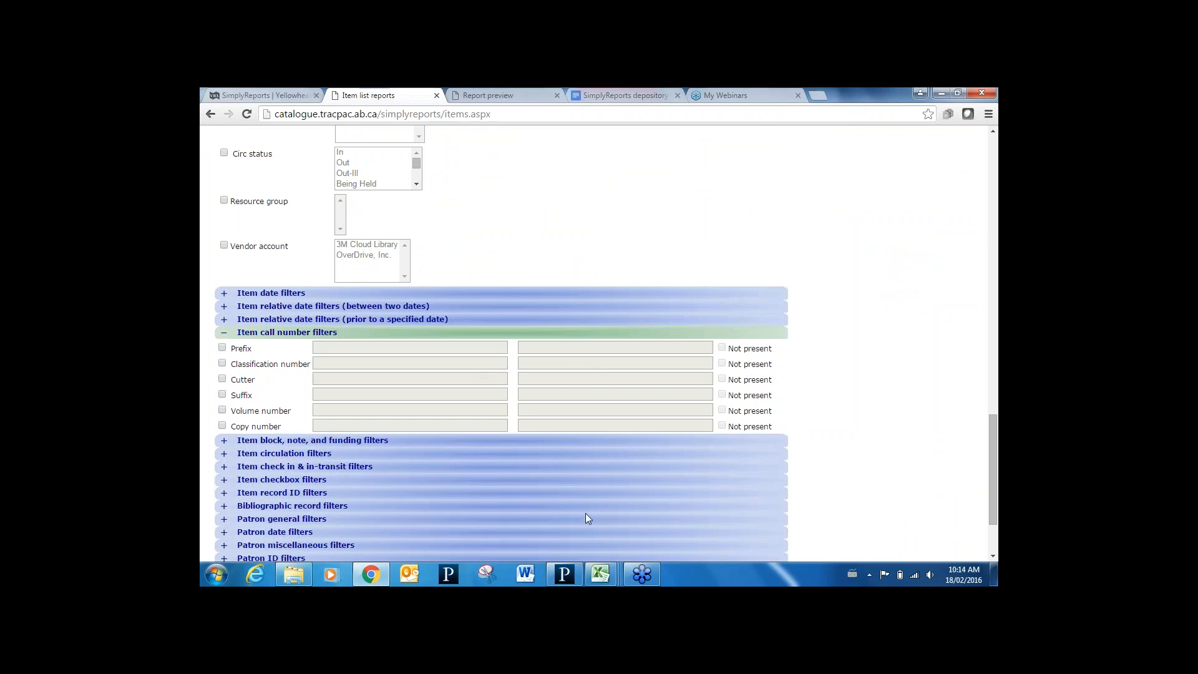
pyautogui.moveTo(599, 583)
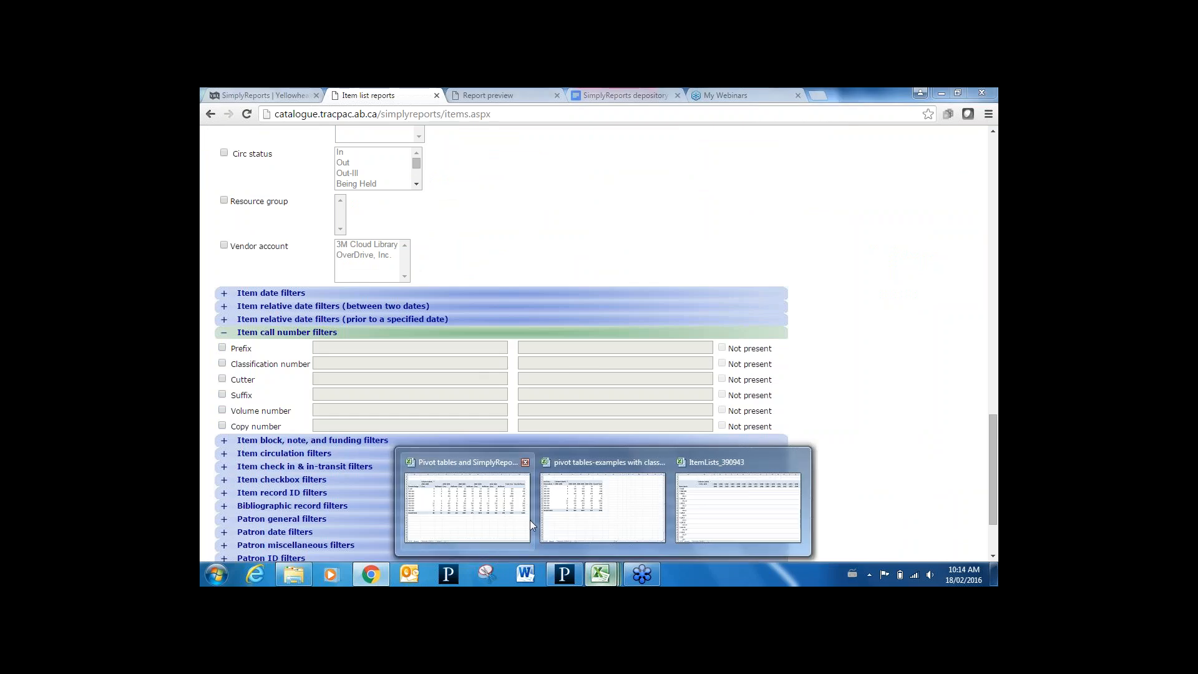
pyautogui.click(603, 525)
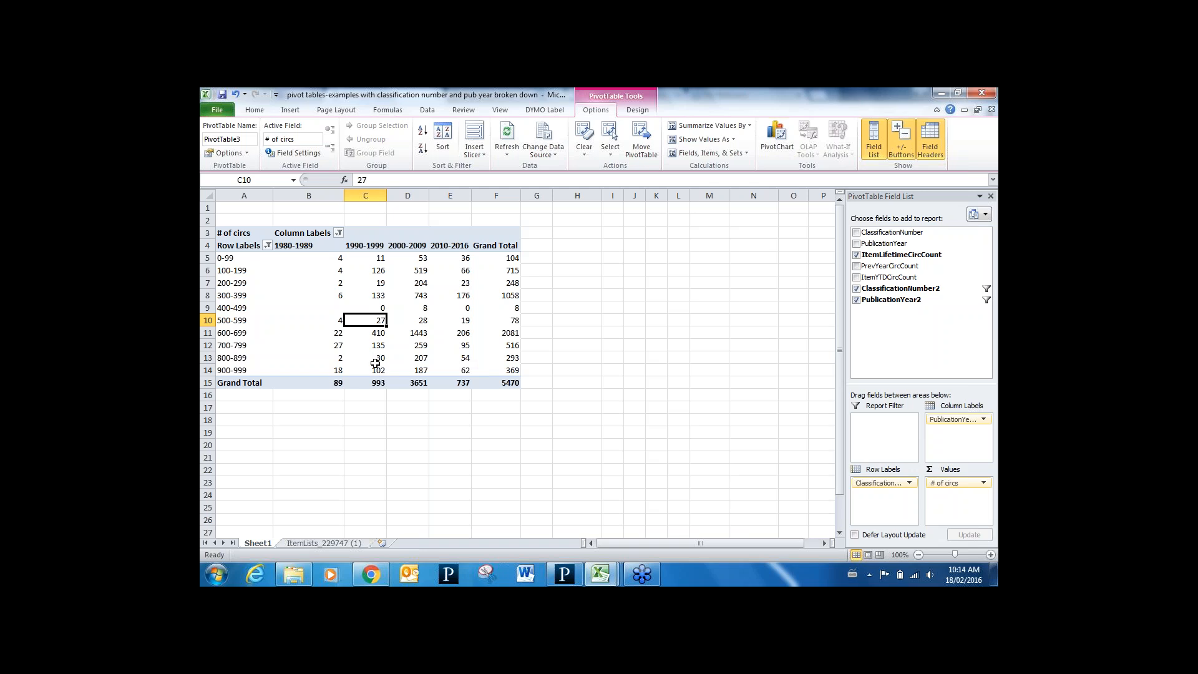
# Add PublicationYear to the Values area as a count of items
pyautogui.moveTo(375, 363)
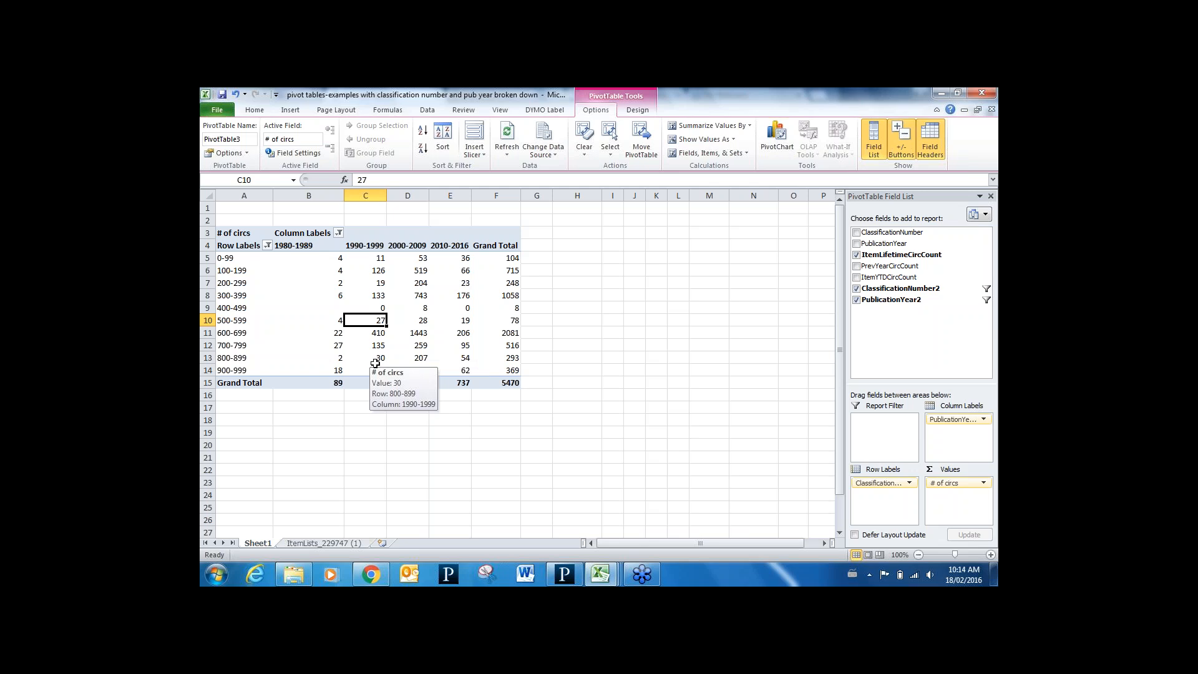
pyautogui.click(857, 244)
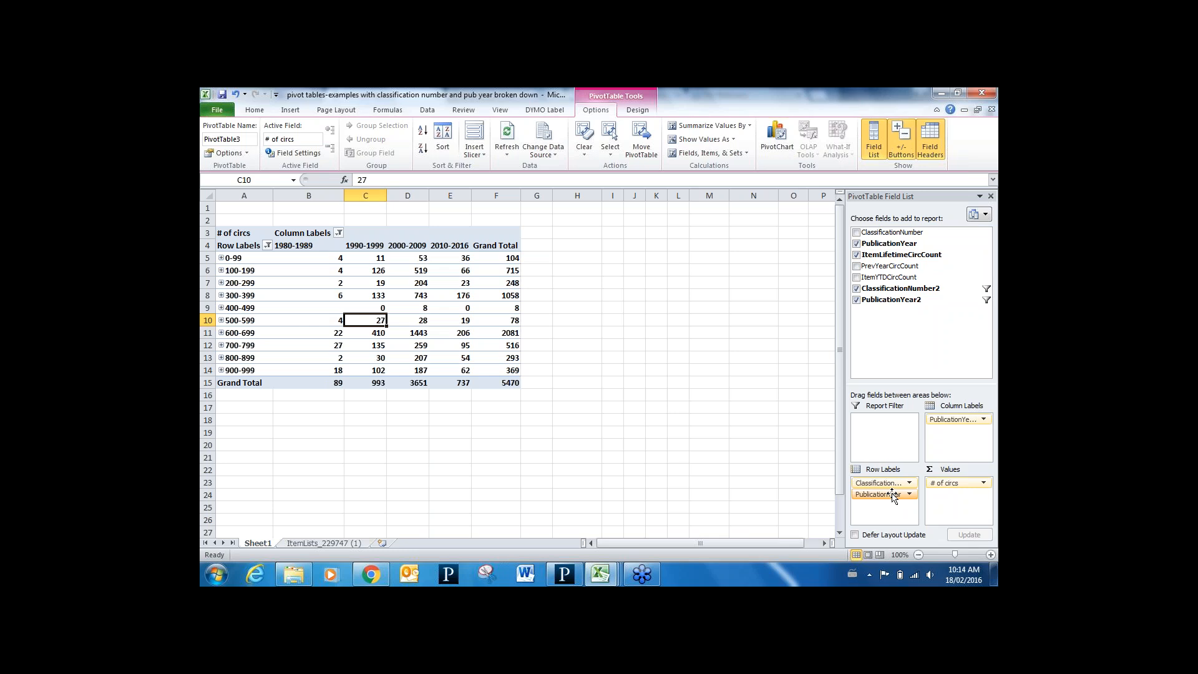
pyautogui.moveTo(893, 496); pyautogui.dragTo(965, 496)
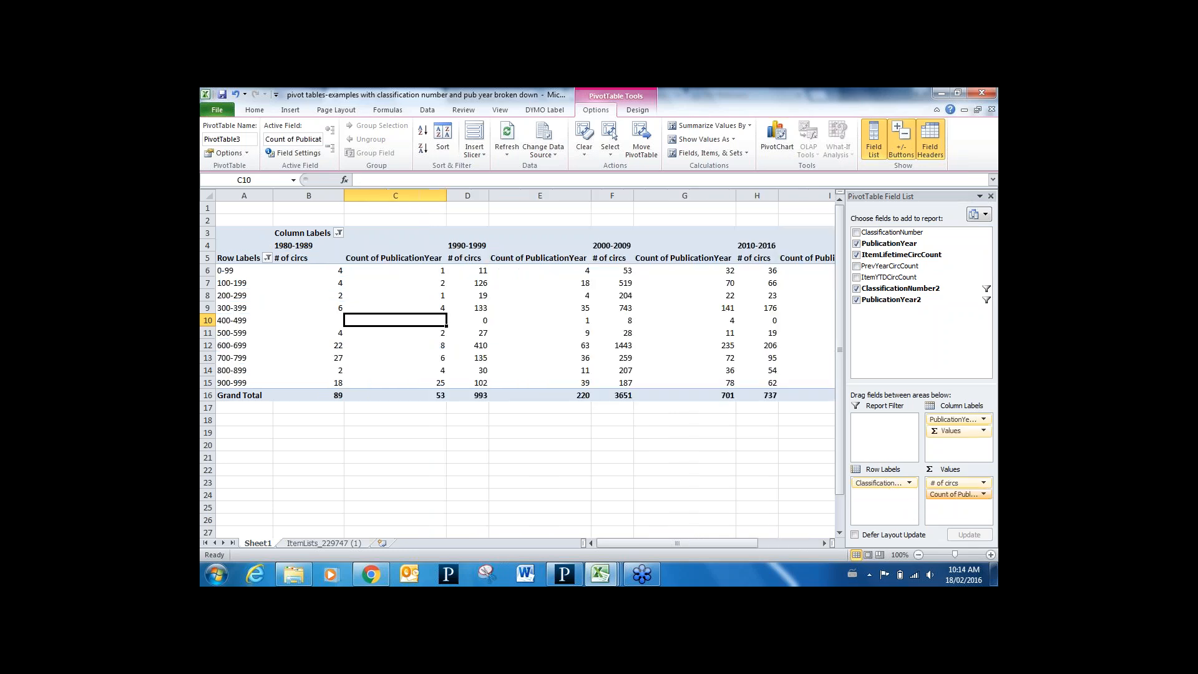
# Rename the Count of PublicationYear value field to '#of items'
pyautogui.click(961, 495)
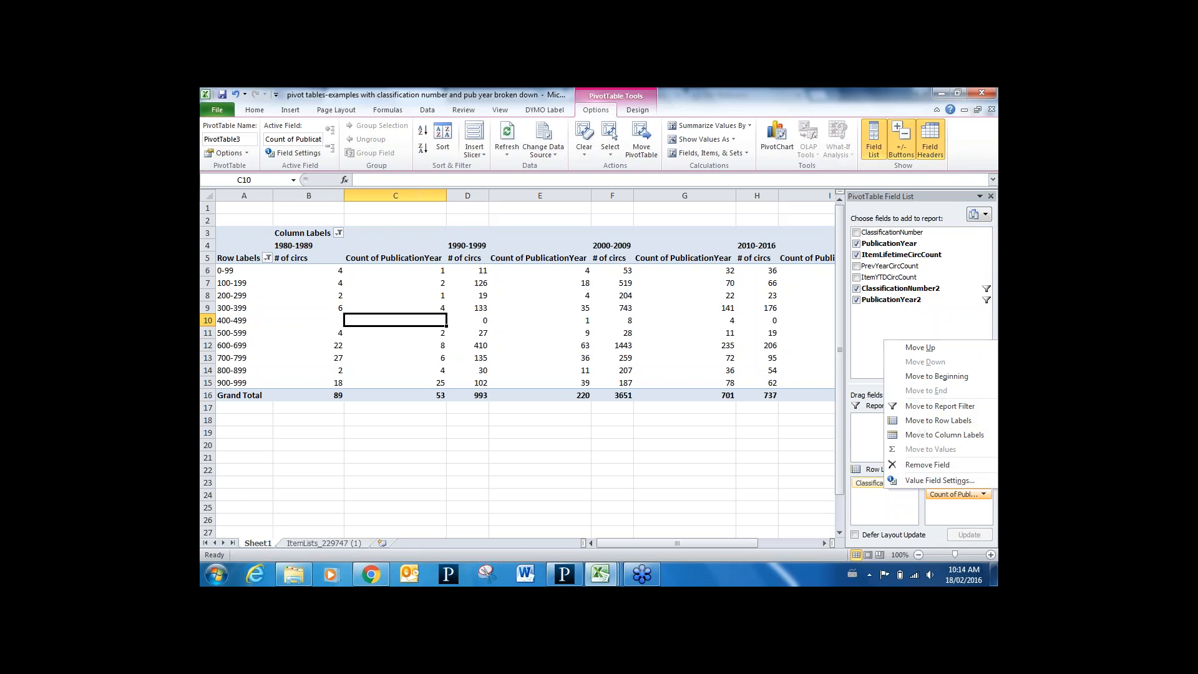
pyautogui.click(957, 481)
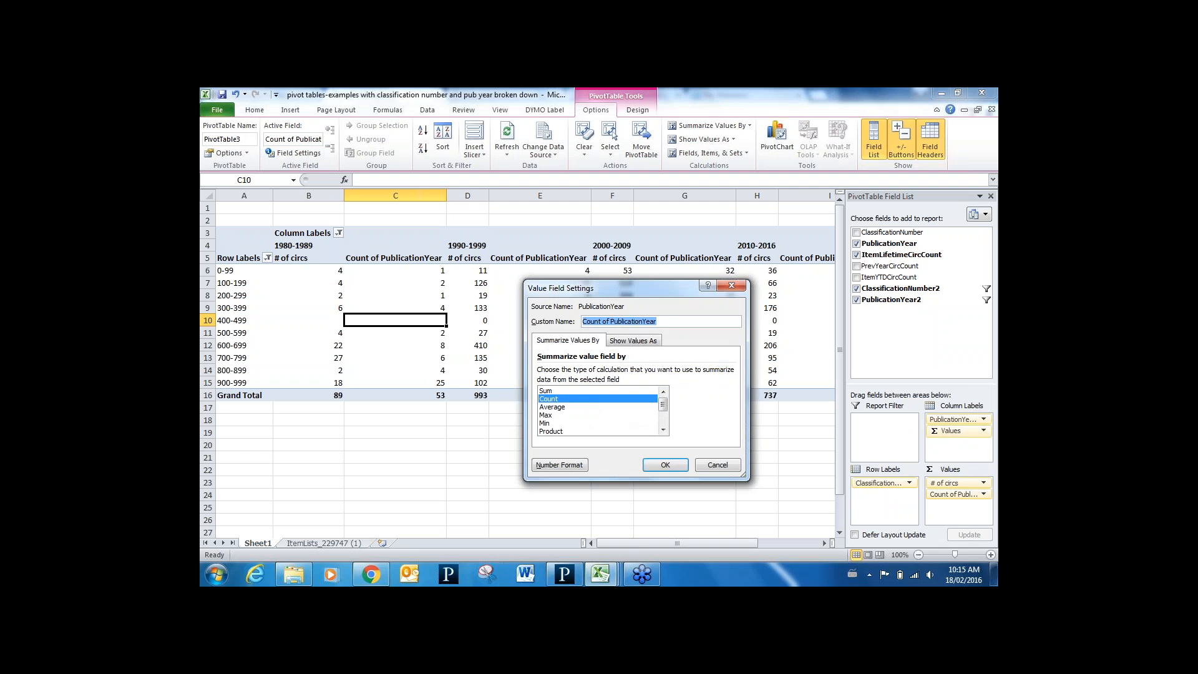
pyautogui.write('#of items')
pyautogui.click(666, 465)
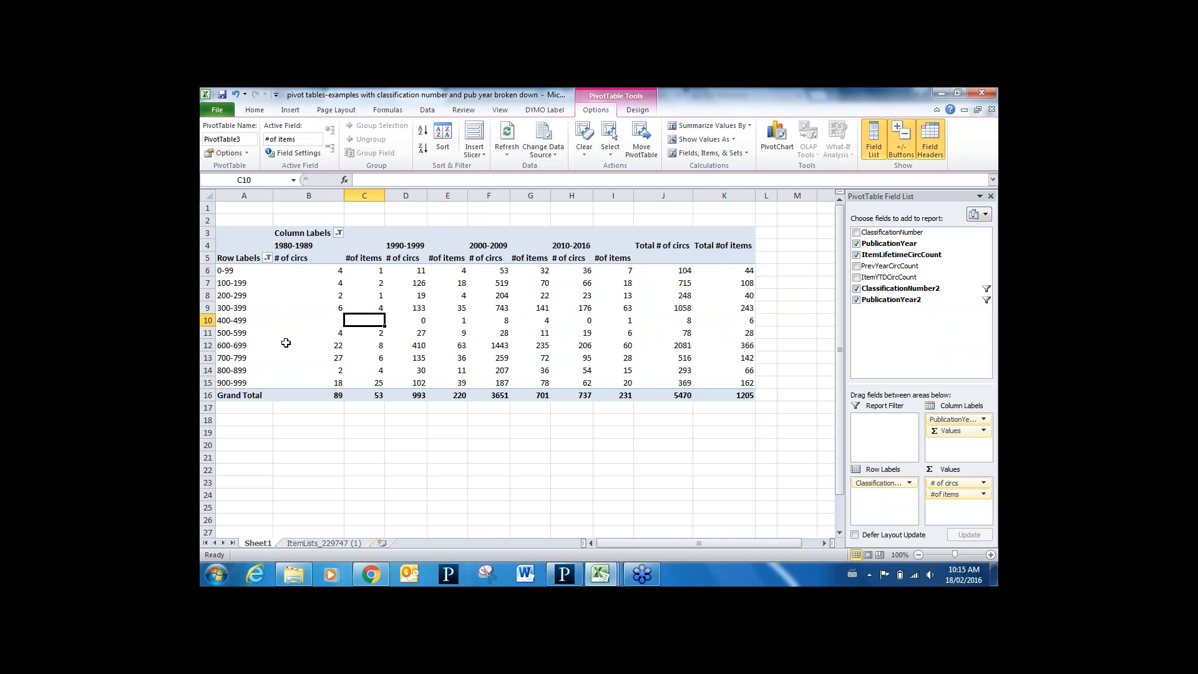
# Move '#of items' above '# of circs' in Values and select the whole pivot table
pyautogui.moveTo(290, 358)
pyautogui.moveTo(964, 496)
pyautogui.mouseDown()
pyautogui.moveTo(956, 479)
pyautogui.moveTo(956, 493)
pyautogui.mouseUp()
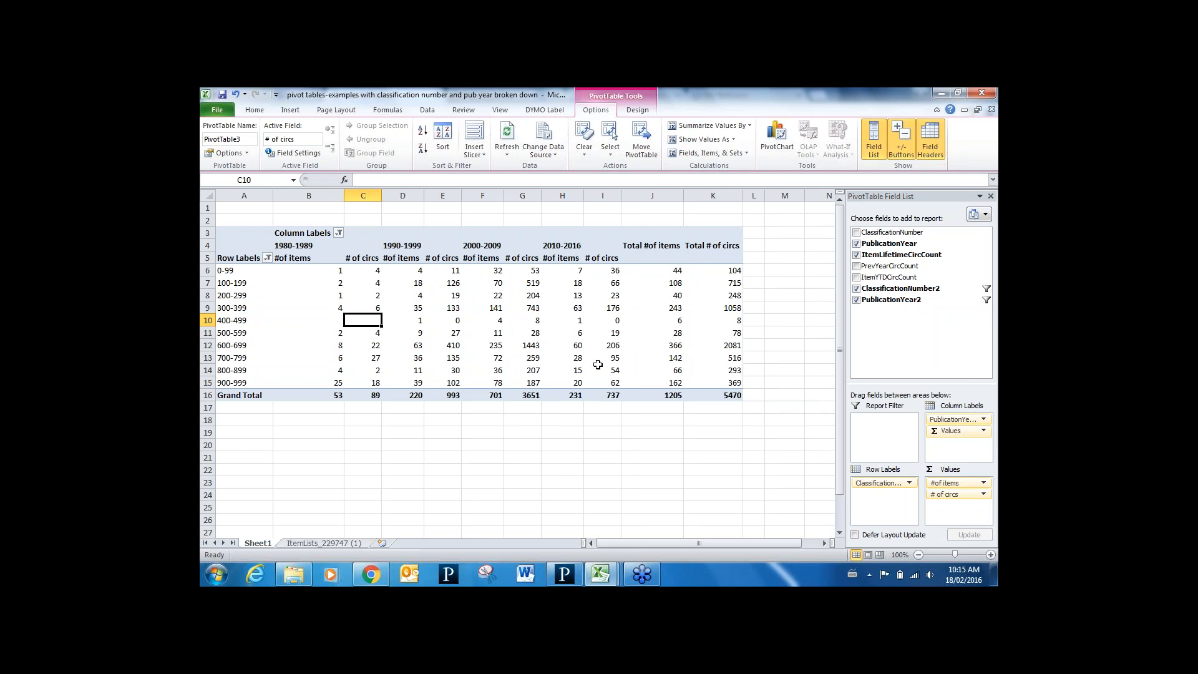
pyautogui.moveTo(520, 382)
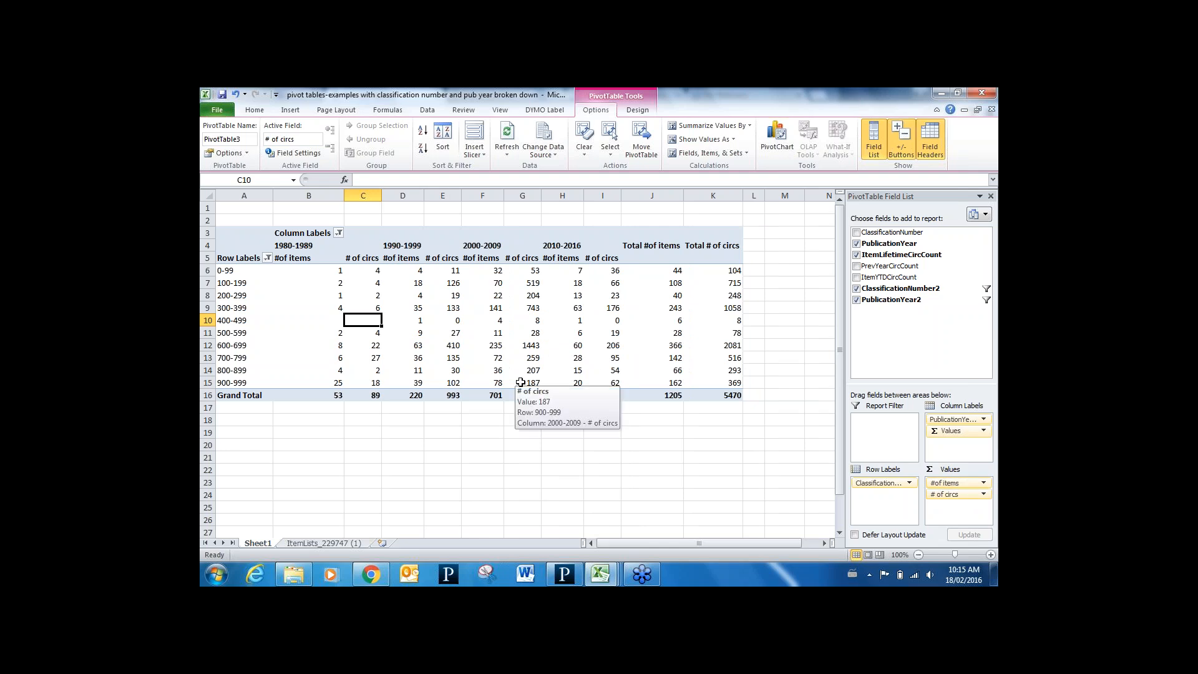
pyautogui.moveTo(487, 319)
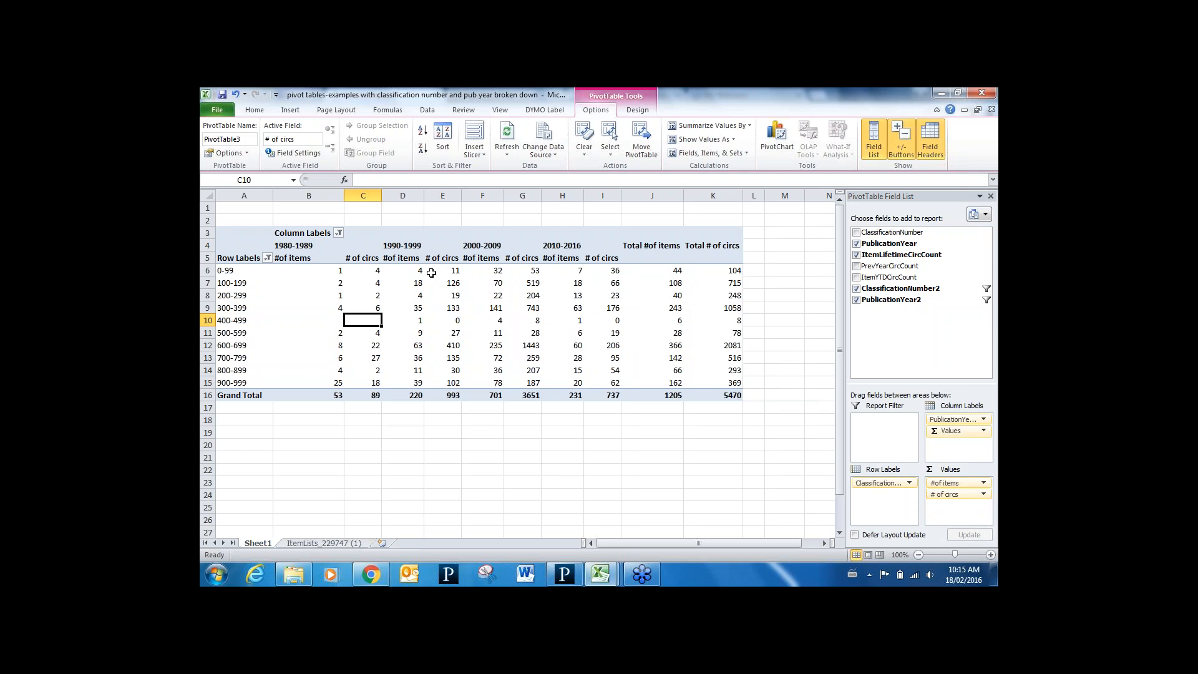
pyautogui.moveTo(431, 273)
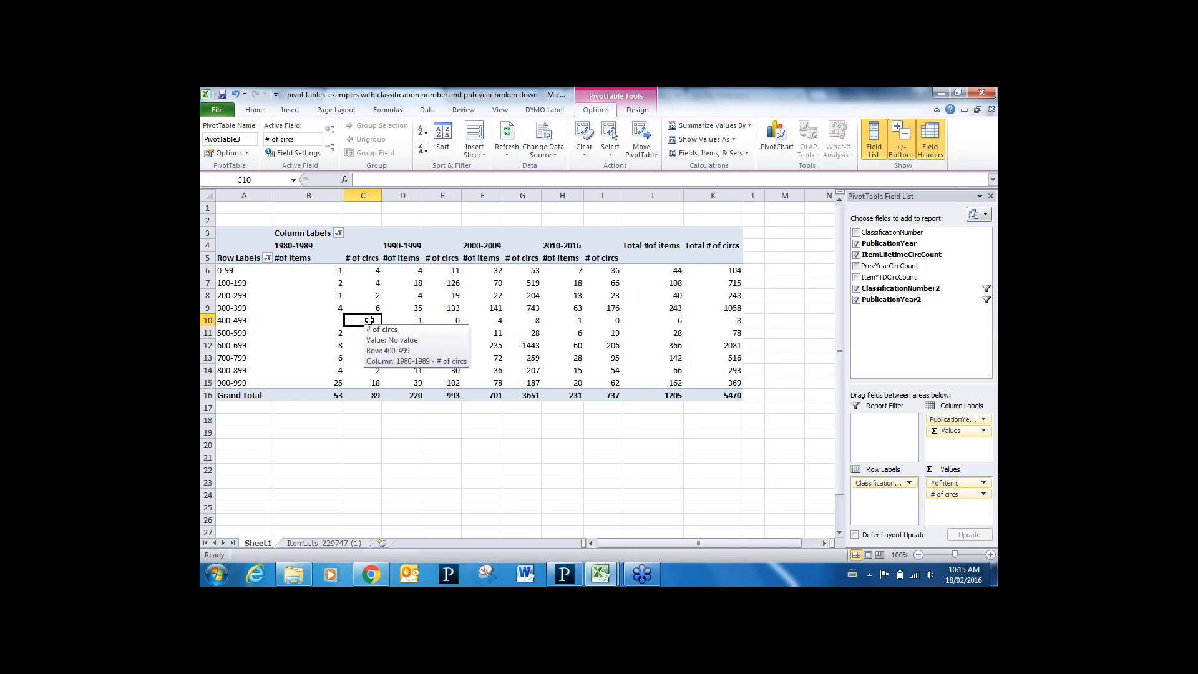
pyautogui.hotkey('ctrl', 'a')
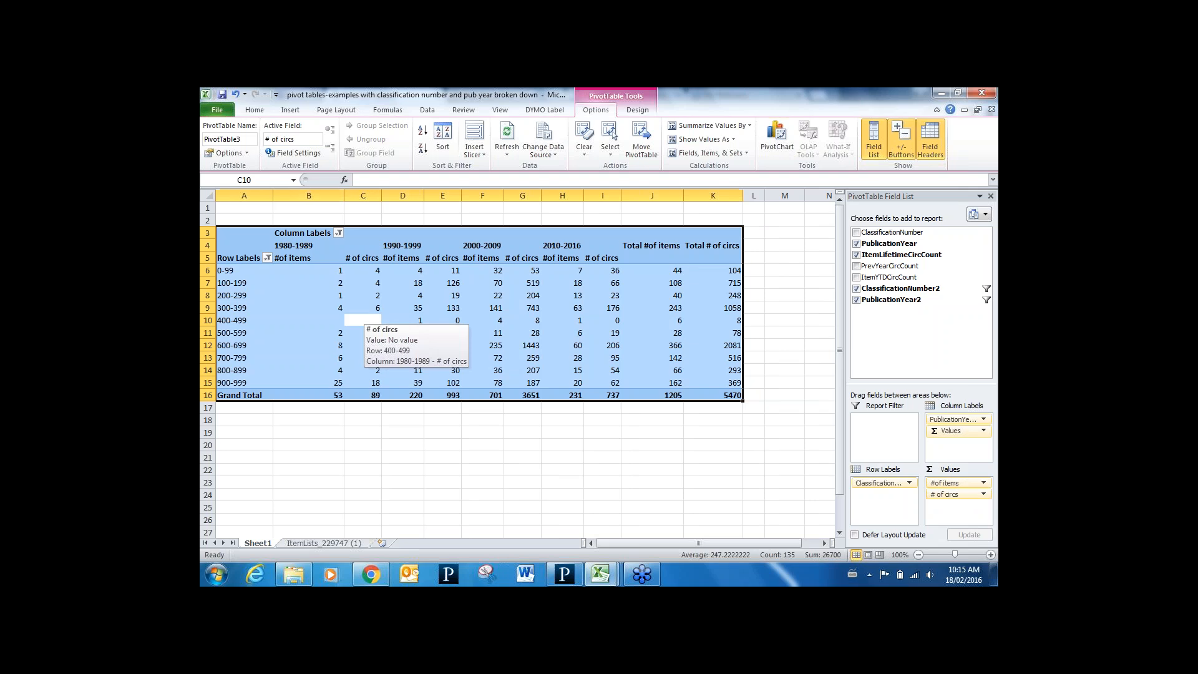
# Insert a new blank worksheet, Sheet2
pyautogui.click(383, 542)
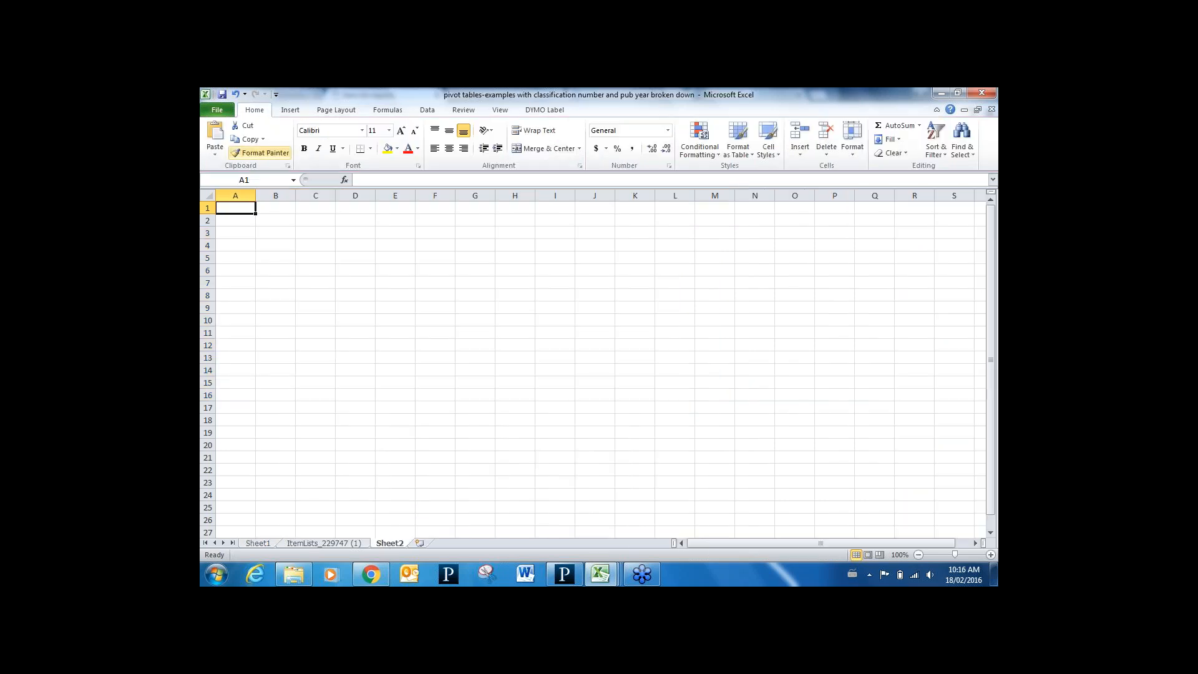
pyautogui.rightClick(241, 219)
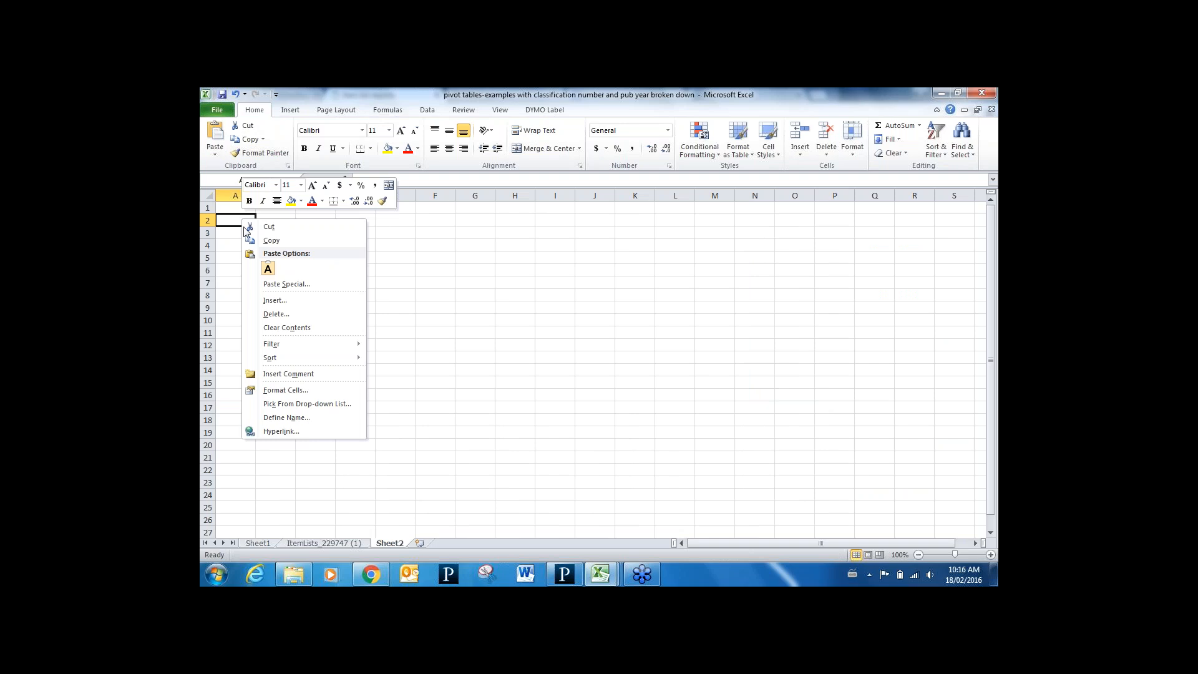
pyautogui.click(287, 285)
pyautogui.click(500, 397)
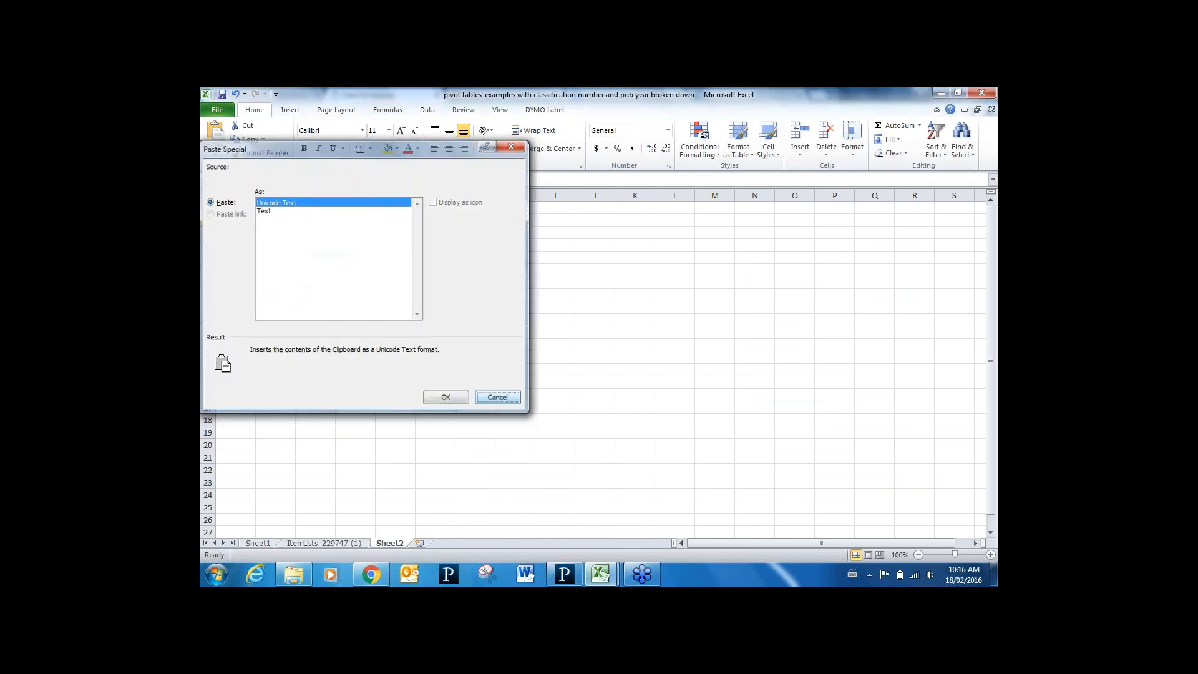
pyautogui.click(278, 534)
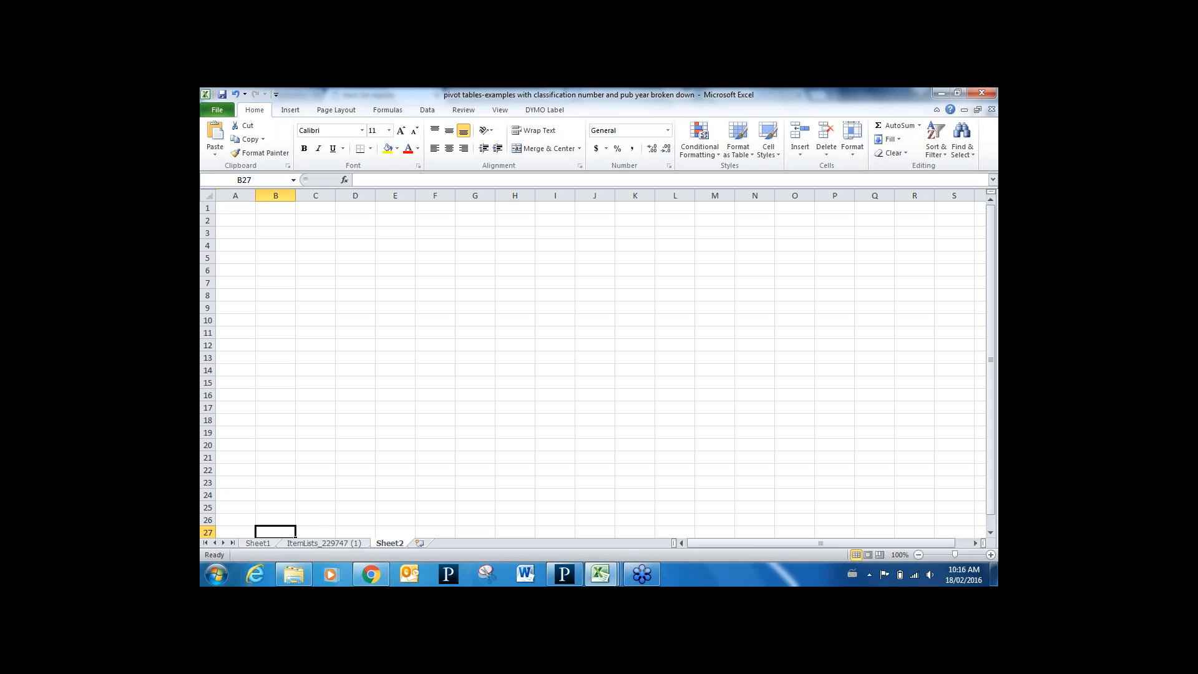
# Copy the Sheet1 pivot table and paste it as values into Sheet2 cell A3
pyautogui.click(260, 543)
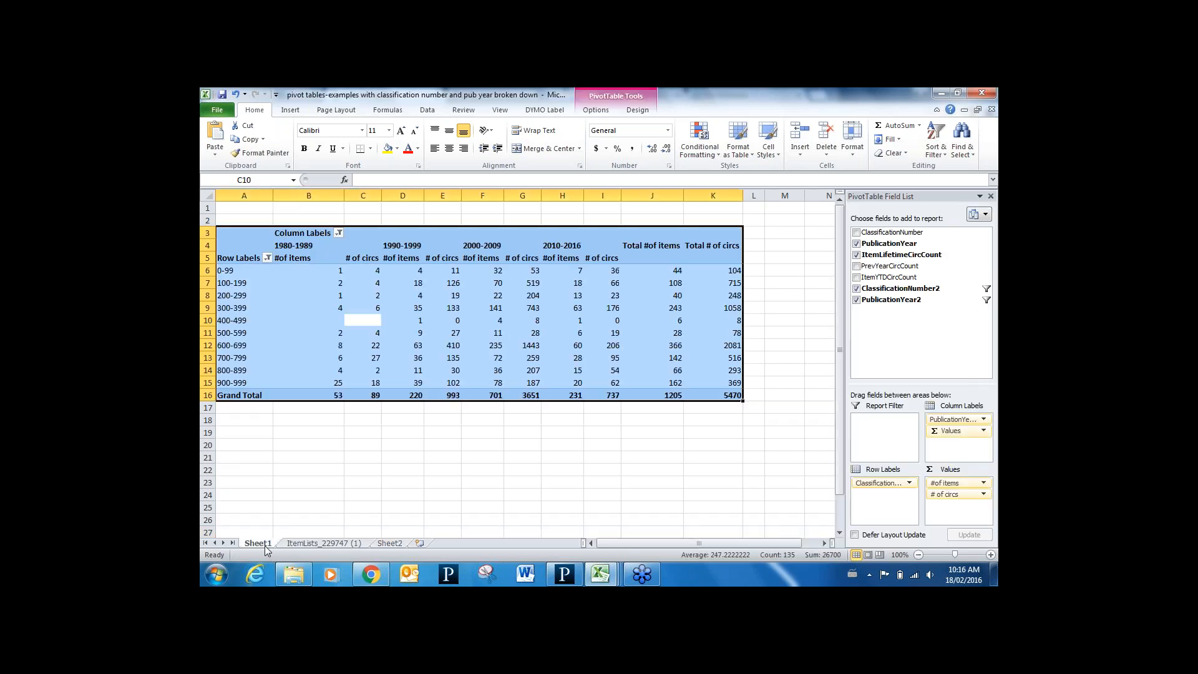
pyautogui.hotkey('ctrl', 'c')
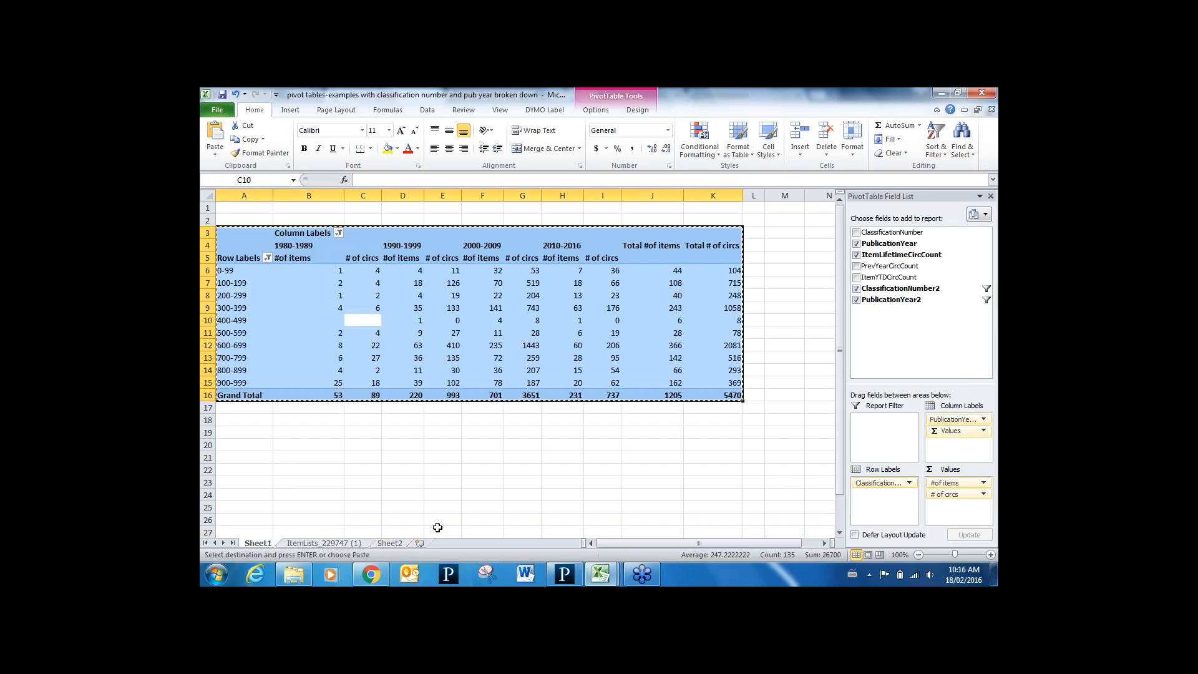
pyautogui.click(391, 543)
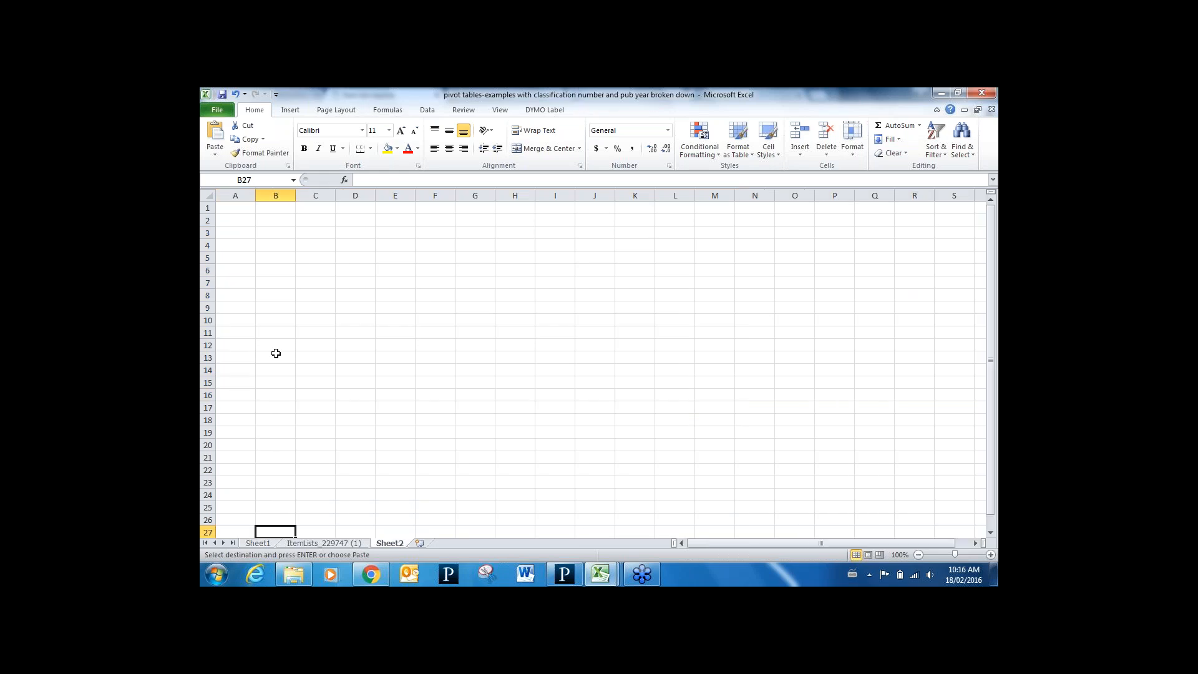
pyautogui.click(240, 230)
pyautogui.hotkey('ctrl', 'v')
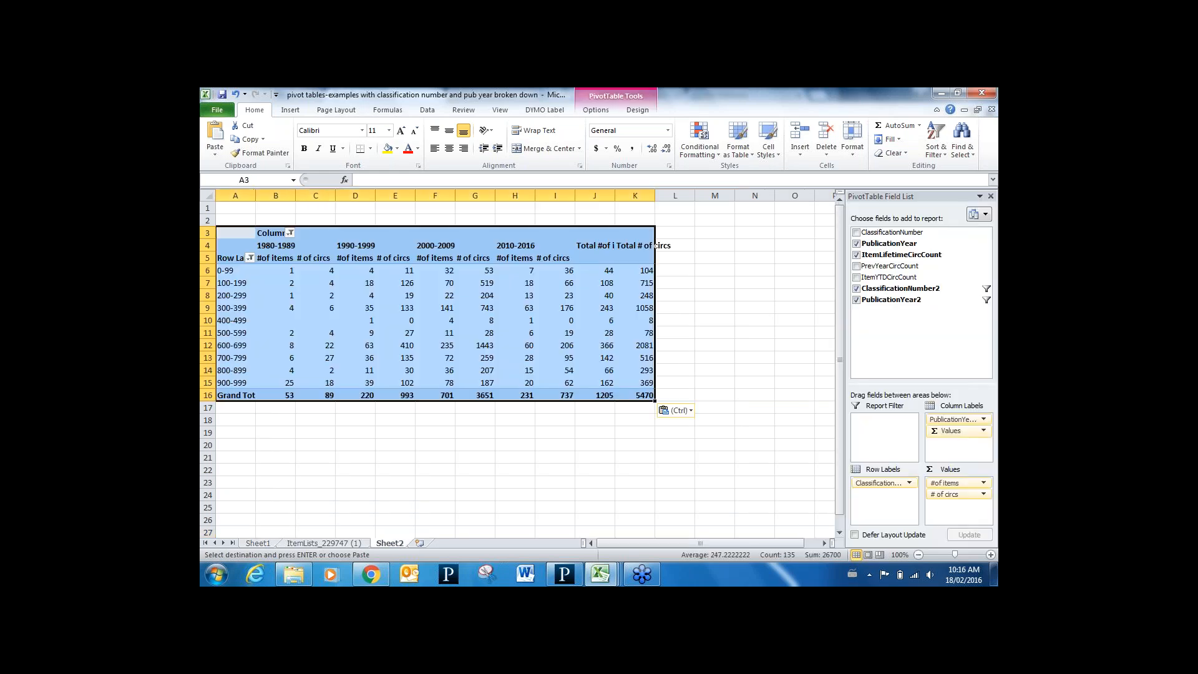
pyautogui.click(690, 411)
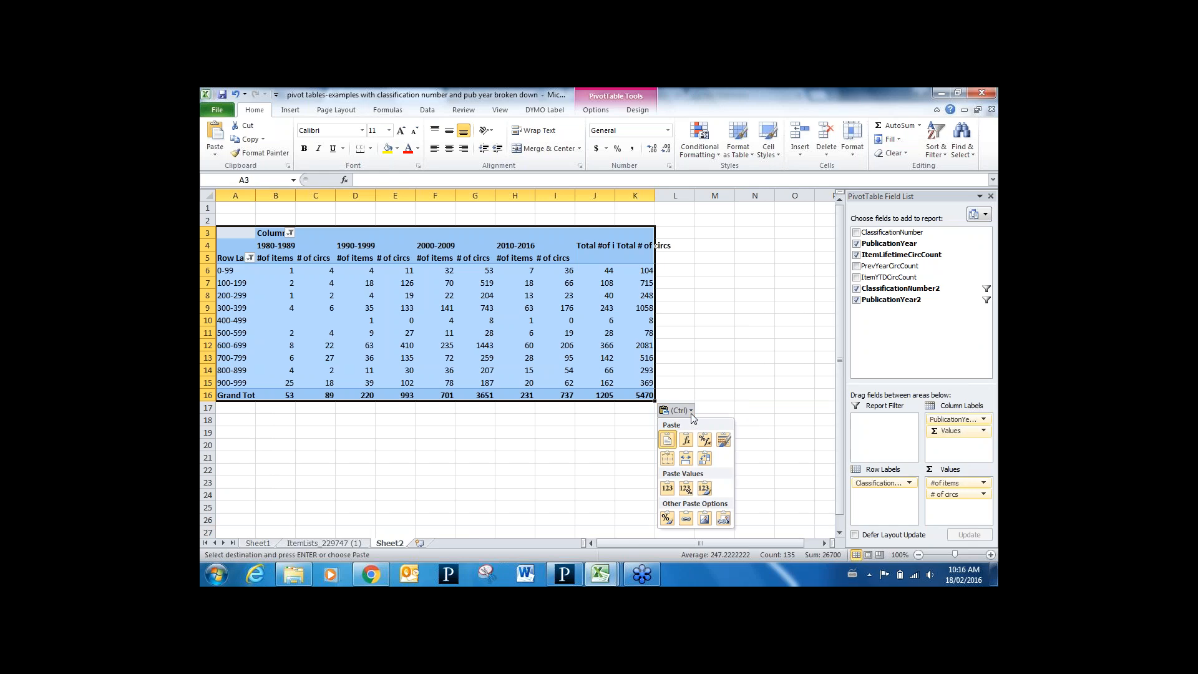
pyautogui.click(667, 488)
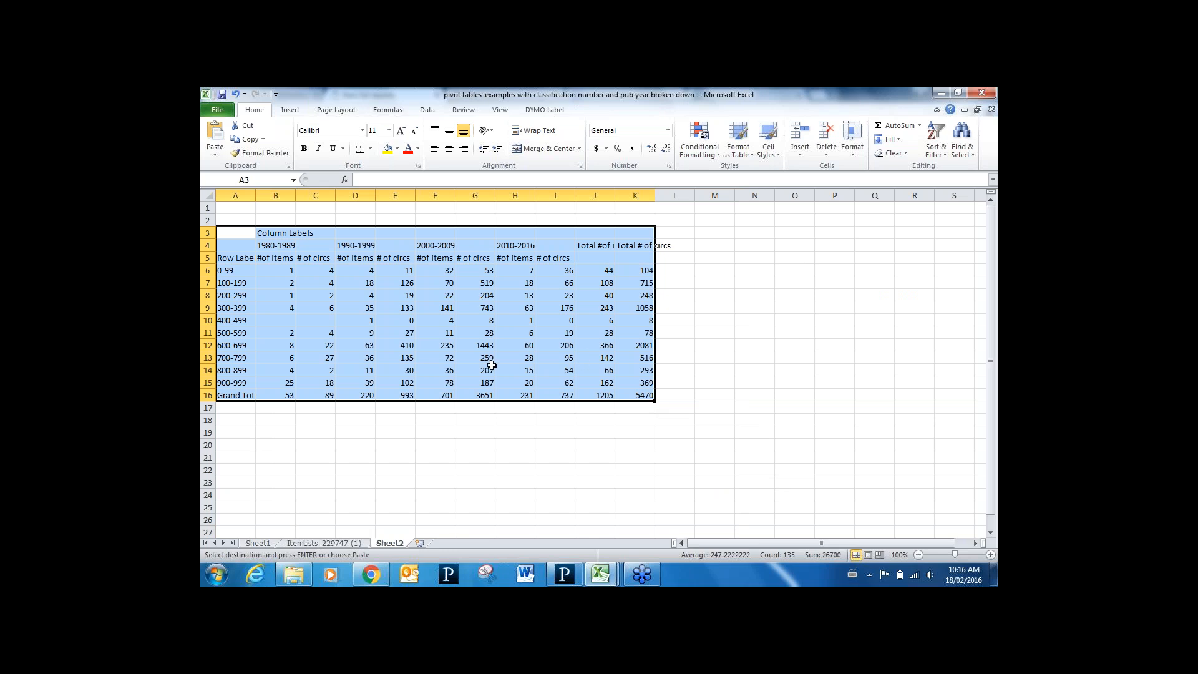
pyautogui.click(607, 264)
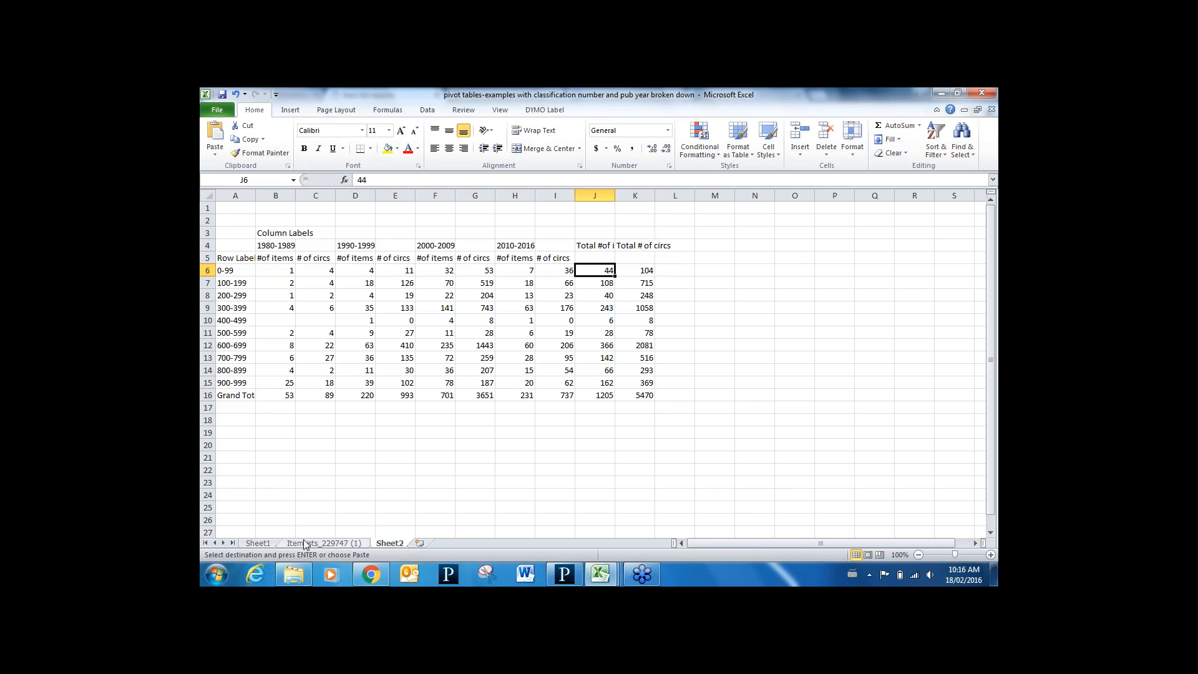
# On Sheet1, replace ItemLifetimeCircCount with a Count of PrevYearCircCount in the pivot Values
pyautogui.click(268, 544)
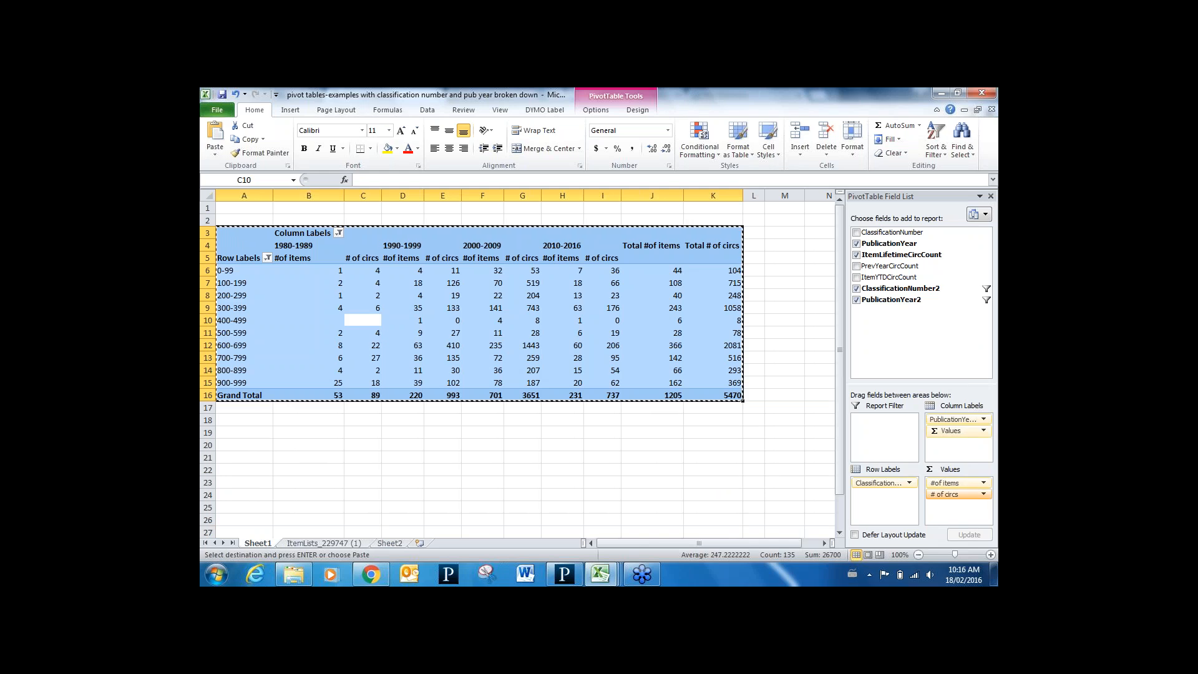
pyautogui.click(856, 255)
pyautogui.click(856, 266)
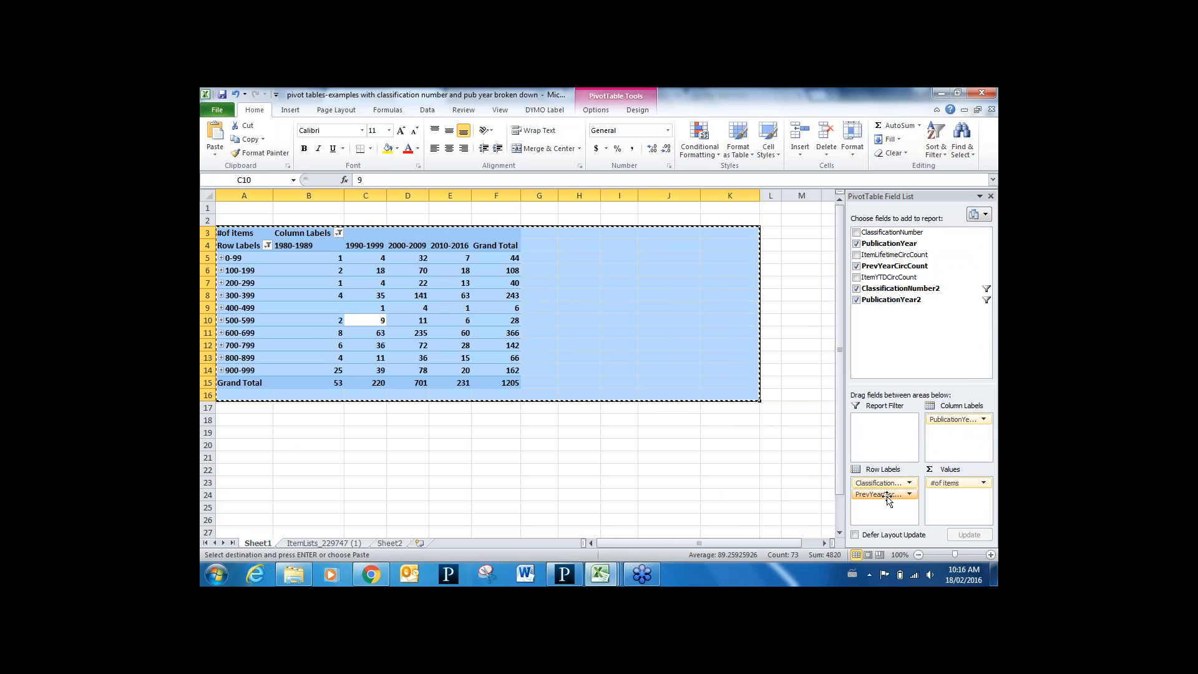
pyautogui.moveTo(880, 493); pyautogui.dragTo(953, 496)
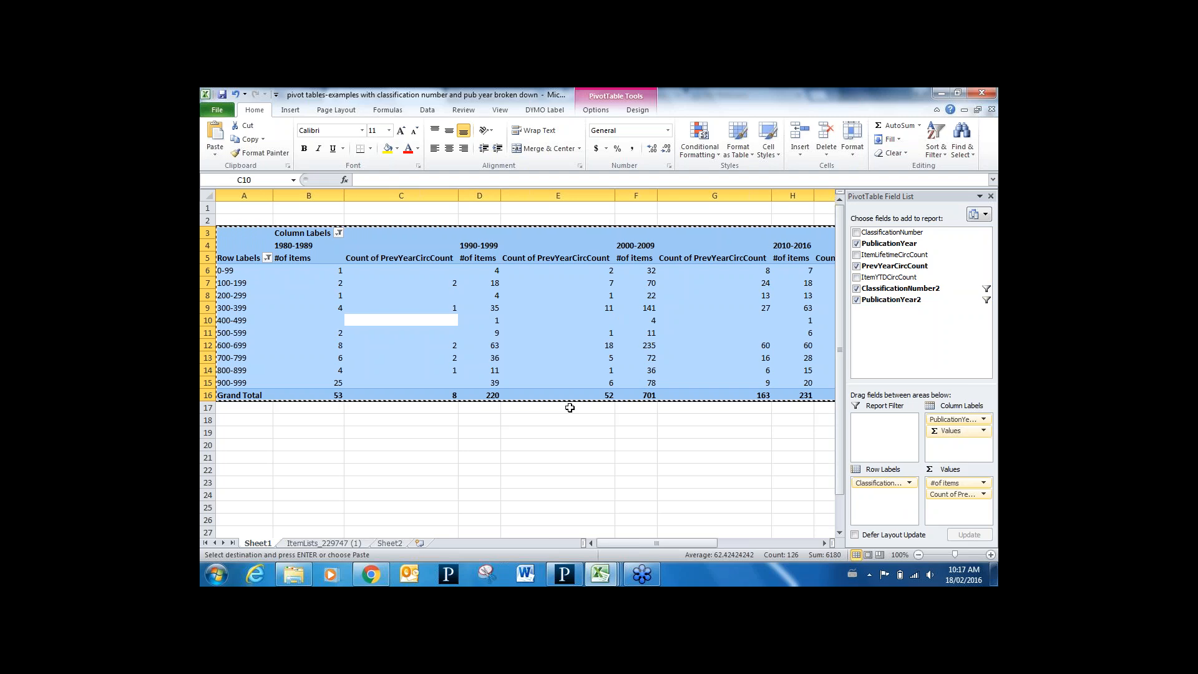
pyautogui.click(989, 118)
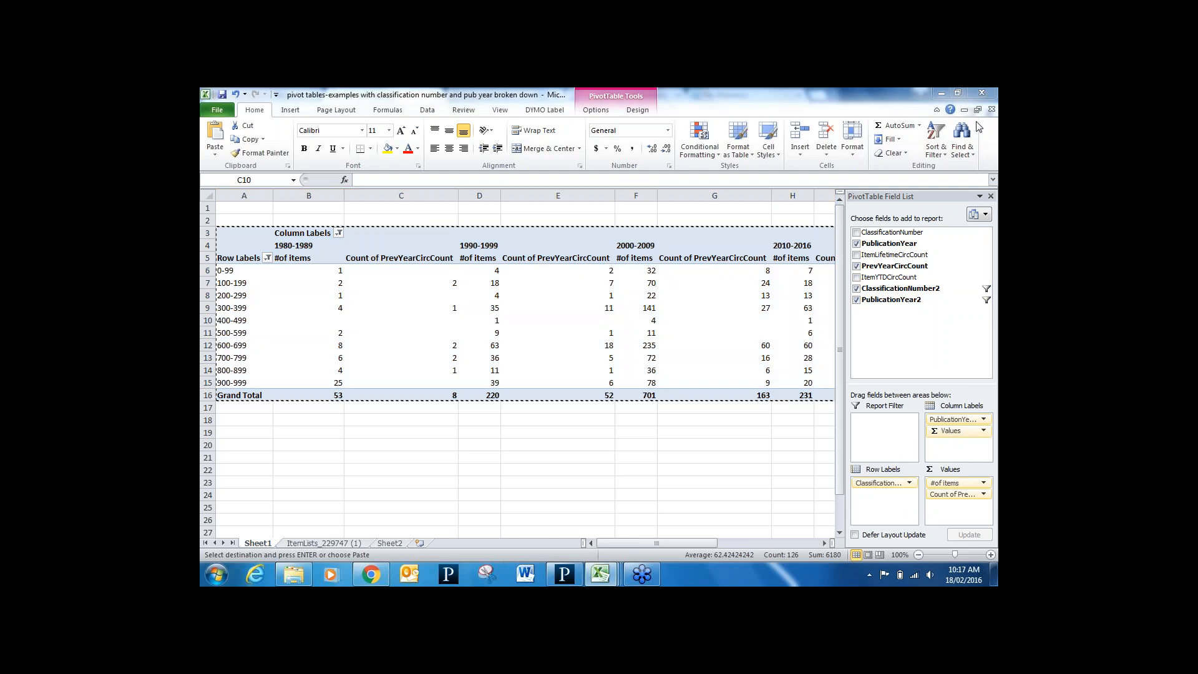
pyautogui.click(819, 118)
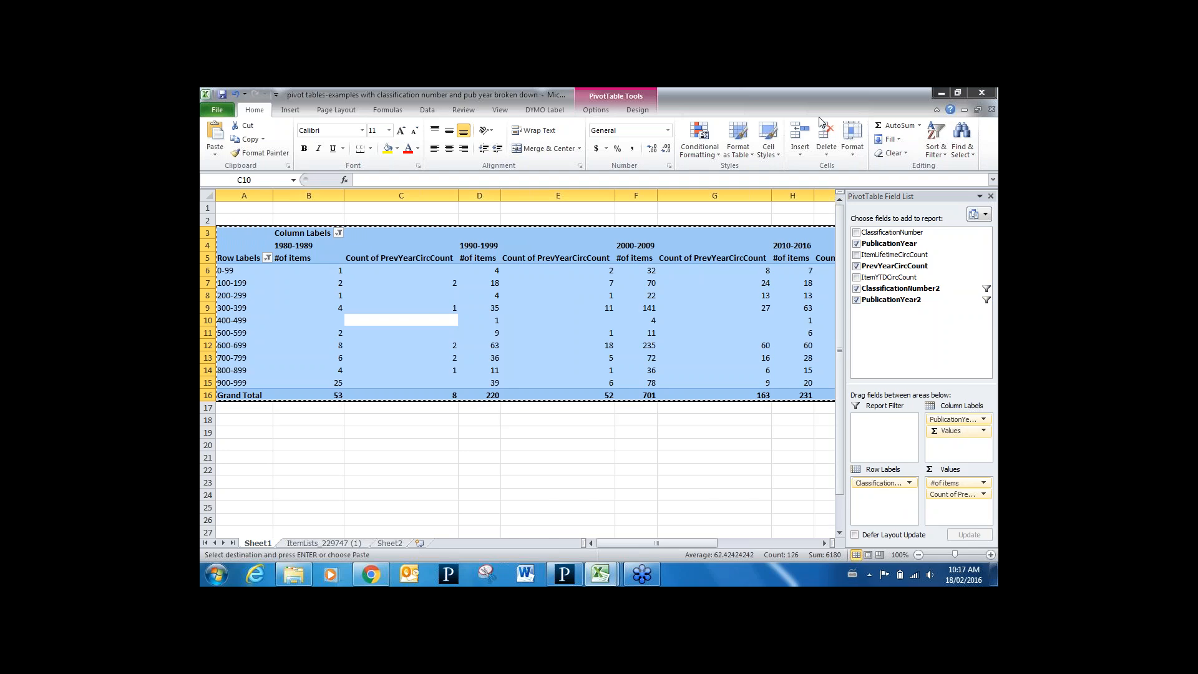
pyautogui.click(819, 119)
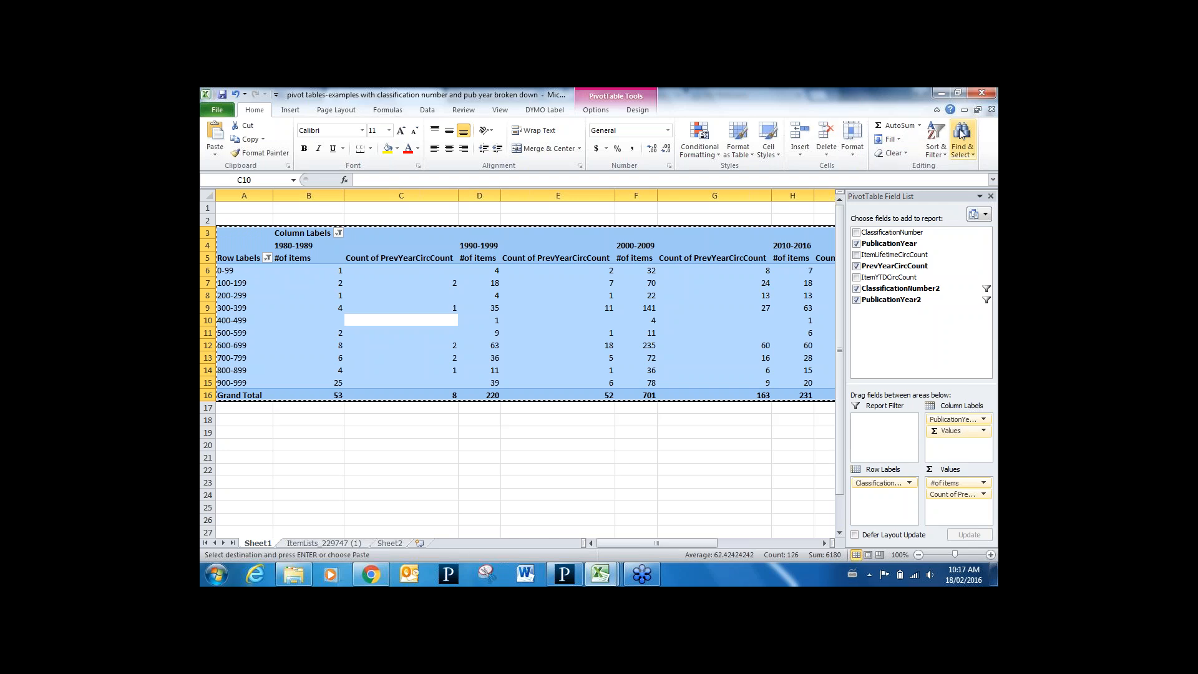
# Reload the Item list report page and add Item material type to the output columns
pyautogui.click(371, 572)
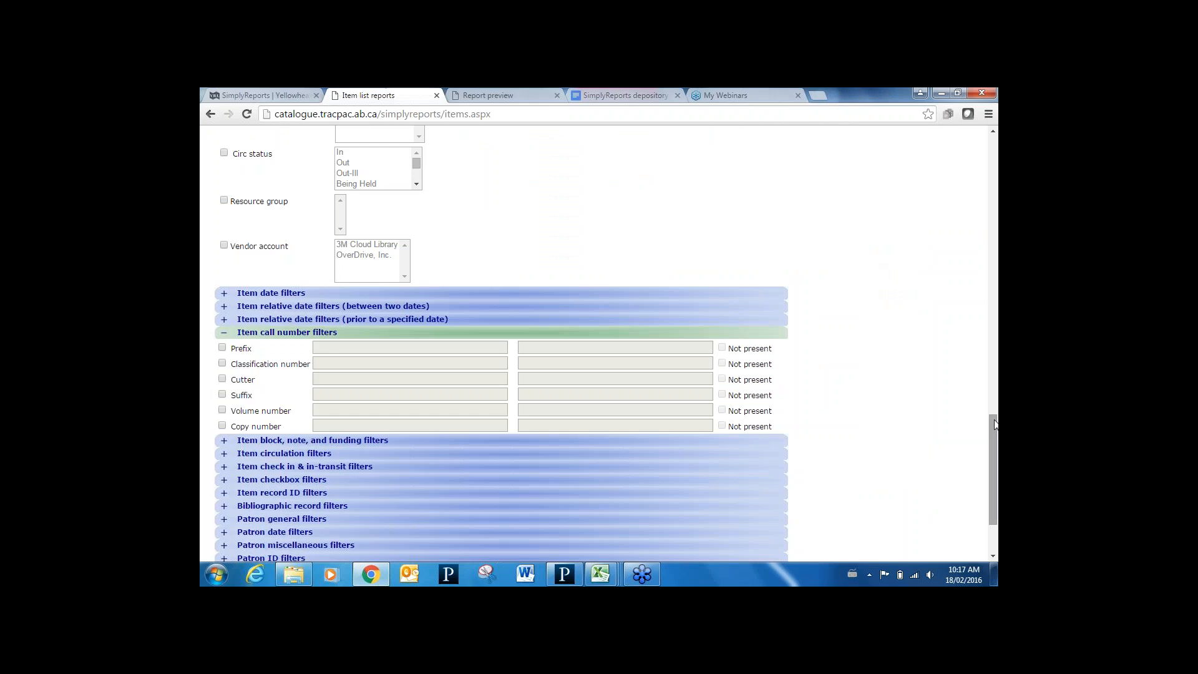
pyautogui.moveTo(993, 449); pyautogui.dragTo(994, 128)
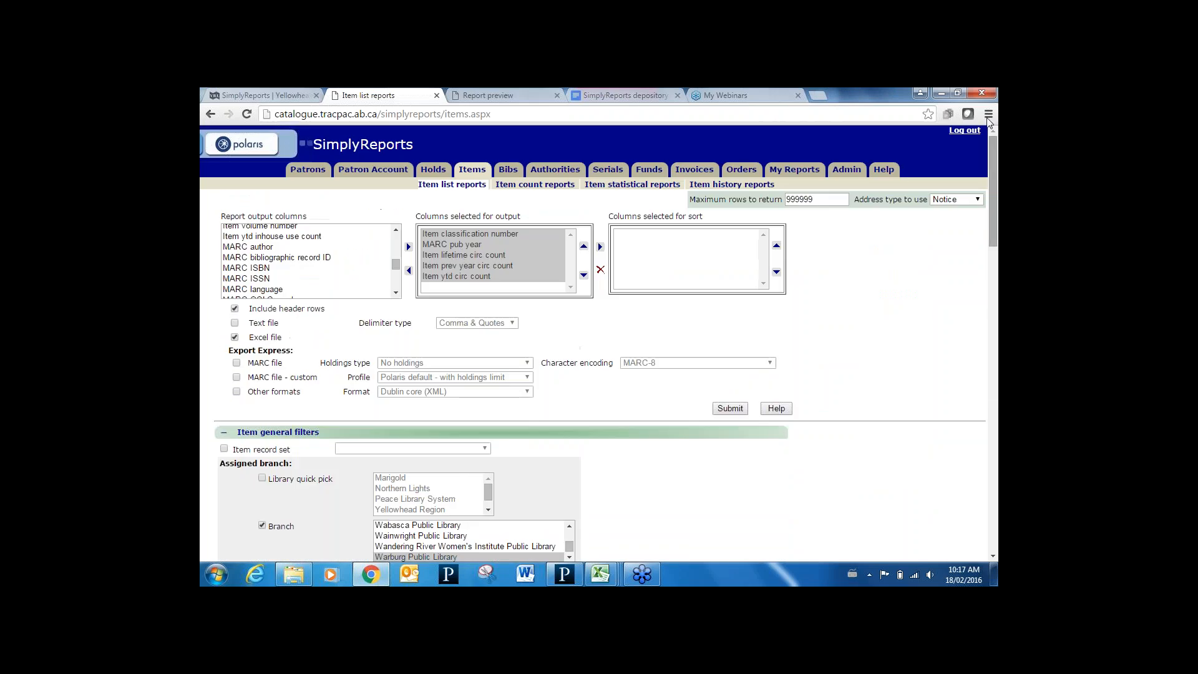
pyautogui.click(477, 186)
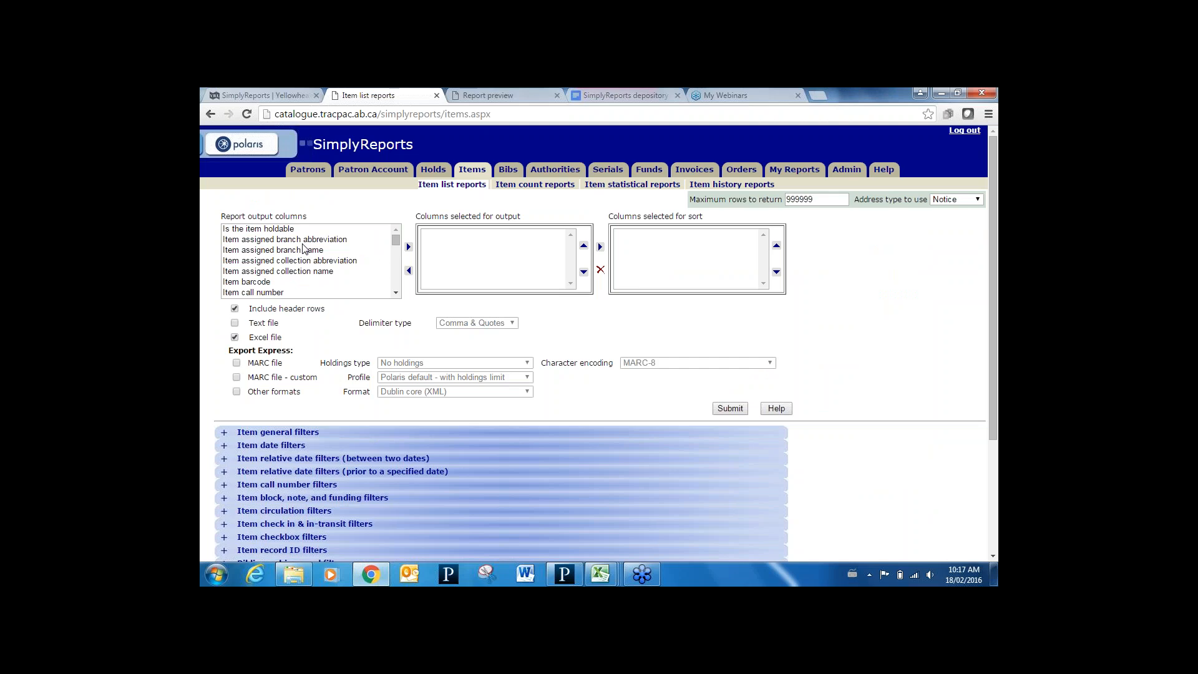
pyautogui.click(396, 293)
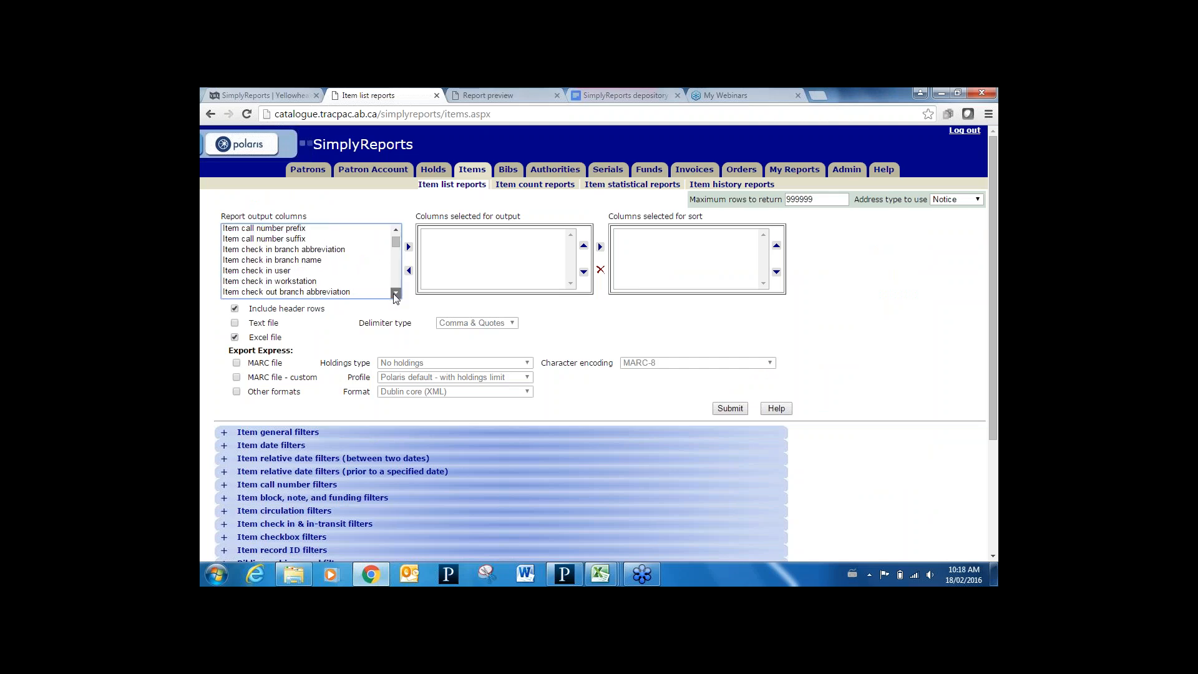
pyautogui.moveTo(395, 293); pyautogui.dragTo(396, 294)
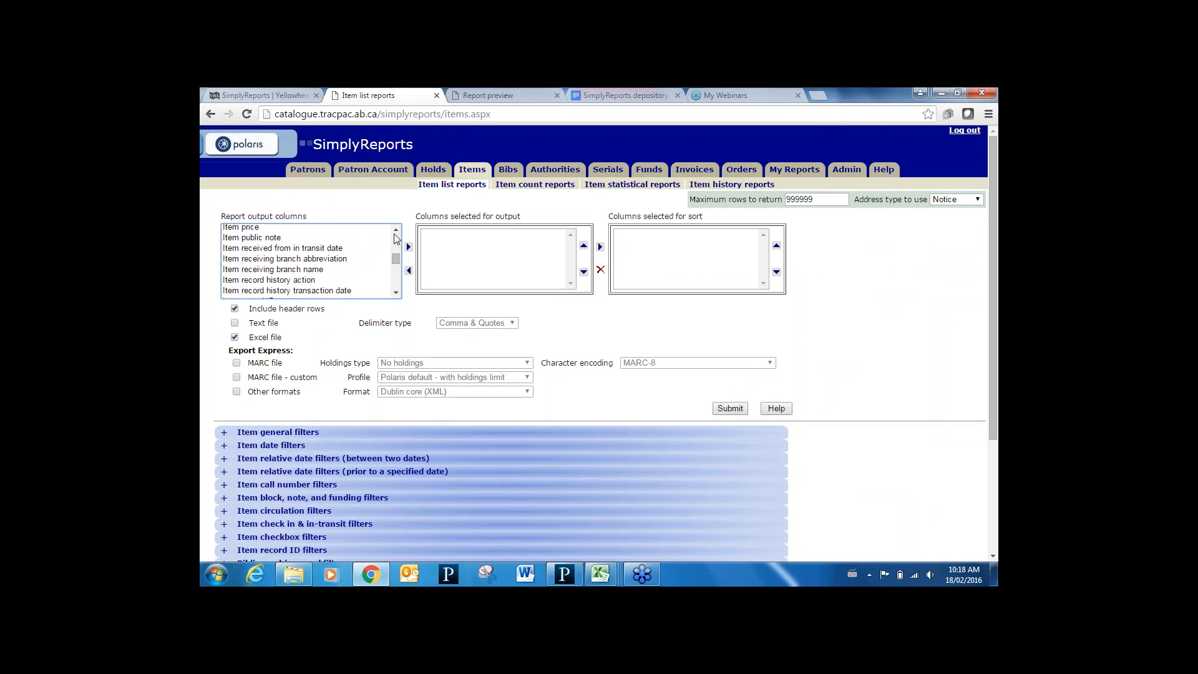
pyautogui.moveTo(396, 232); pyautogui.dragTo(395, 232)
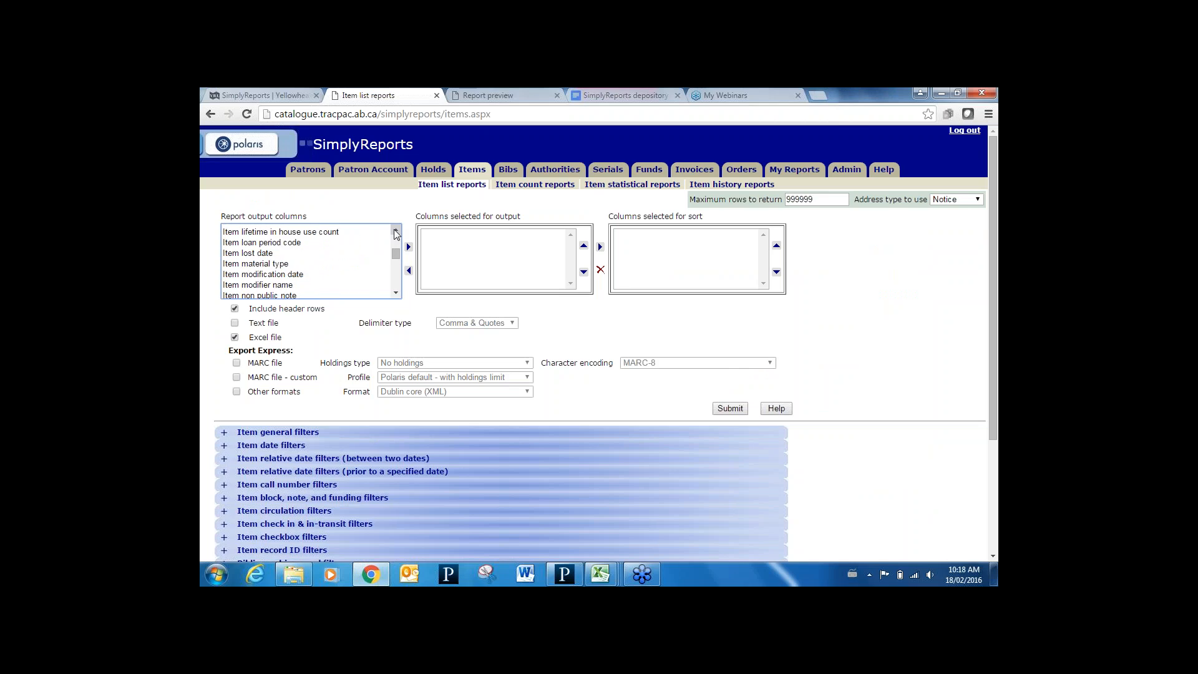
pyautogui.click(291, 265)
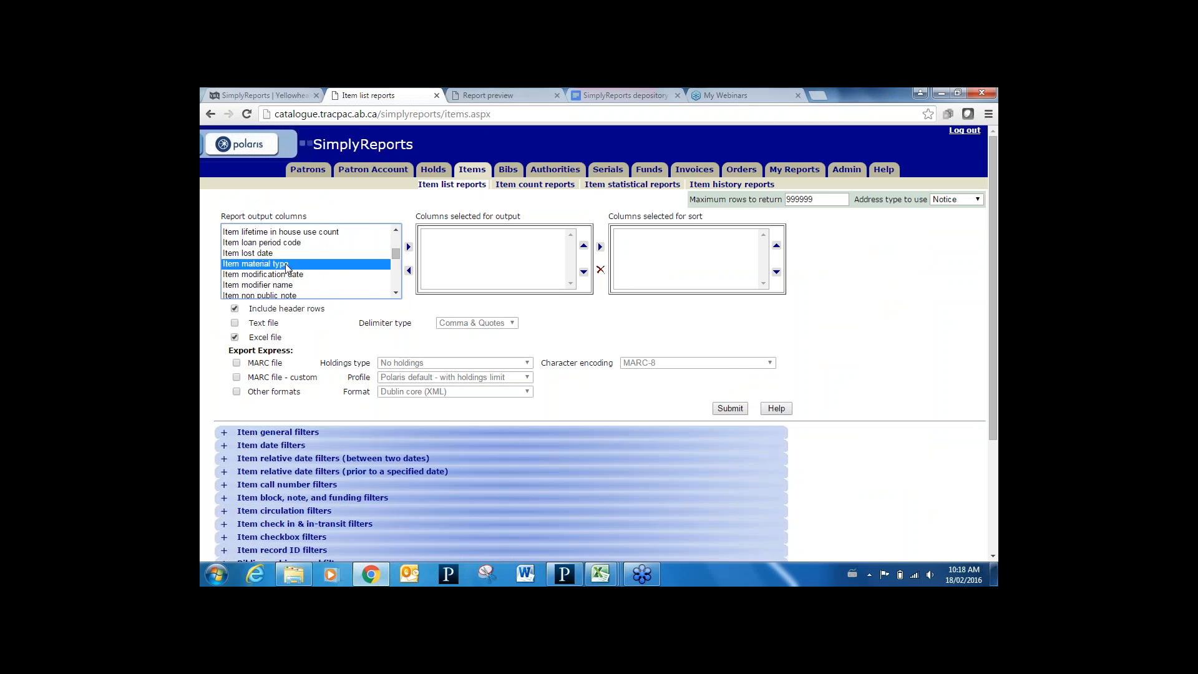
pyautogui.click(408, 247)
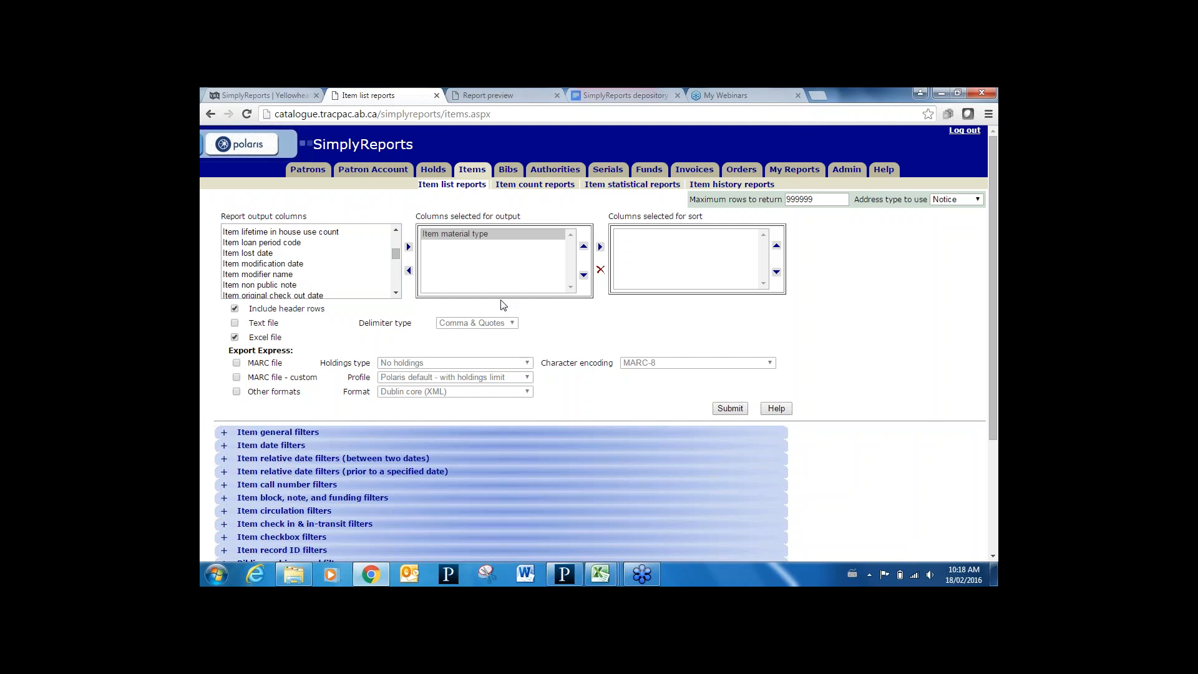
# Add Item circ status, Item creation date and Item last circ status change date to the output
pyautogui.click(395, 229)
pyautogui.moveTo(395, 230); pyautogui.dragTo(396, 231)
pyautogui.click(276, 249)
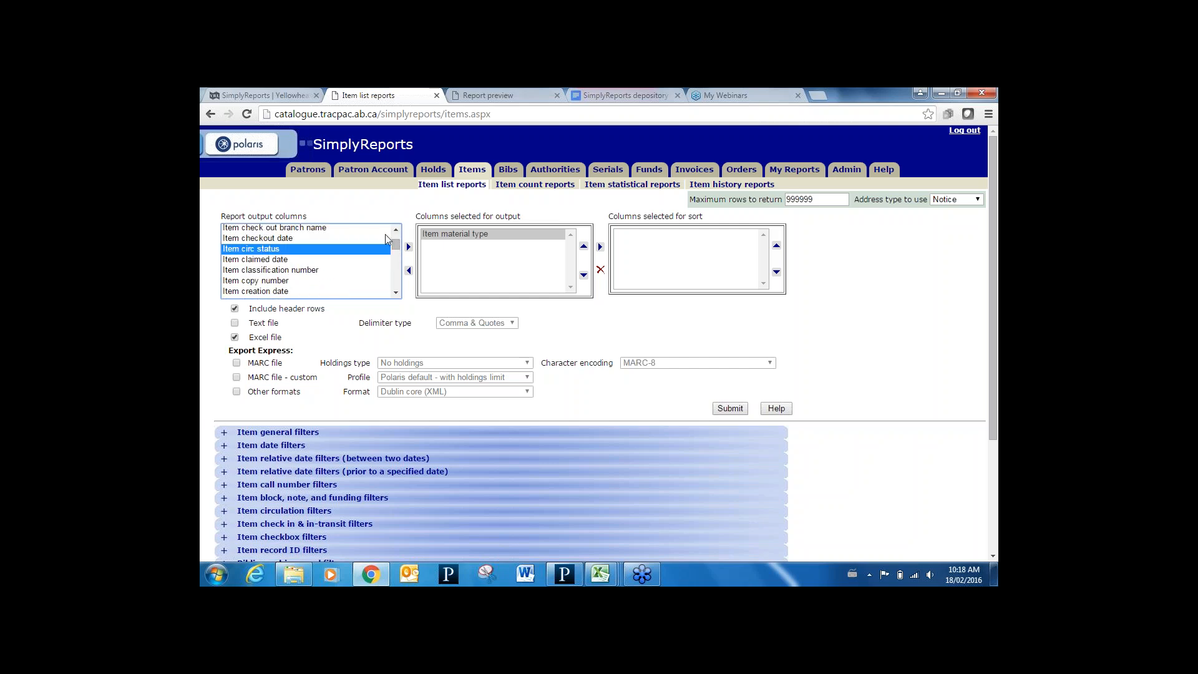
pyautogui.click(408, 247)
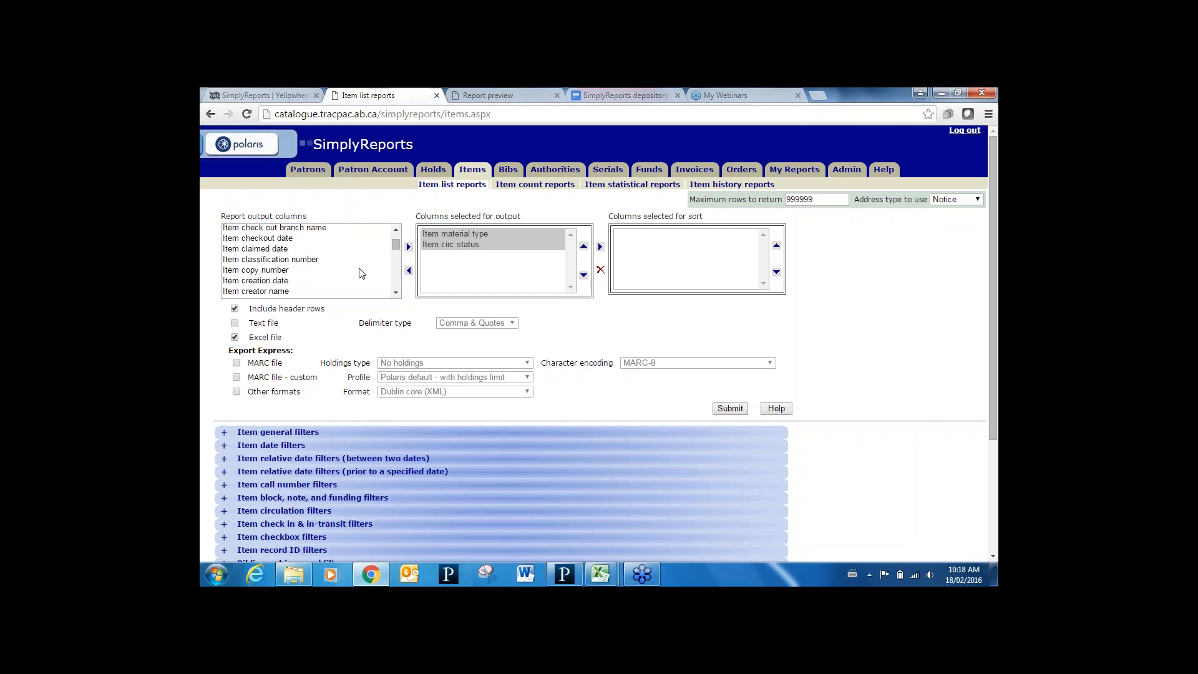
pyautogui.click(287, 282)
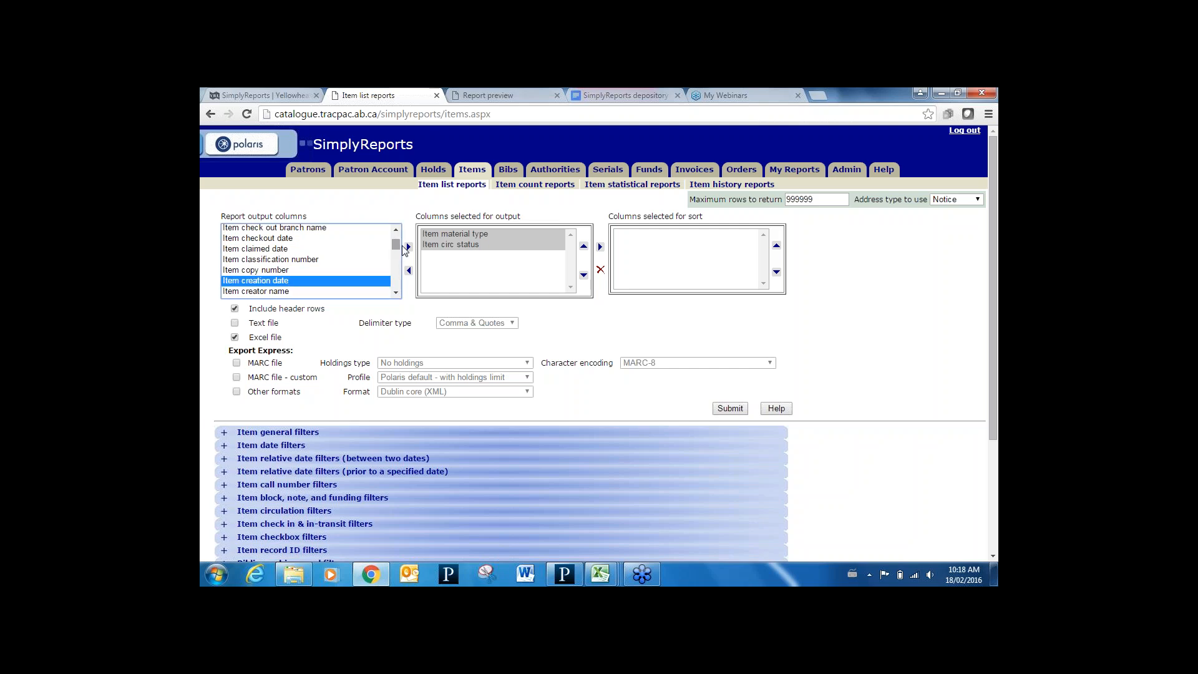
pyautogui.click(408, 247)
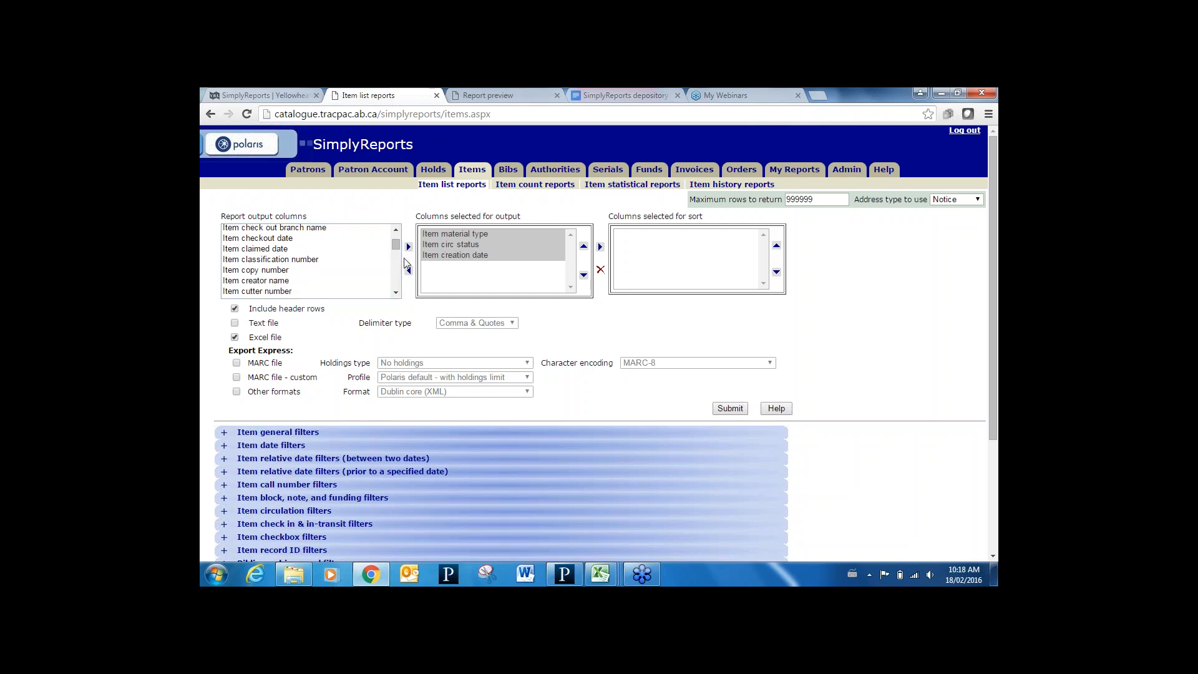
pyautogui.click(395, 293)
pyautogui.click(395, 292)
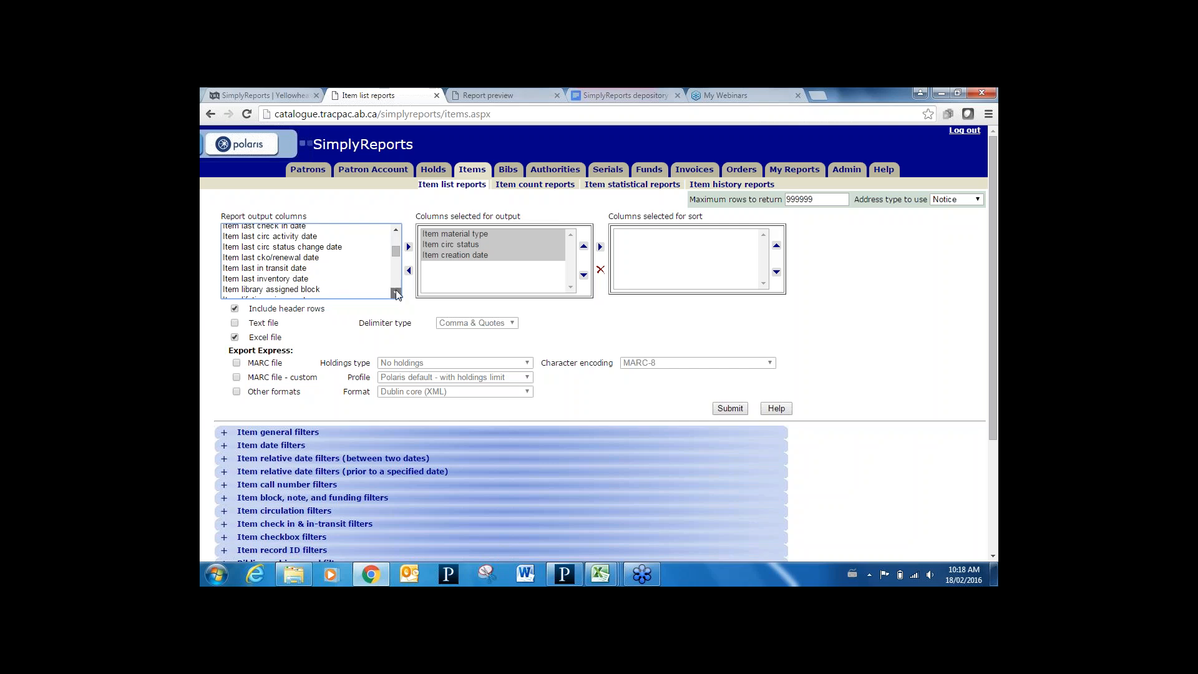
pyautogui.click(326, 248)
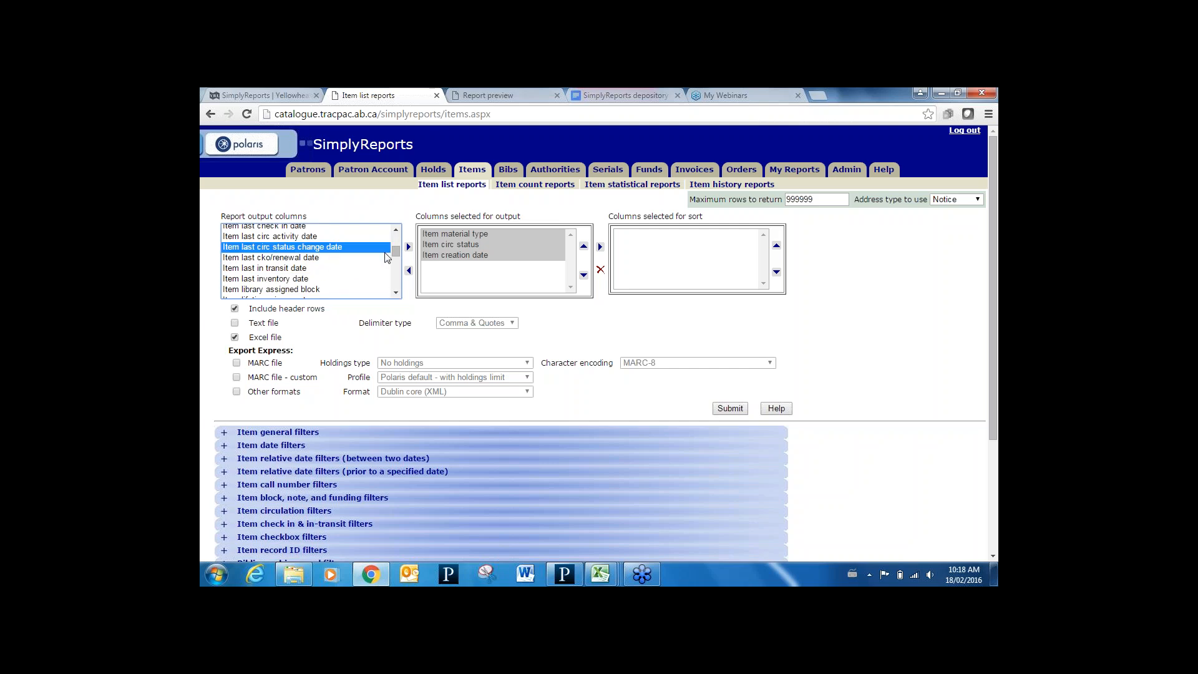
pyautogui.click(409, 247)
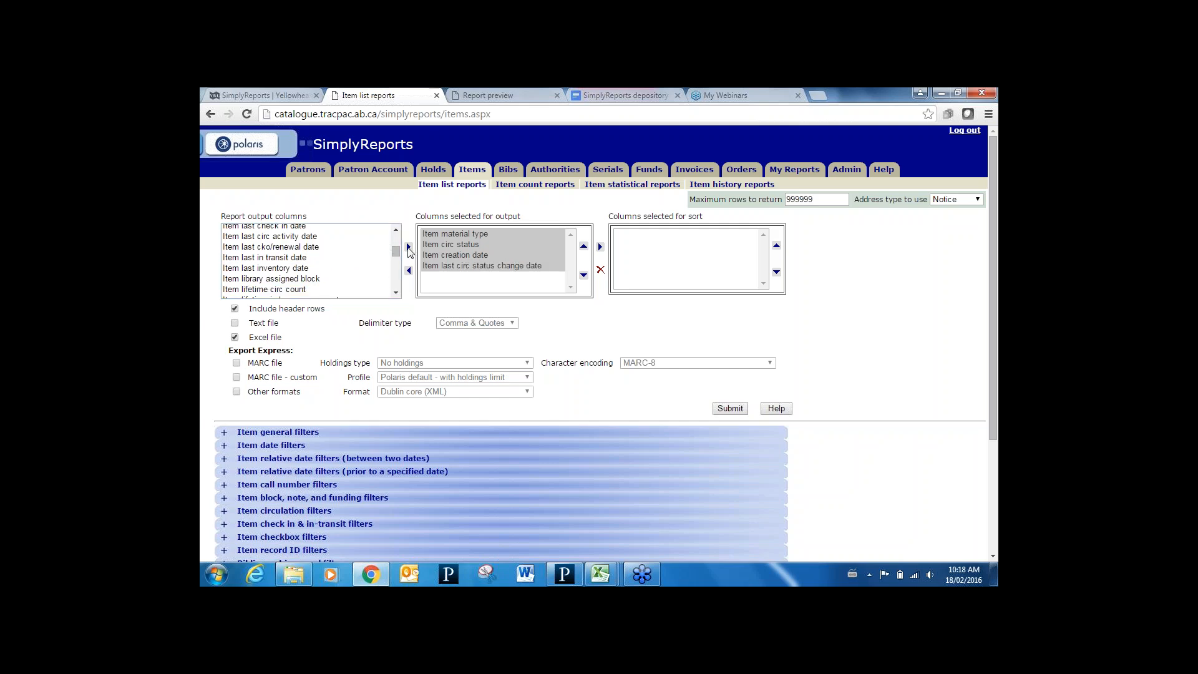
# Add Item lifetime circ count and Item price to the report output columns
pyautogui.click(396, 292)
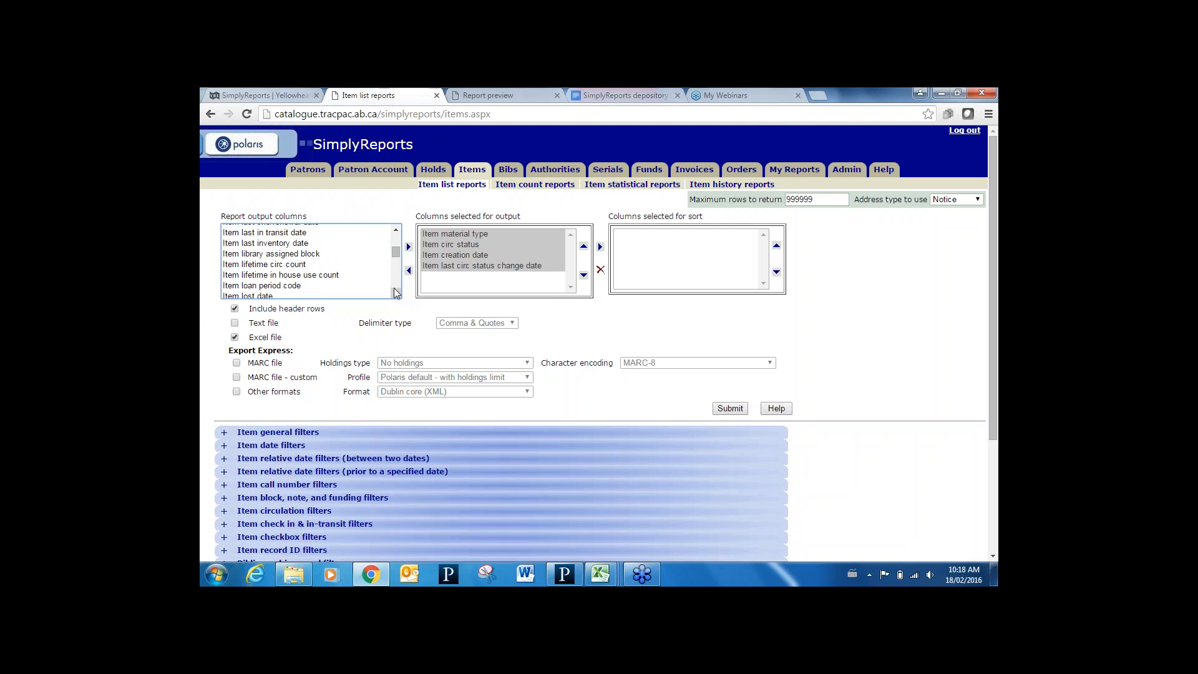
pyautogui.click(306, 265)
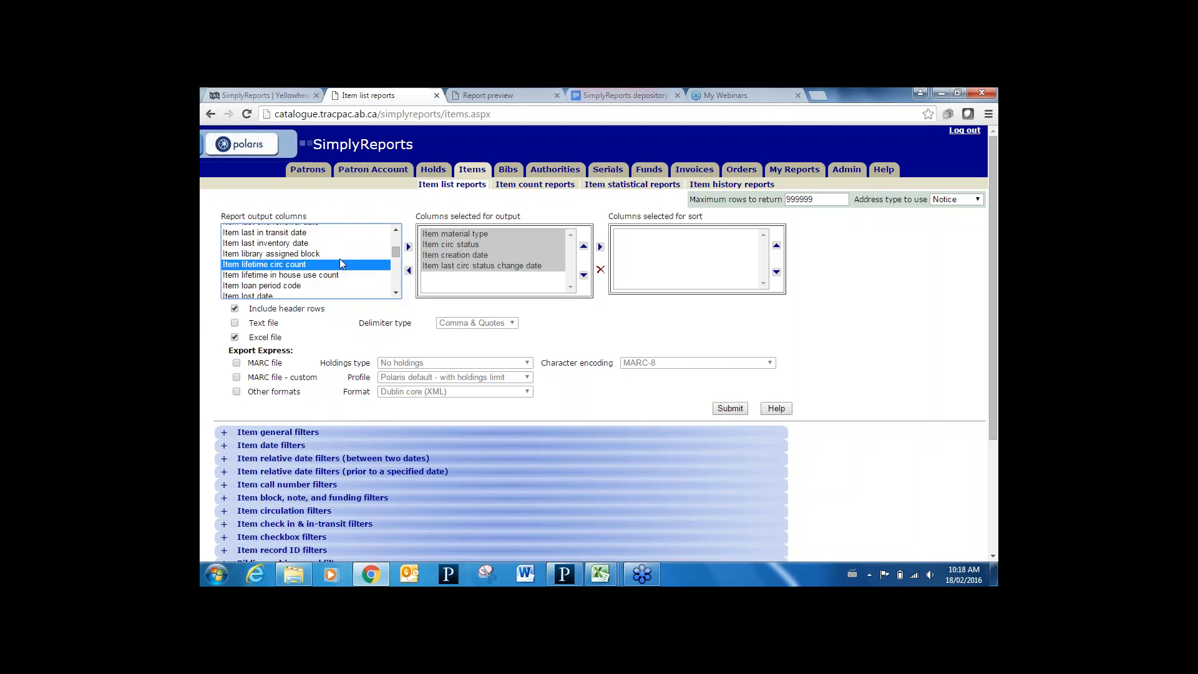
pyautogui.click(409, 247)
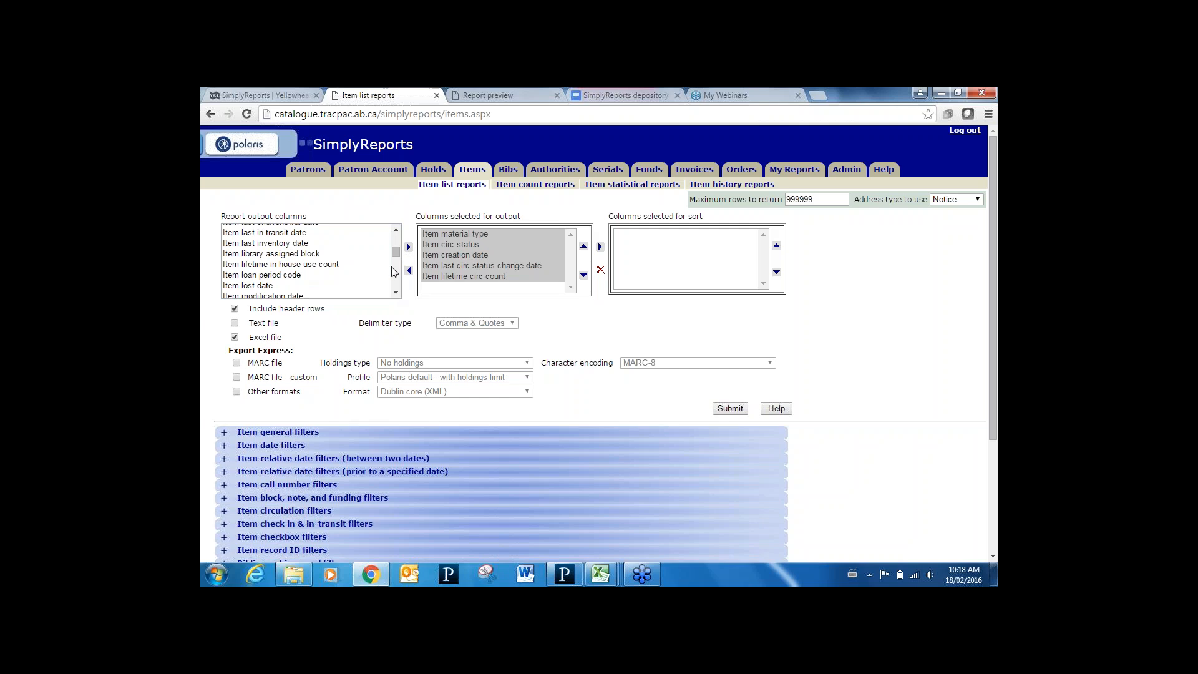
pyautogui.click(395, 292)
pyautogui.click(395, 293)
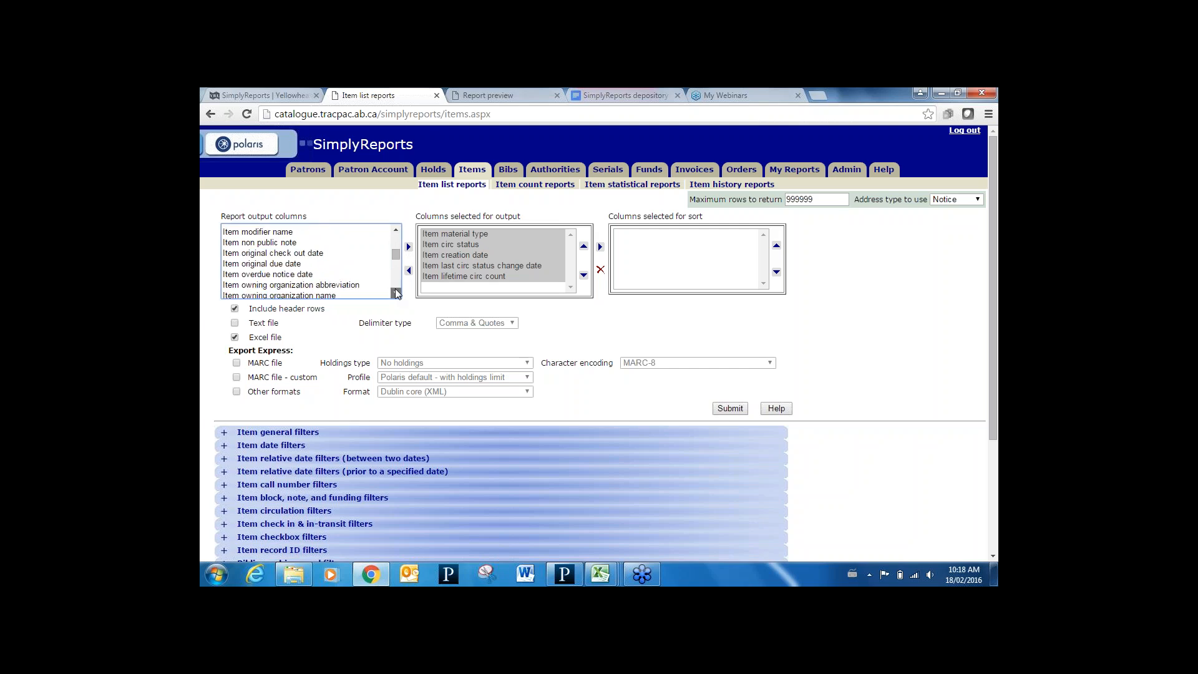
pyautogui.click(396, 293)
pyautogui.click(395, 292)
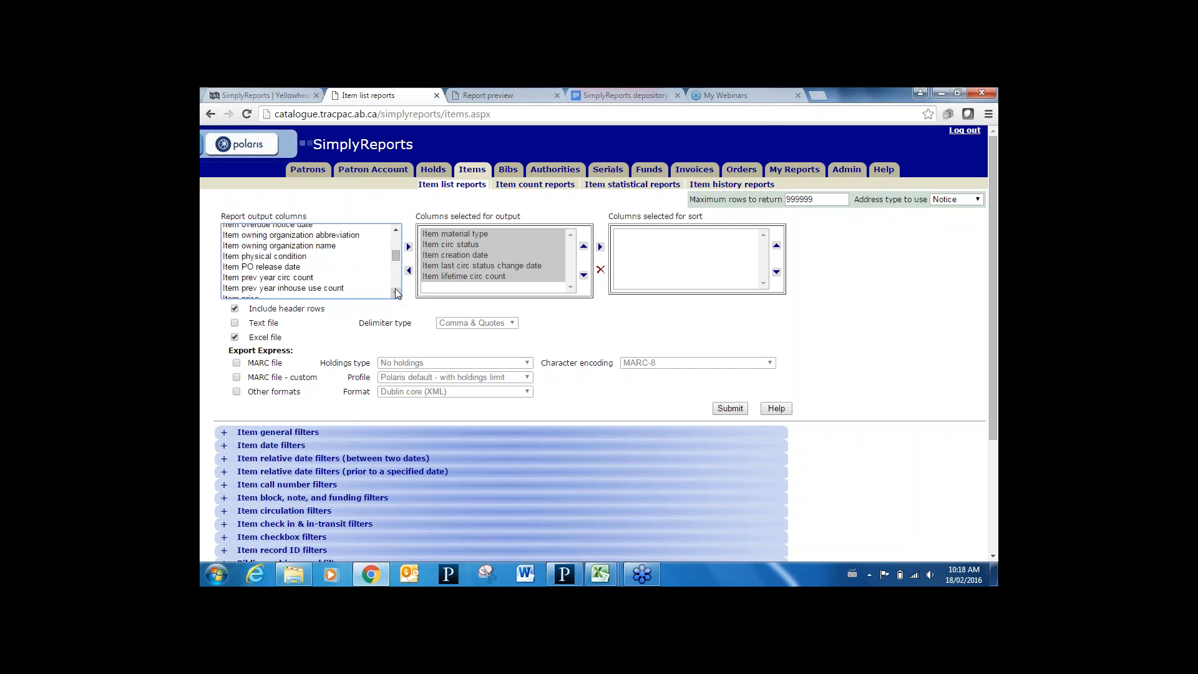
pyautogui.click(395, 293)
pyautogui.click(281, 275)
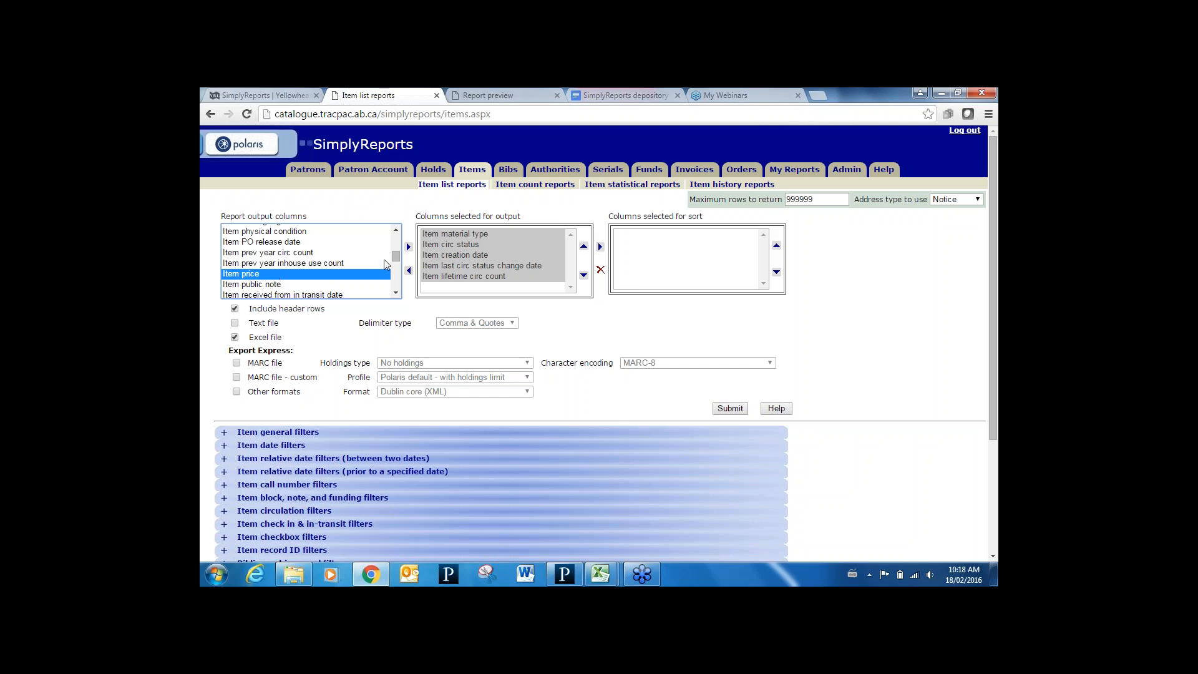
pyautogui.click(409, 247)
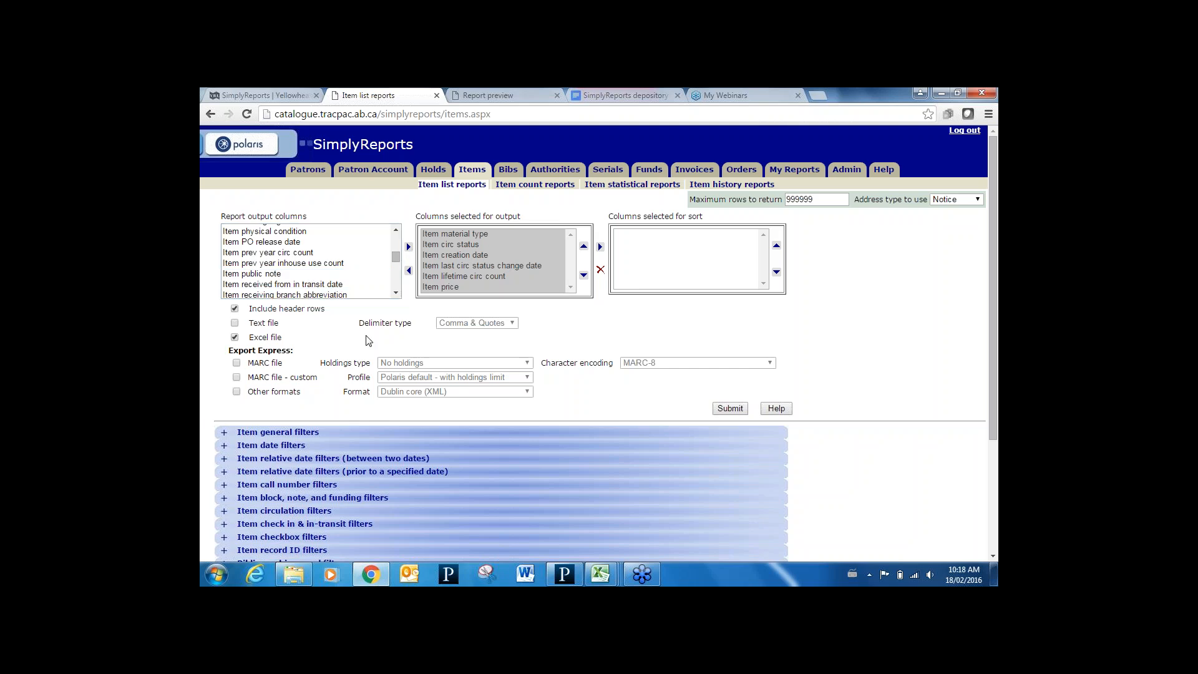
pyautogui.click(225, 432)
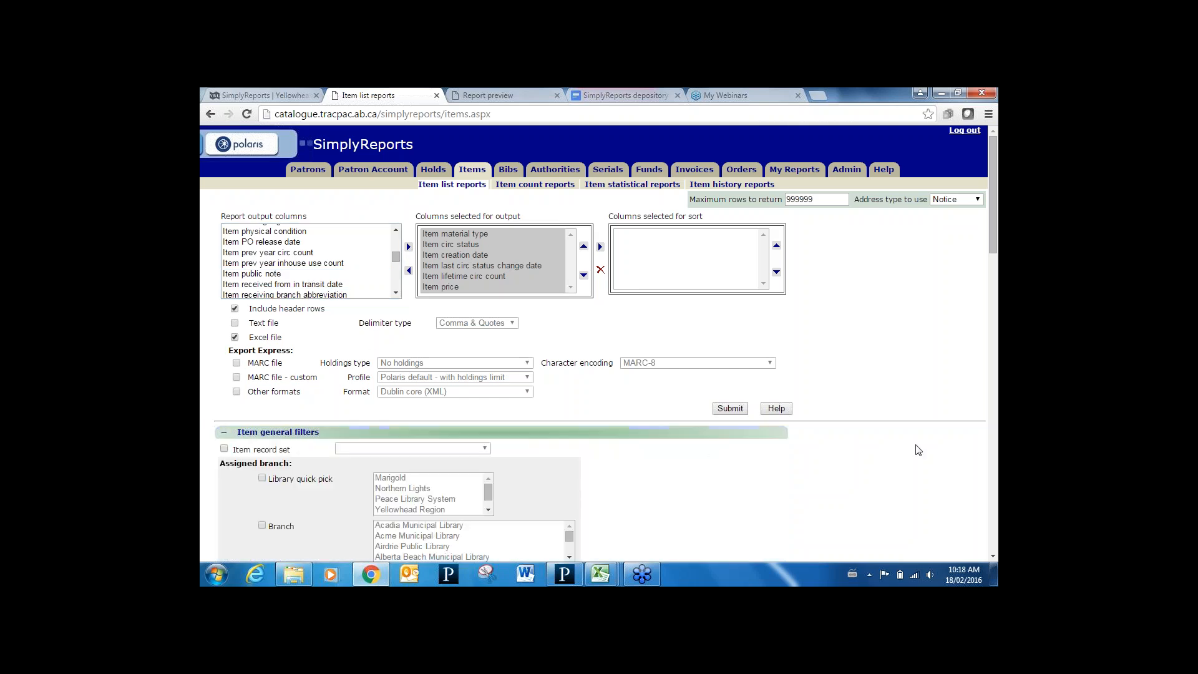
# Filter the report by branch to Breton Public Library
pyautogui.click(993, 557)
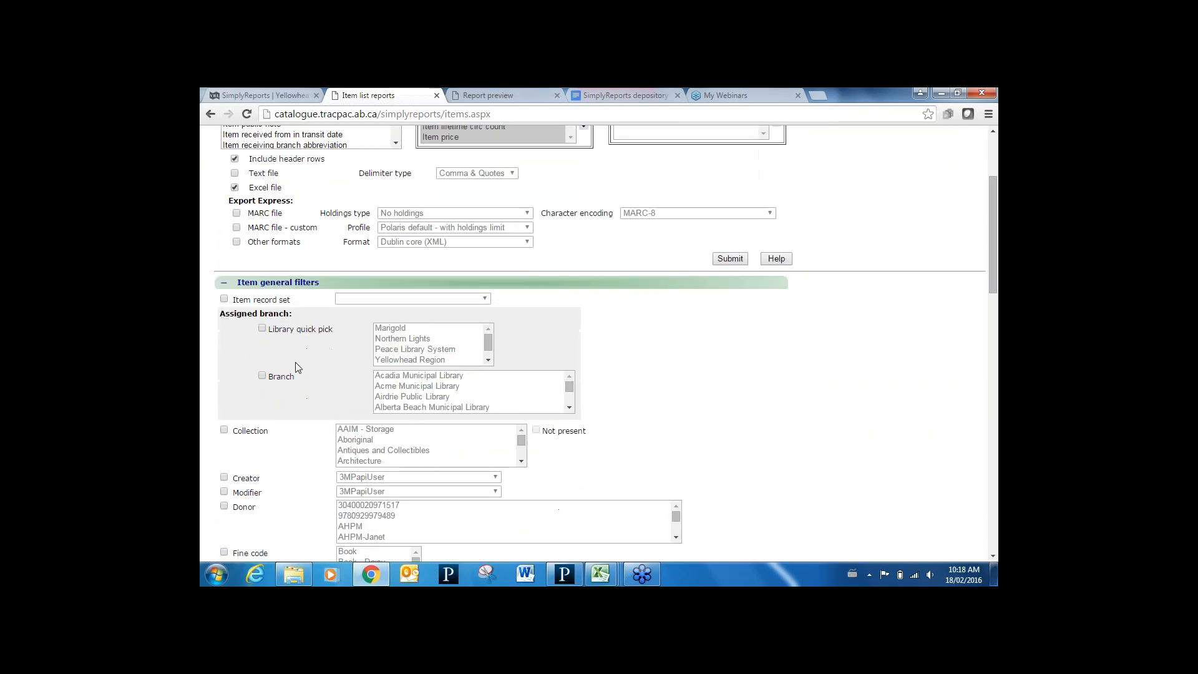
pyautogui.click(262, 376)
pyautogui.click(399, 390)
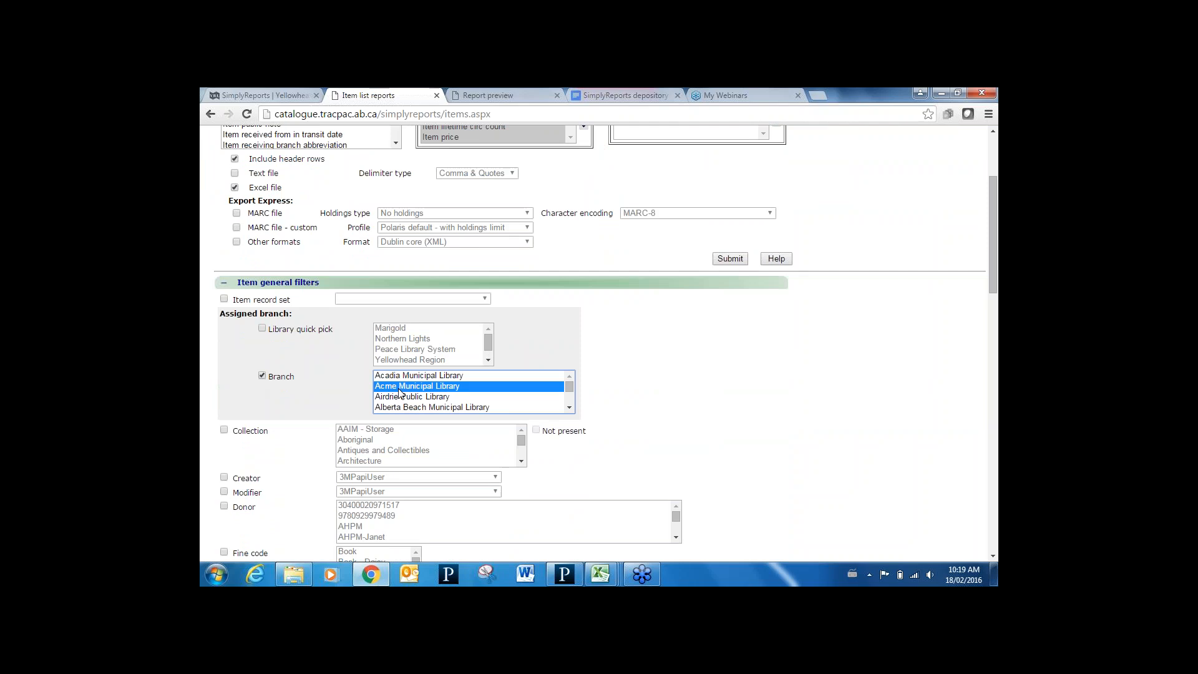
pyautogui.press('Down')
pyautogui.press('Down')
pyautogui.press('Down')
pyautogui.press('Down')
pyautogui.press('Down')
pyautogui.press('Down')
pyautogui.press('Down')
pyautogui.press('Down')
pyautogui.press('Down')
pyautogui.press('Down')
pyautogui.press('Down')
pyautogui.press('Down')
pyautogui.press('Down')
pyautogui.press('Down')
pyautogui.press('Down')
pyautogui.press('Down')
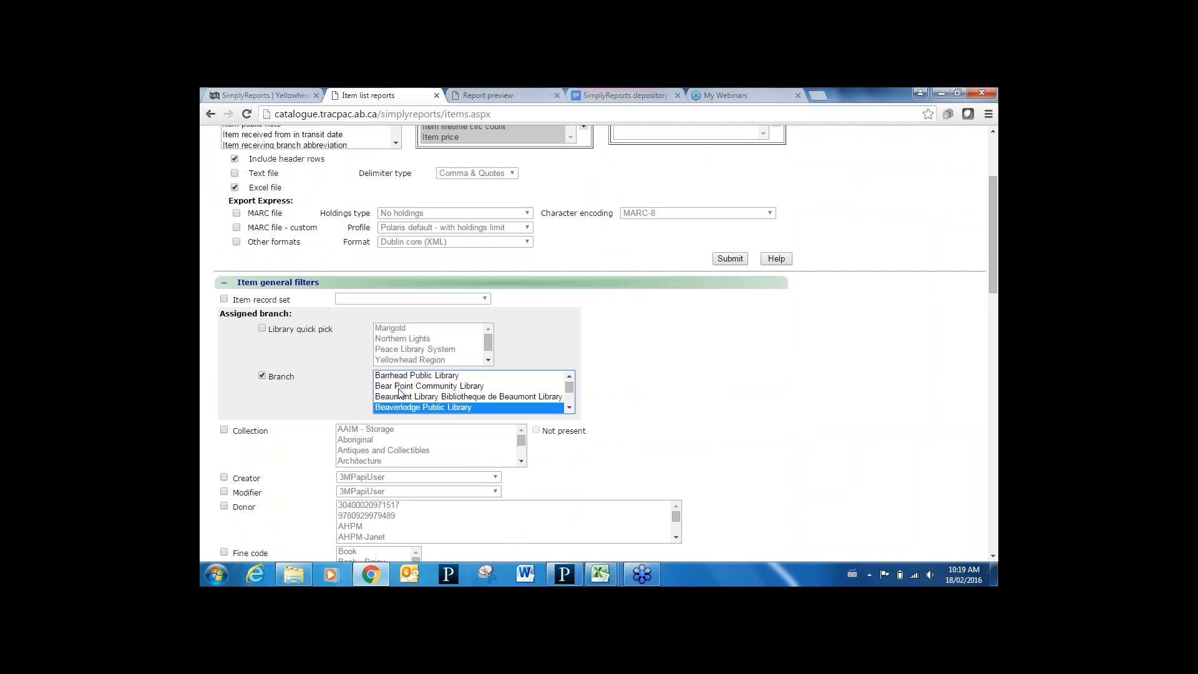
pyautogui.press('Down')
pyautogui.press('Down')
pyautogui.press('Down')
pyautogui.press('Down')
pyautogui.press('Down')
pyautogui.press('Down')
pyautogui.press('Down')
pyautogui.press('Down')
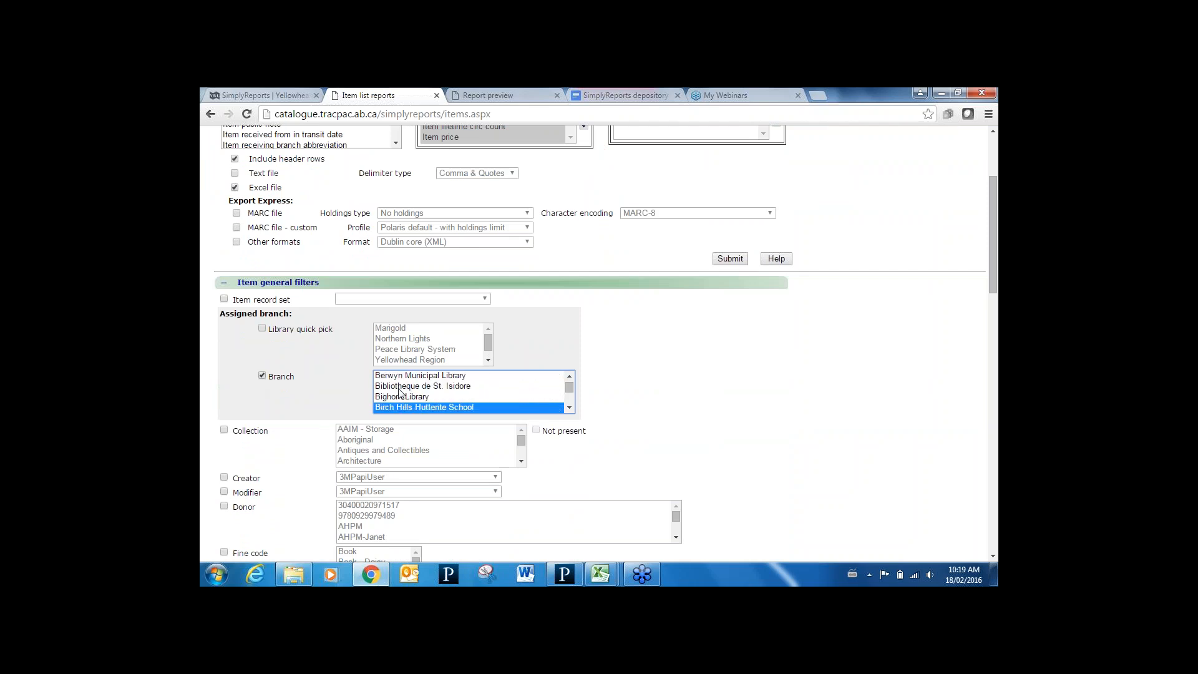
pyautogui.press('Down')
pyautogui.press('Down')
pyautogui.press('Down')
pyautogui.press('Down')
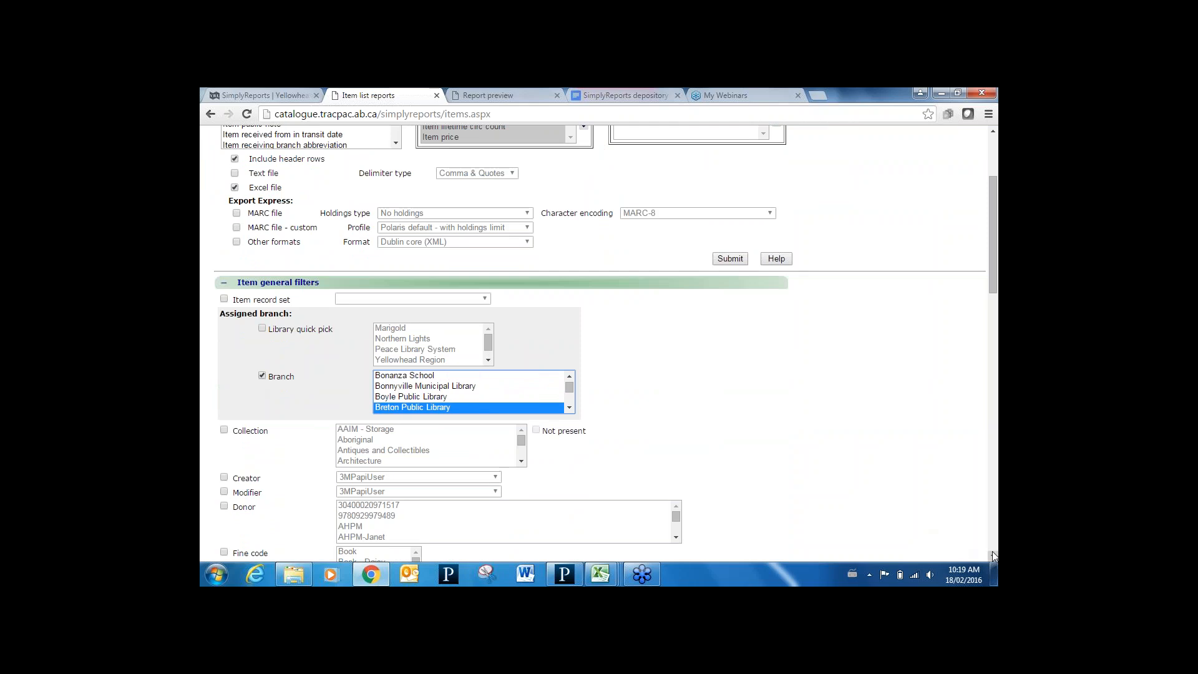
# Limit the report to Final record status
pyautogui.click(994, 557)
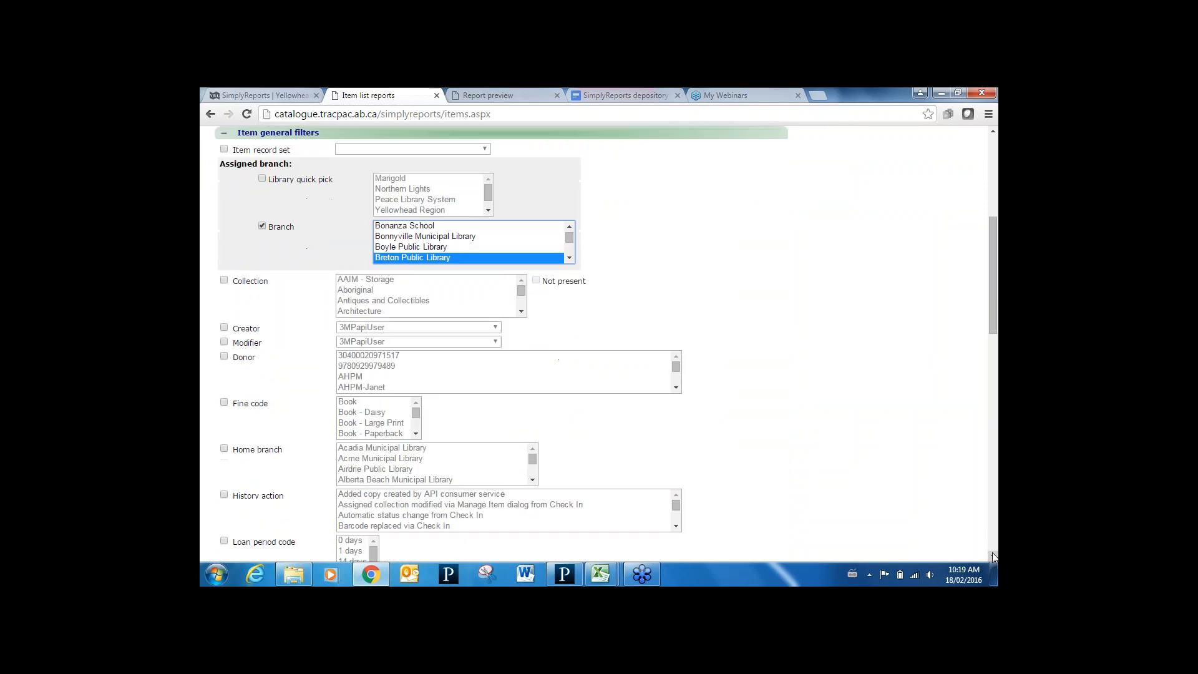
pyautogui.click(994, 557)
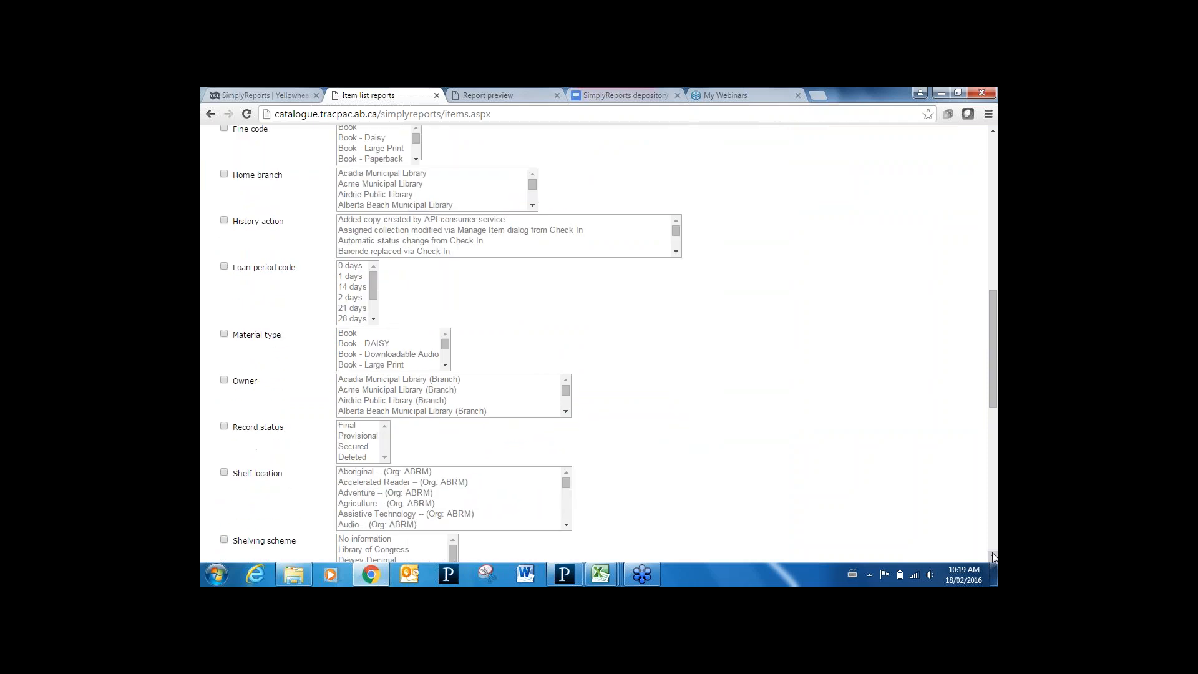
pyautogui.click(224, 426)
pyautogui.click(352, 425)
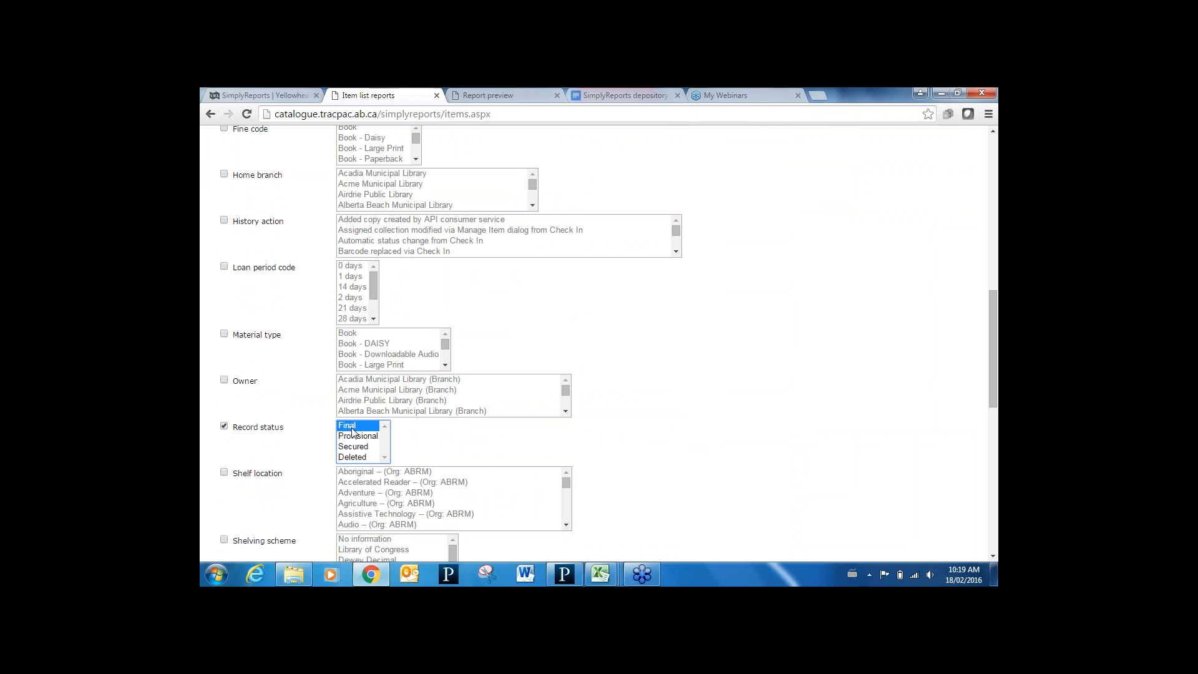
# Include every circulation status from In through Claim Missing Parts and submit the report
pyautogui.click(992, 557)
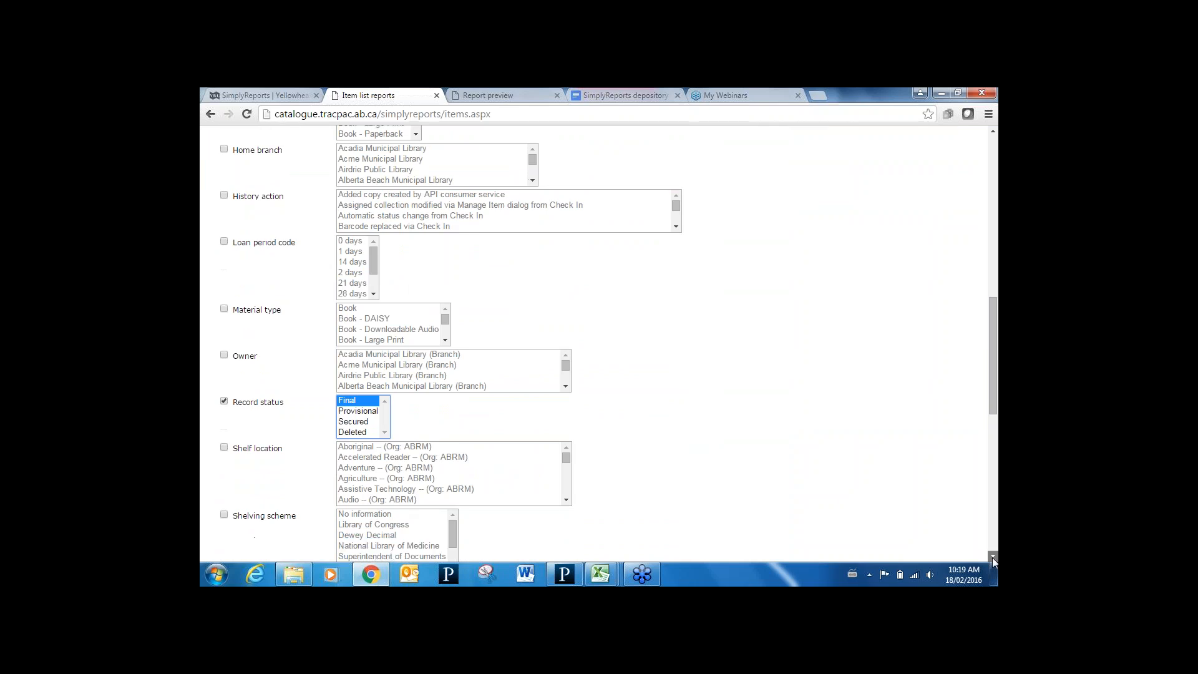
pyautogui.scroll(-4, 992, 556)
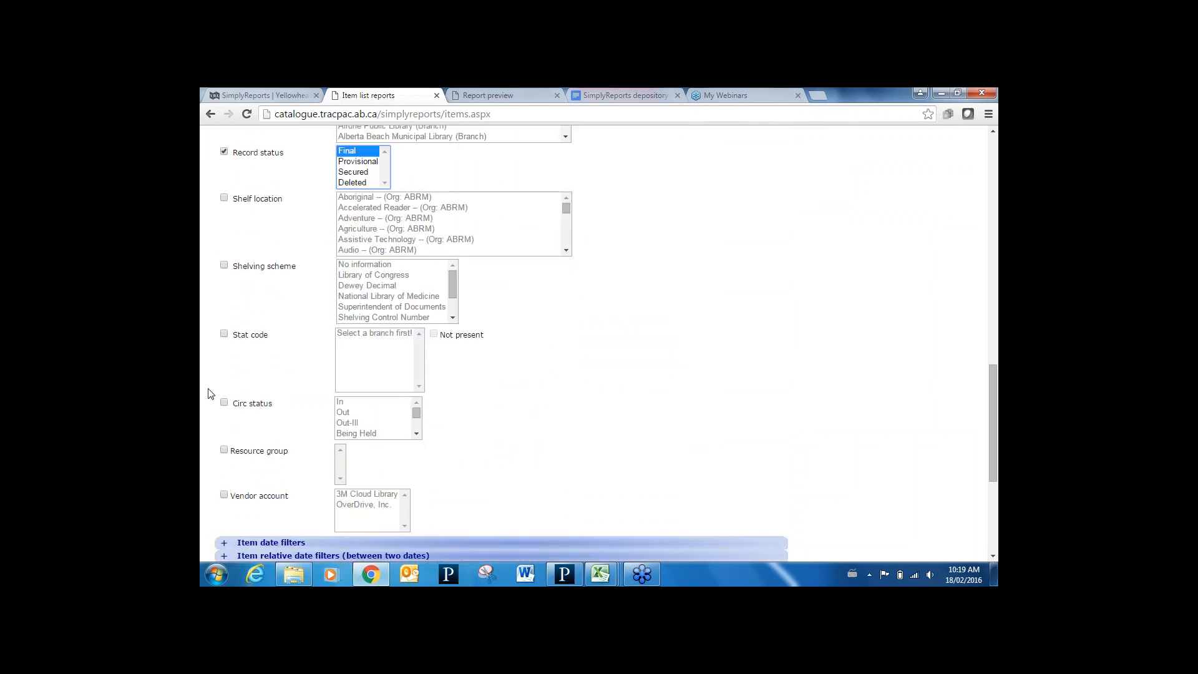
pyautogui.click(225, 403)
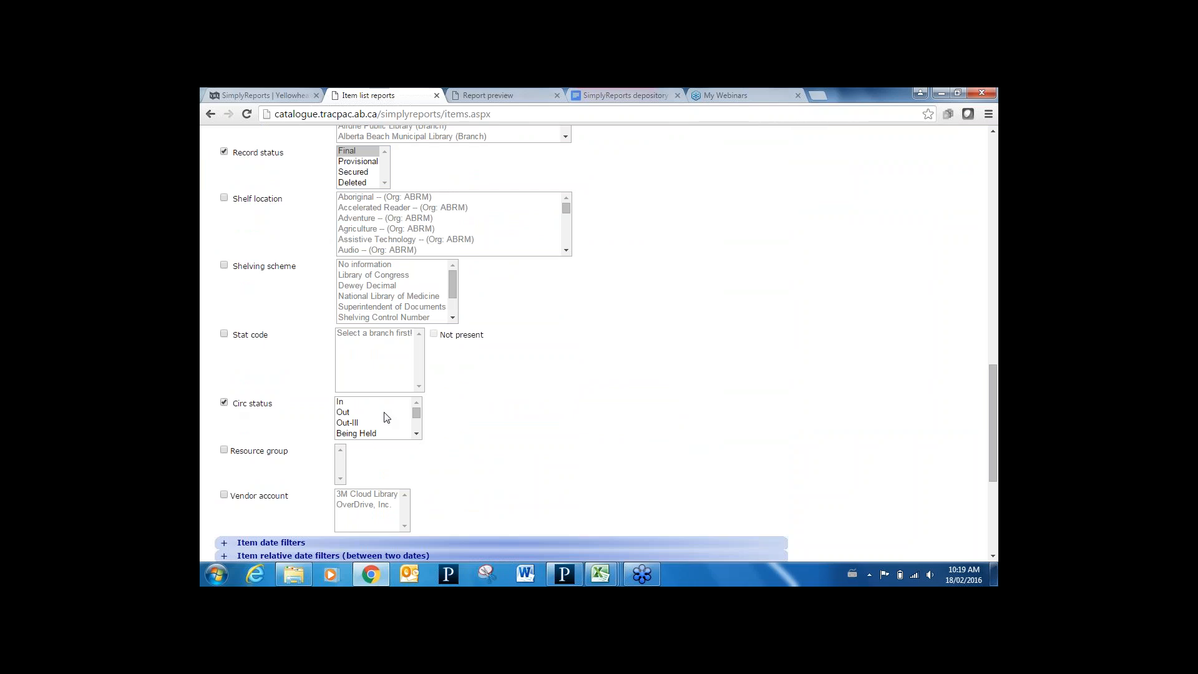
pyautogui.click(383, 403)
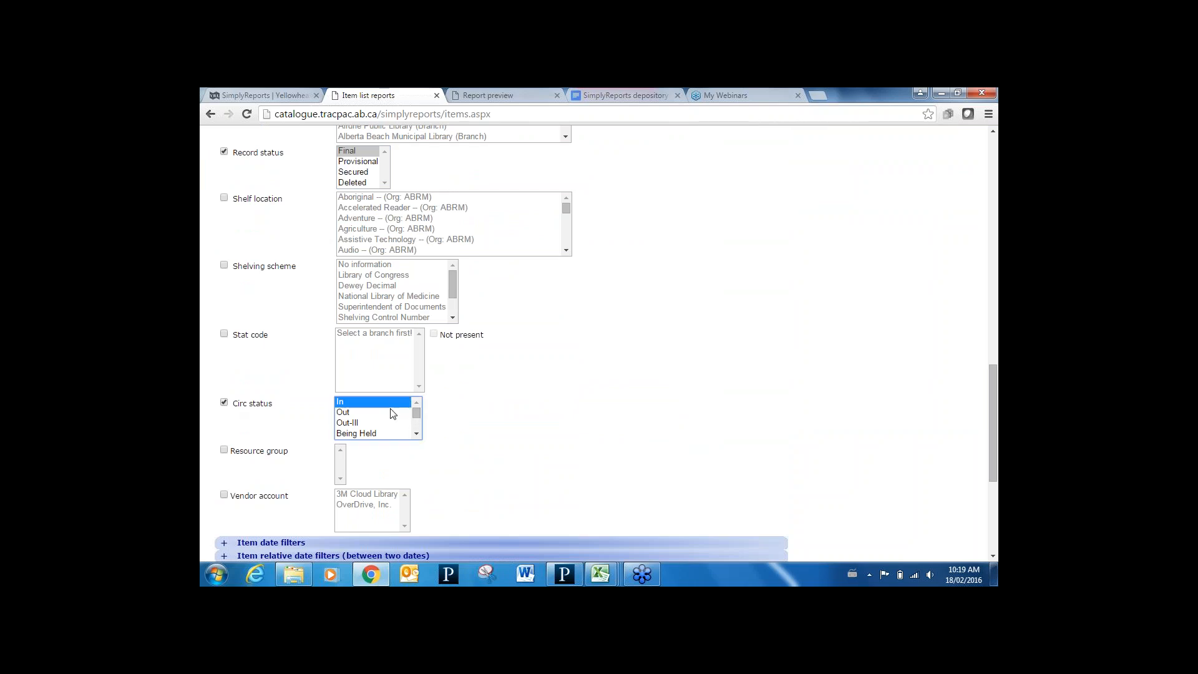
pyautogui.moveTo(418, 414); pyautogui.dragTo(417, 426)
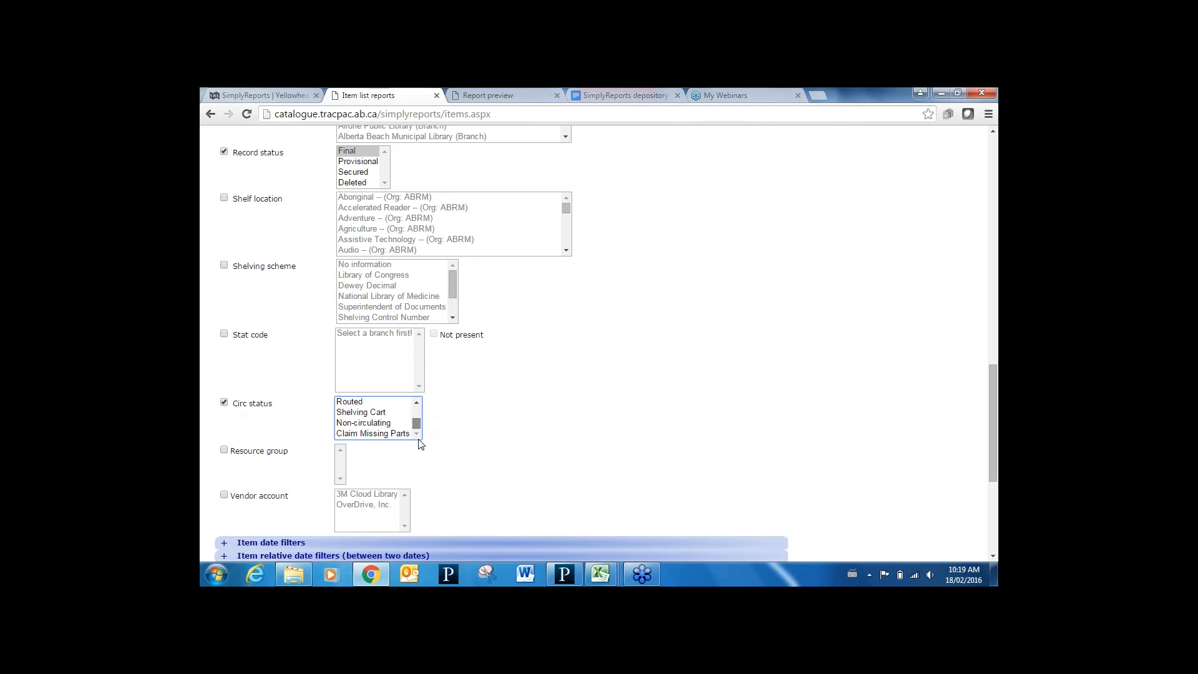
pyautogui.keyDown('shift'); pyautogui.click(373, 436); pyautogui.keyUp('shift')
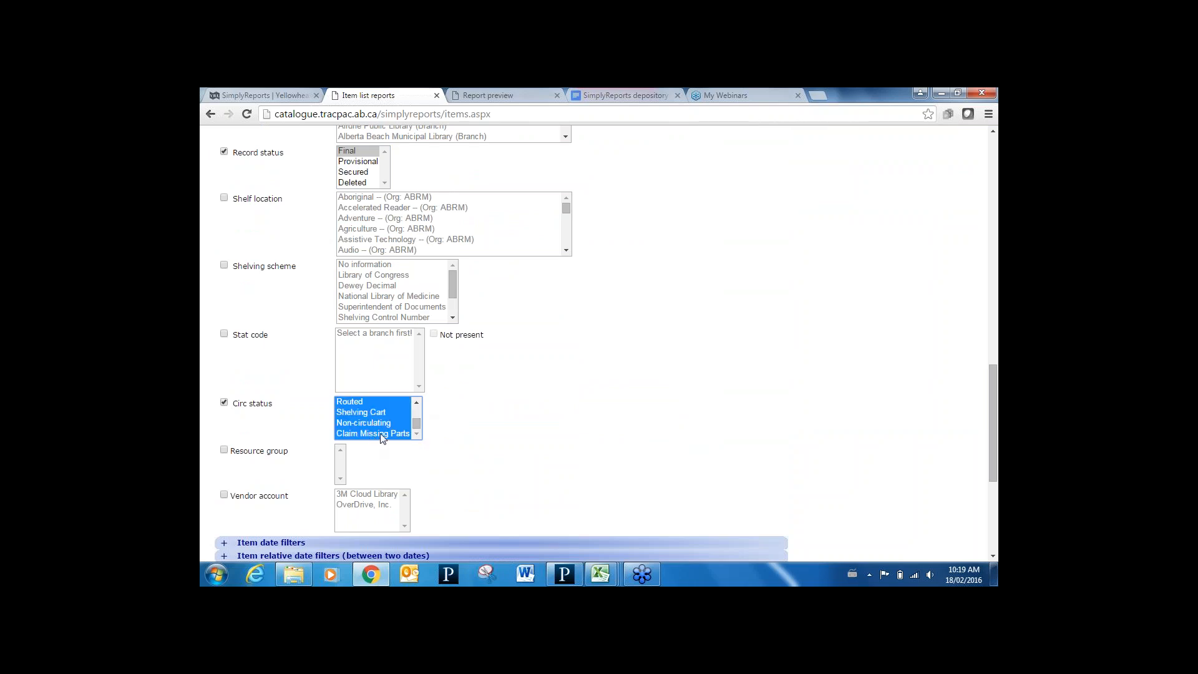
pyautogui.moveTo(993, 458); pyautogui.dragTo(993, 522)
pyautogui.click(232, 498)
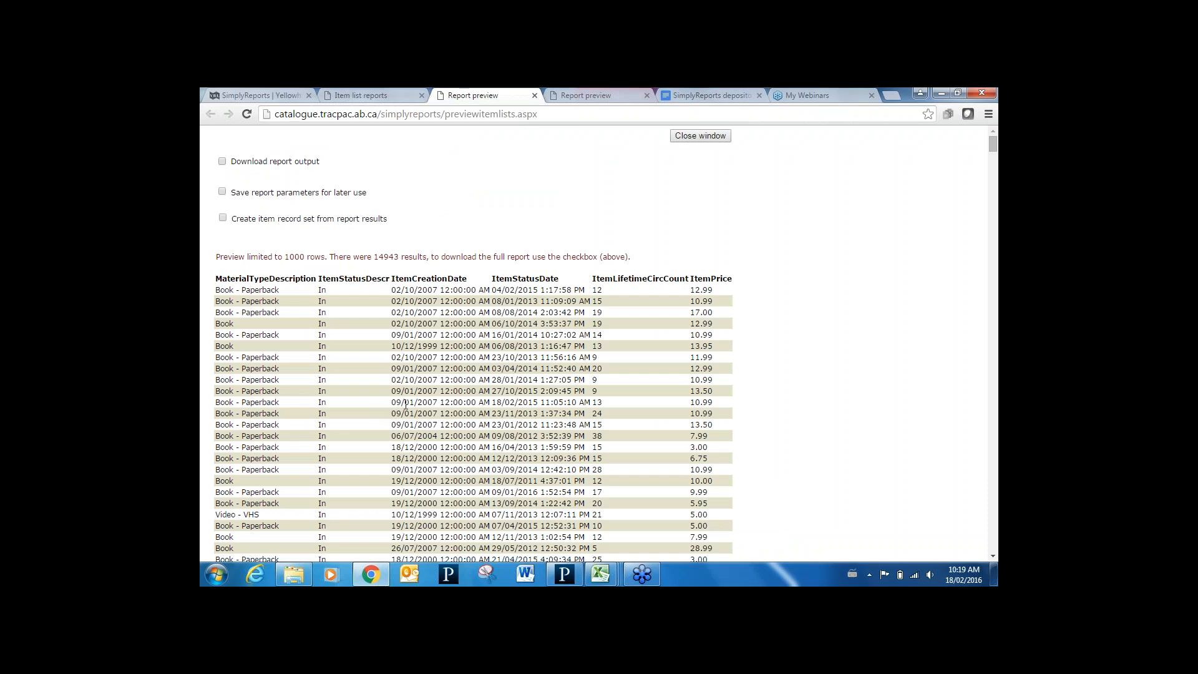
# Tick 'Download report output' and download the full report file
pyautogui.click(222, 161)
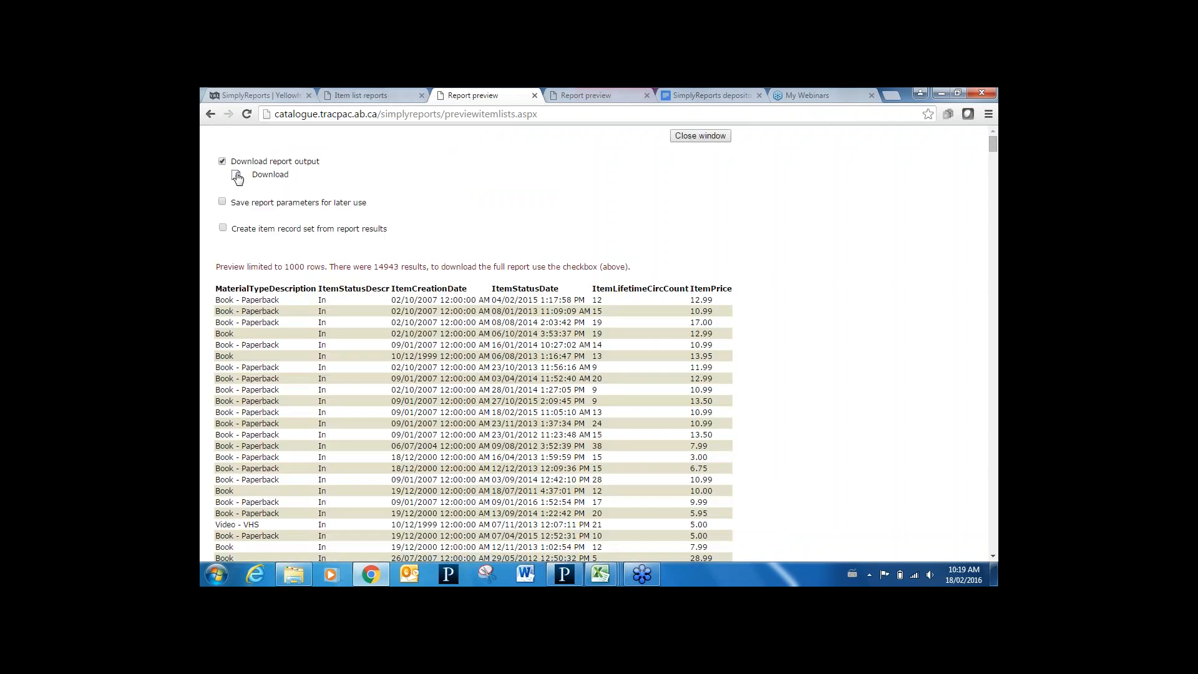
pyautogui.click(235, 175)
# Open ItemLists_272334 in Excel despite the format warning and widen the ItemCreationDate column C
pyautogui.moveTo(605, 581)
pyautogui.click(649, 518)
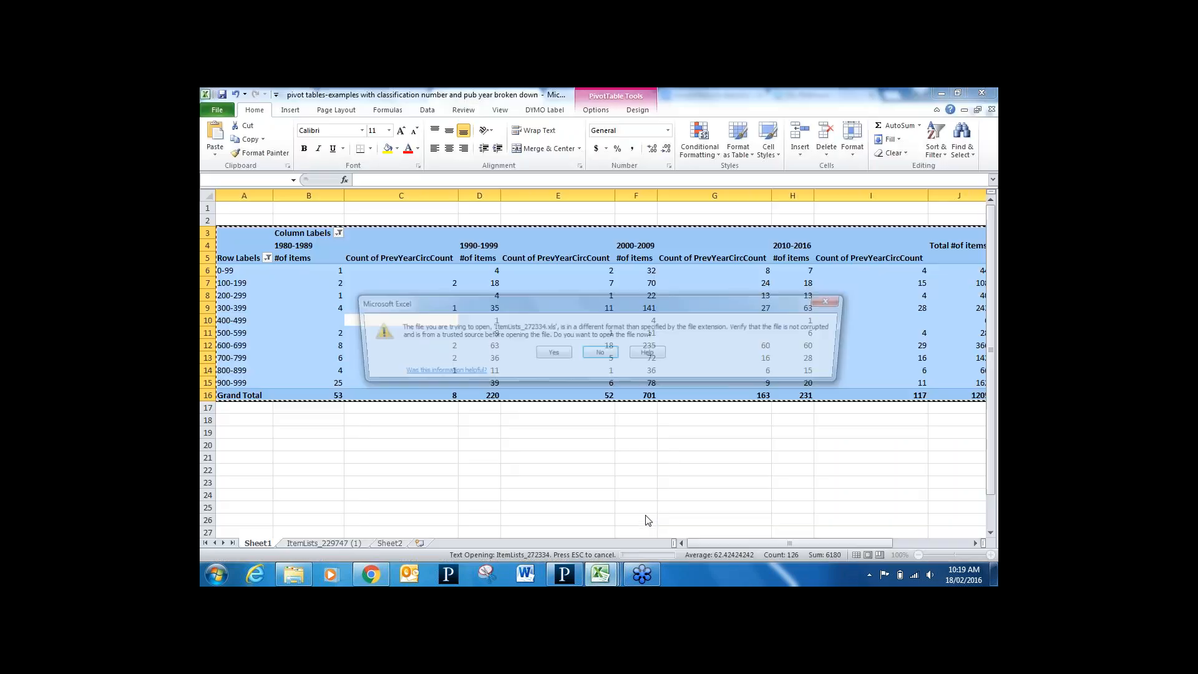
pyautogui.click(551, 354)
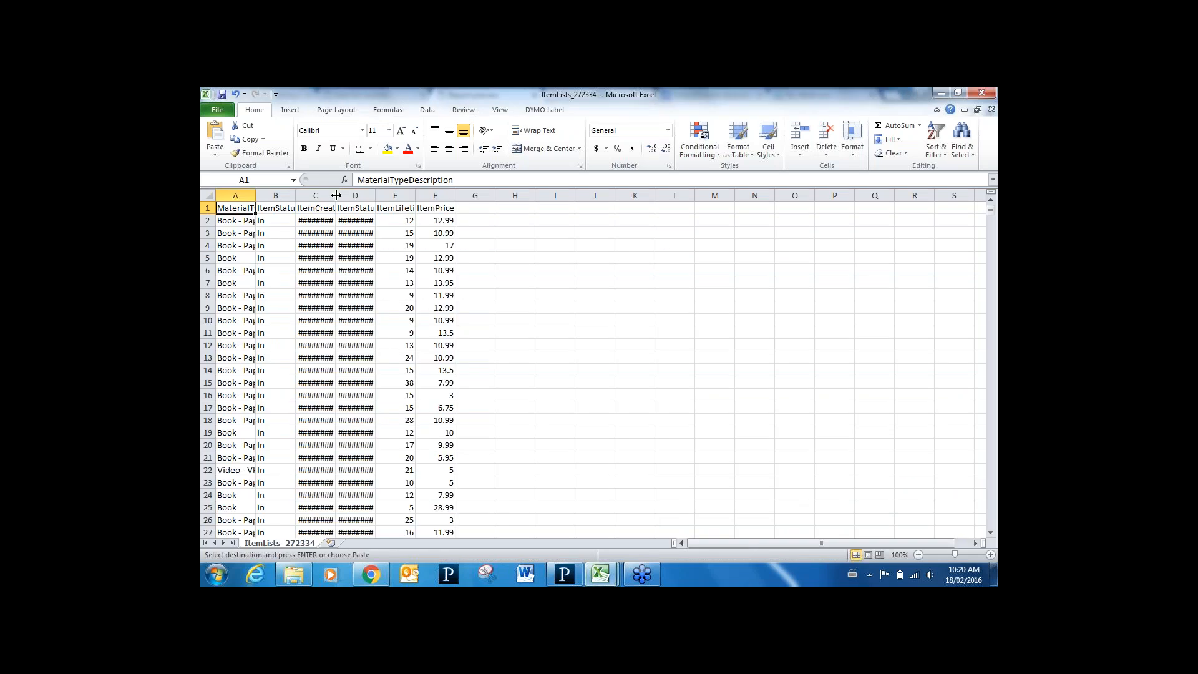
pyautogui.moveTo(335, 196); pyautogui.dragTo(510, 191)
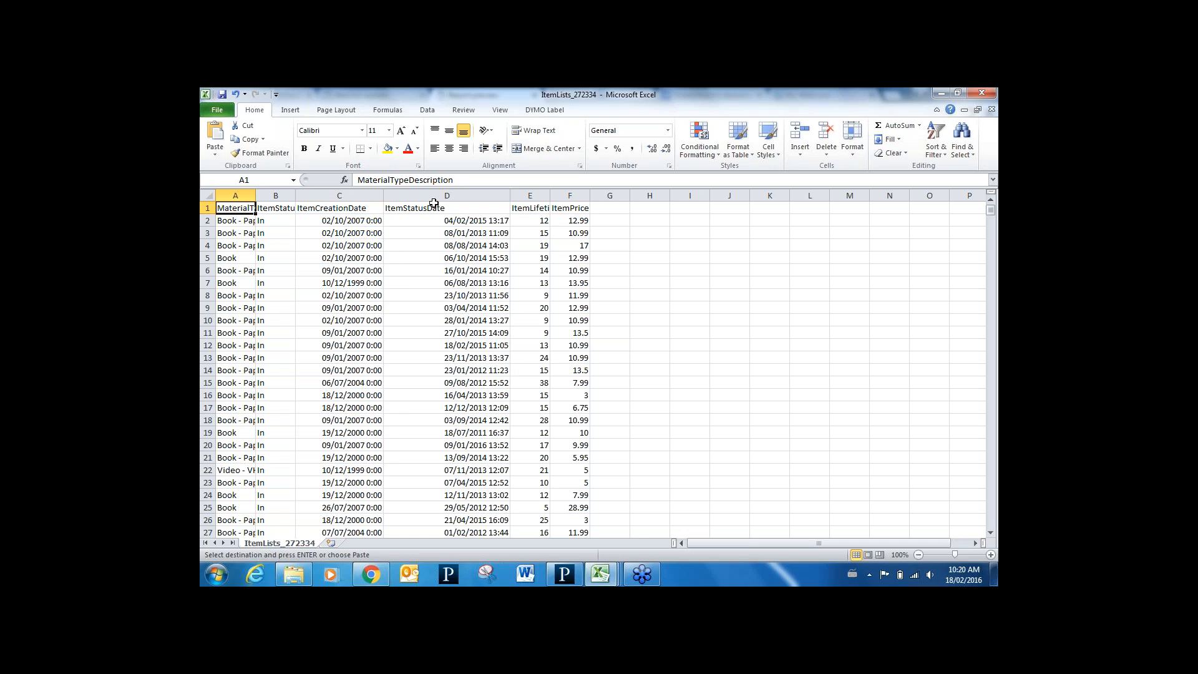
# Move the ItemStatusDate through ItemPrice columns D:F into columns L:N
pyautogui.click(452, 196)
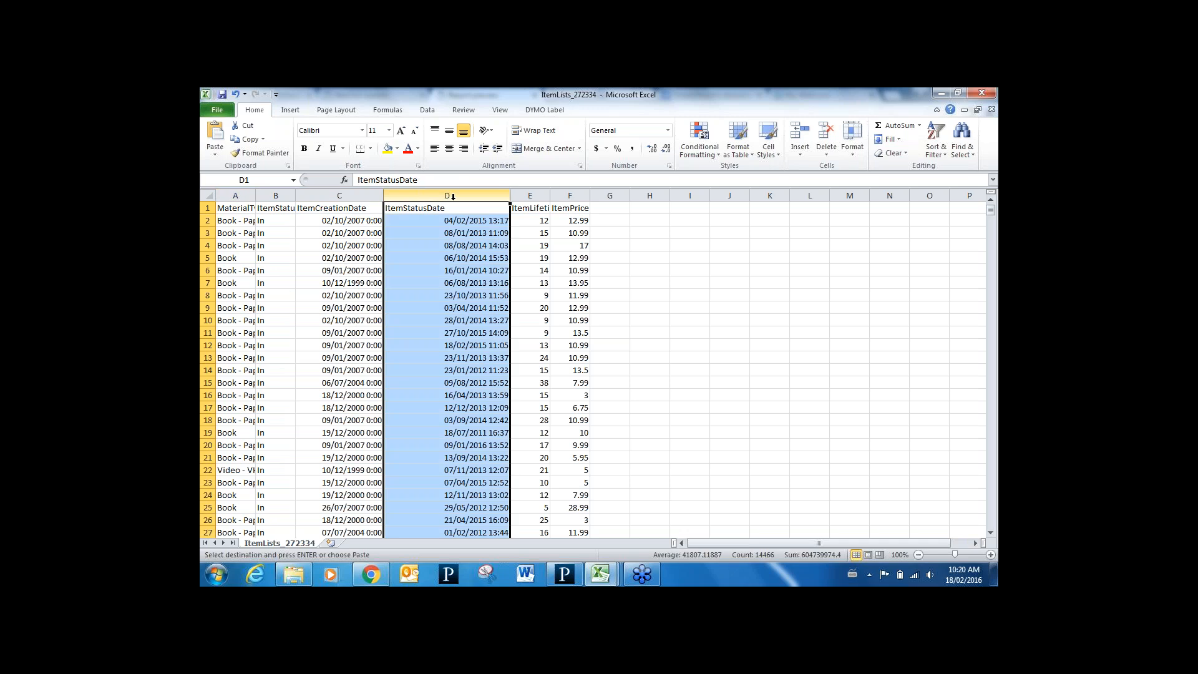
pyautogui.keyDown('shift'); pyautogui.click(569, 193); pyautogui.keyUp('shift')
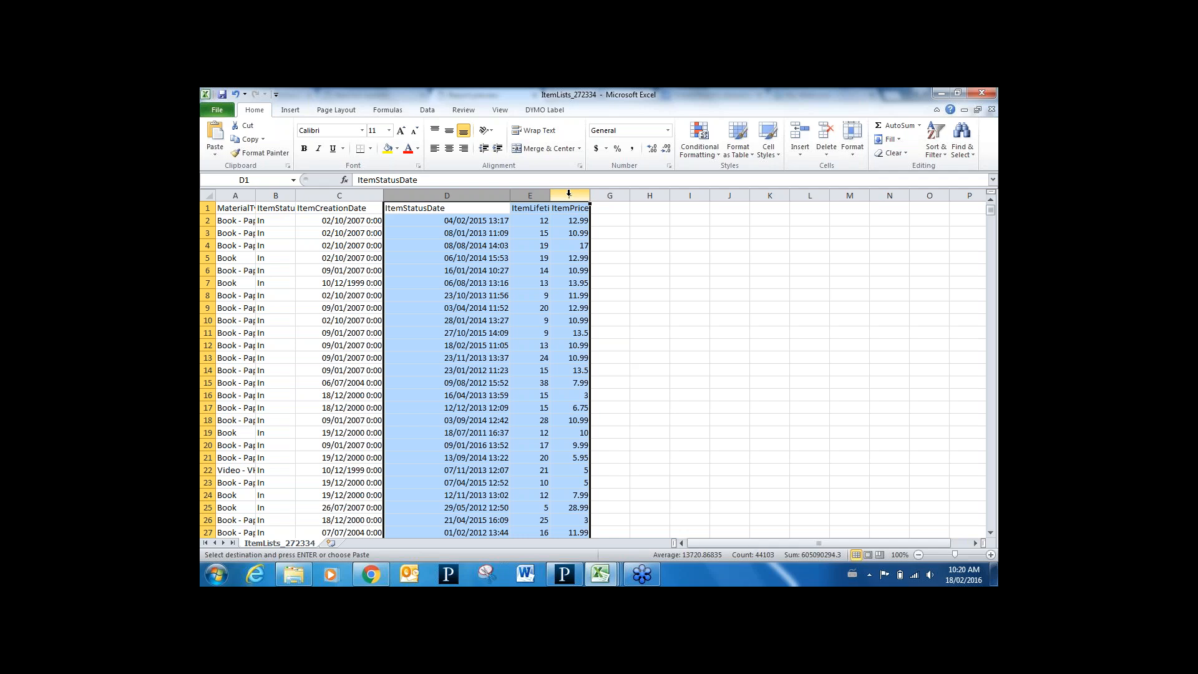
pyautogui.click(816, 193)
pyautogui.hotkey('ctrl', 'v')
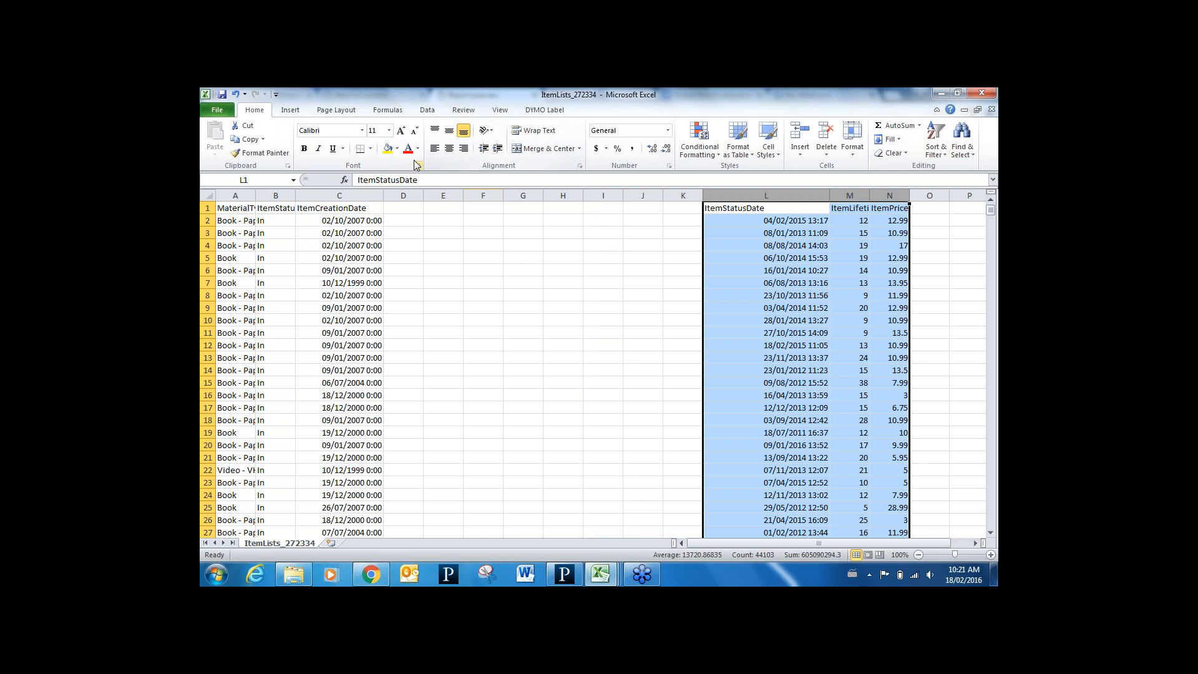
# Split ItemCreationDate with Text to Columns, delimited by space and '/', into destination $D$1
pyautogui.click(434, 110)
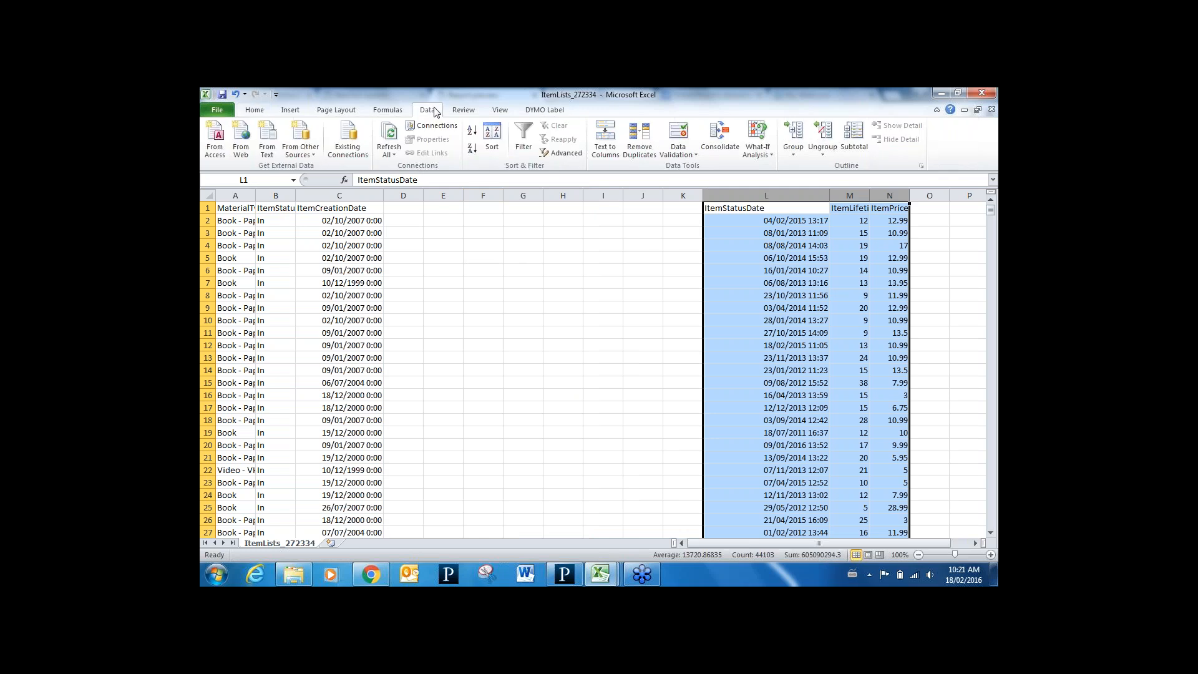
pyautogui.click(369, 195)
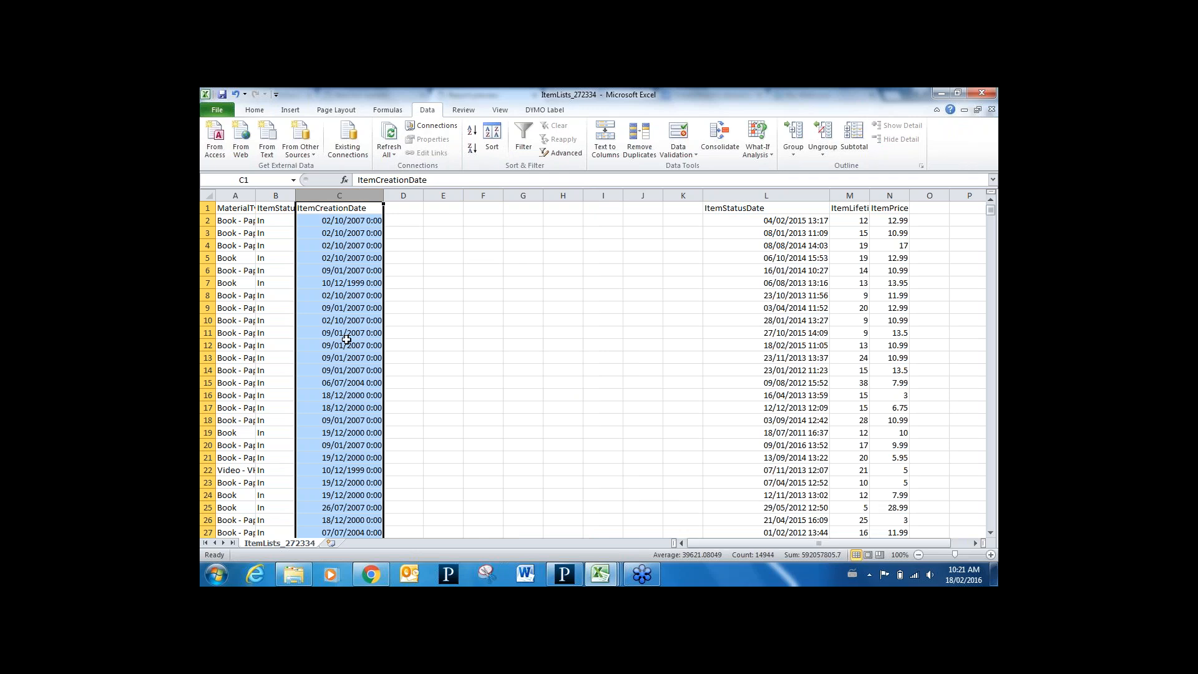
pyautogui.click(609, 145)
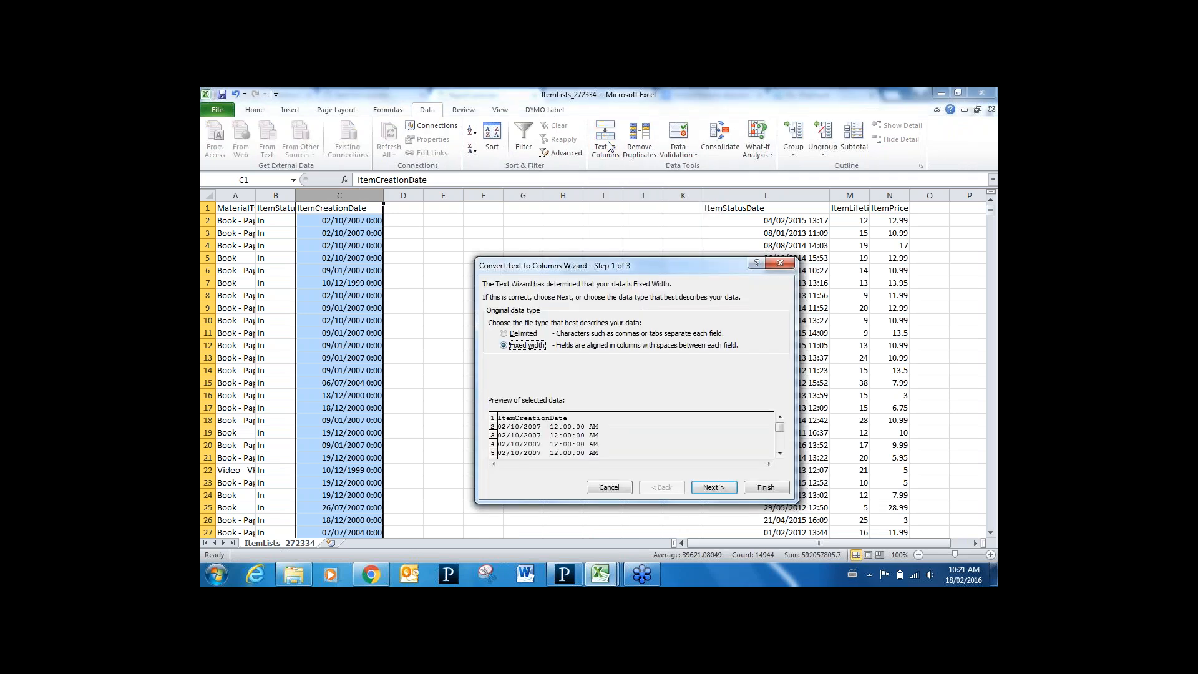
pyautogui.click(504, 334)
pyautogui.click(708, 491)
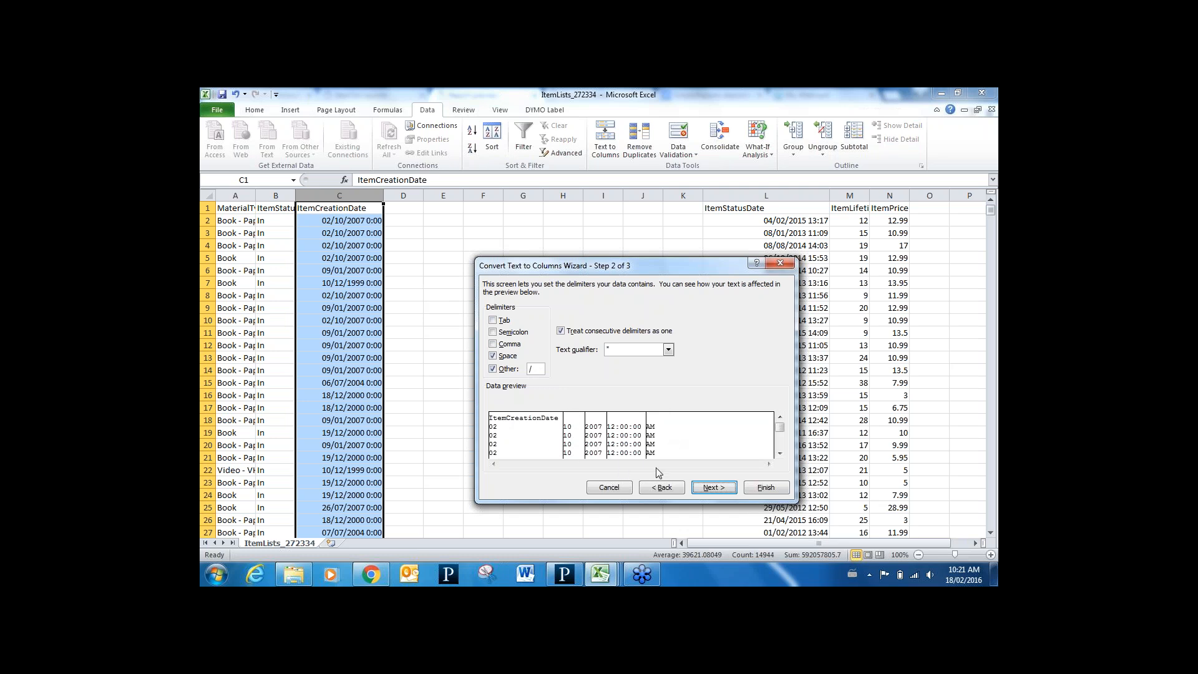
pyautogui.click(713, 487)
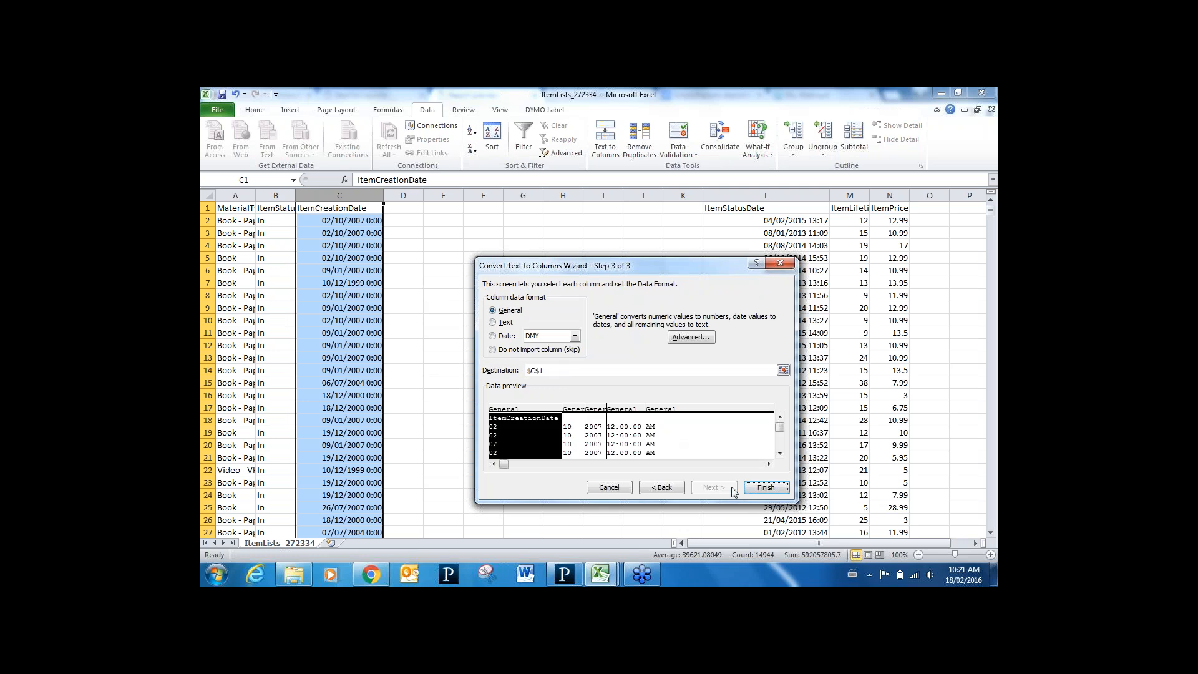
pyautogui.click(535, 370)
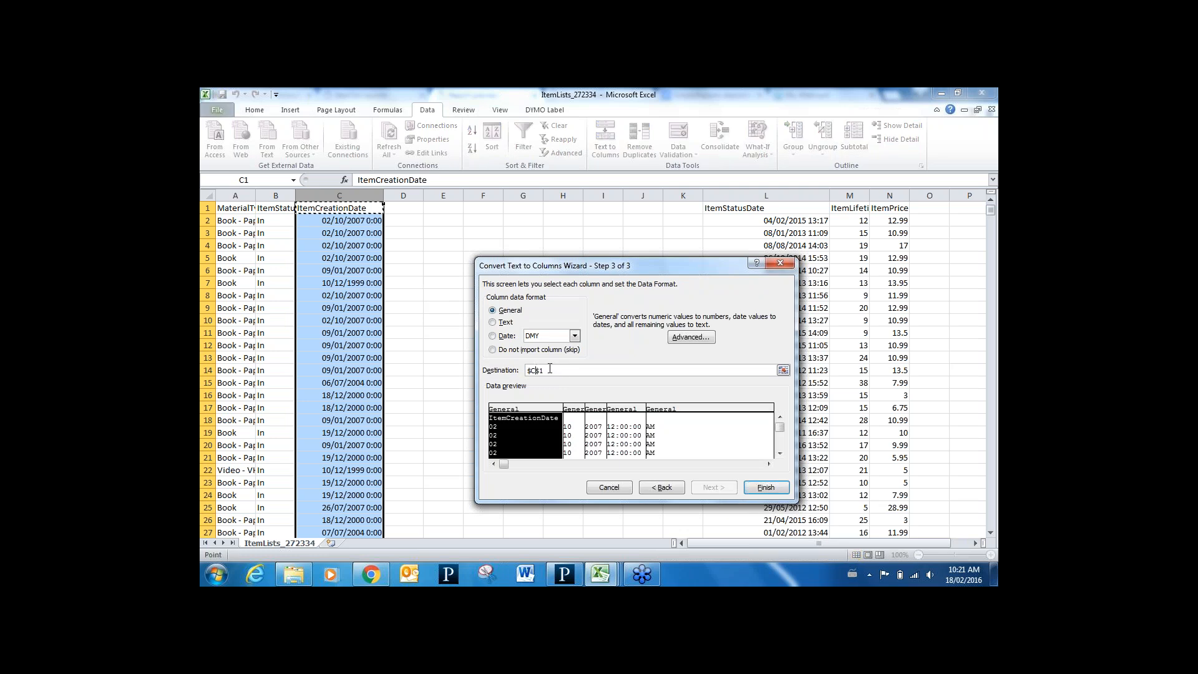
pyautogui.press('BackSpace')
pyautogui.write('d')
pyautogui.click(767, 488)
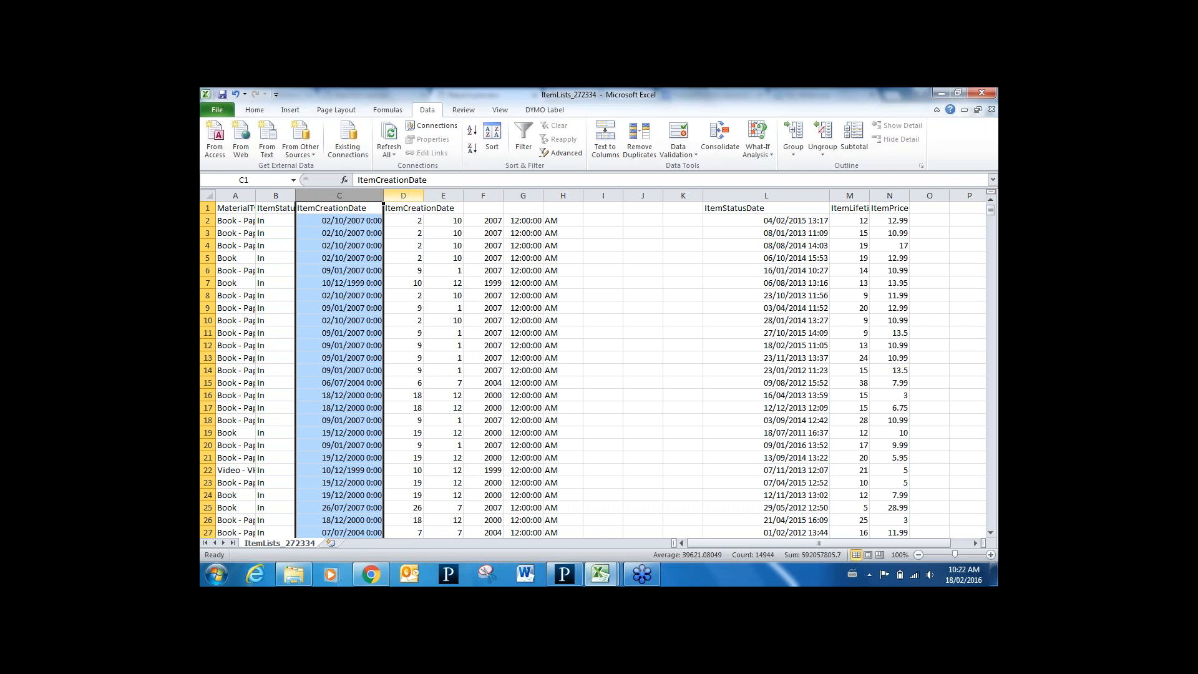
# Delete the split-off day column D
pyautogui.click(418, 193)
pyautogui.rightClick(418, 193)
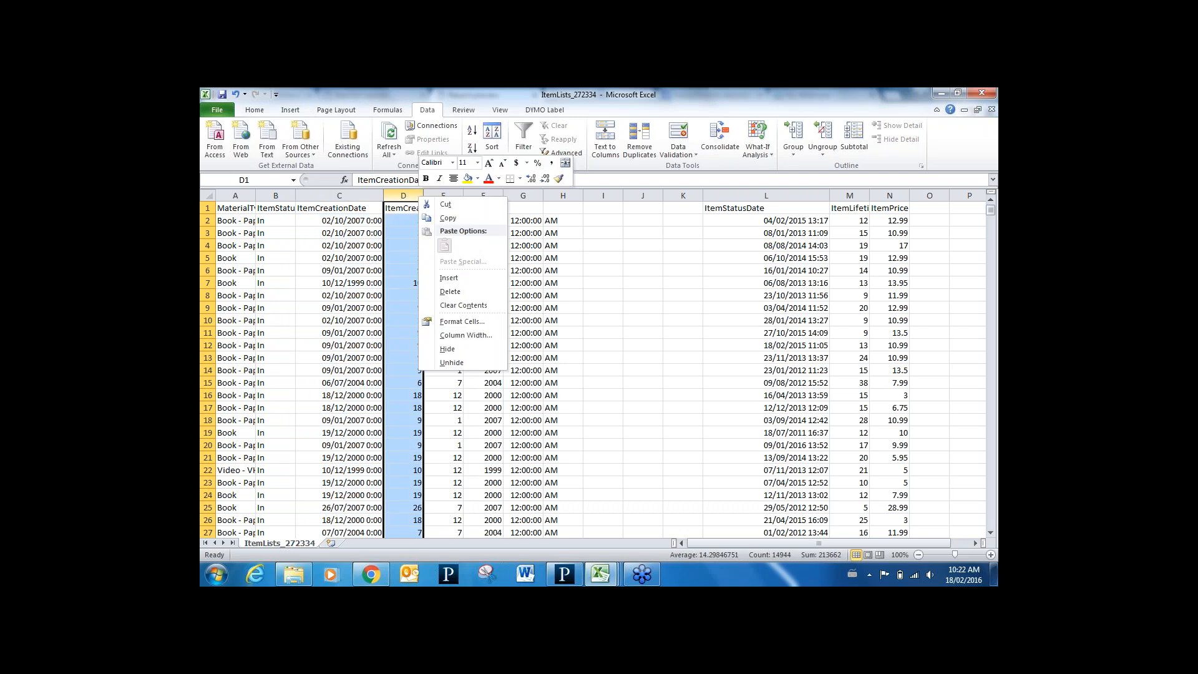
pyautogui.click(461, 295)
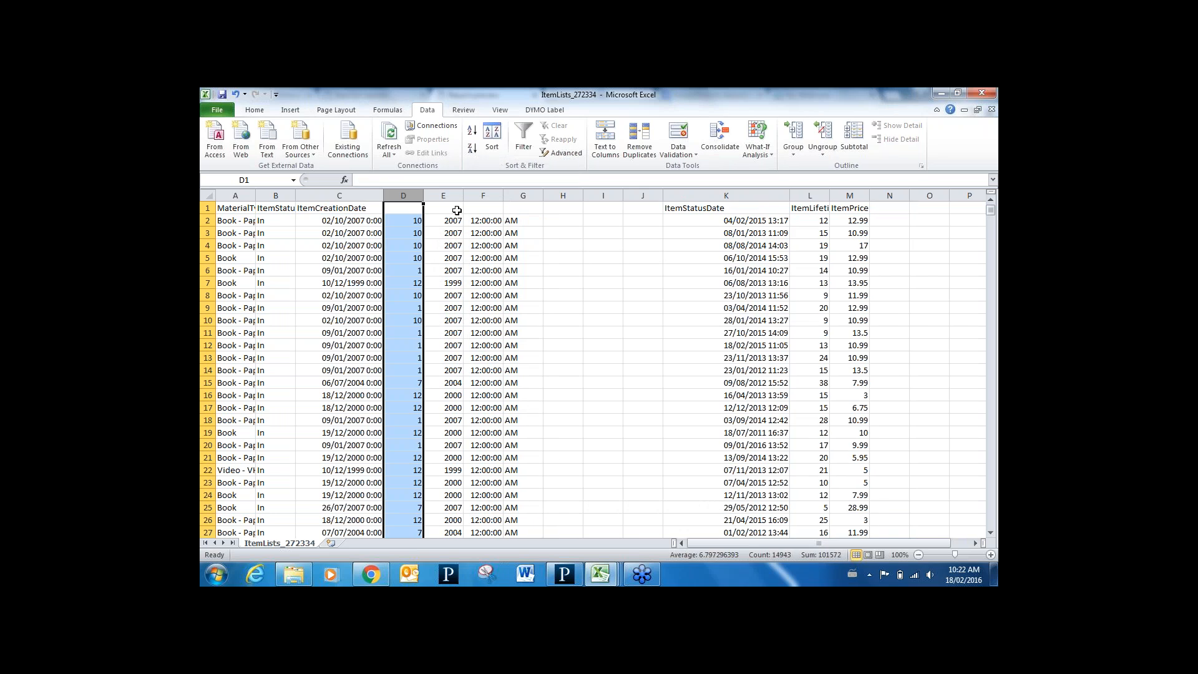
# Delete the 12:00:00 time column and then the leftover AM column
pyautogui.click(484, 197)
pyautogui.rightClick(490, 199)
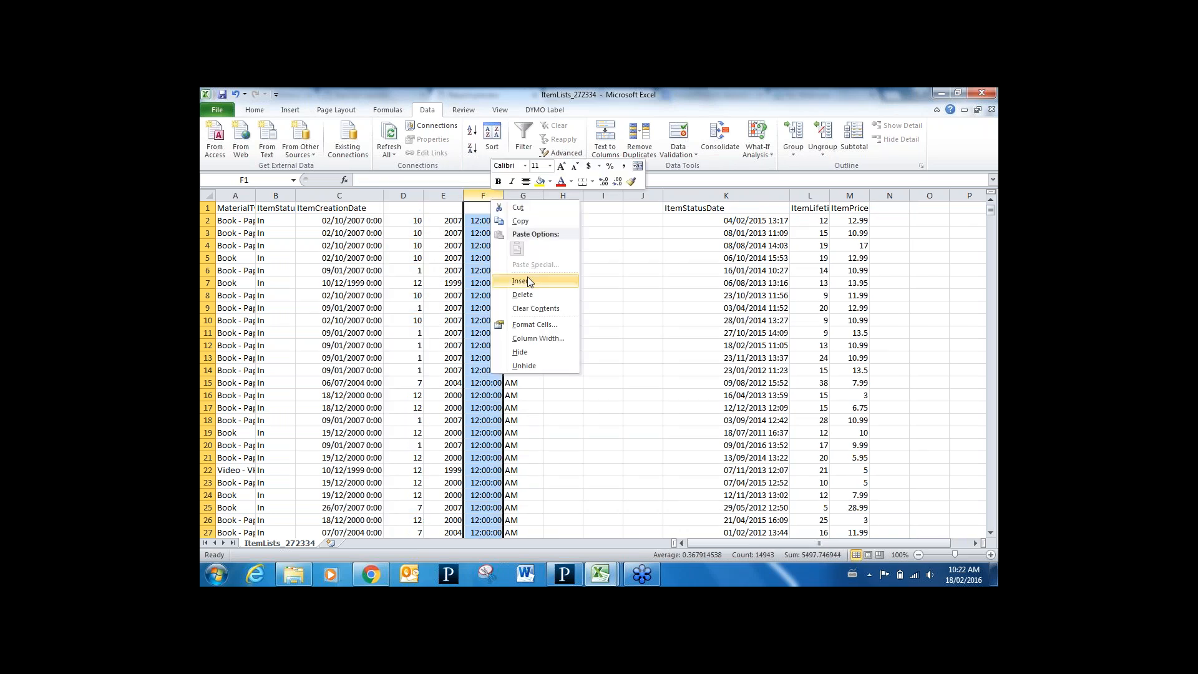
pyautogui.click(523, 294)
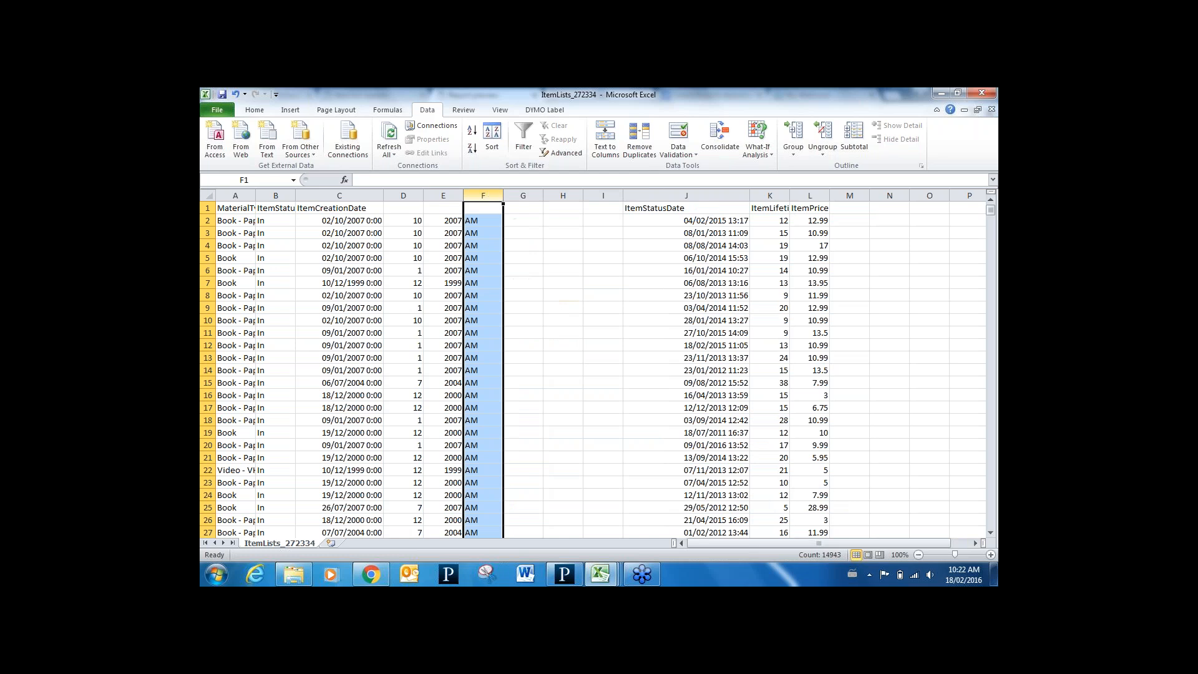
pyautogui.rightClick(491, 195)
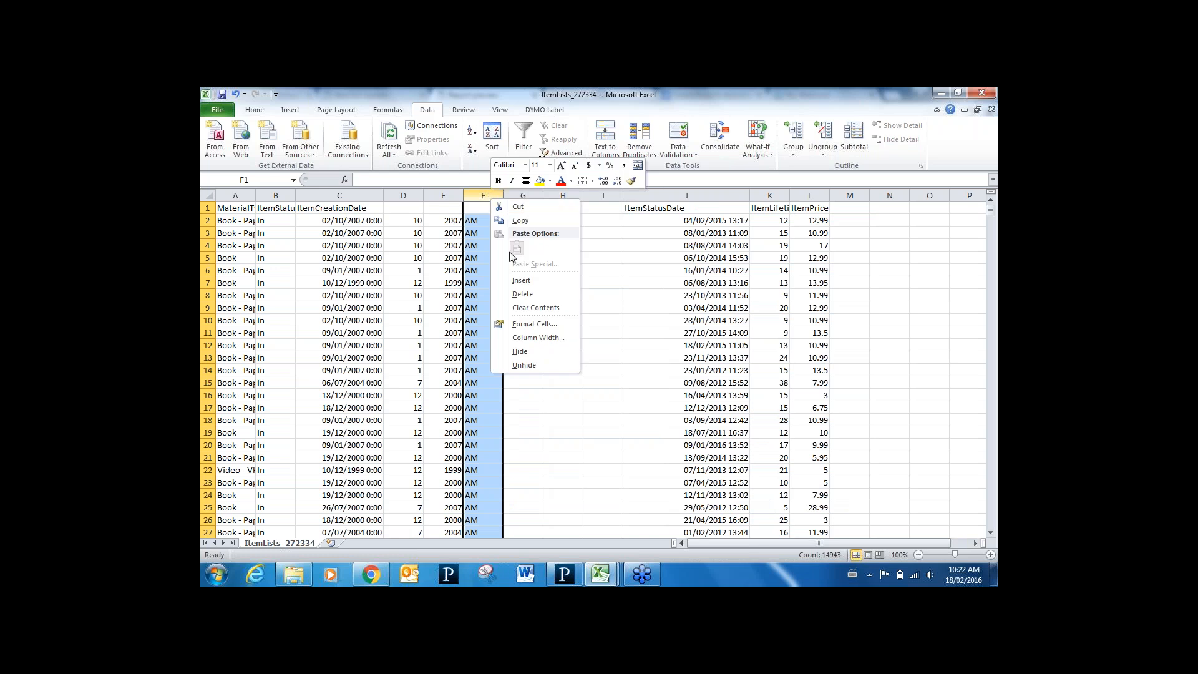
pyautogui.click(523, 294)
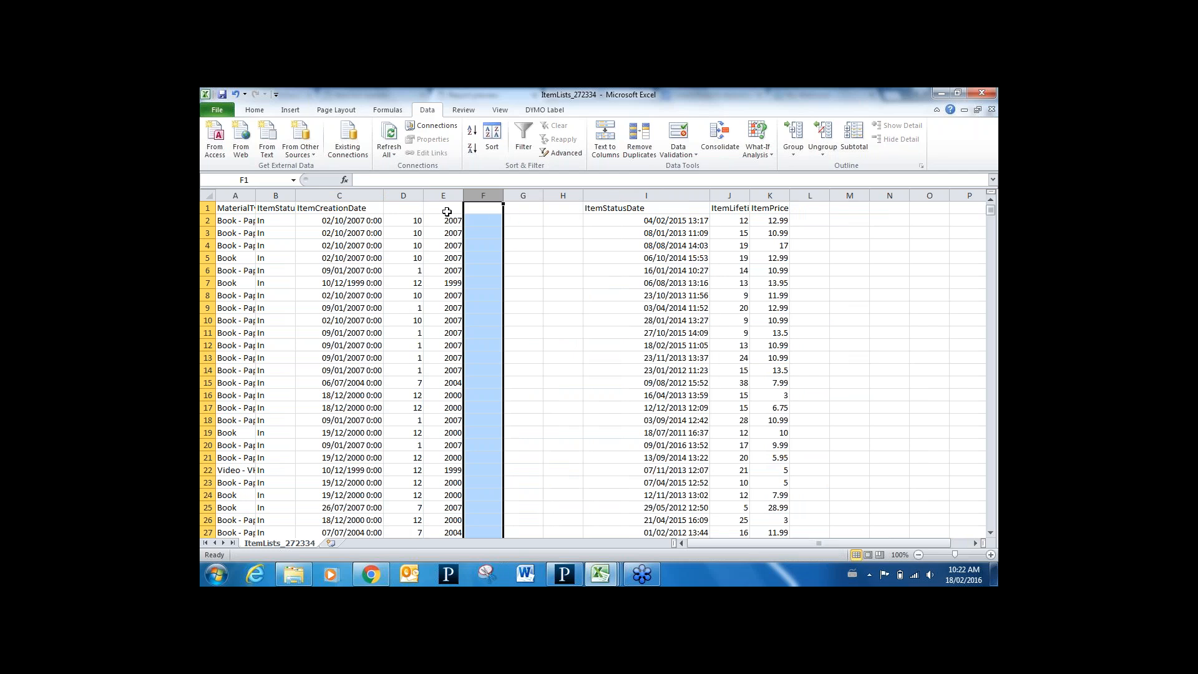
# Label D1 'Creation month' and E1 'Creation Year'
pyautogui.click(410, 207)
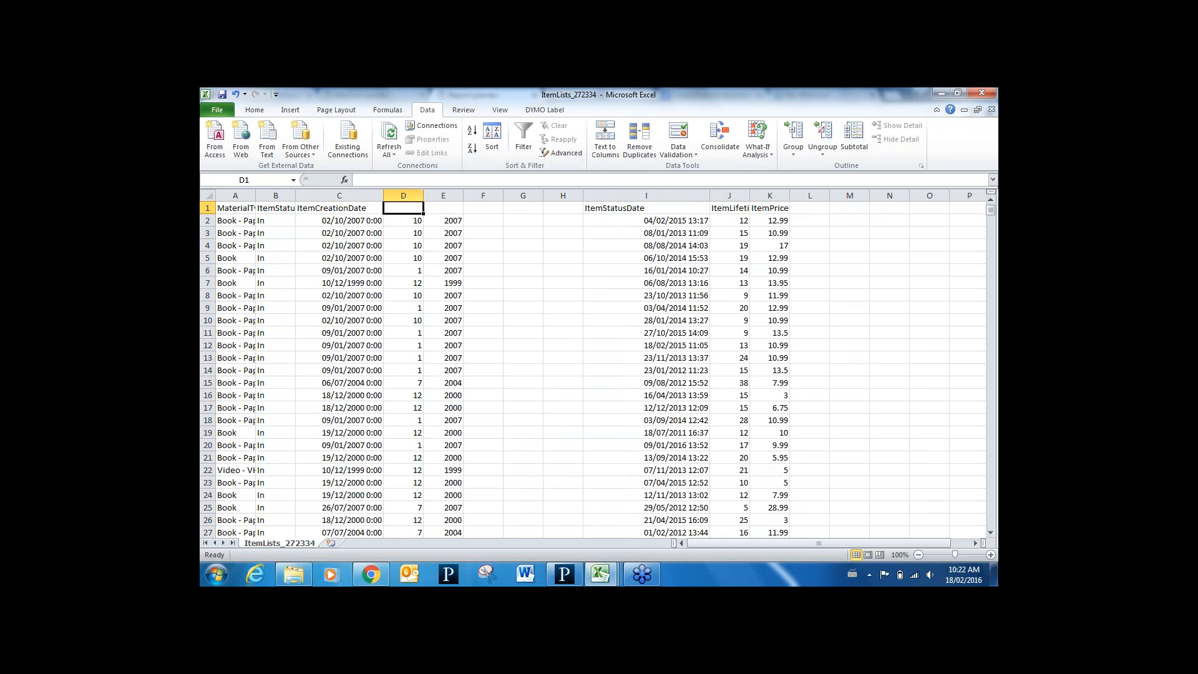
pyautogui.write('Creat')
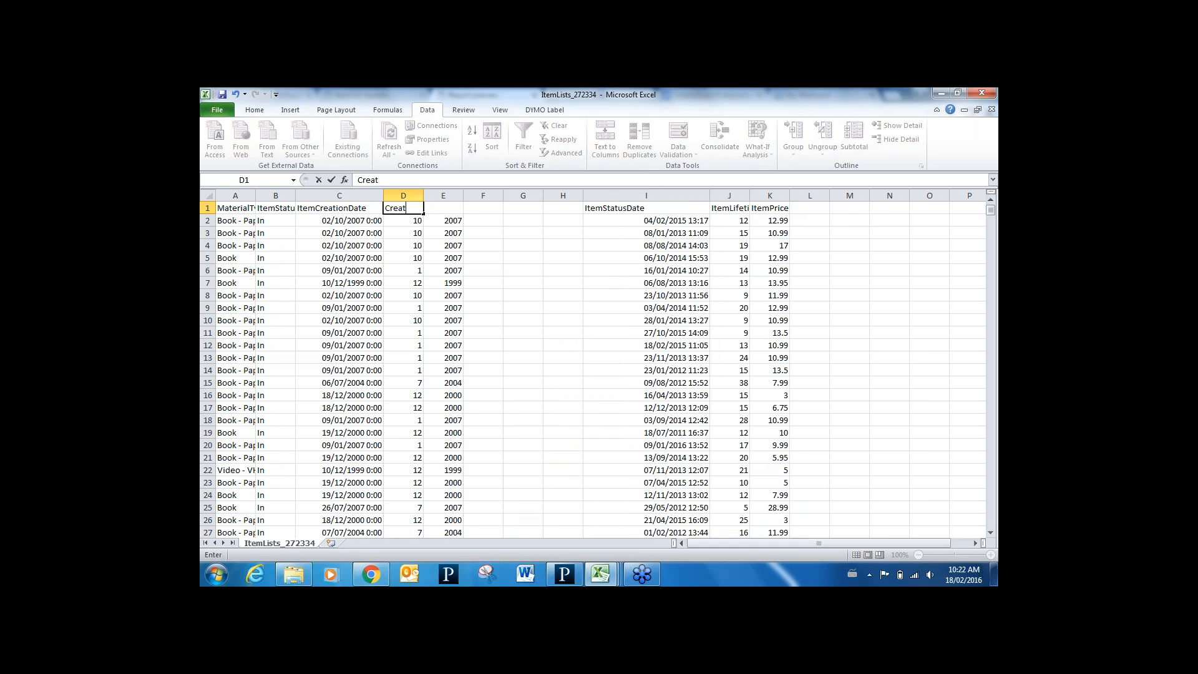
pyautogui.write('ion month')
pyautogui.click(480, 213)
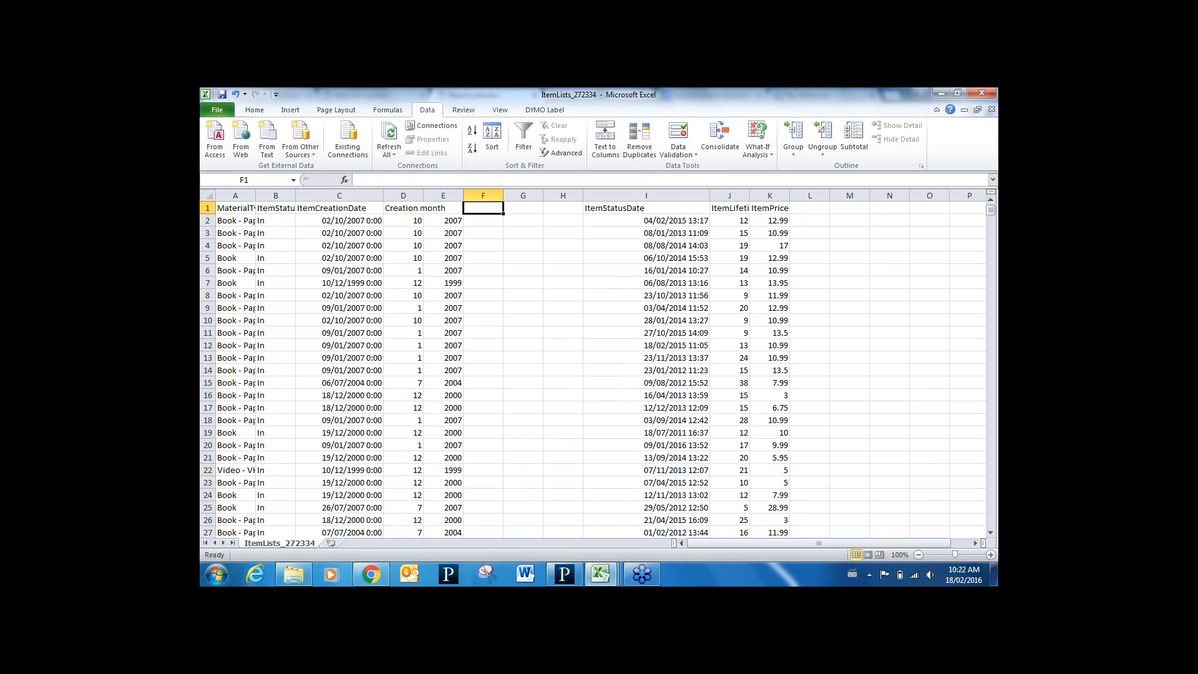
pyautogui.press('Left')
pyautogui.write('C')
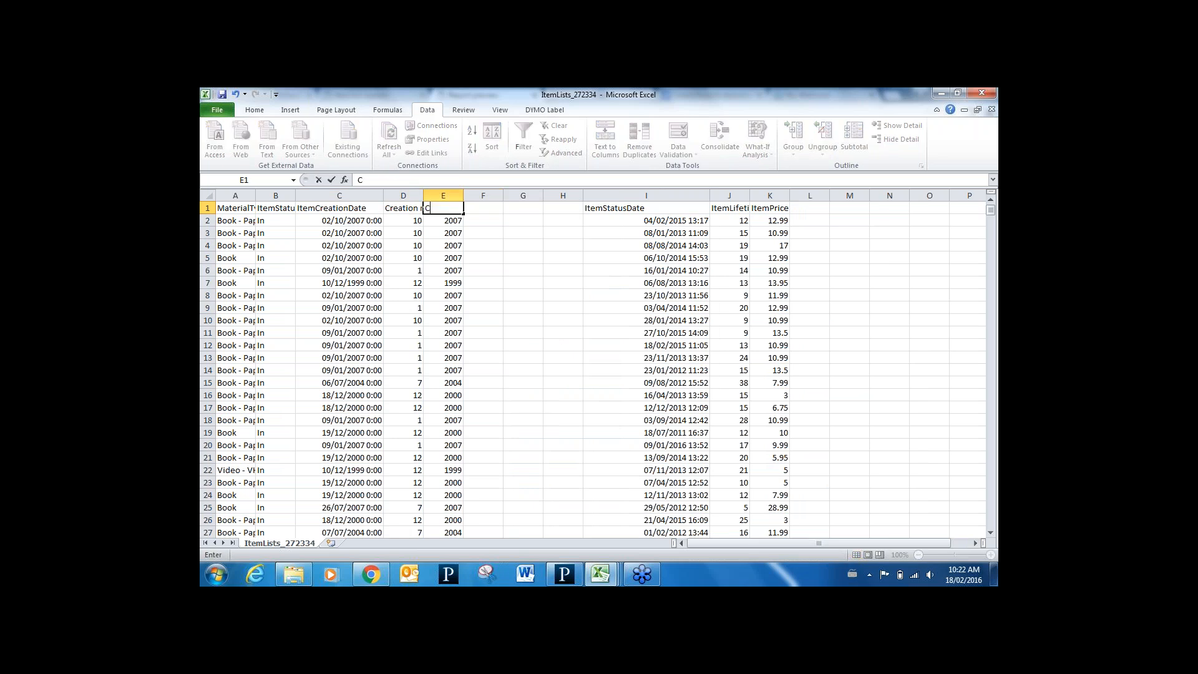
pyautogui.write('reation Year')
pyautogui.click(470, 219)
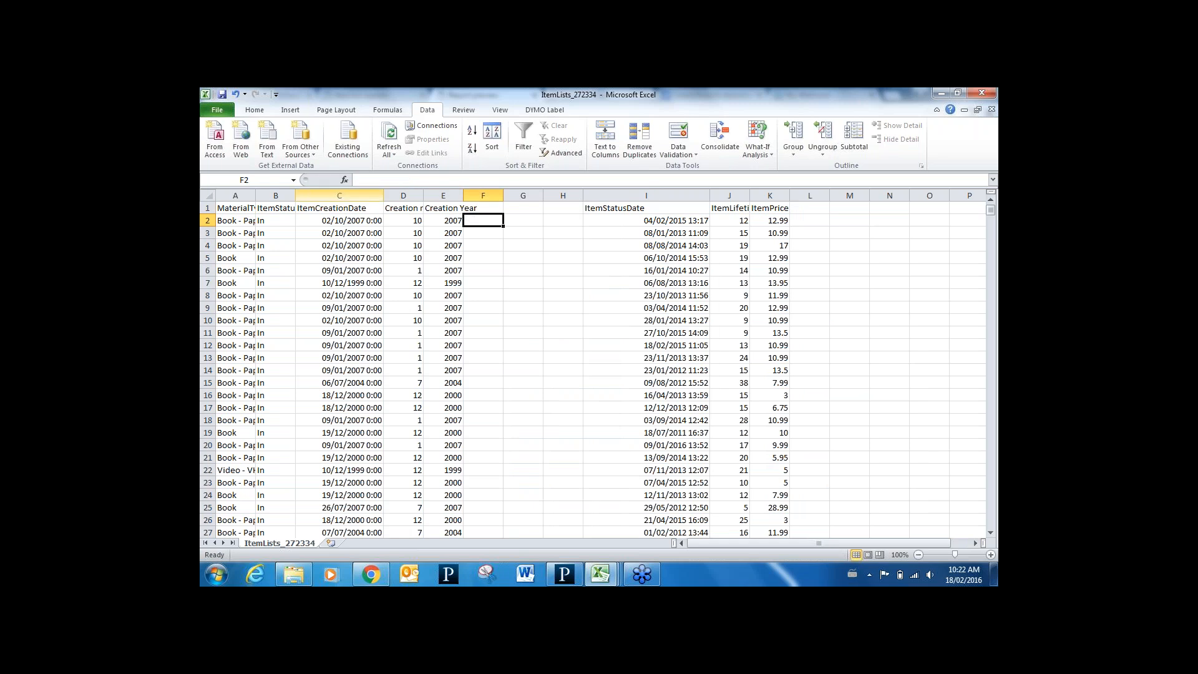
# Delete the original ItemCreationDate column C
pyautogui.click(363, 193)
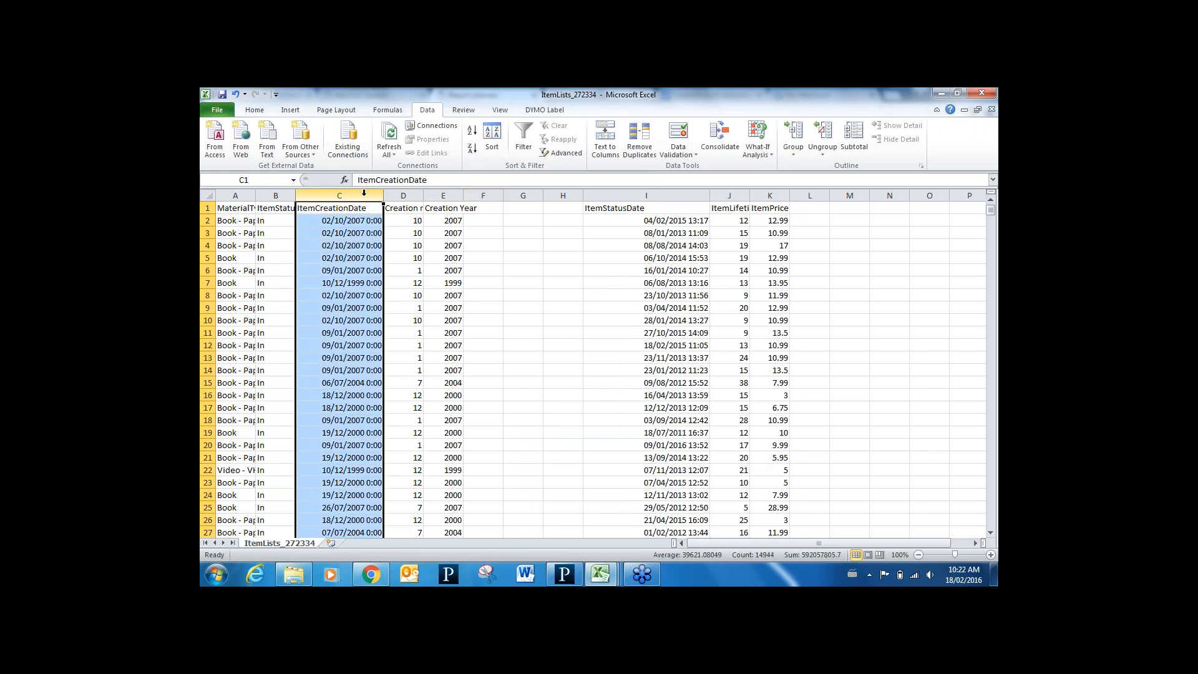
pyautogui.rightClick(364, 193)
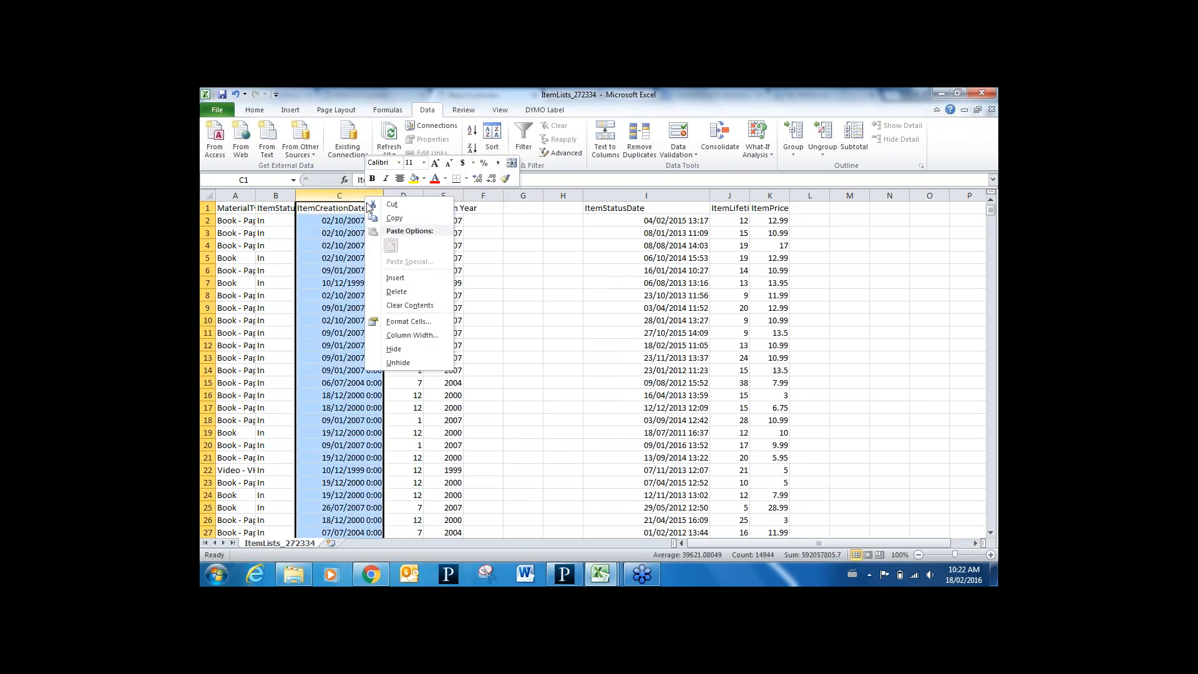
pyautogui.click(403, 296)
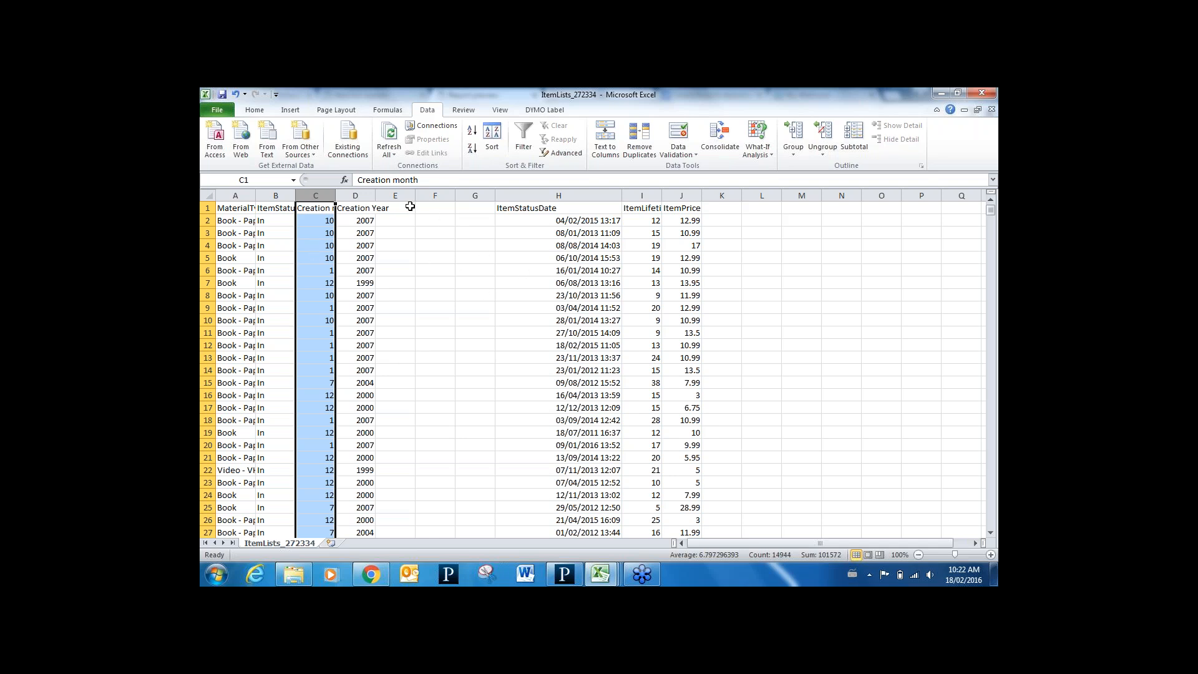
# Delete the empty columns E through G and select the whole item data block
pyautogui.moveTo(407, 196); pyautogui.dragTo(466, 193)
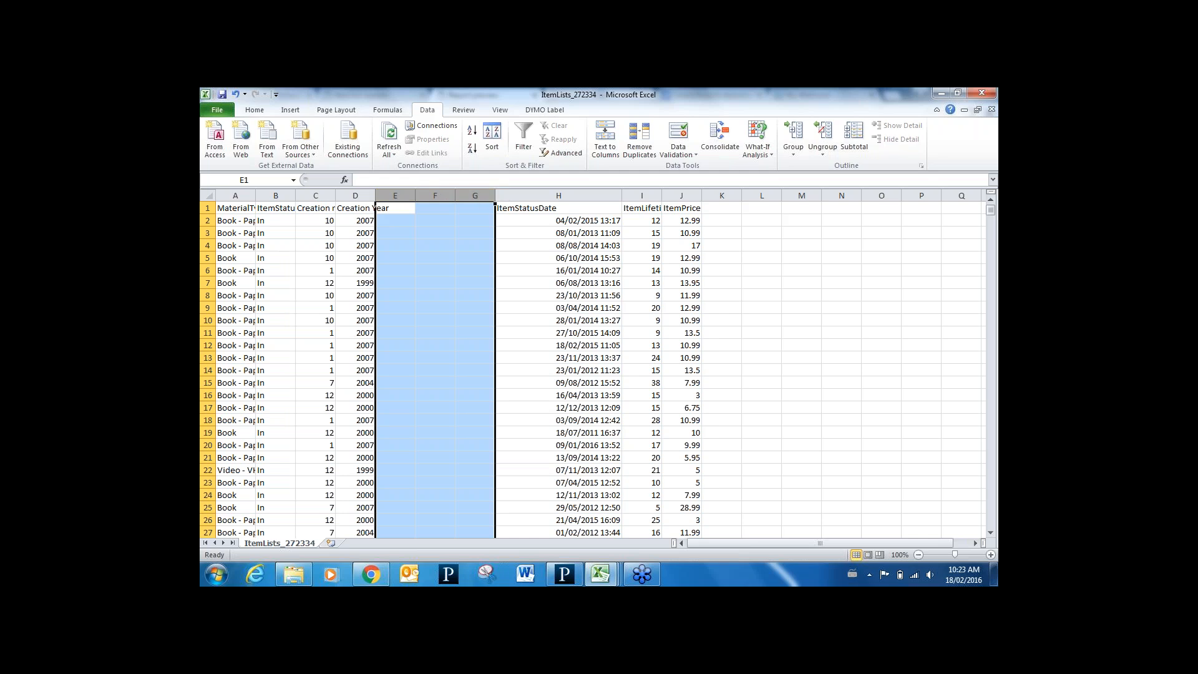
pyautogui.rightClick(473, 199)
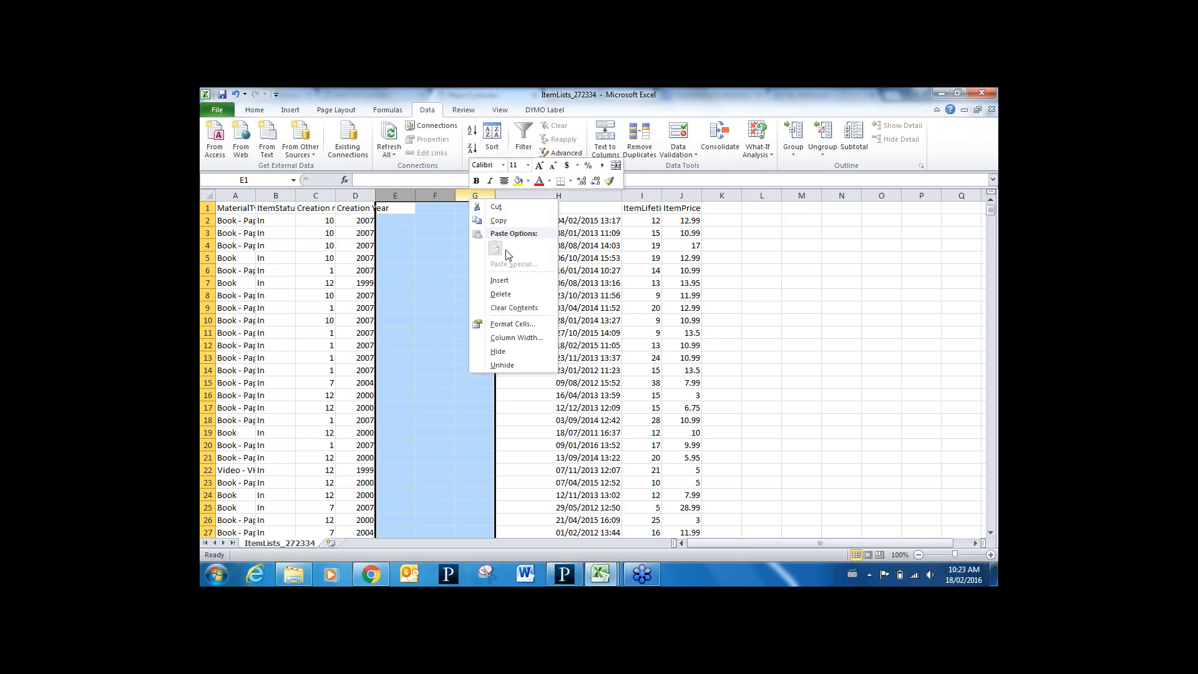
pyautogui.click(514, 292)
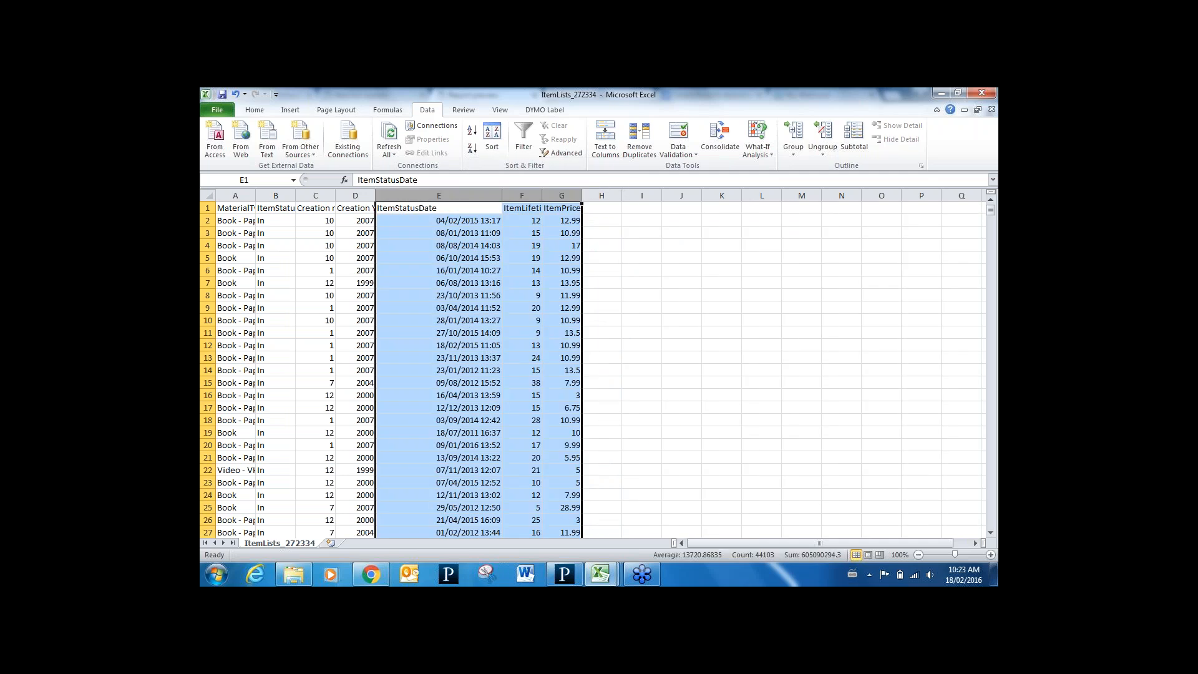
pyautogui.click(411, 270)
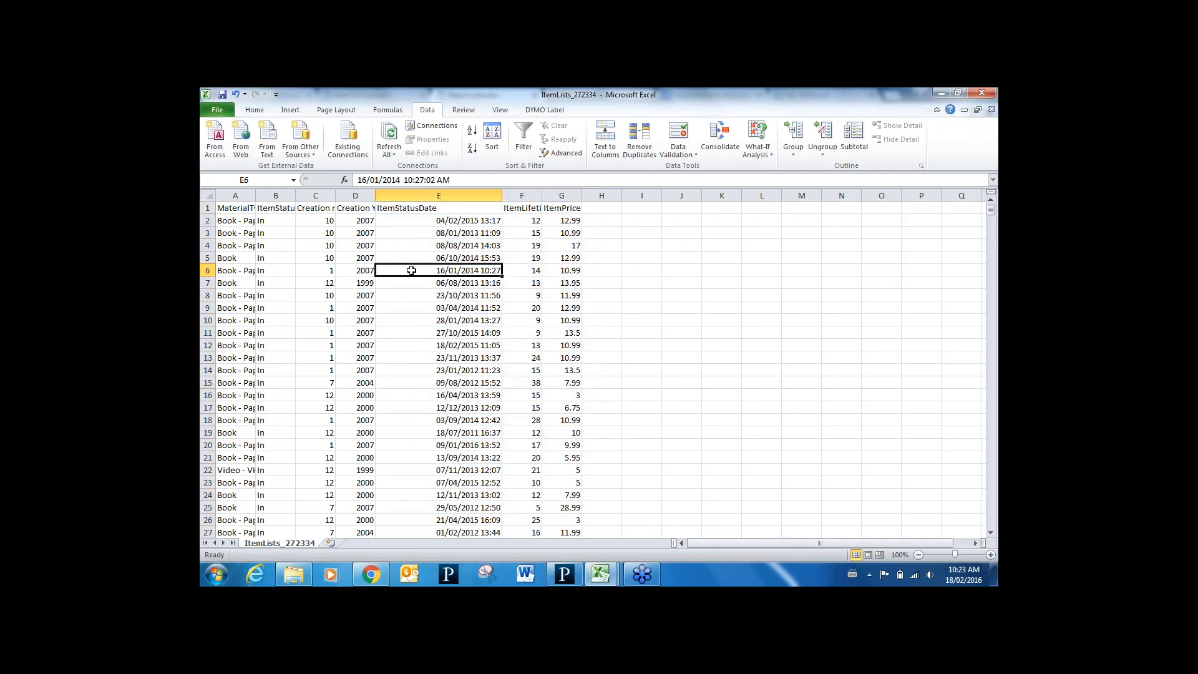
pyautogui.hotkey('ctrl', 'a')
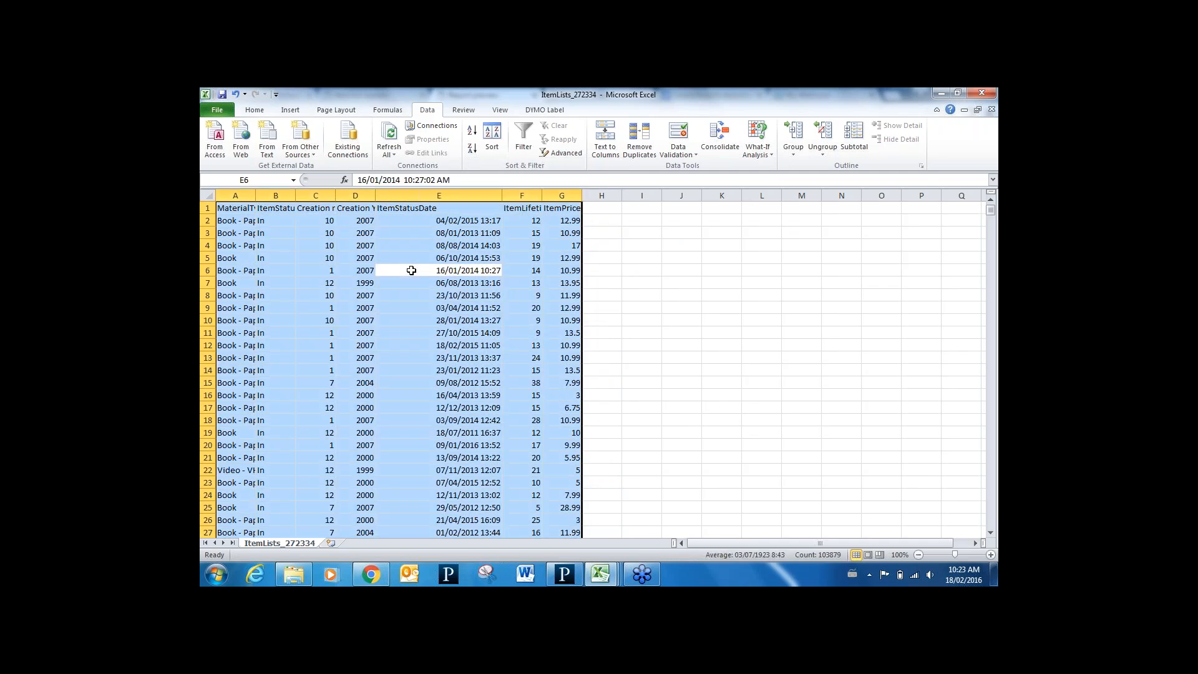
# Insert a PivotTable on a new worksheet from the selected item data range
pyautogui.click(290, 110)
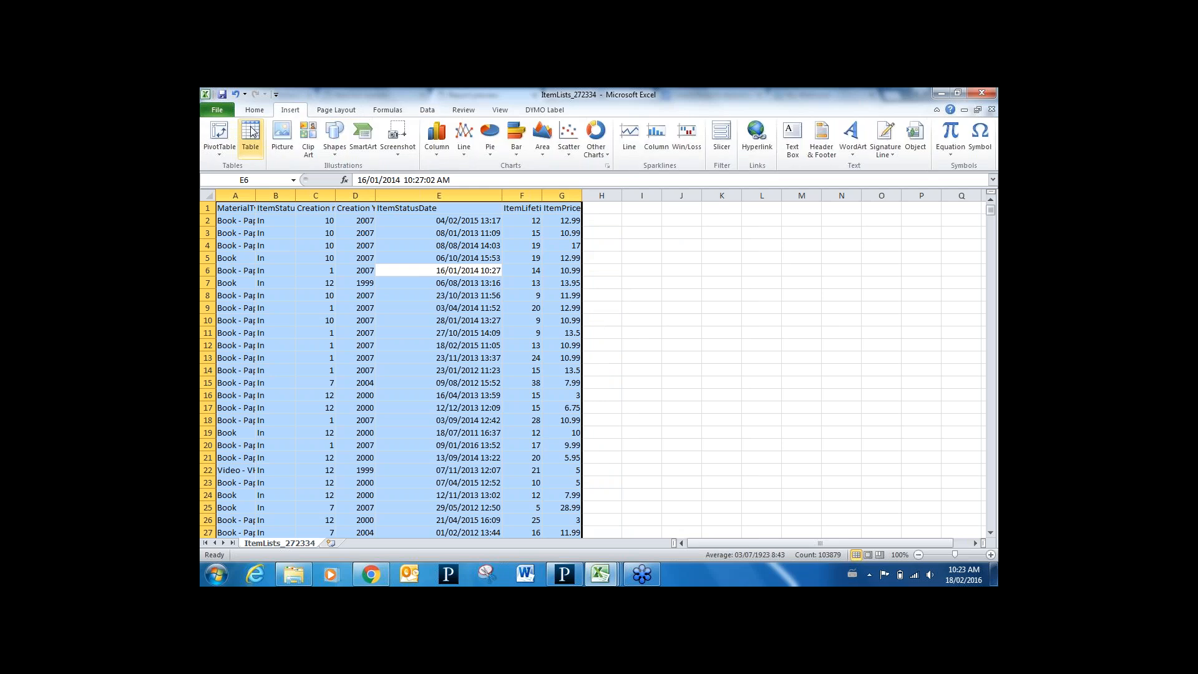
pyautogui.click(226, 133)
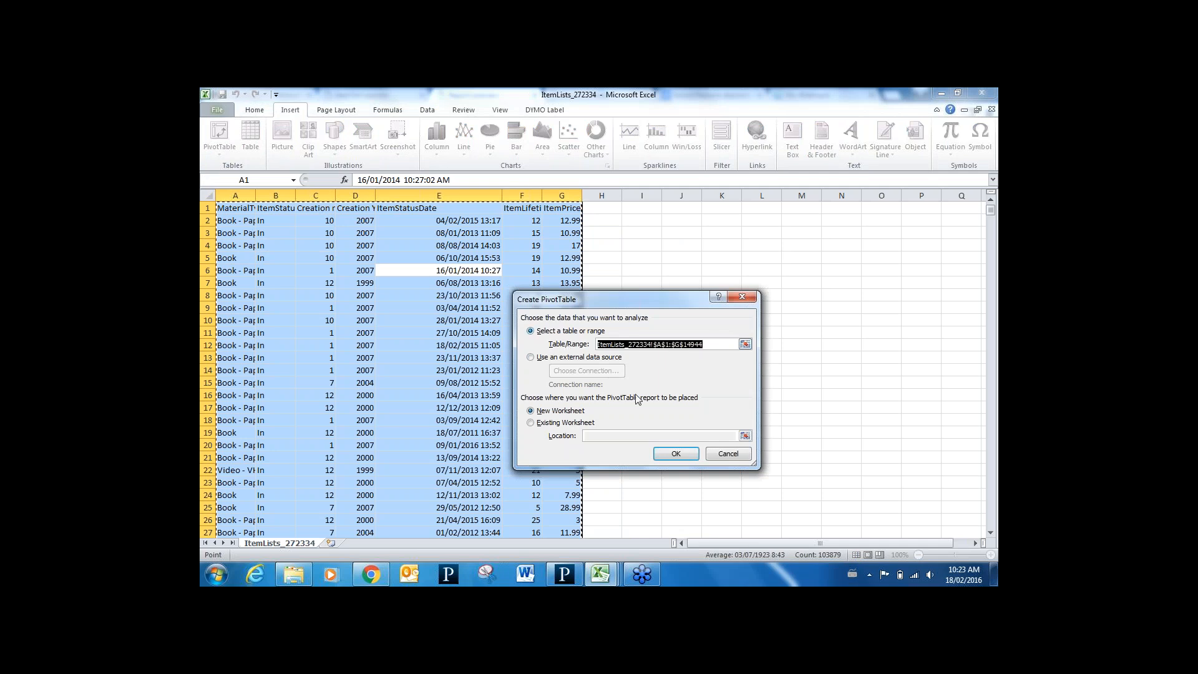
pyautogui.click(674, 454)
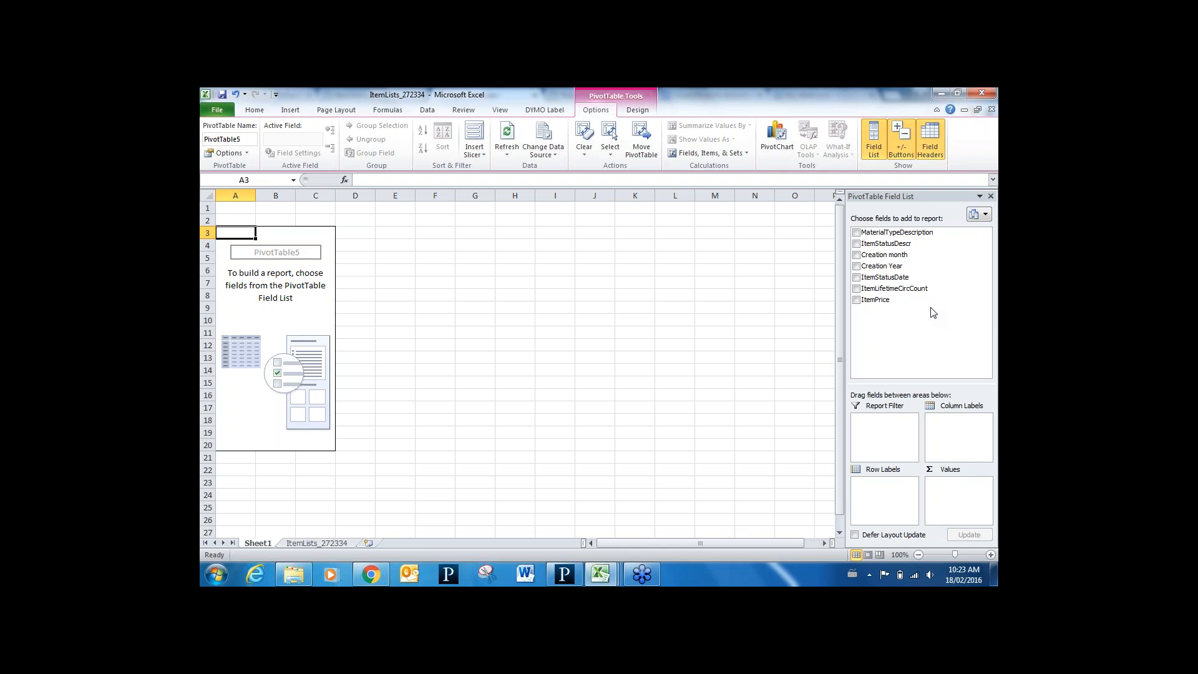
# Lay out material types as rows and creation years as columns, and count ItemStatusDescr as values
pyautogui.click(857, 232)
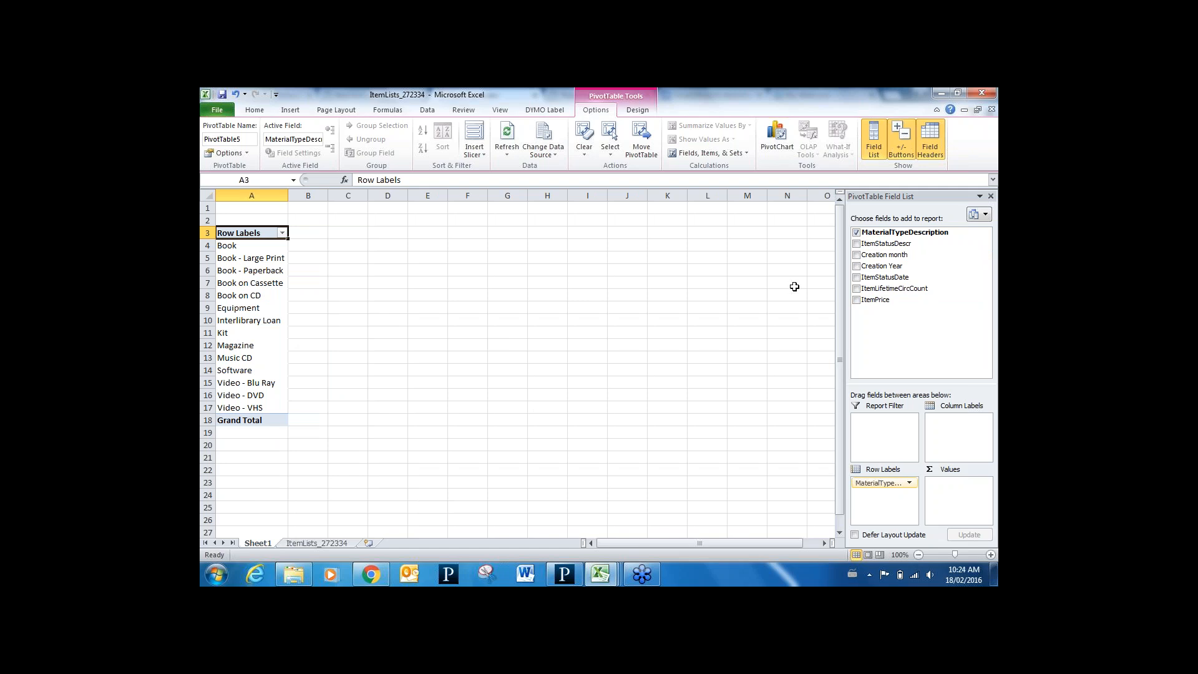
pyautogui.click(856, 268)
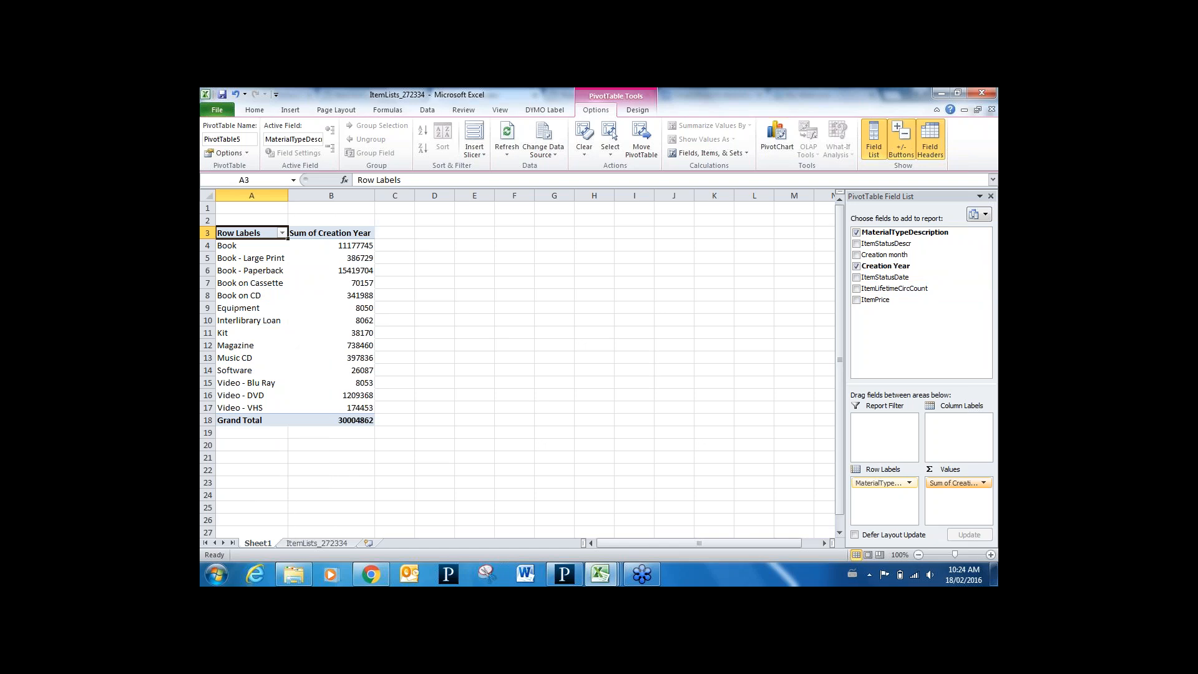
pyautogui.moveTo(955, 483); pyautogui.dragTo(951, 437)
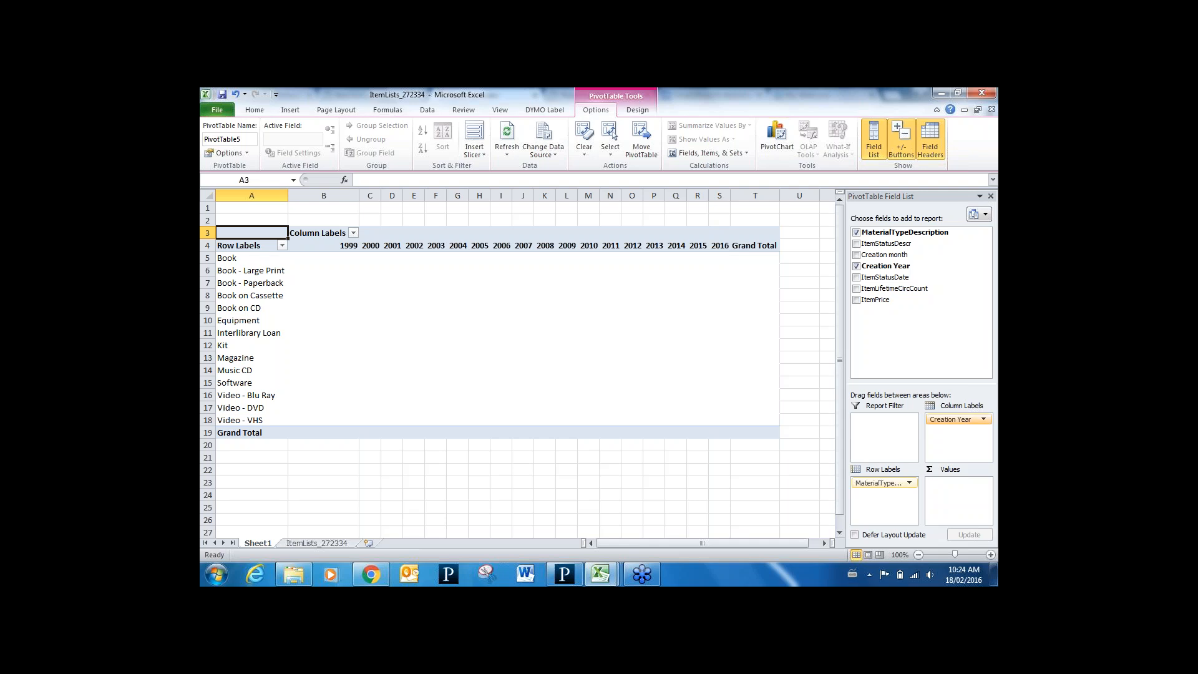
pyautogui.click(856, 244)
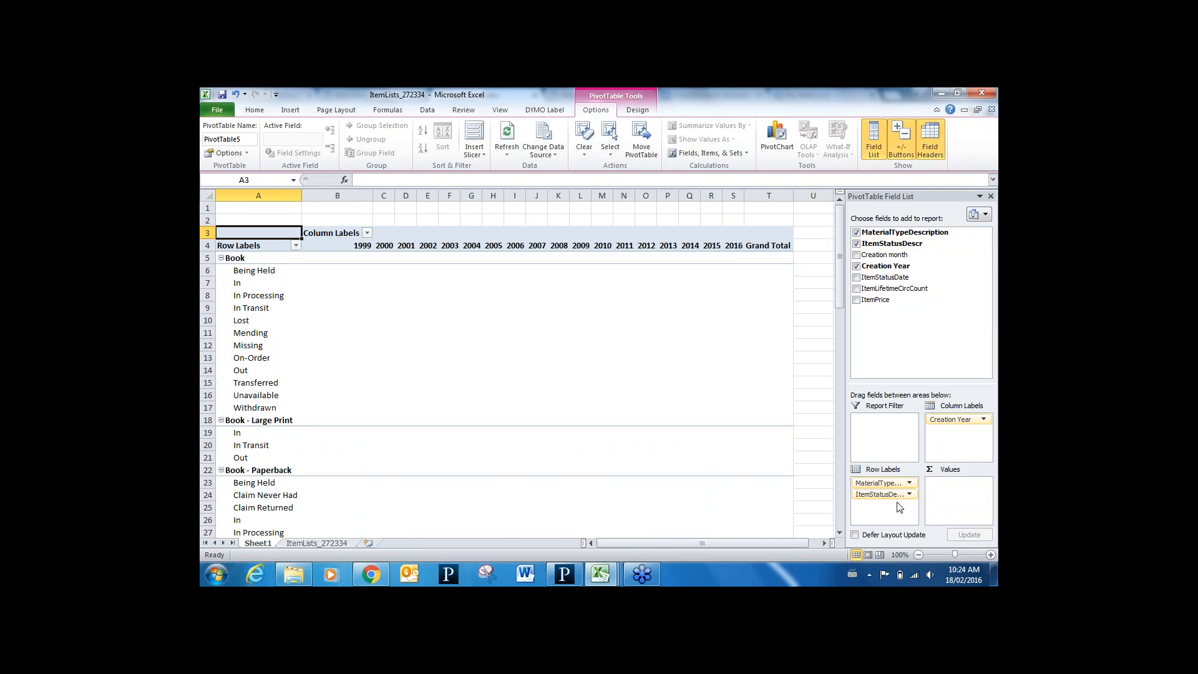
pyautogui.moveTo(897, 494); pyautogui.dragTo(948, 489)
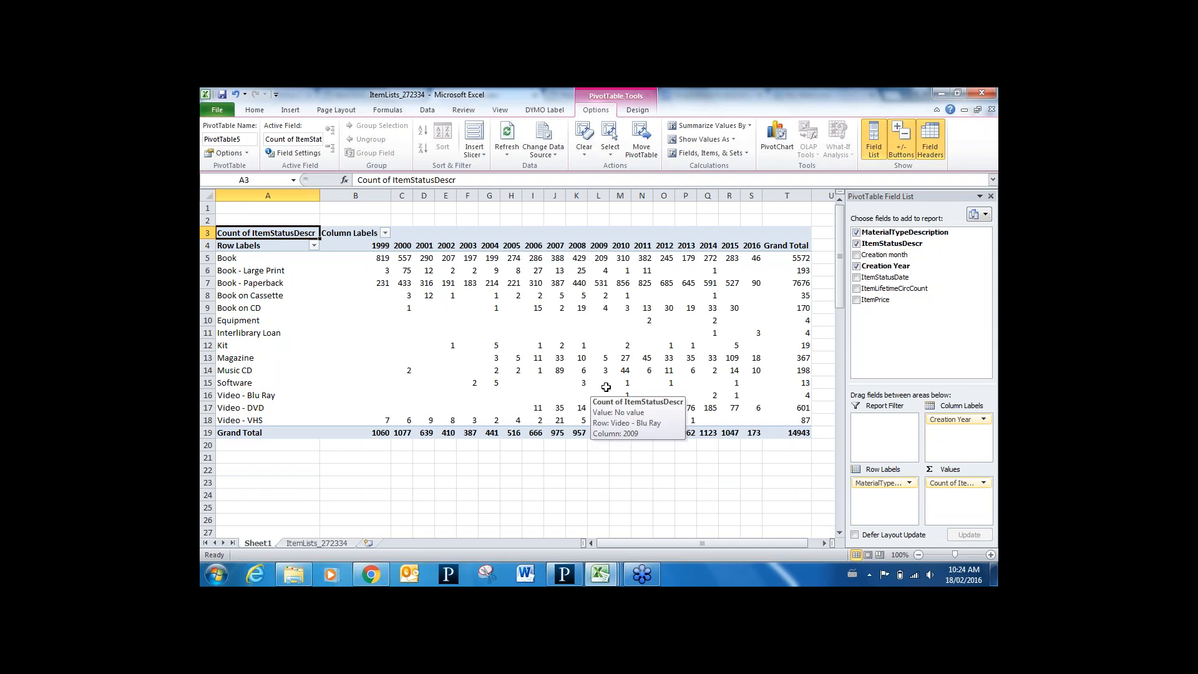
pyautogui.moveTo(679, 368)
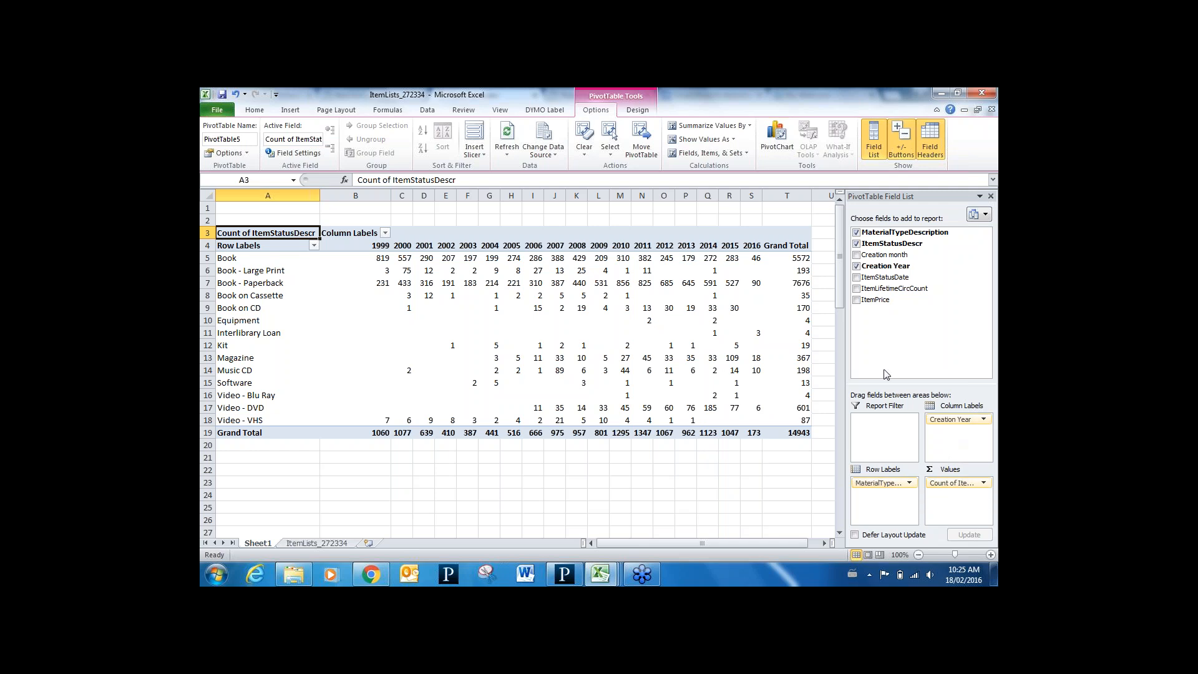
pyautogui.click(856, 265)
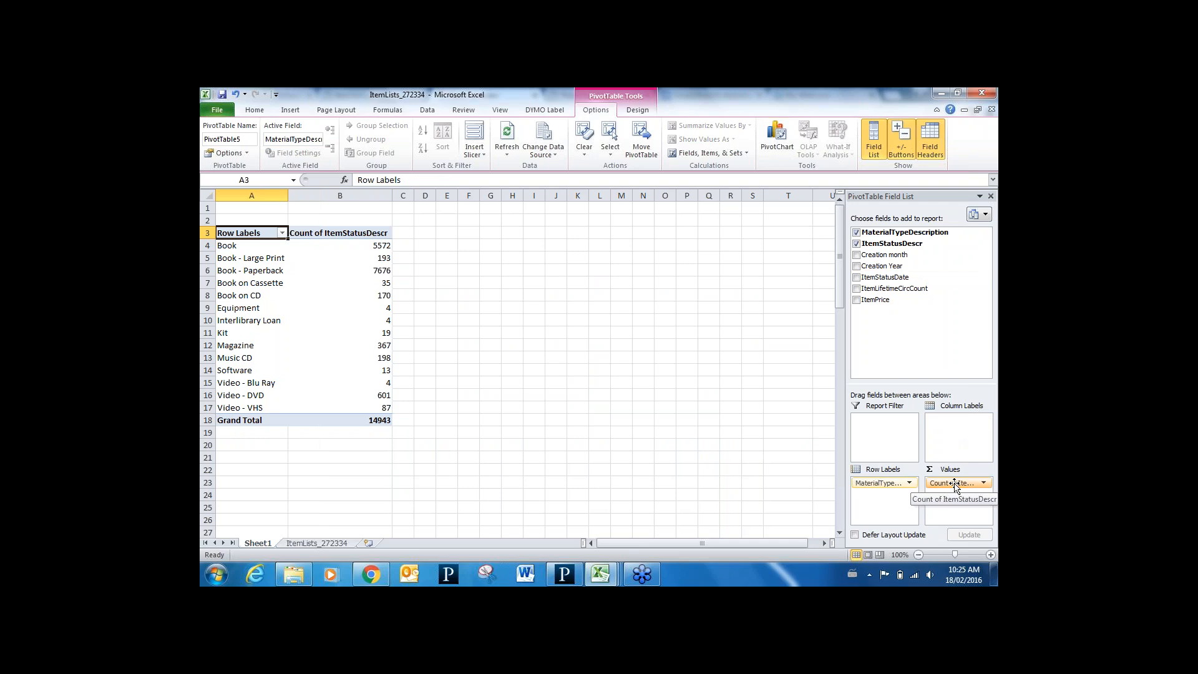
pyautogui.moveTo(954, 485); pyautogui.dragTo(953, 439)
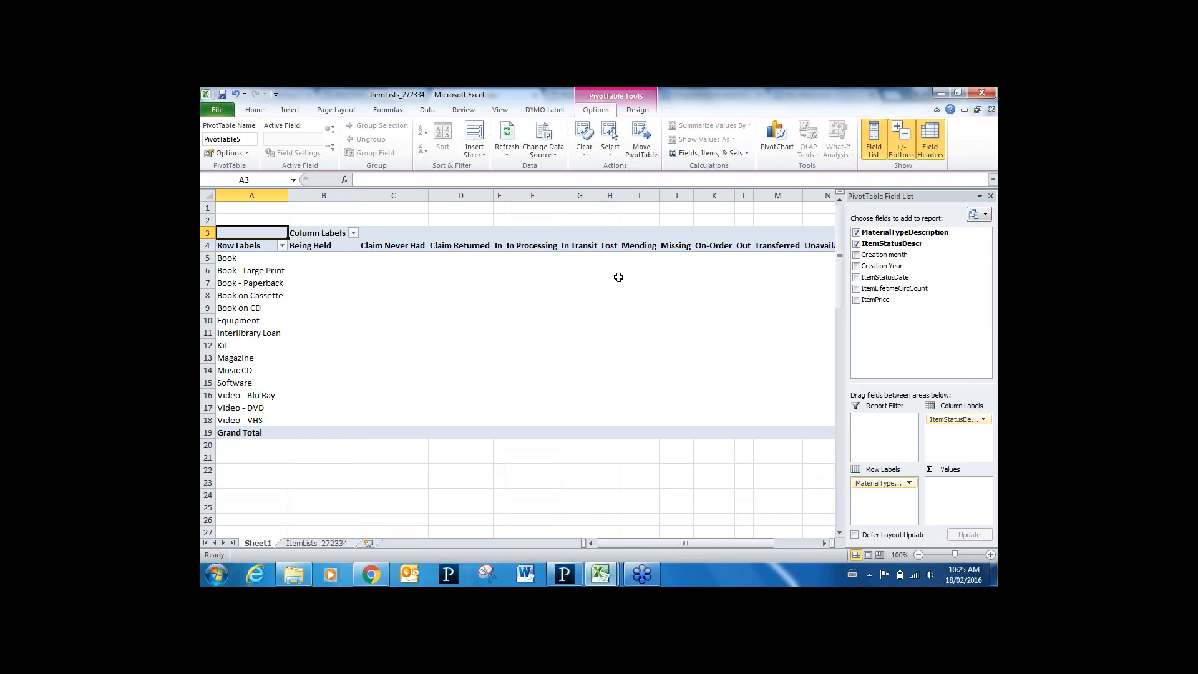
pyautogui.click(855, 299)
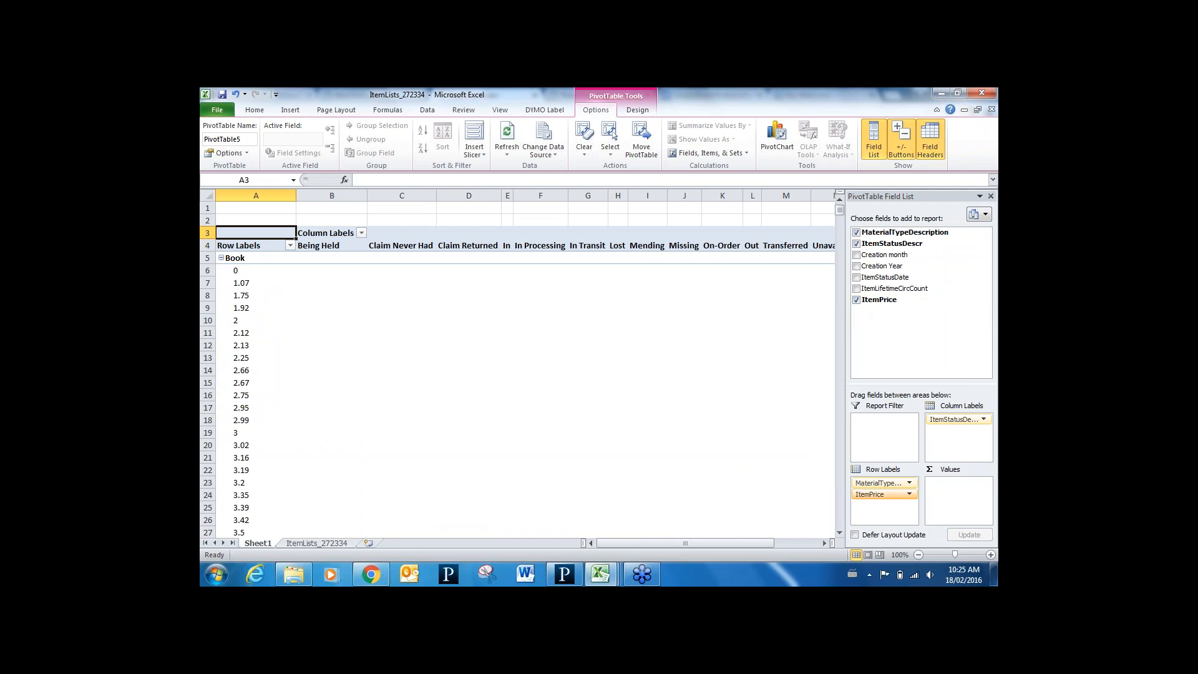
pyautogui.moveTo(880, 494); pyautogui.dragTo(955, 493)
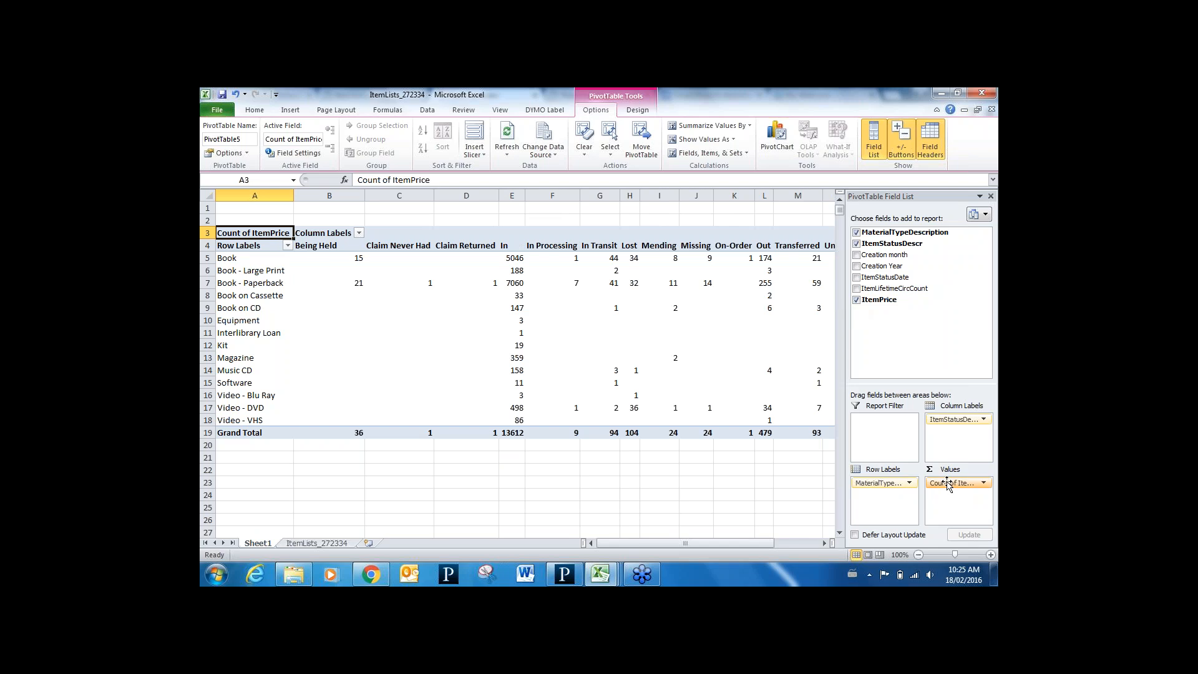
# Change the ItemPrice value field from Count to Sum with Currency number format
pyautogui.click(797, 443)
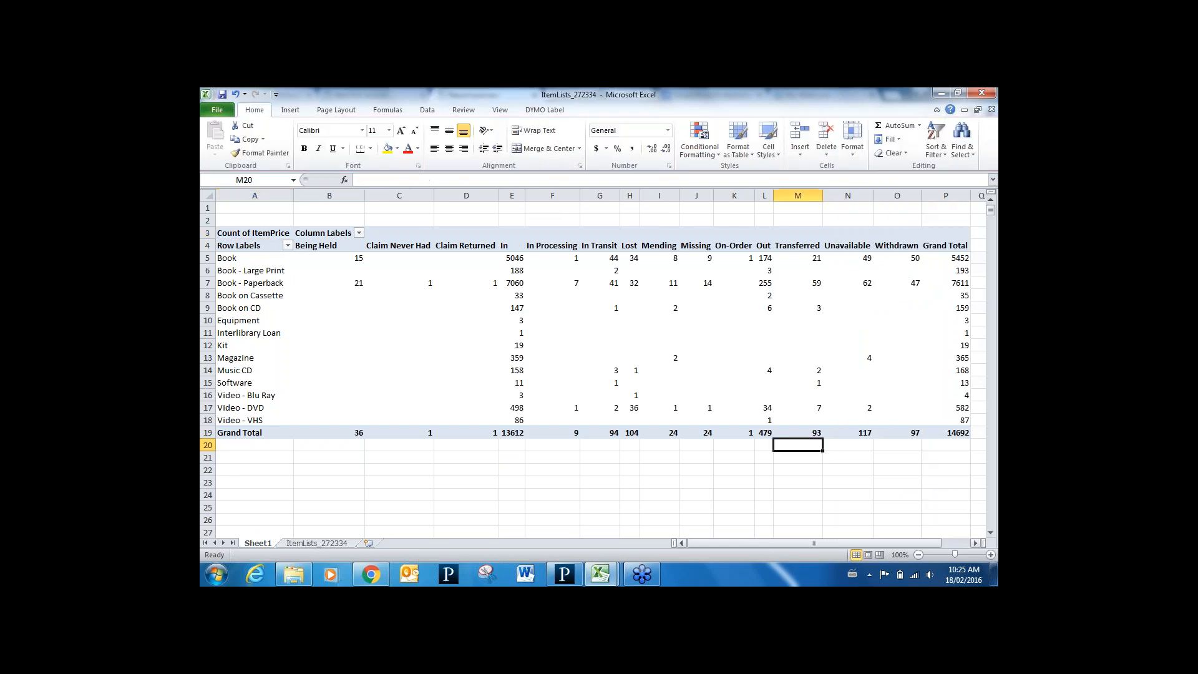
pyautogui.click(693, 369)
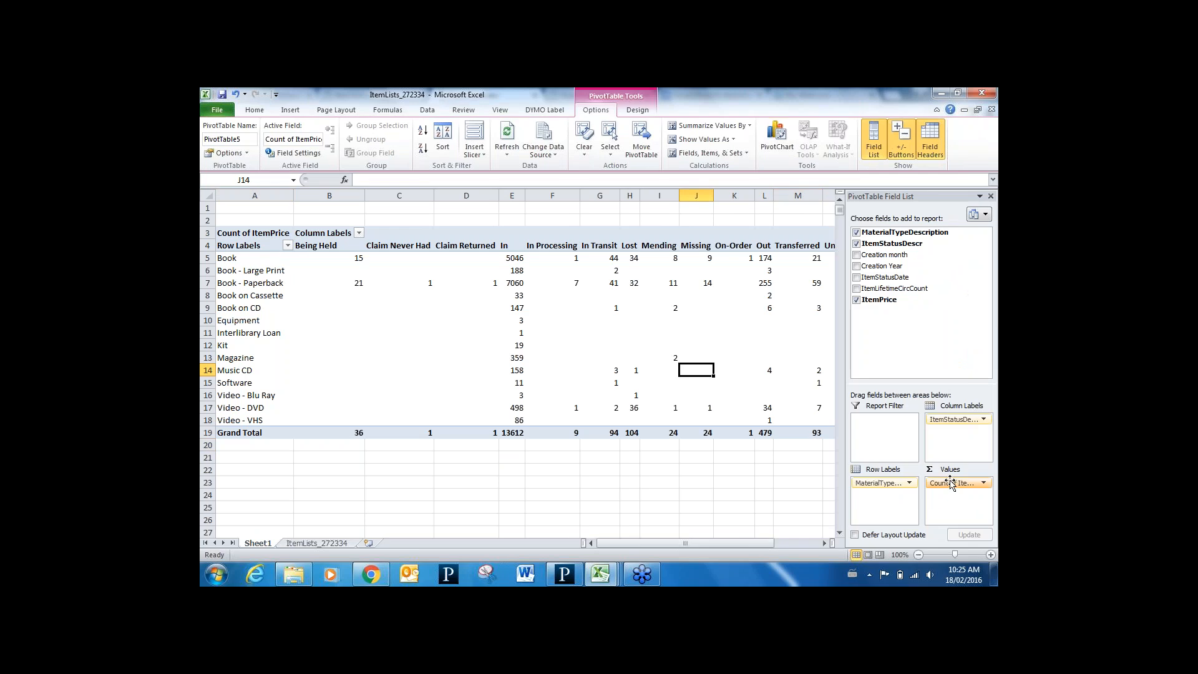
pyautogui.click(951, 484)
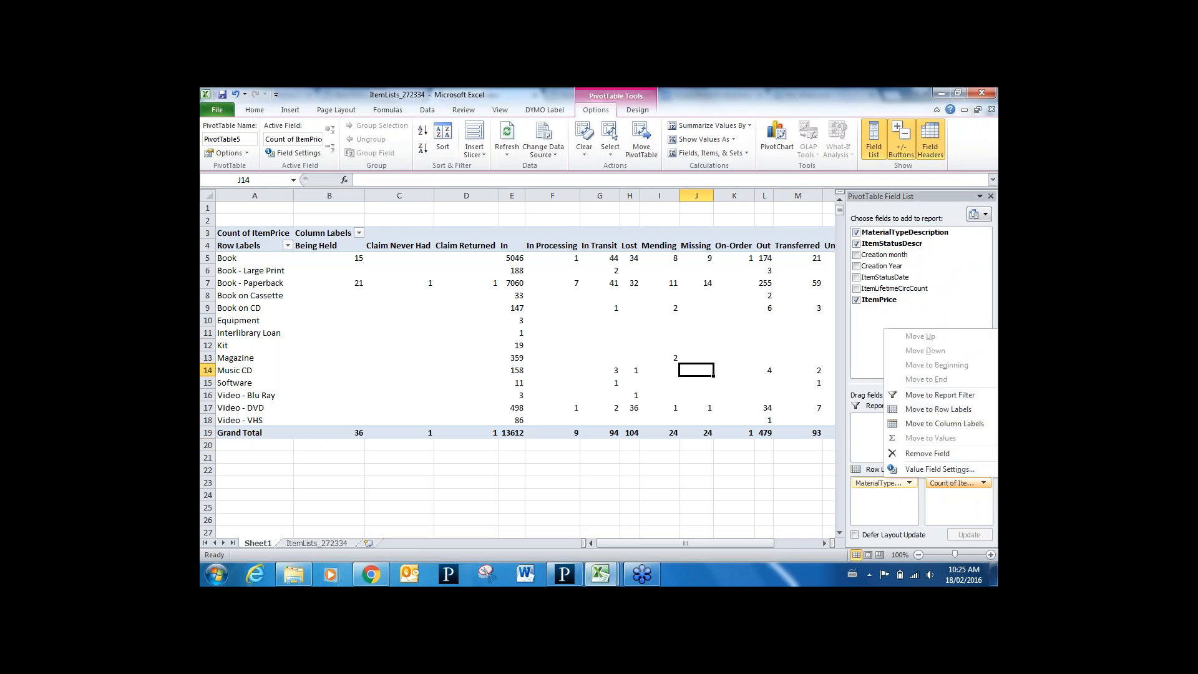
pyautogui.click(939, 469)
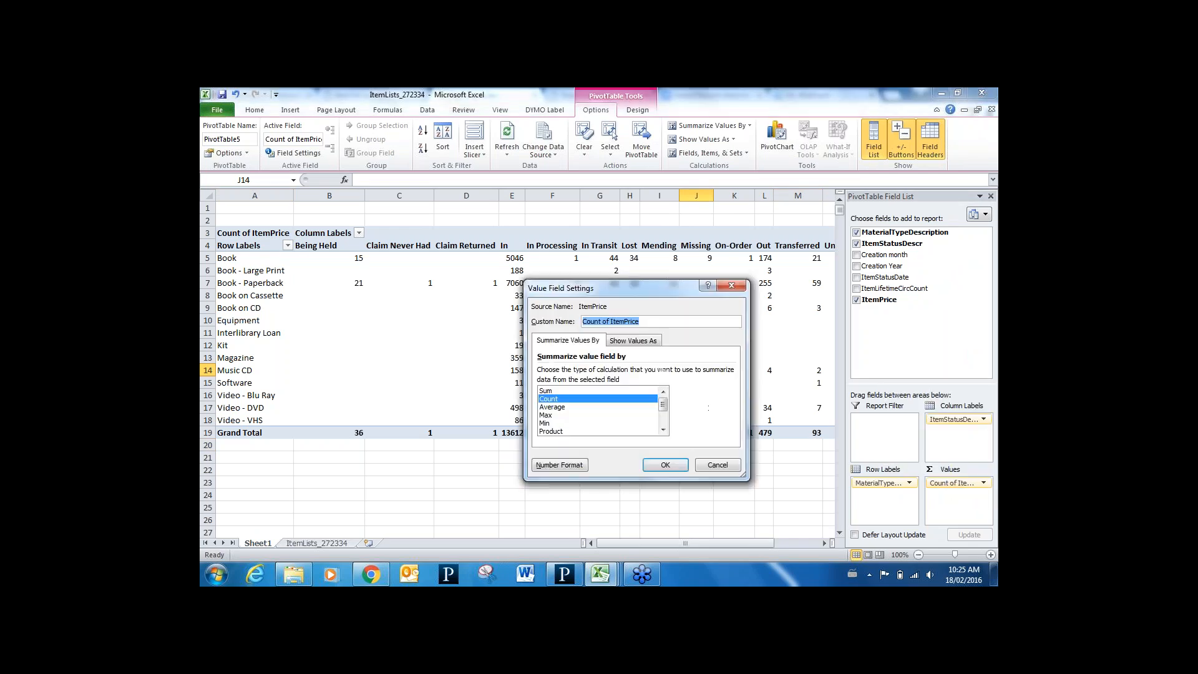
pyautogui.click(589, 391)
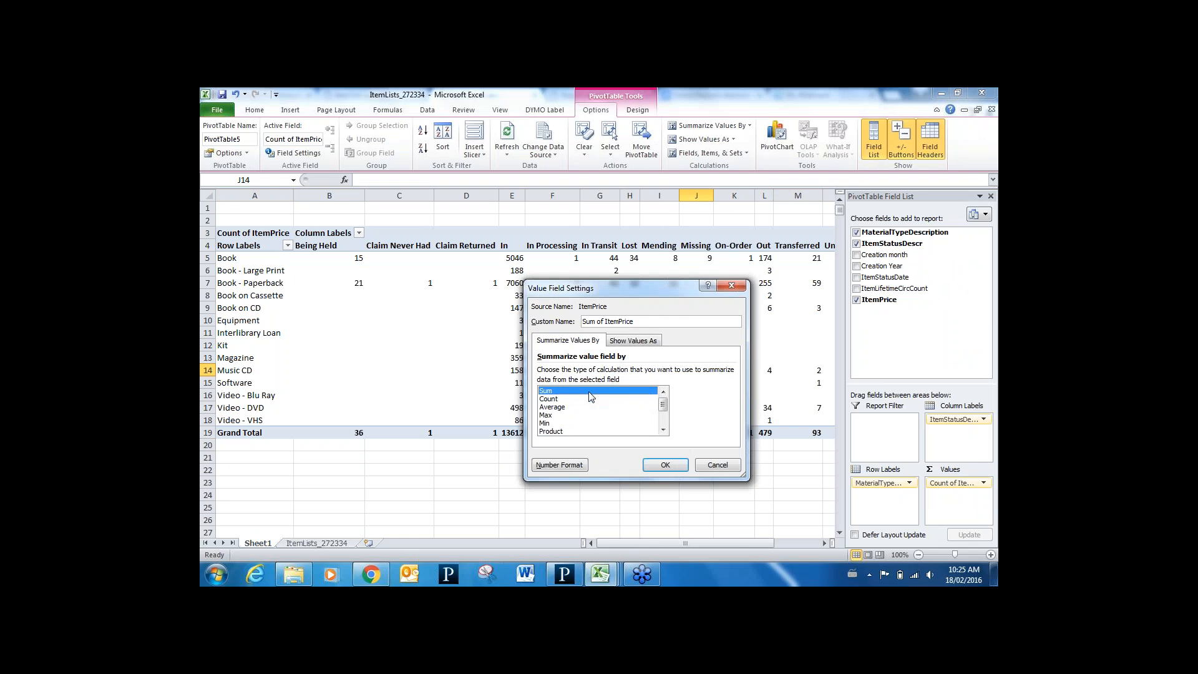
pyautogui.click(560, 465)
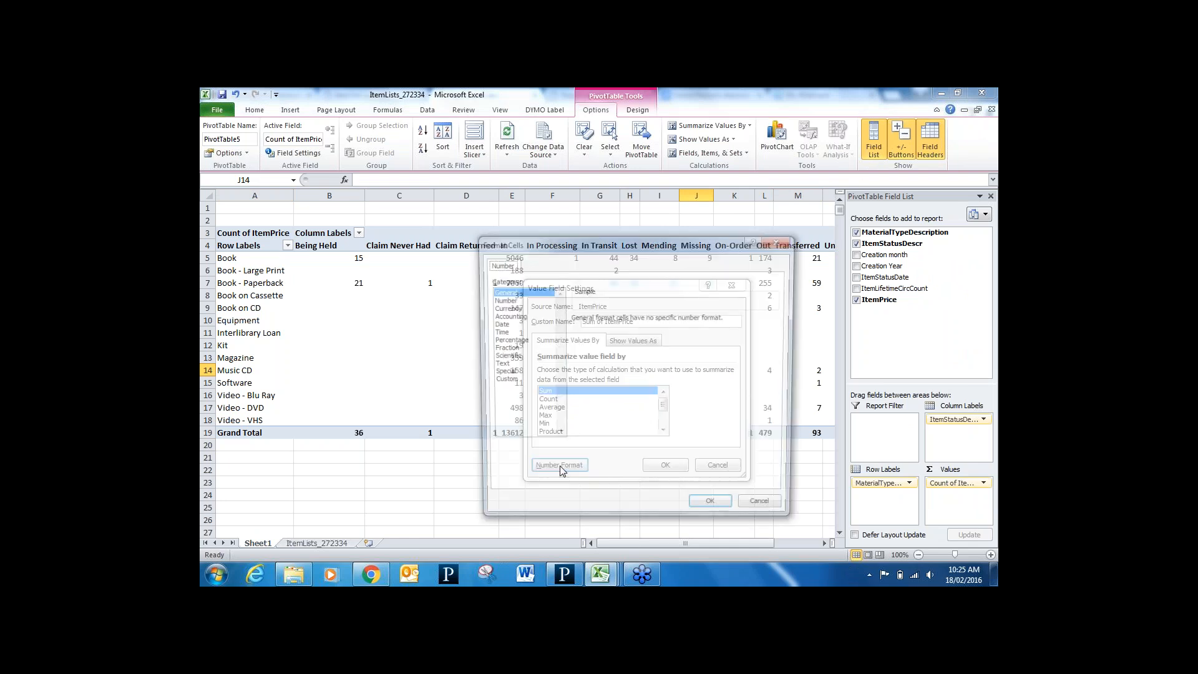
pyautogui.click(507, 308)
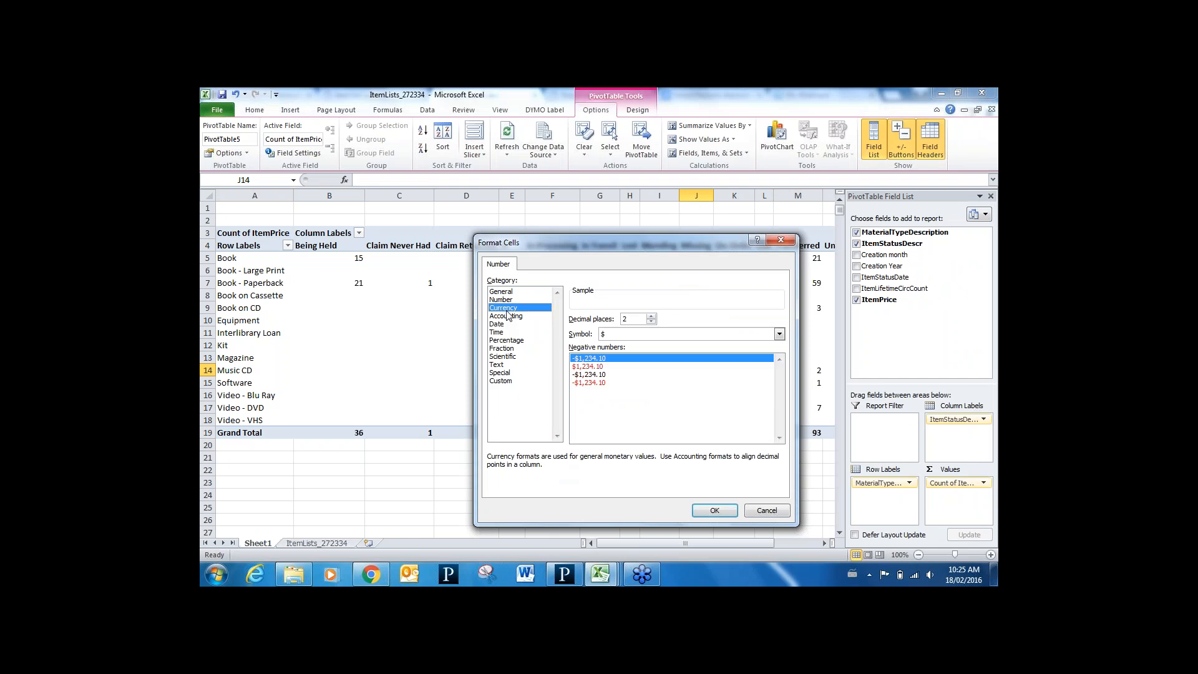
pyautogui.click(714, 509)
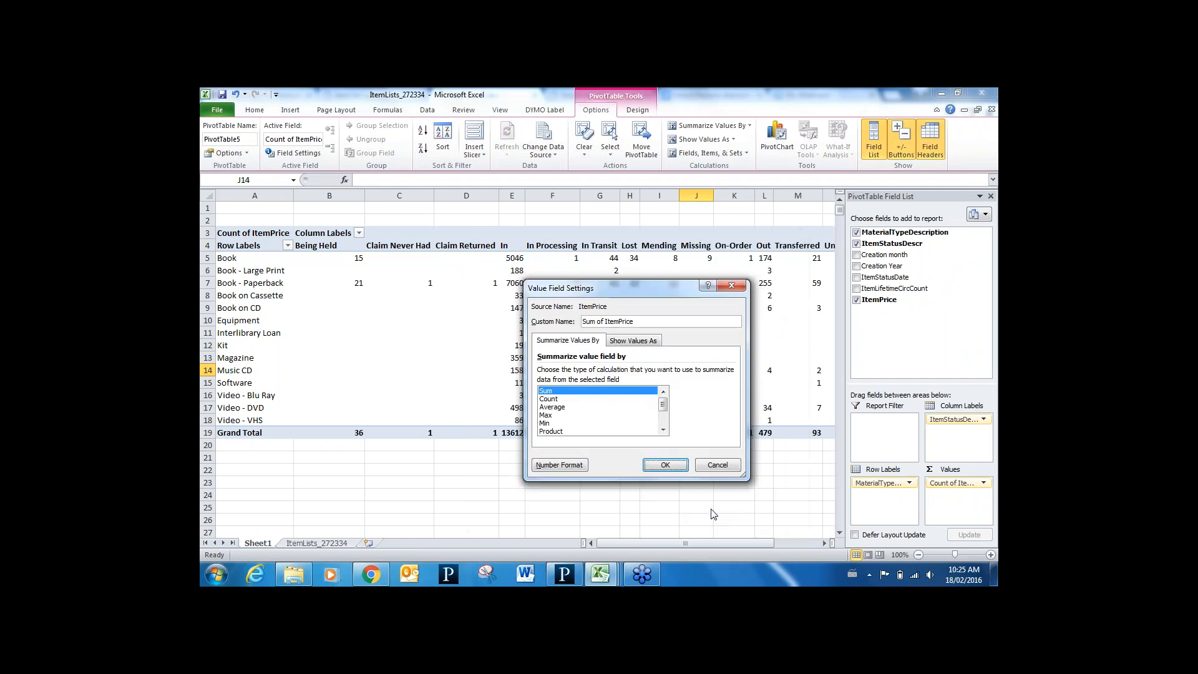
pyautogui.click(665, 465)
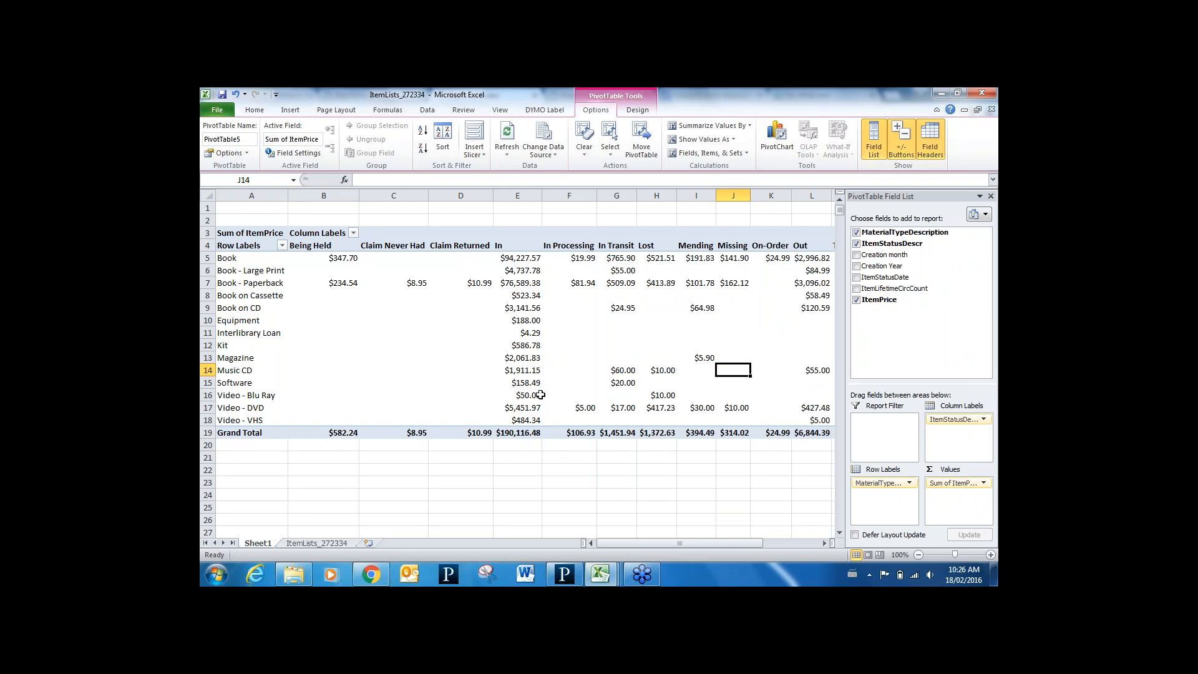
# Filter the status columns to Claim Never Had, Claim Returned, Lost, Mending and Missing only
pyautogui.moveTo(530, 324)
pyautogui.click(354, 234)
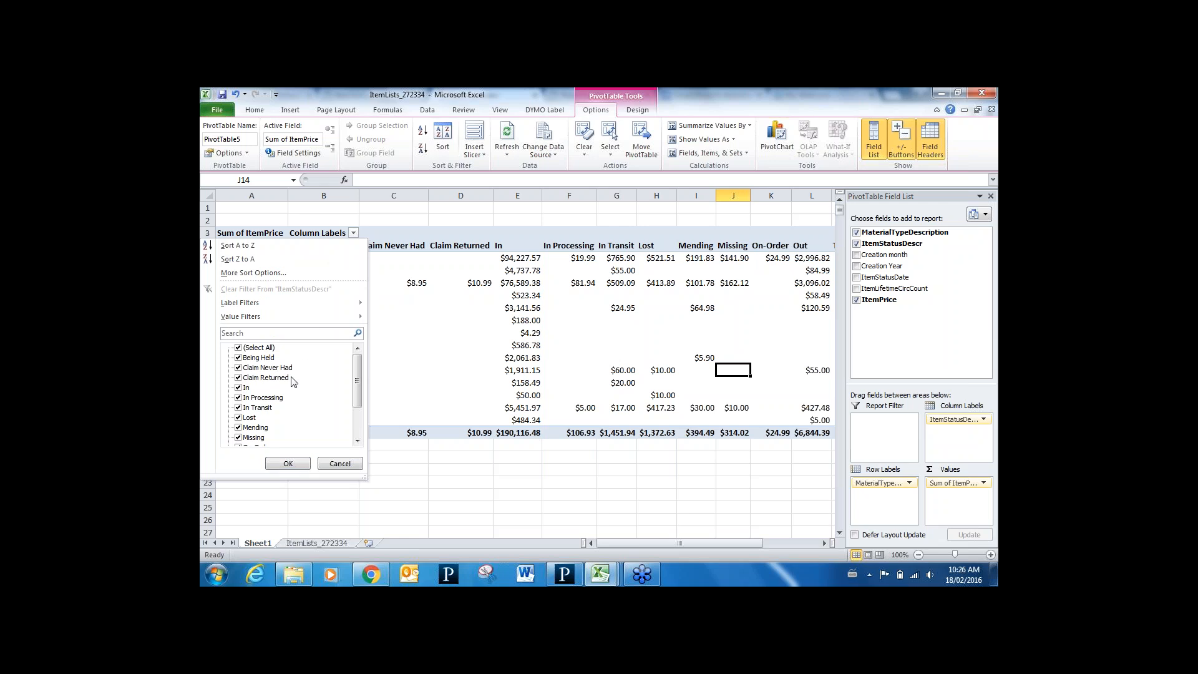
pyautogui.click(238, 348)
pyautogui.click(238, 367)
pyautogui.click(238, 378)
pyautogui.click(238, 417)
pyautogui.click(238, 428)
pyautogui.click(263, 437)
pyautogui.click(288, 463)
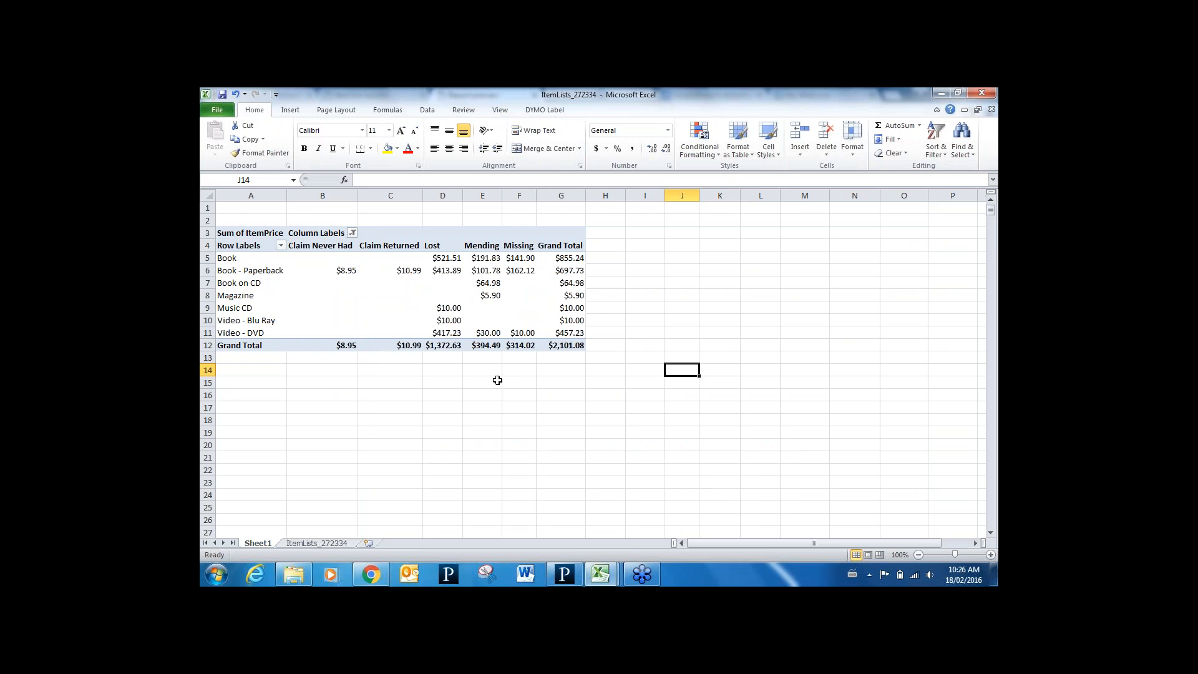
pyautogui.click(519, 320)
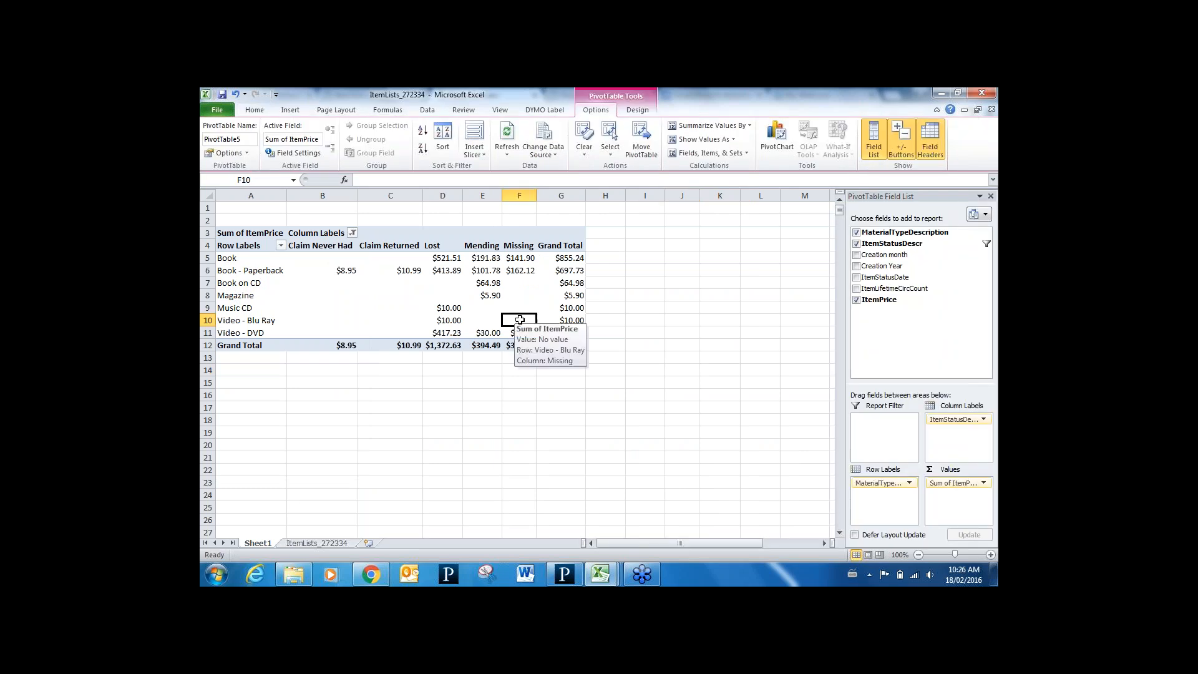
# Reselect (Select All) in the Column Labels filter so every status returns
pyautogui.click(352, 233)
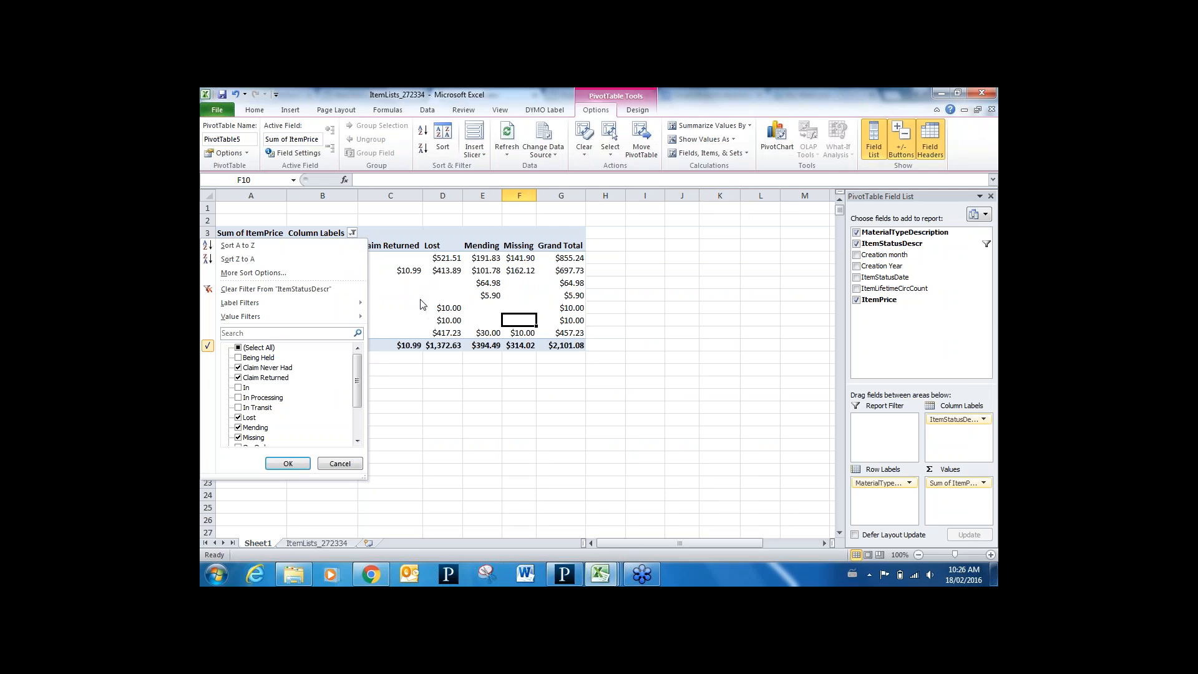
pyautogui.click(240, 348)
pyautogui.click(305, 465)
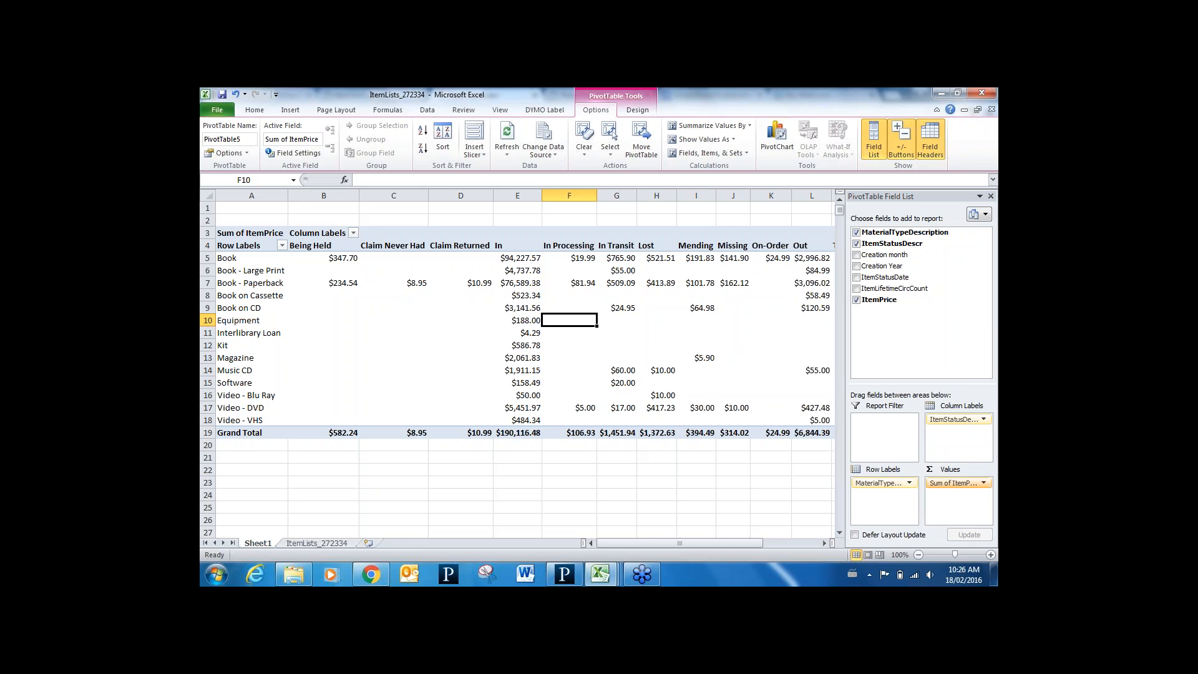
# Remove ItemPrice, ItemStatusDescr and a trial ItemLifetimeCircCount field, leaving only material type rows
pyautogui.click(856, 301)
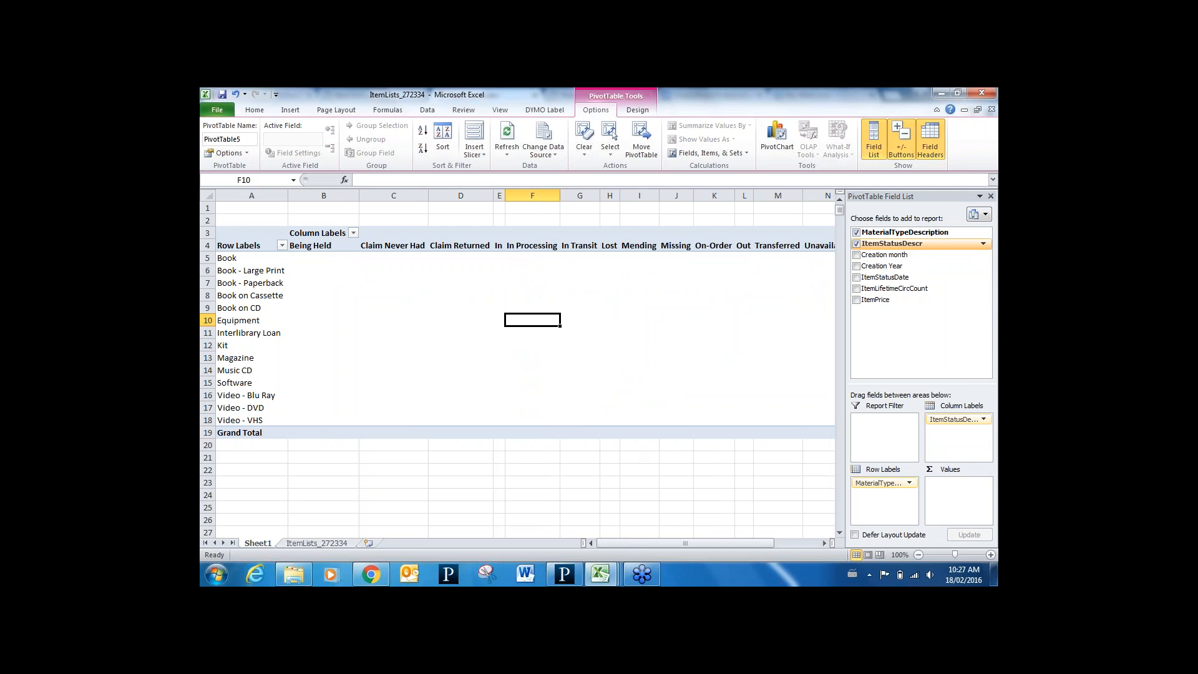
pyautogui.click(856, 244)
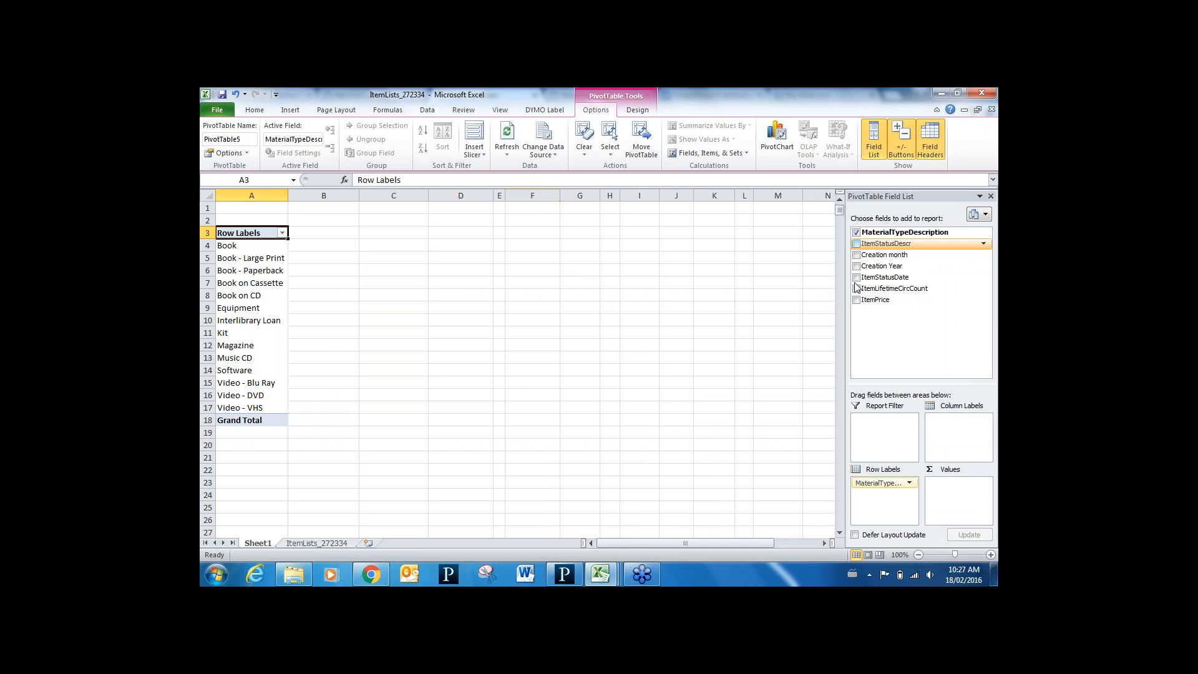
pyautogui.click(857, 288)
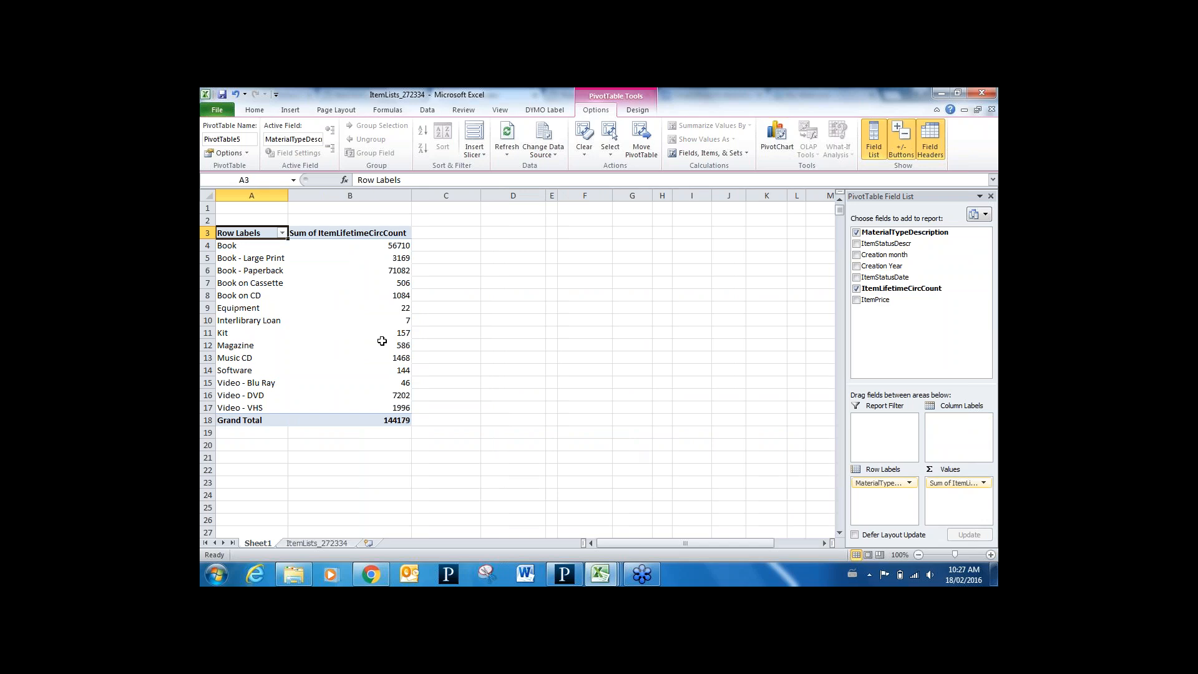
pyautogui.moveTo(294, 297)
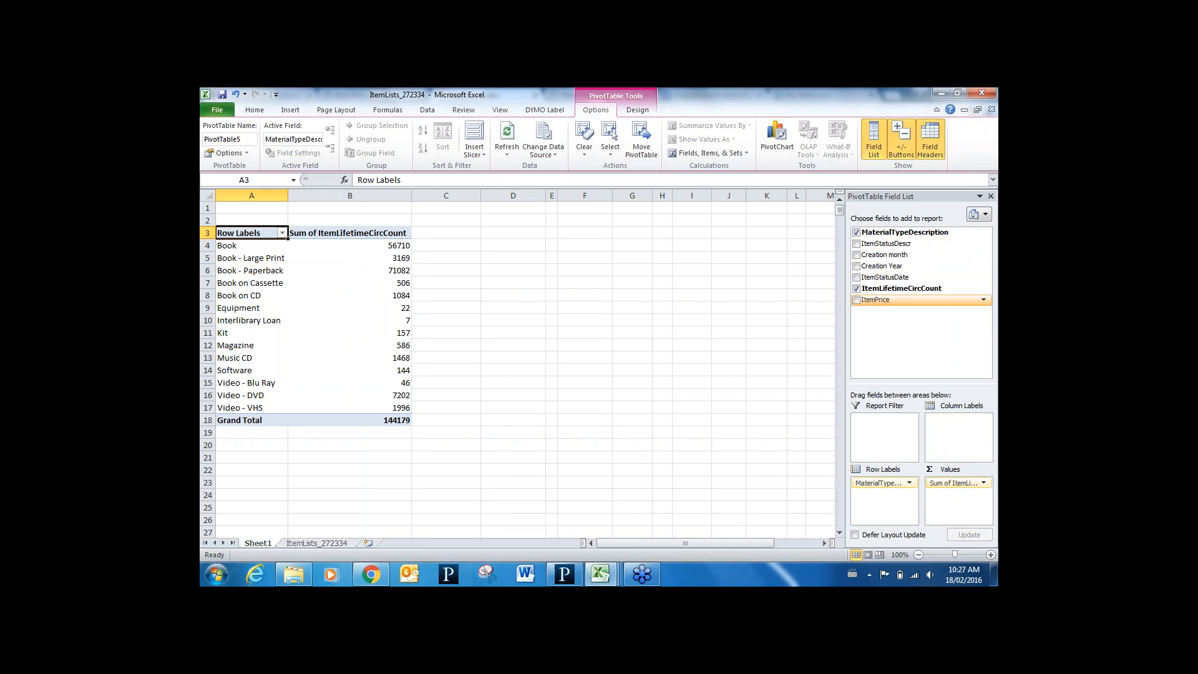
pyautogui.click(856, 289)
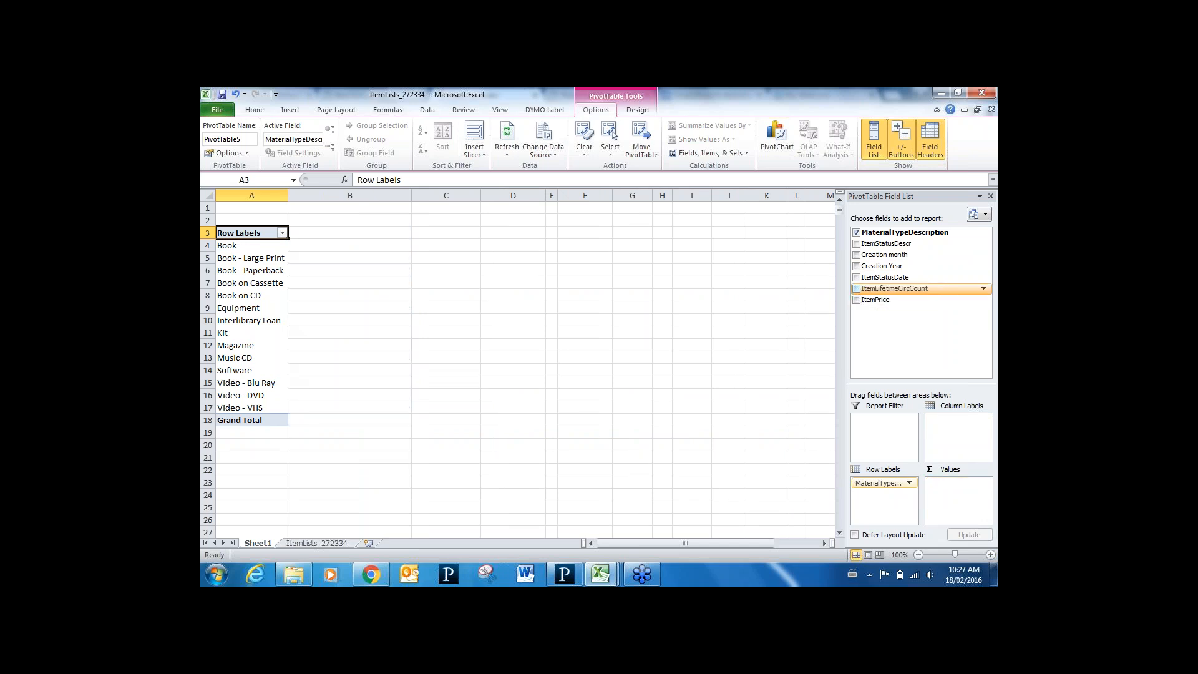
# Put ItemPrice in Column Labels and select the price headers from 0 through 4.99
pyautogui.click(856, 300)
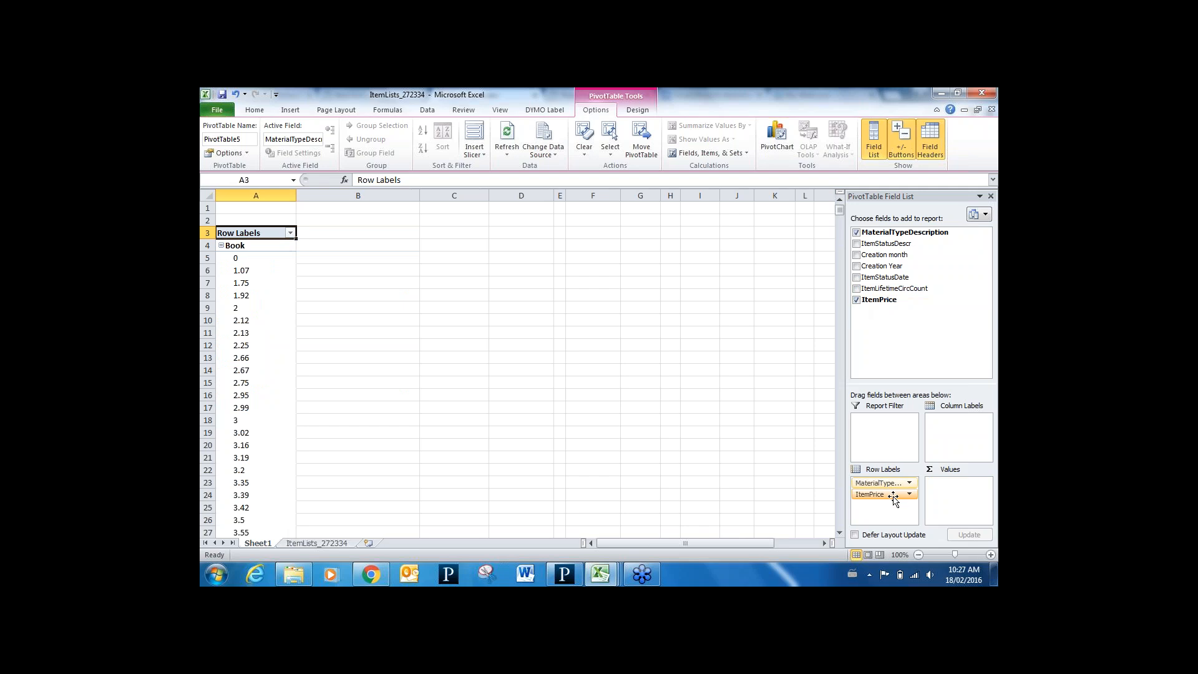
pyautogui.moveTo(870, 494); pyautogui.dragTo(955, 431)
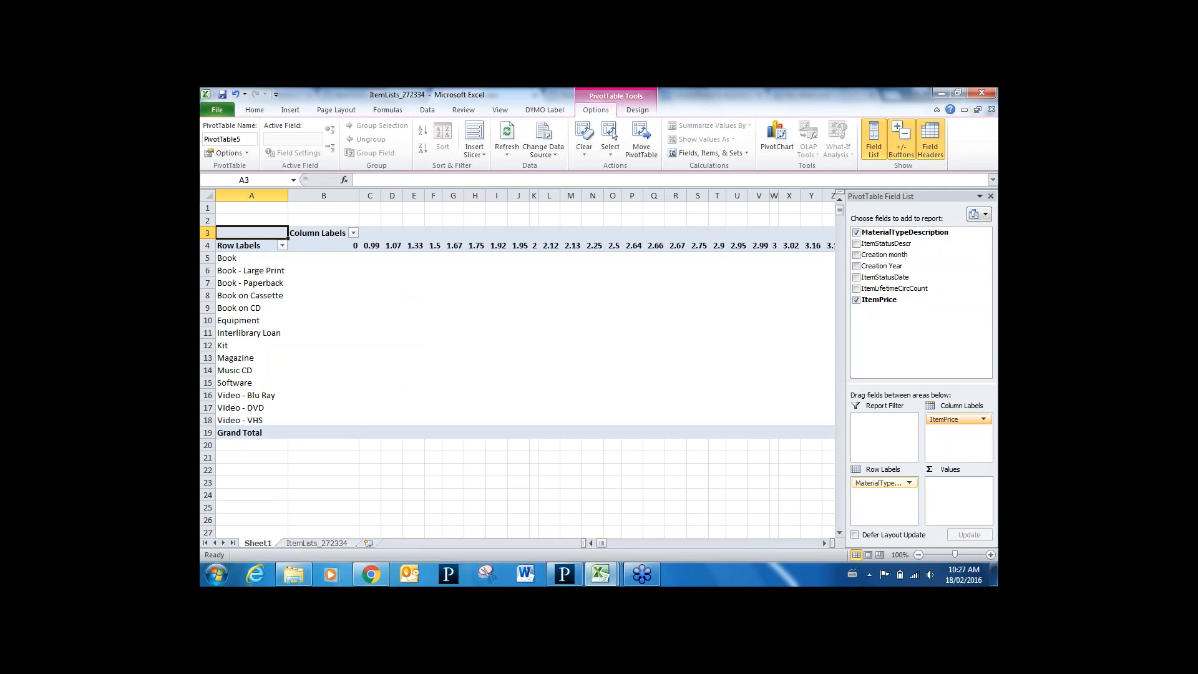
pyautogui.click(347, 247)
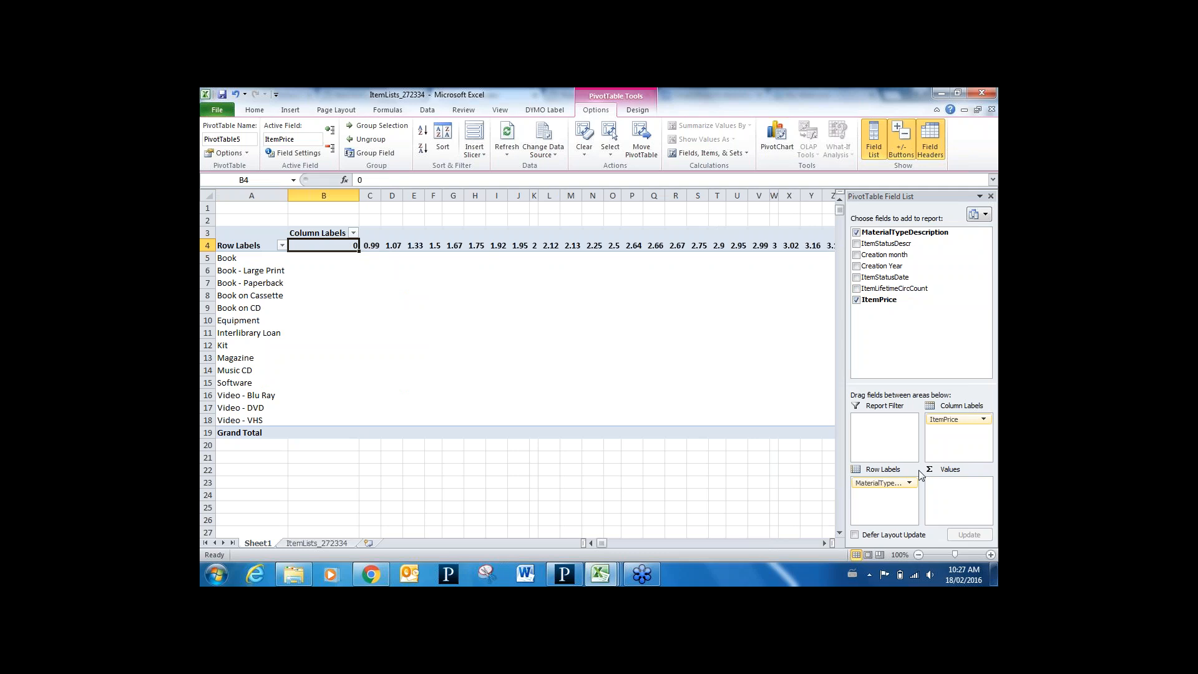
pyautogui.moveTo(825, 543); pyautogui.dragTo(825, 542)
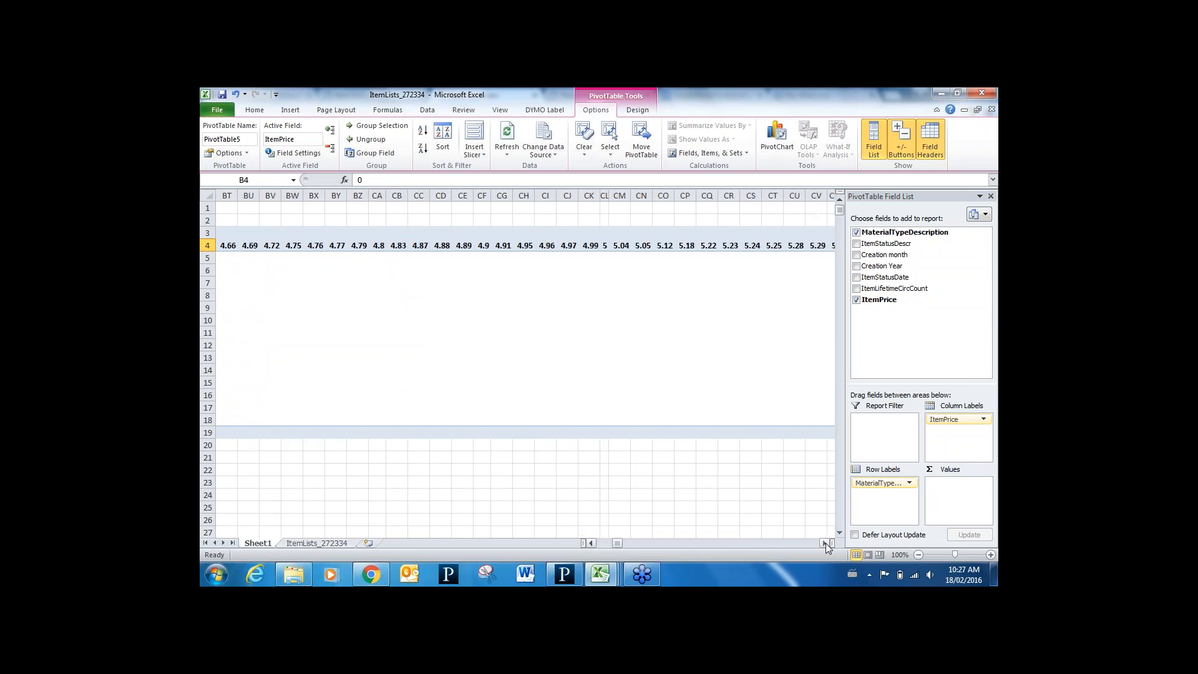
pyautogui.keyDown('shift'); pyautogui.click(595, 246); pyautogui.keyUp('shift')
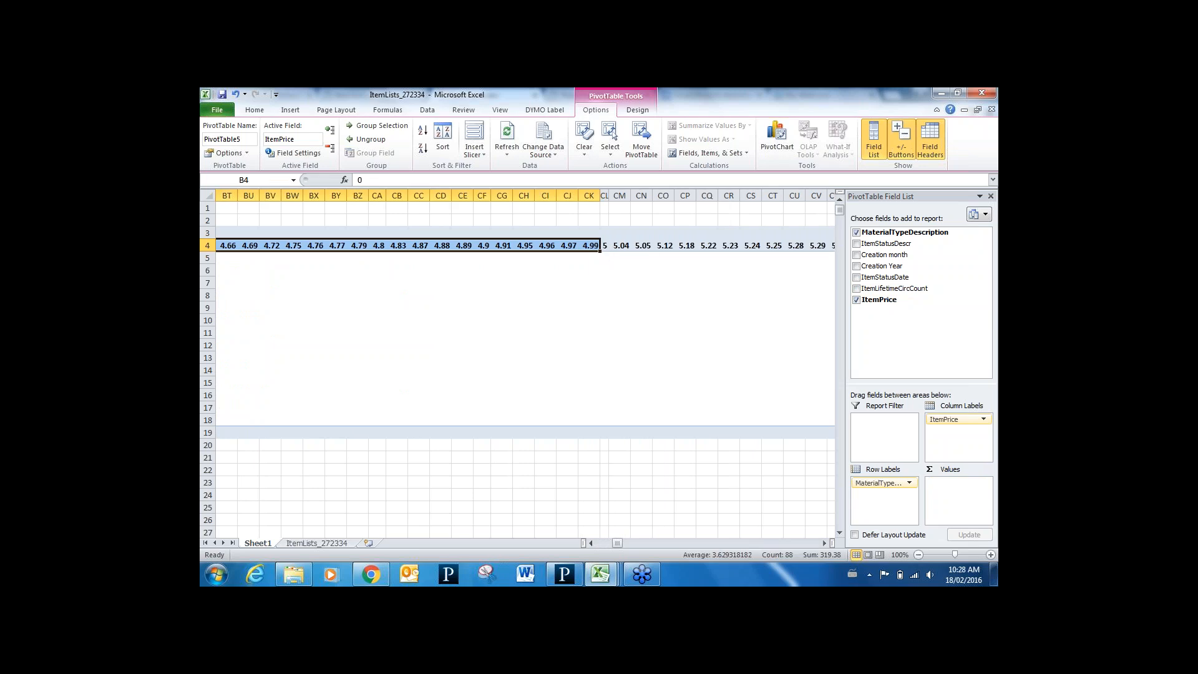
# Group prices 0 to 4.99 as '0-4.99', collapse it, and select from price 5
pyautogui.click(382, 125)
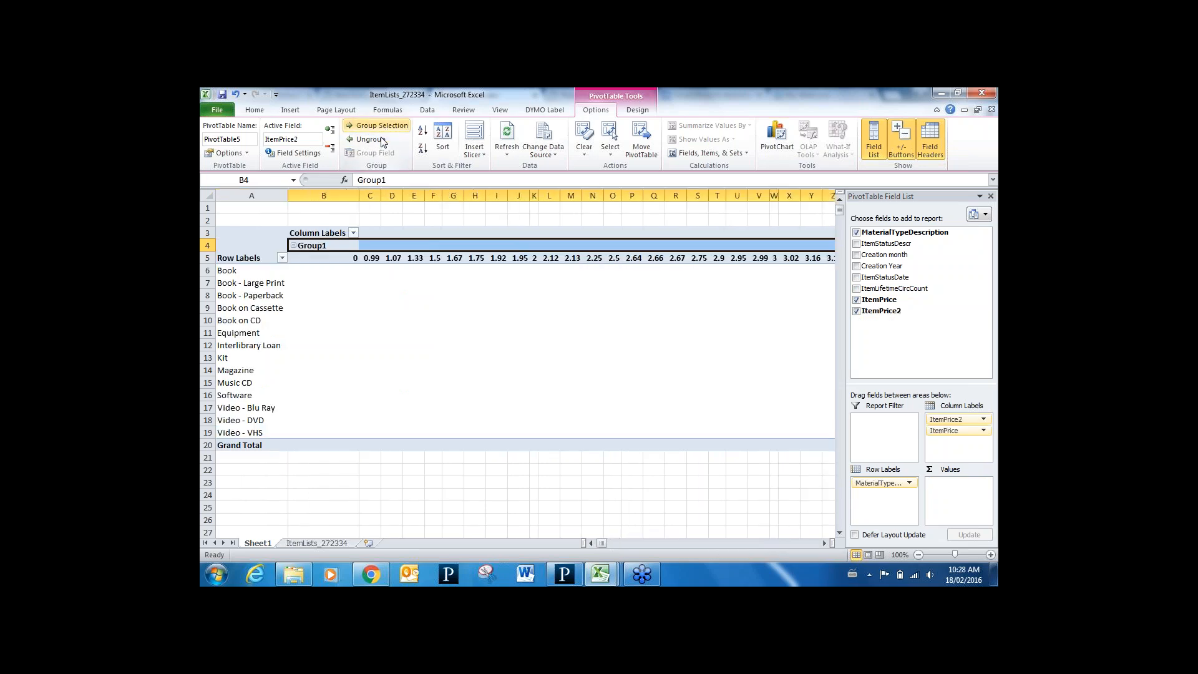
pyautogui.click(323, 247)
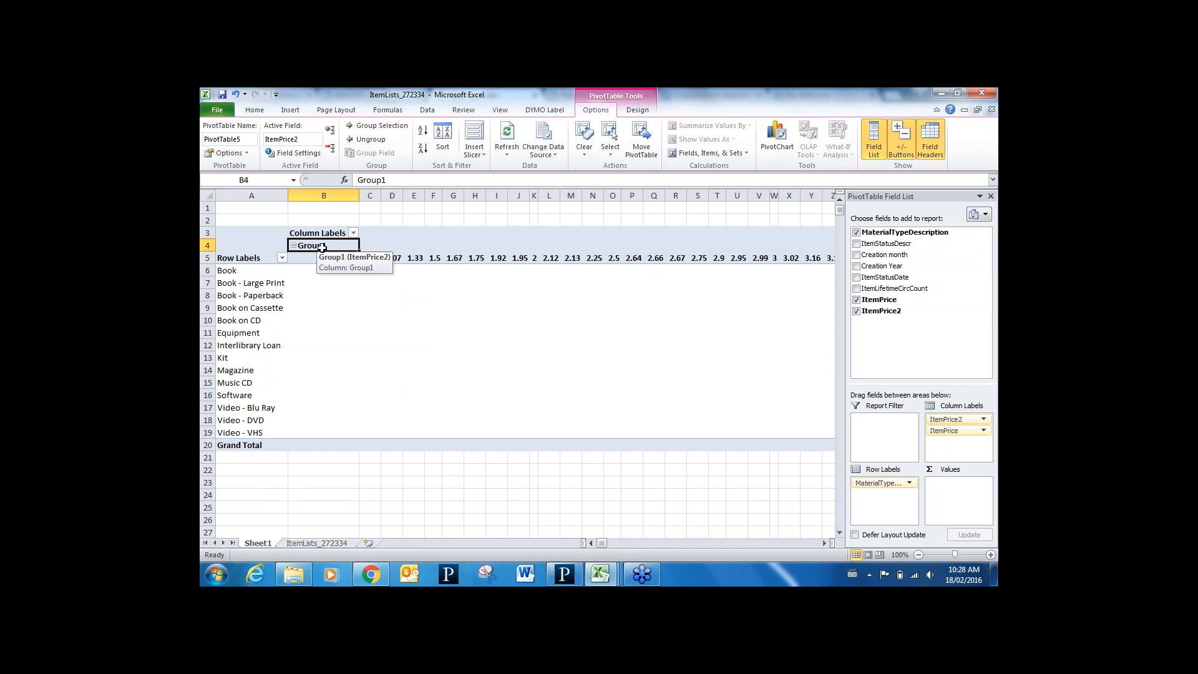
pyautogui.write('0-4')
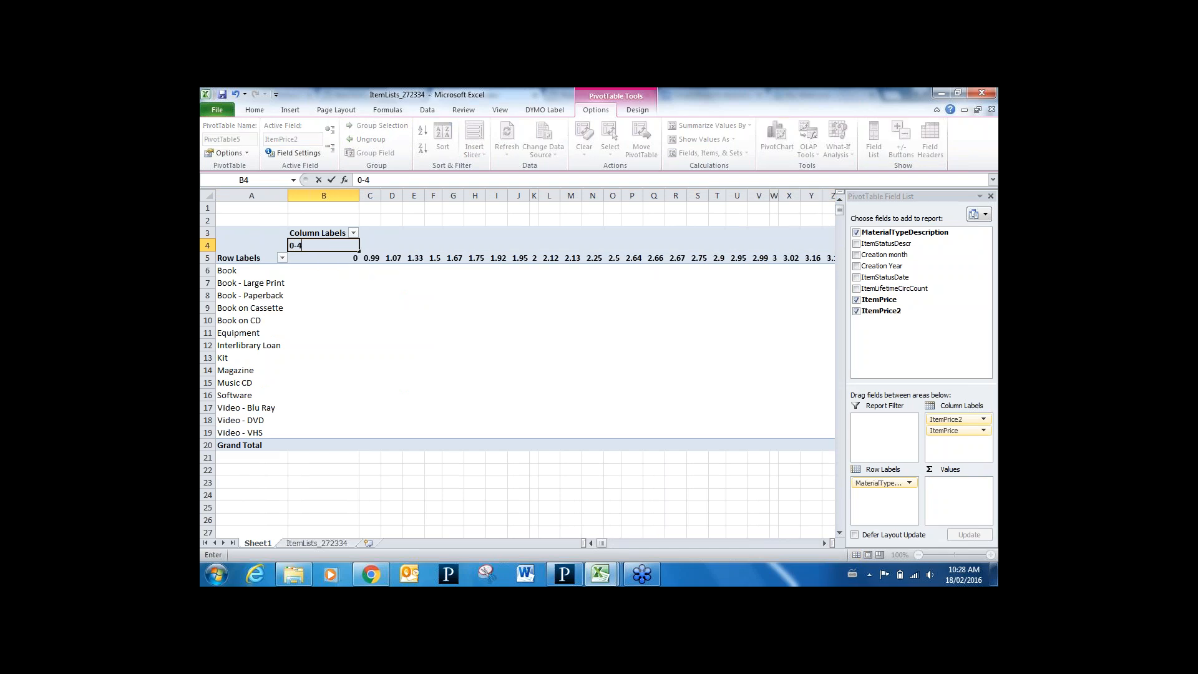
pyautogui.write('.99')
pyautogui.press('Return')
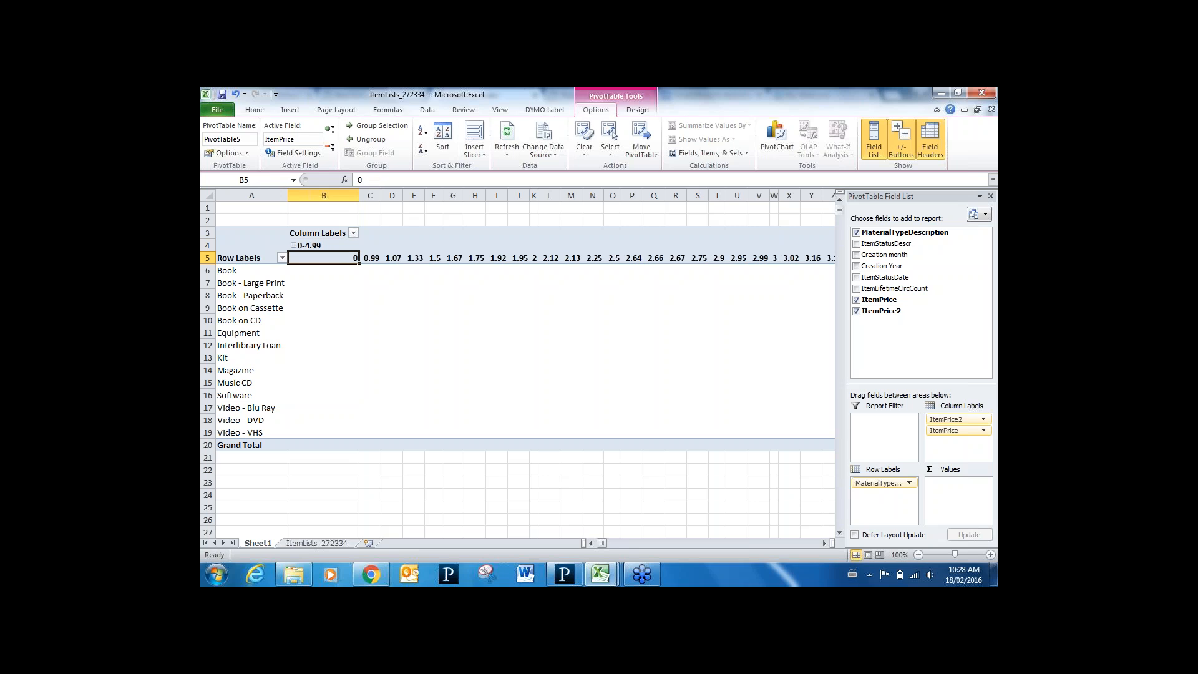
pyautogui.click(293, 246)
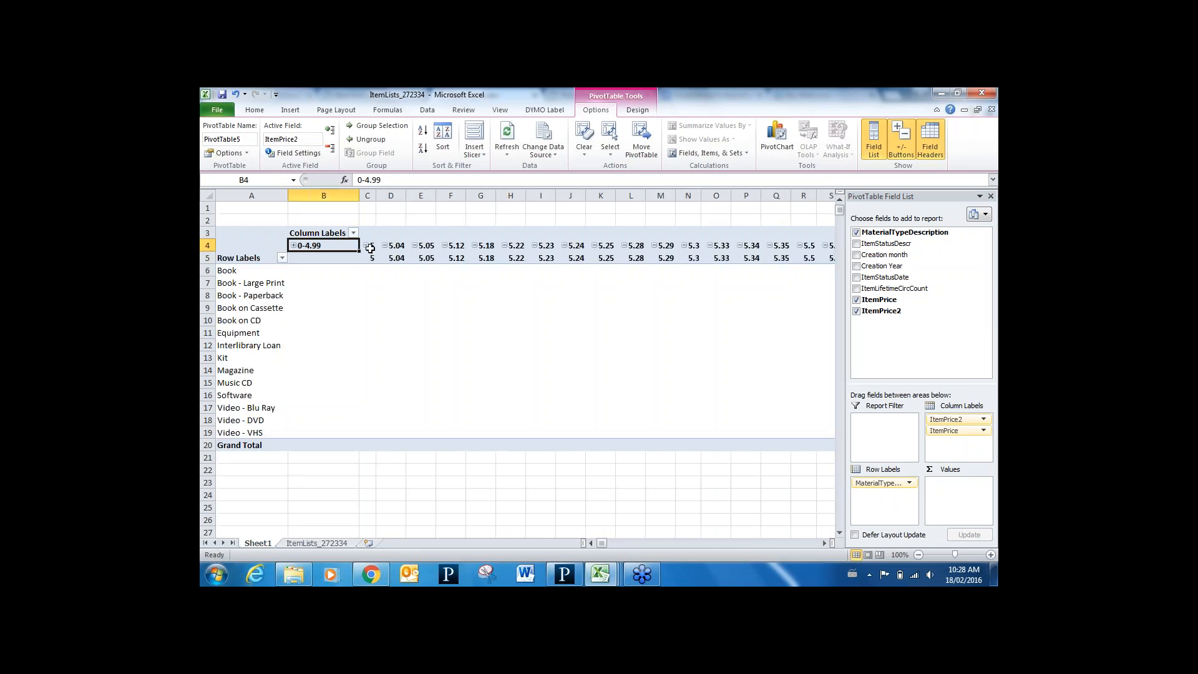
pyautogui.click(371, 253)
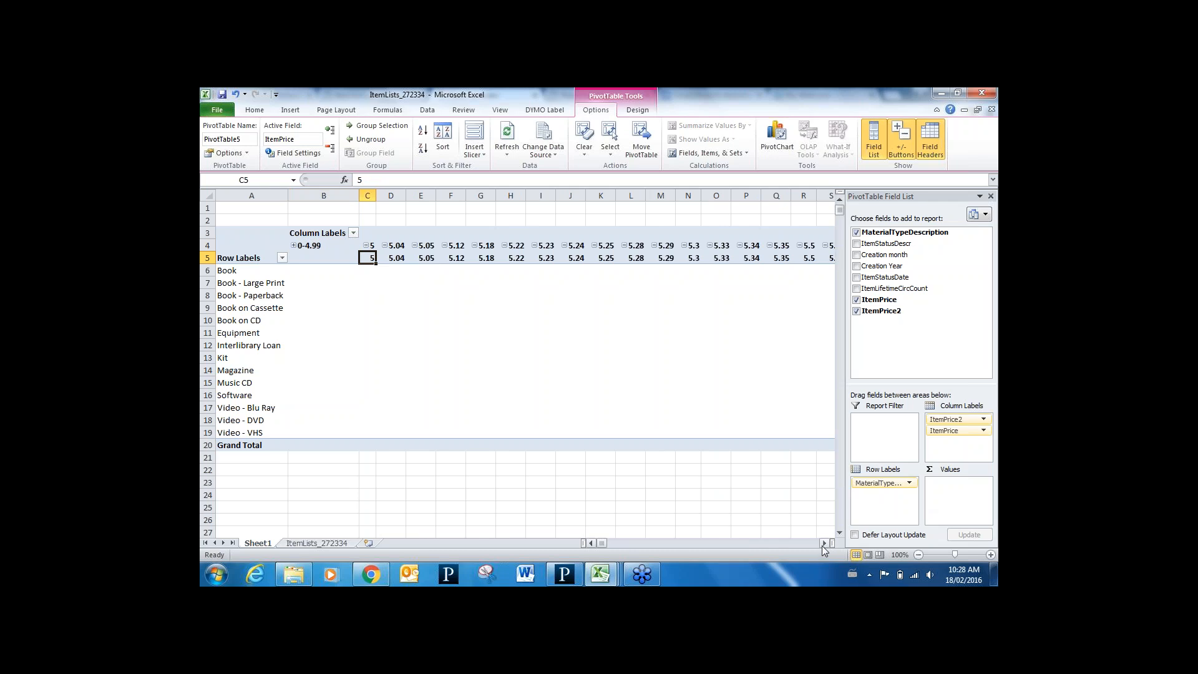
pyautogui.moveTo(824, 543); pyautogui.dragTo(825, 544)
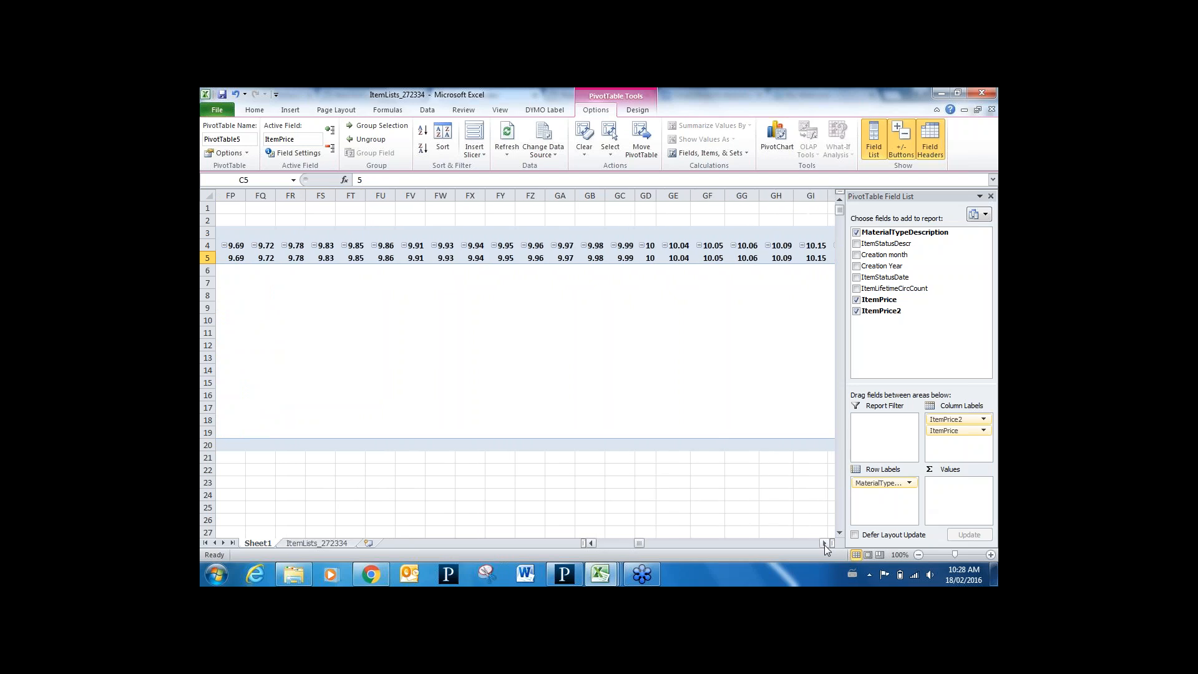
# Group prices 5 to 9.99 as '5-9.99', collapse it, and select from price 10
pyautogui.keyDown('shift'); pyautogui.click(628, 259); pyautogui.keyUp('shift')
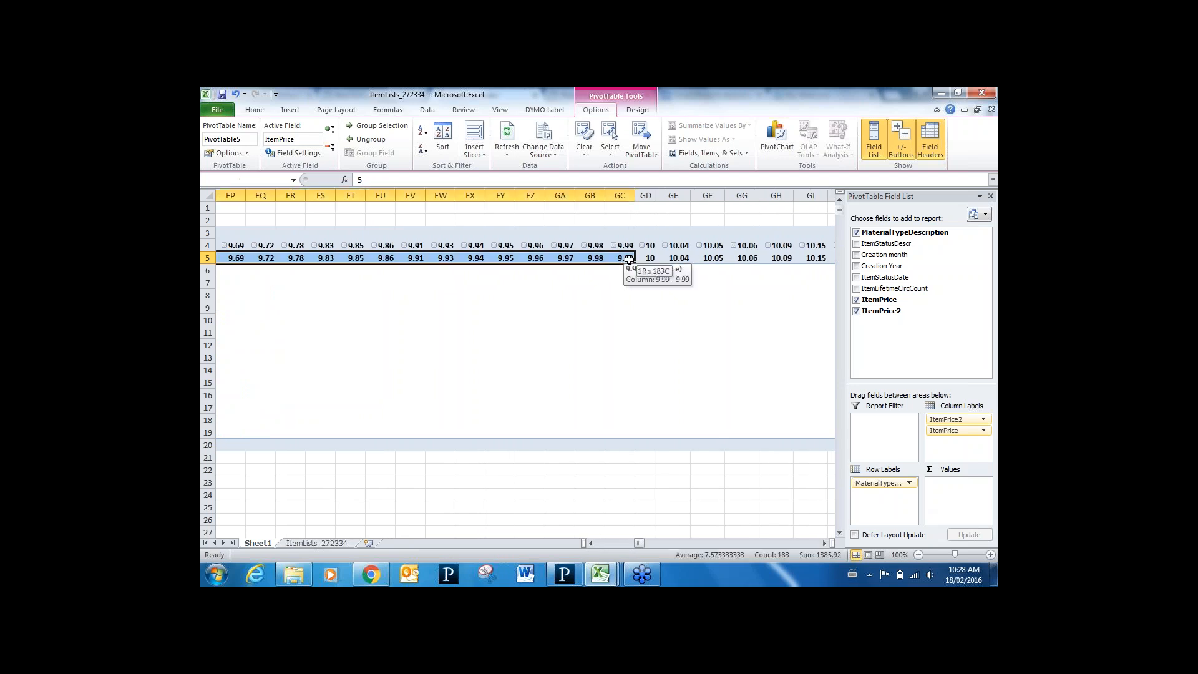
pyautogui.click(373, 124)
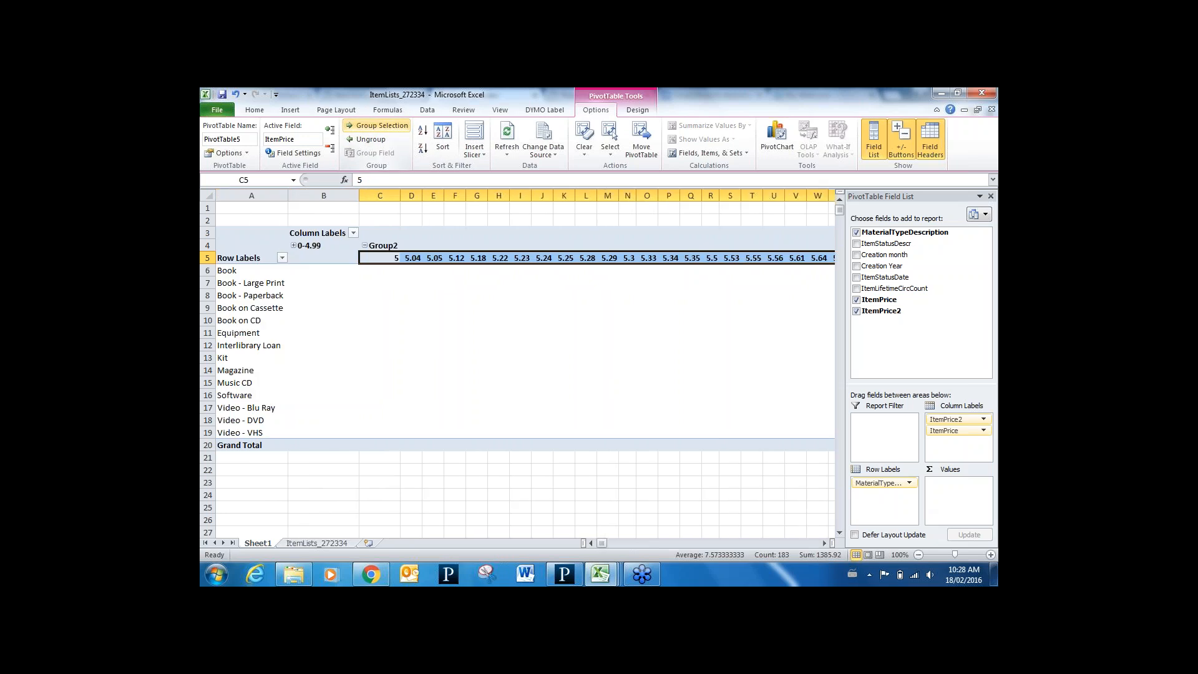
pyautogui.click(384, 247)
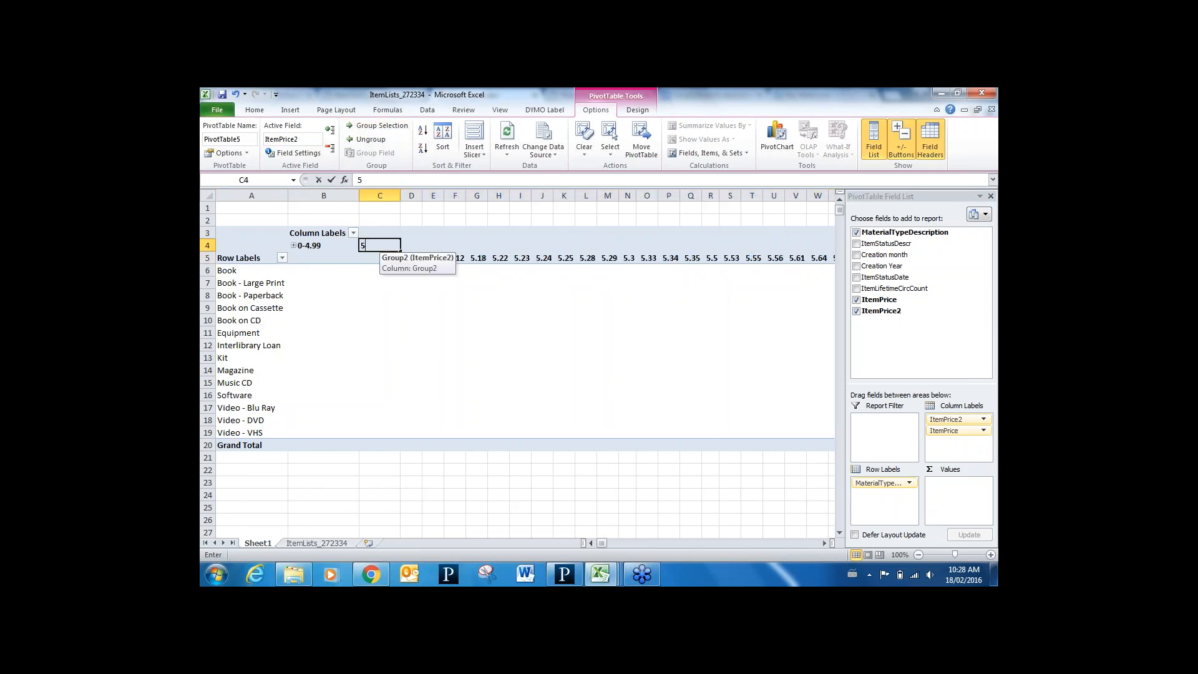
pyautogui.write('5-9.9')
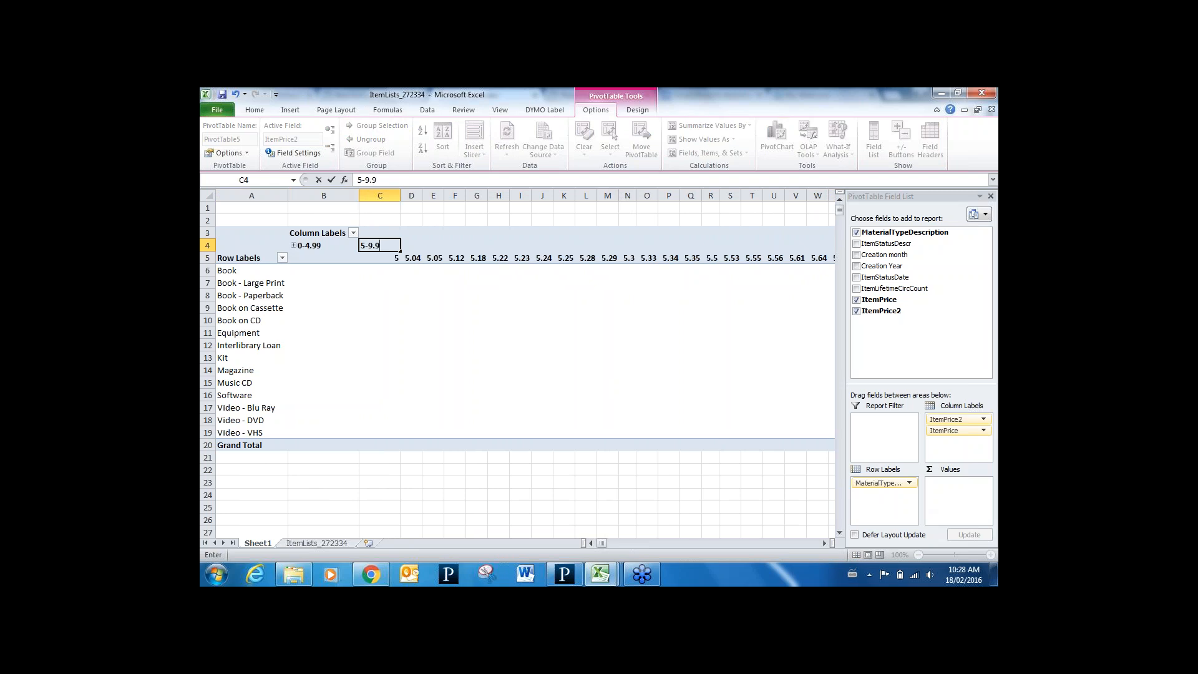
pyautogui.write('9')
pyautogui.press('Return')
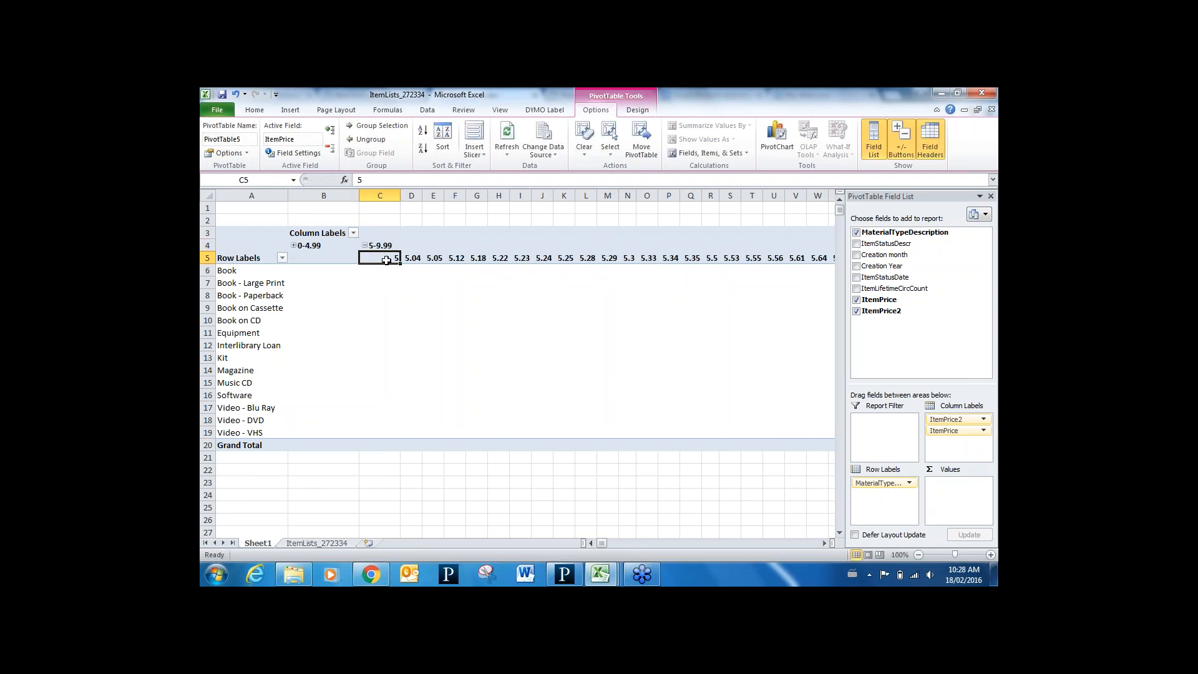
pyautogui.click(365, 246)
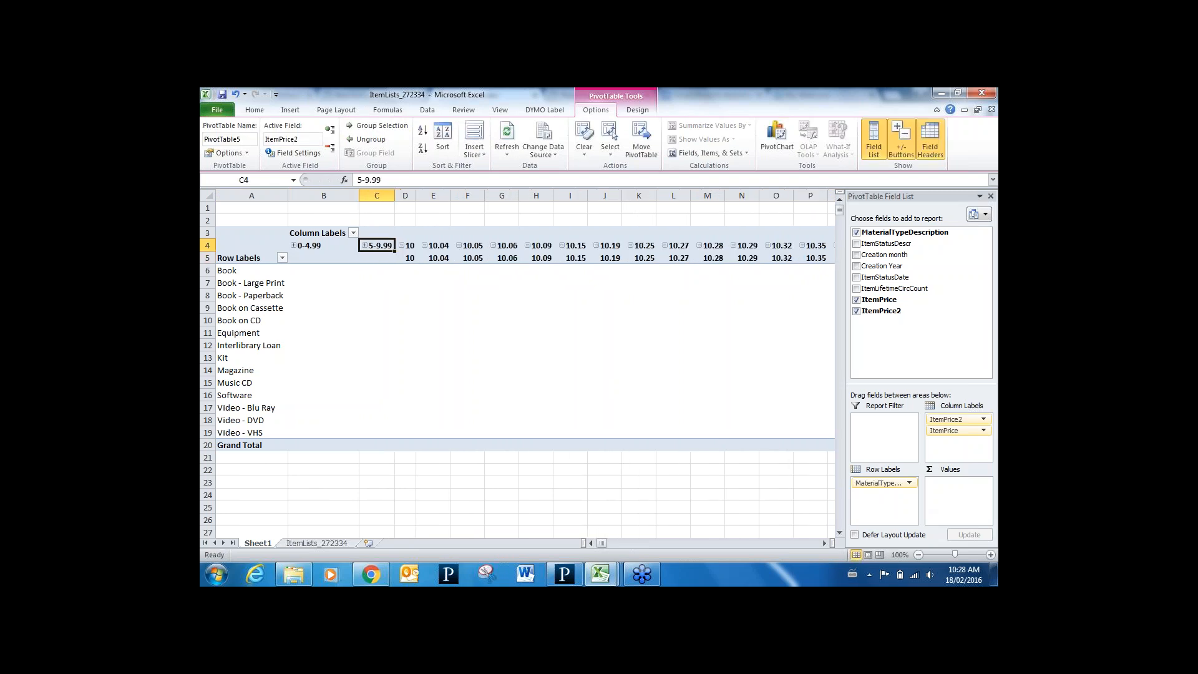
pyautogui.click(406, 258)
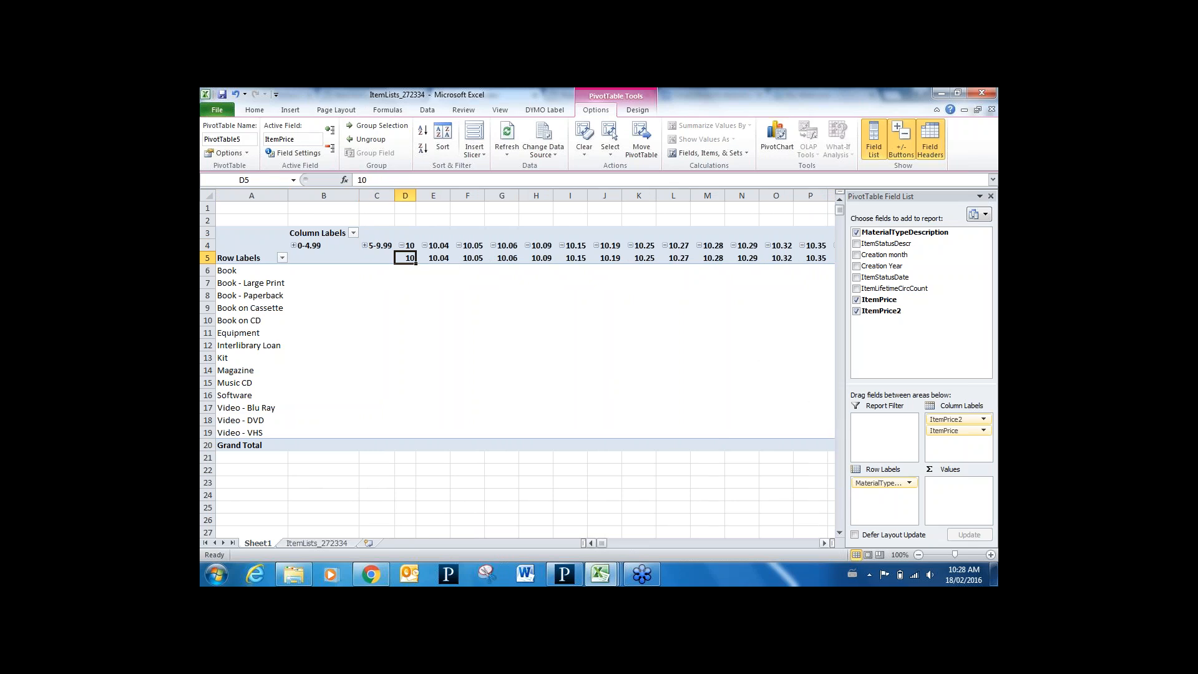
pyautogui.moveTo(826, 541); pyautogui.dragTo(826, 541)
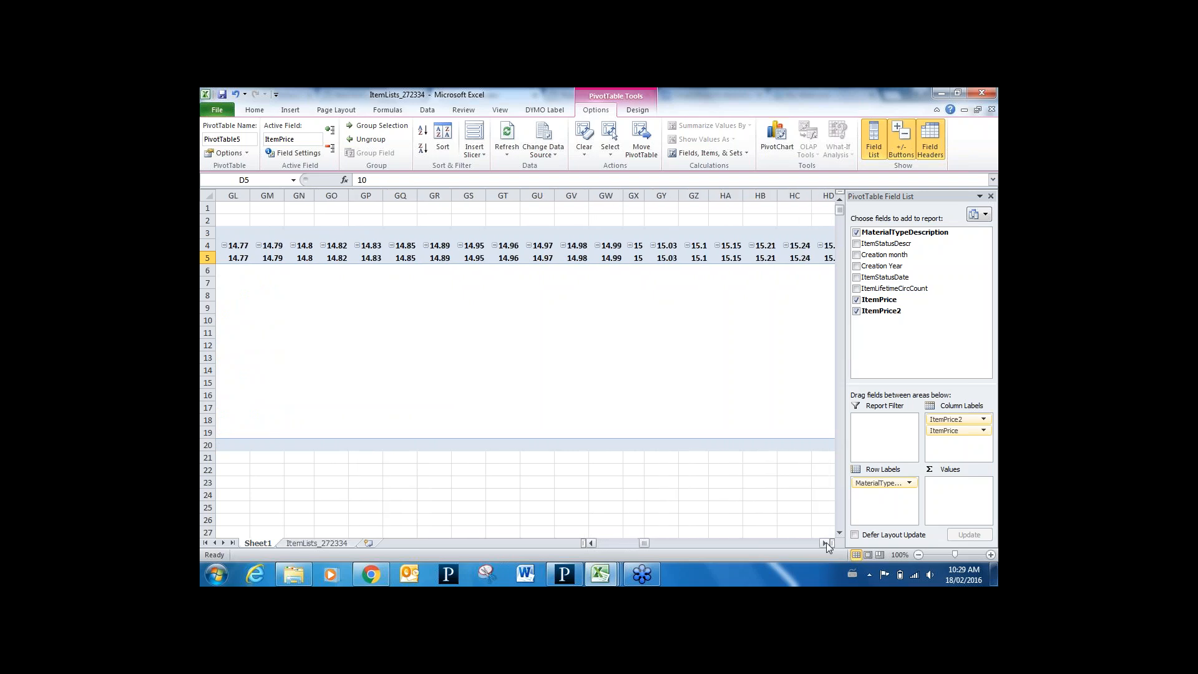
# Group prices 10 to 14.99 into a collapsed column labelled '10-14.99'
pyautogui.keyDown('shift'); pyautogui.click(617, 258); pyautogui.keyUp('shift')
pyautogui.click(377, 126)
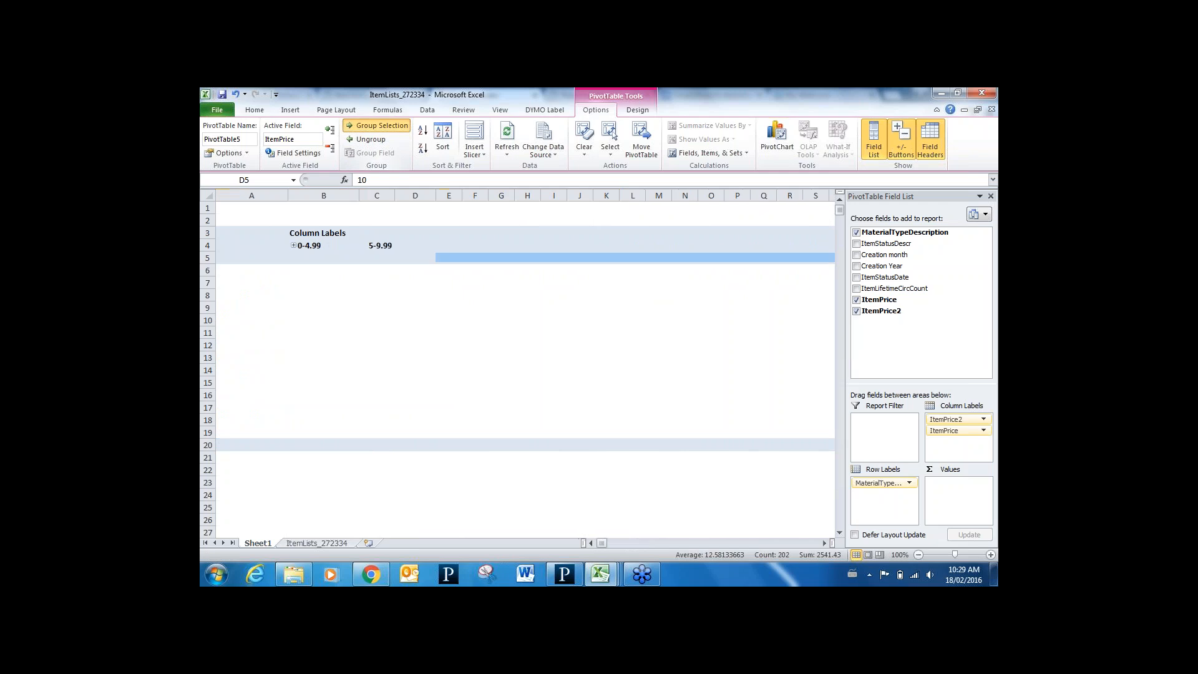
pyautogui.click(426, 246)
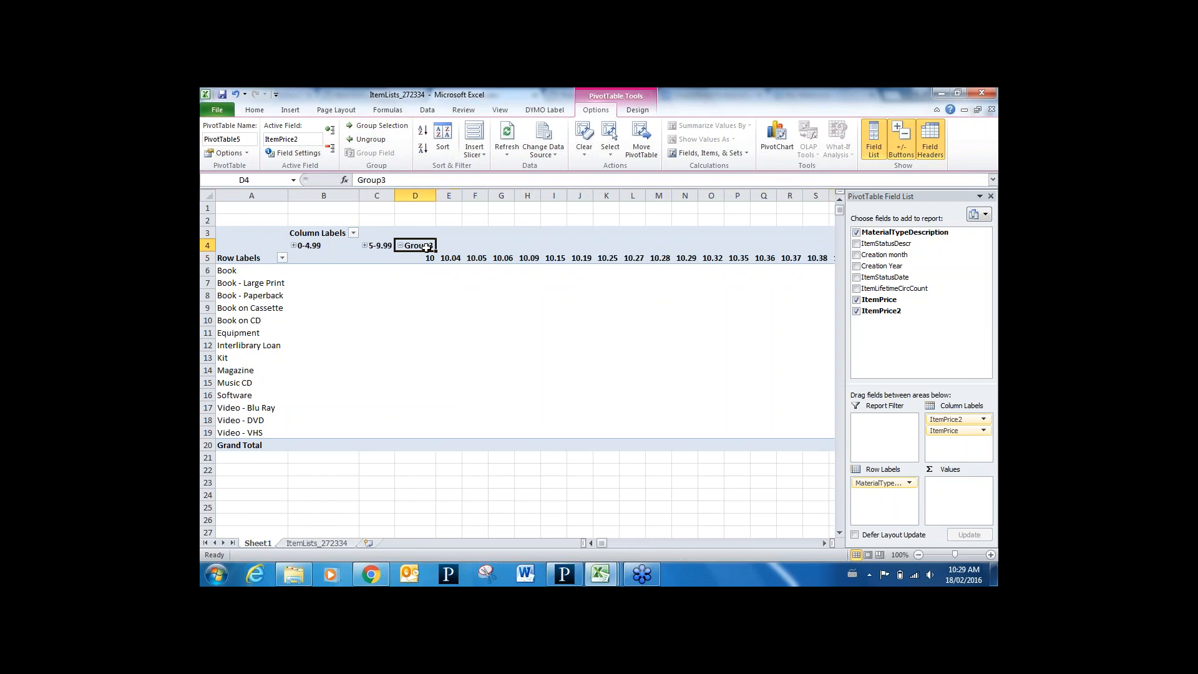
pyautogui.write('10-14.99')
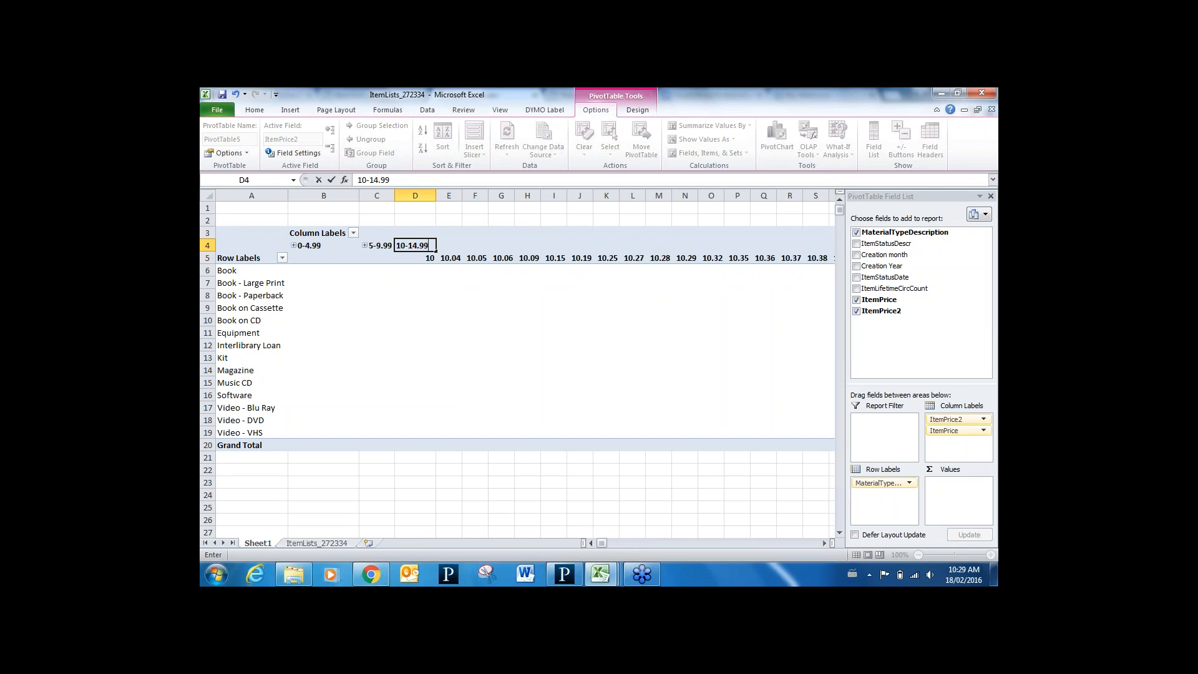
pyautogui.click(422, 259)
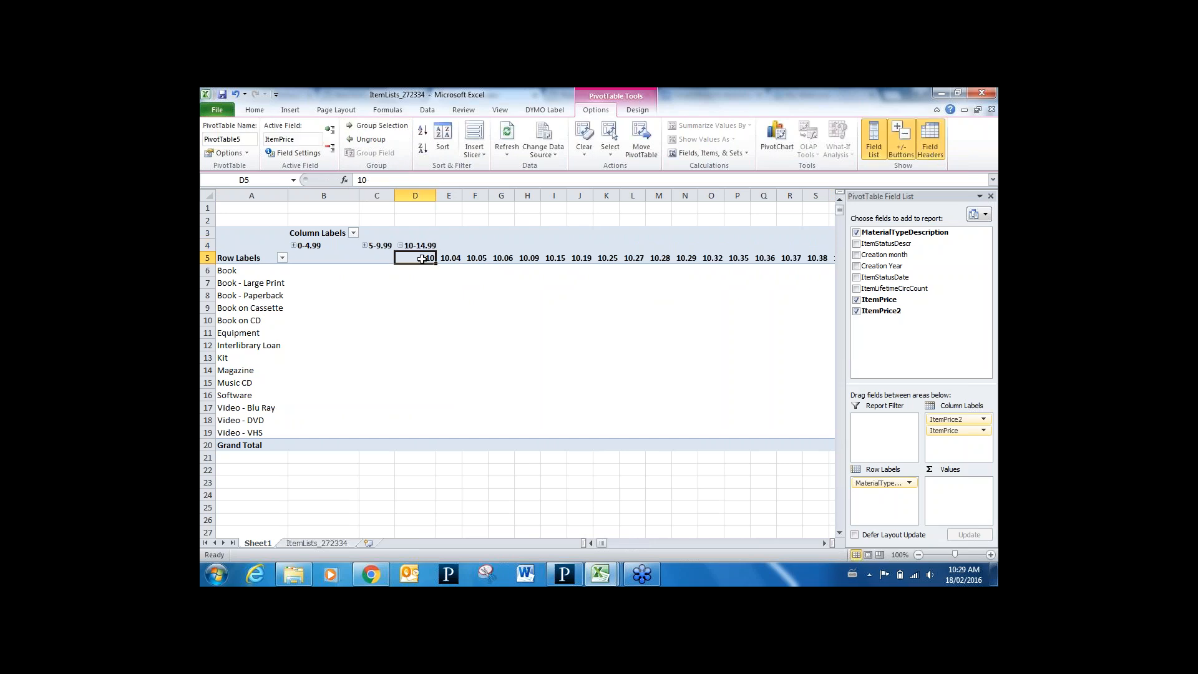
pyautogui.click(401, 245)
# Filter the price columns to show only 0-4.99, 5-9.99 and 10-14.99
pyautogui.click(353, 233)
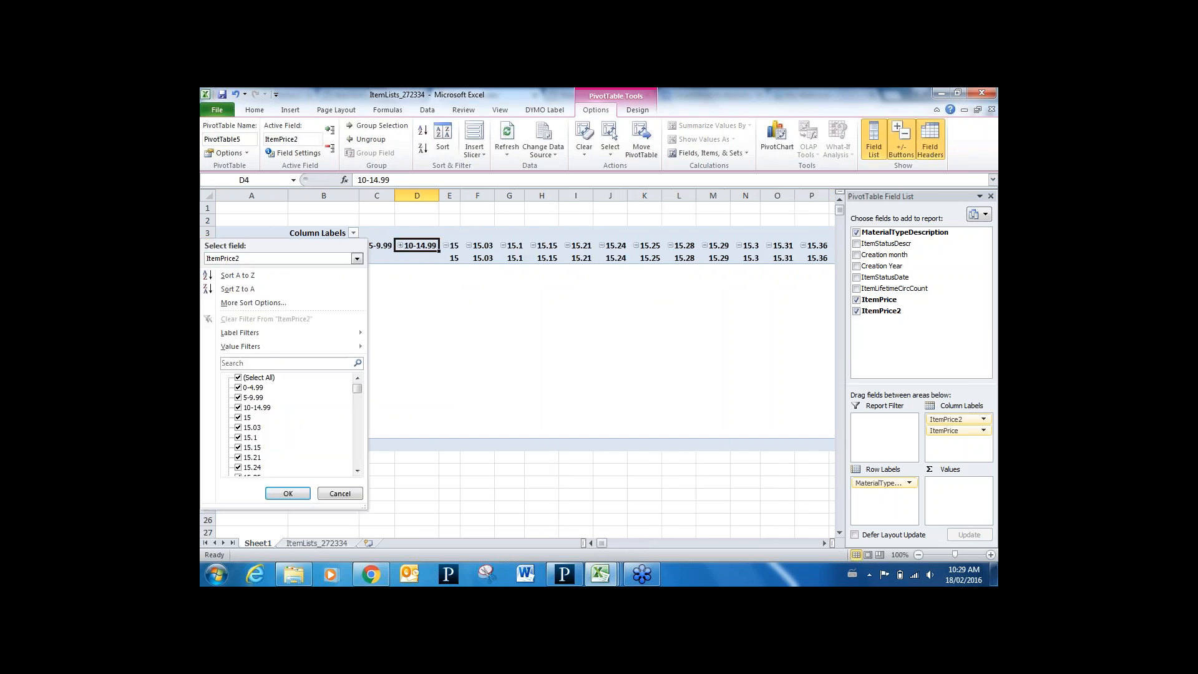
pyautogui.click(237, 378)
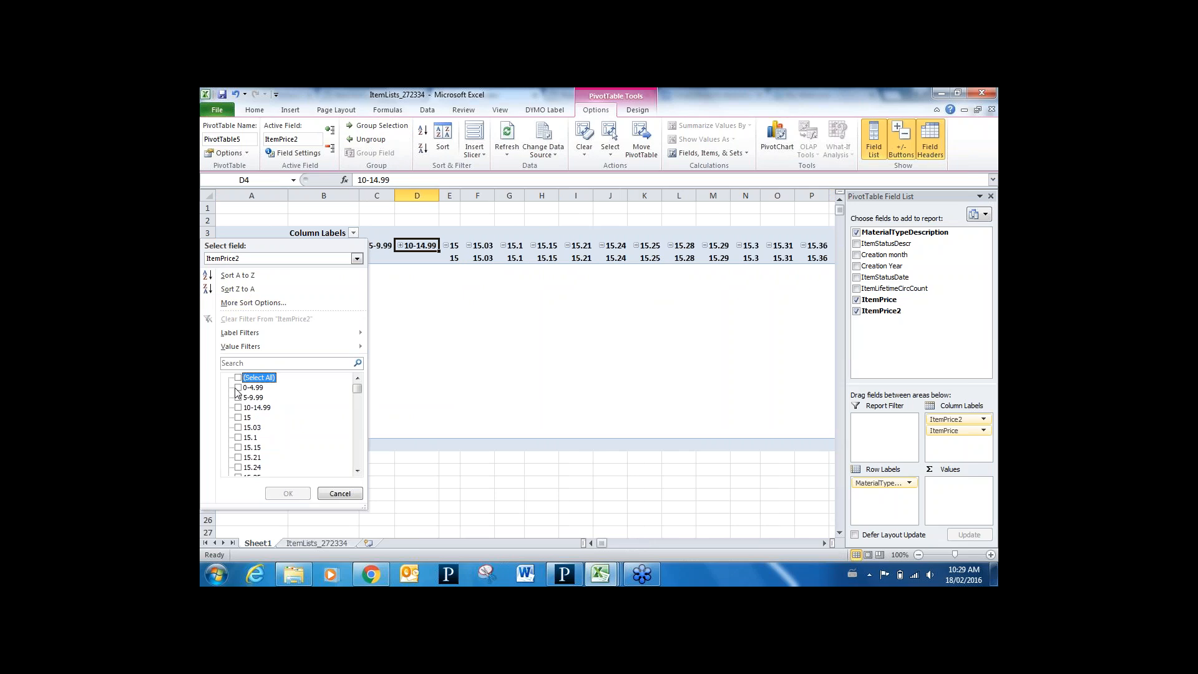
pyautogui.click(238, 387)
pyautogui.click(238, 397)
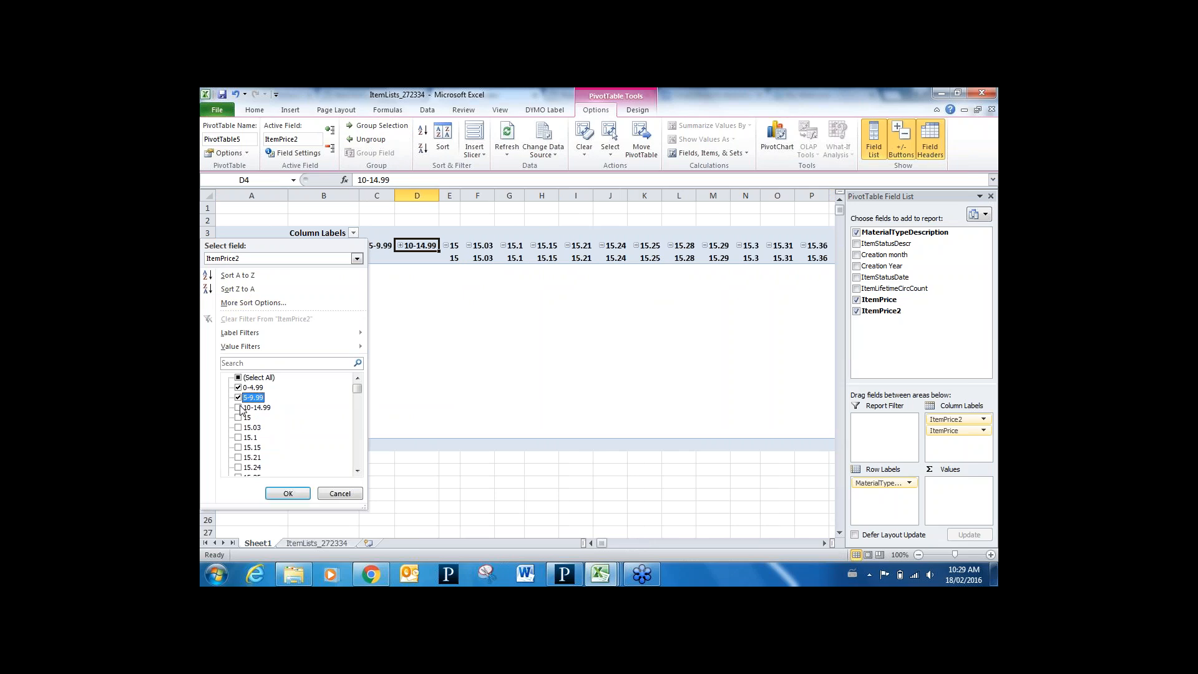
pyautogui.click(237, 407)
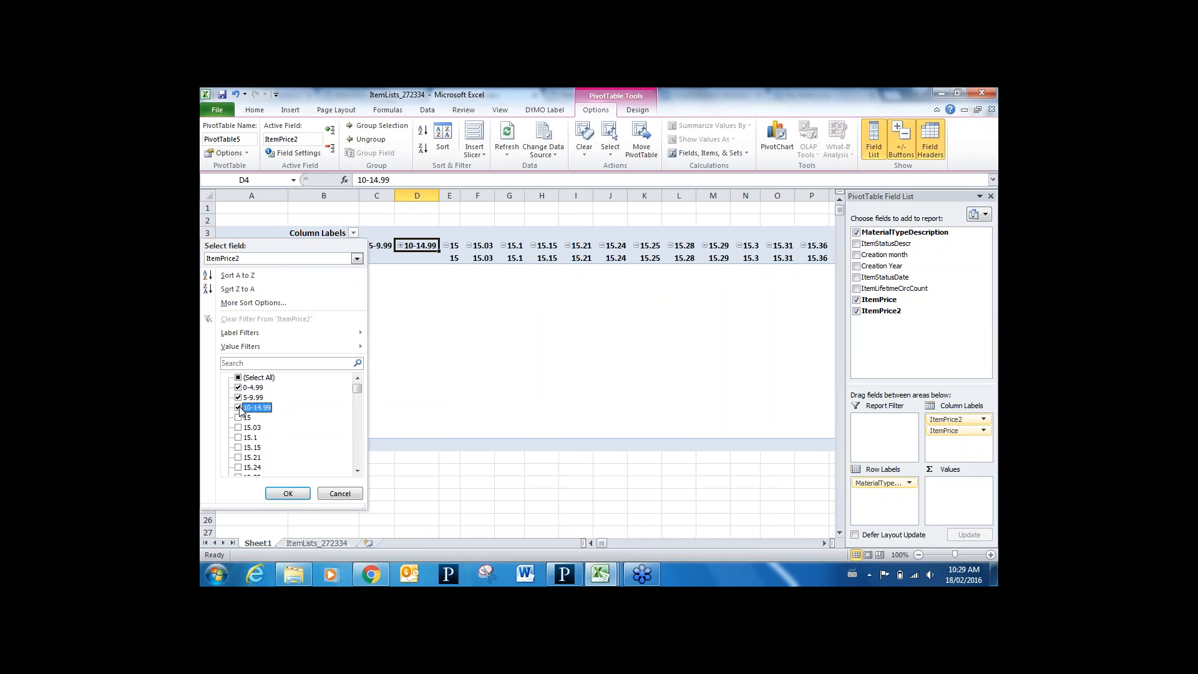
pyautogui.click(289, 494)
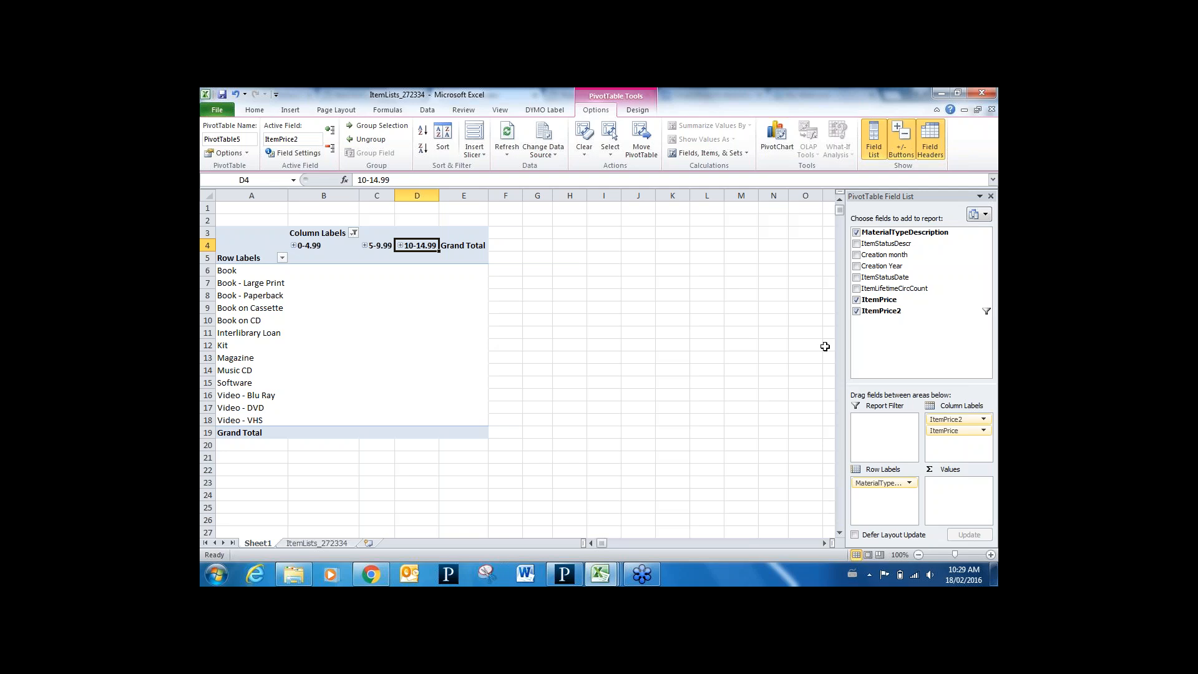
# Add ItemStatusDescr as a Count value, totalling 9813 across the three price bands
pyautogui.click(856, 243)
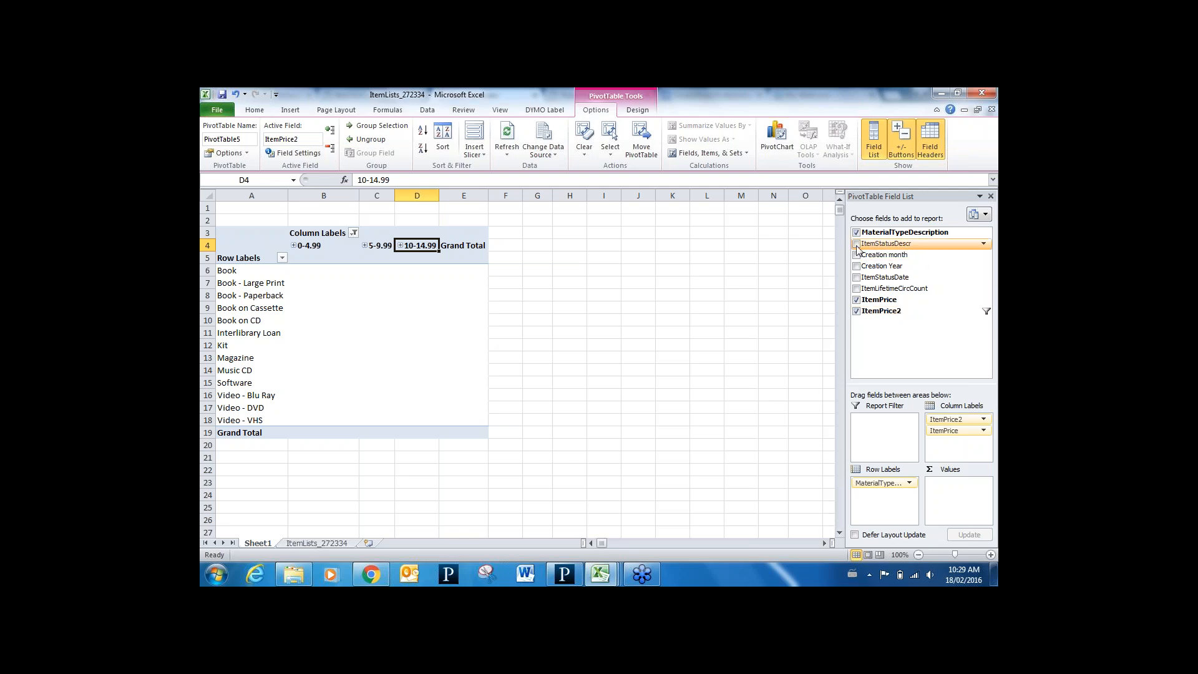
pyautogui.moveTo(897, 497); pyautogui.dragTo(955, 493)
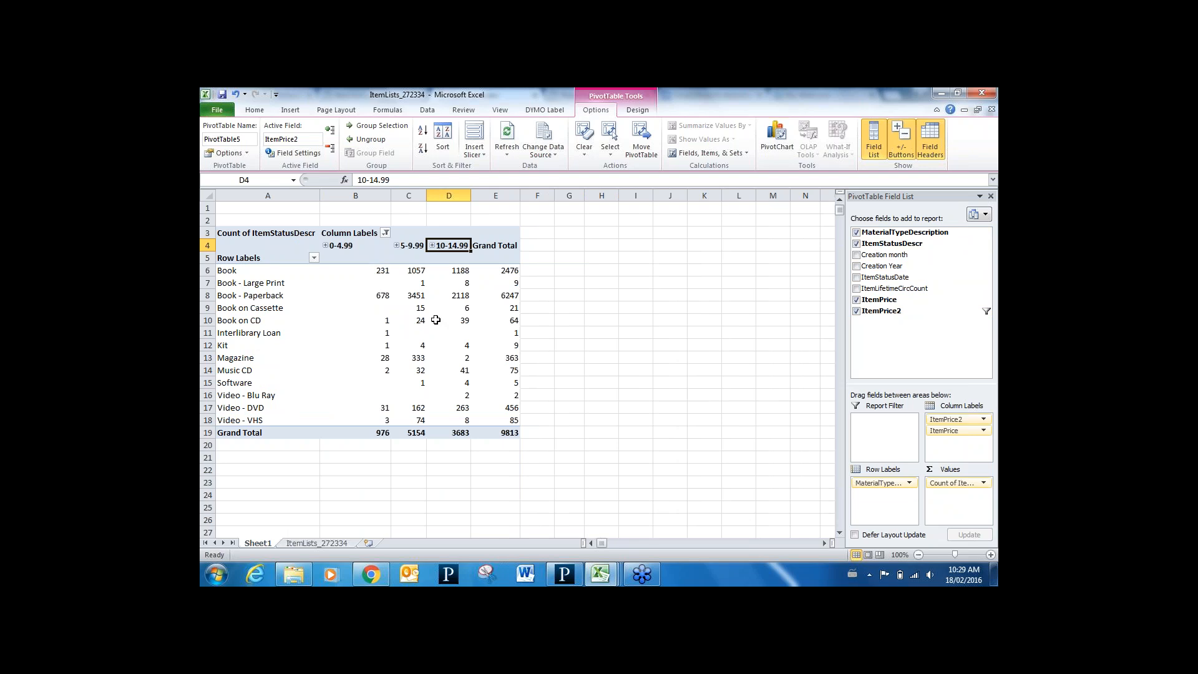
pyautogui.moveTo(435, 320)
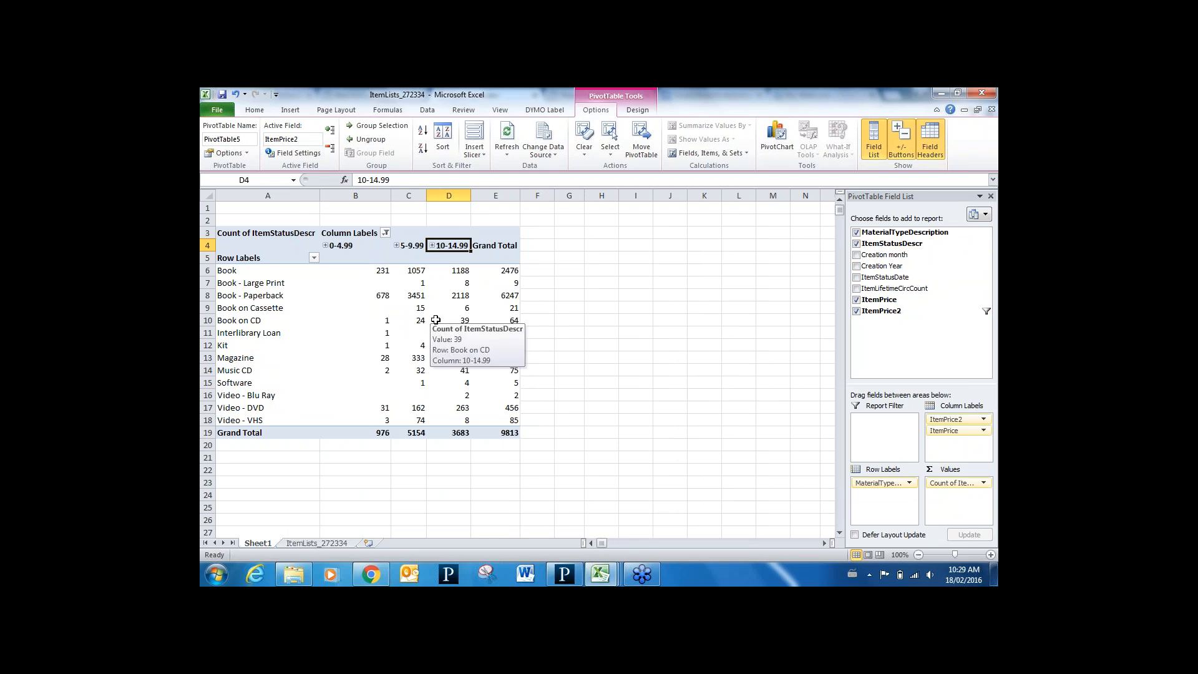
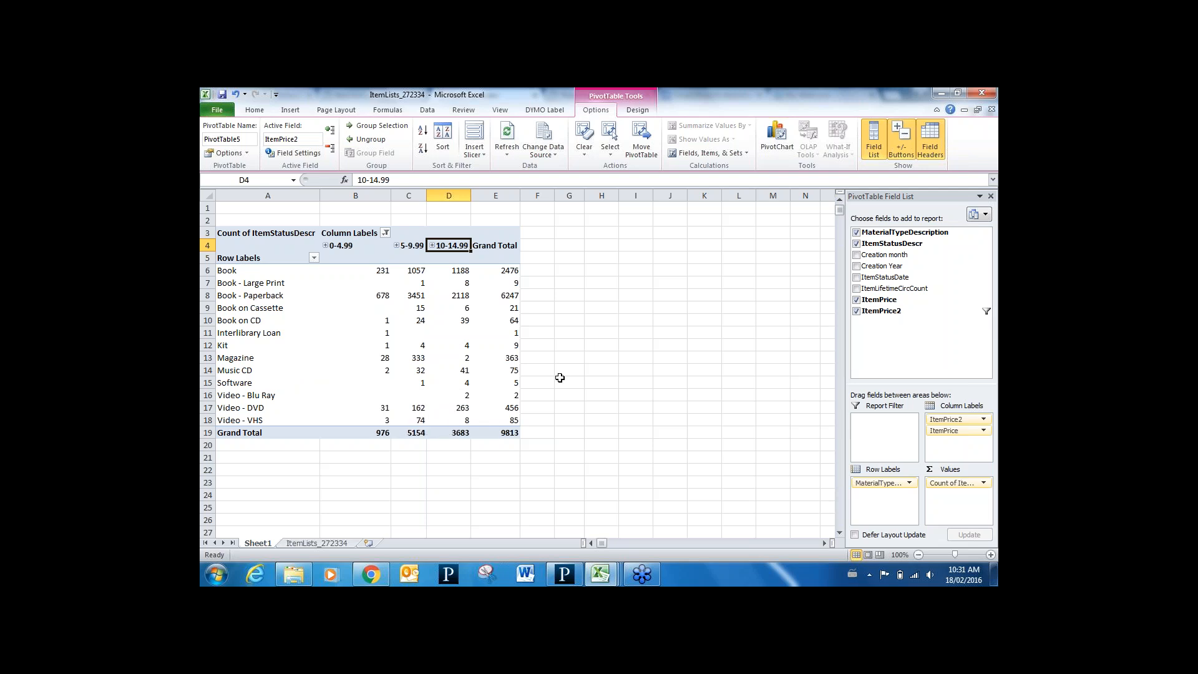
pyautogui.click(986, 119)
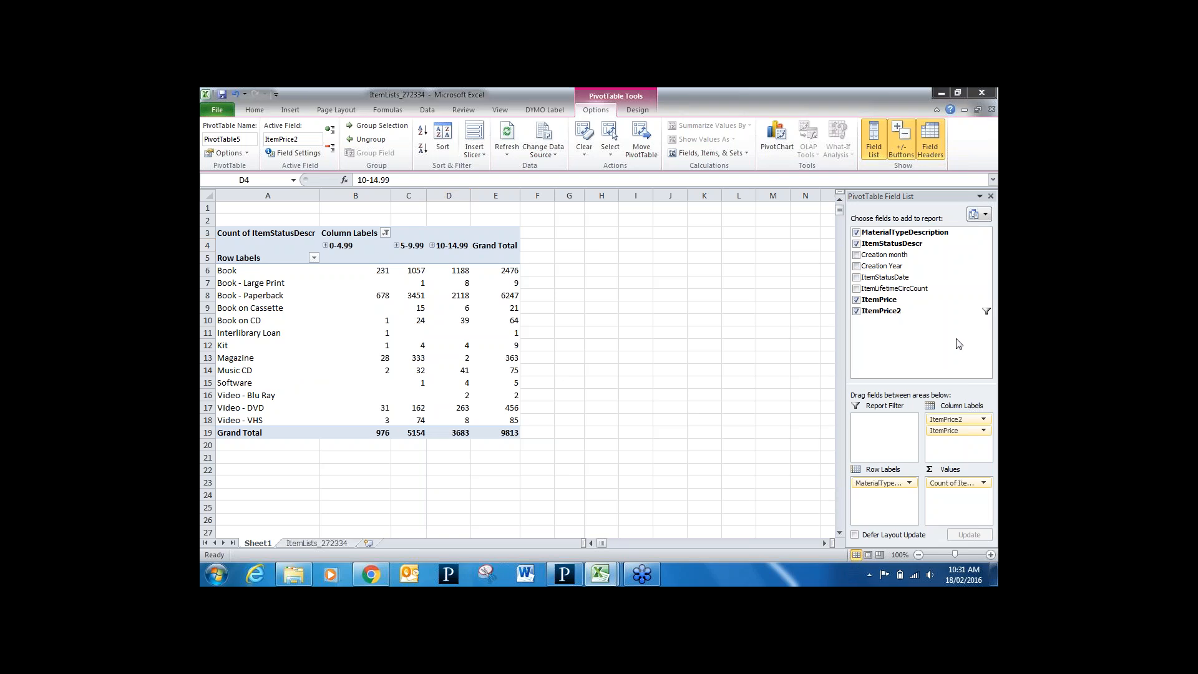